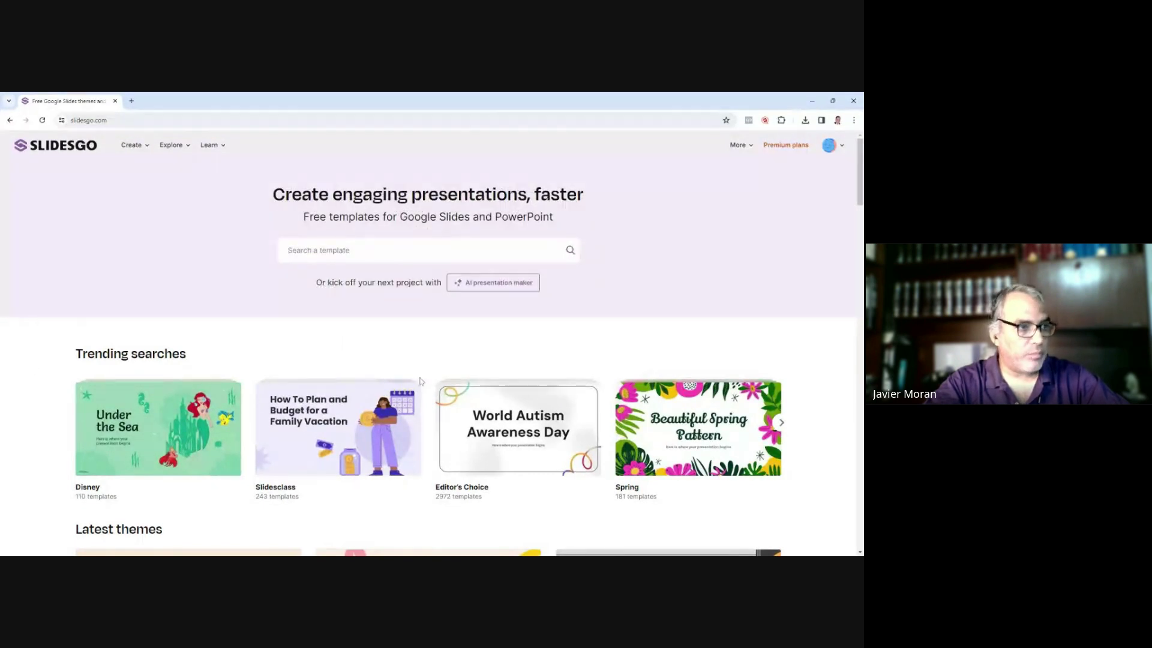
scroll(394, 400, "down", 5)
scroll(394, 401, "down", 10)
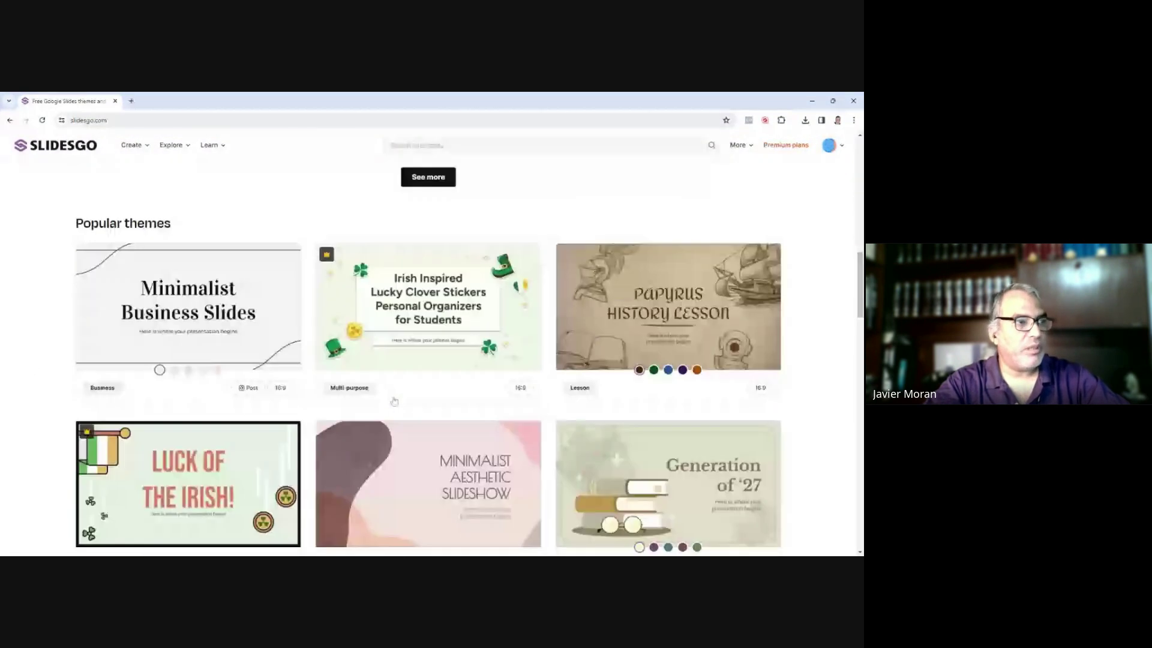
scroll(394, 401, "down", 2)
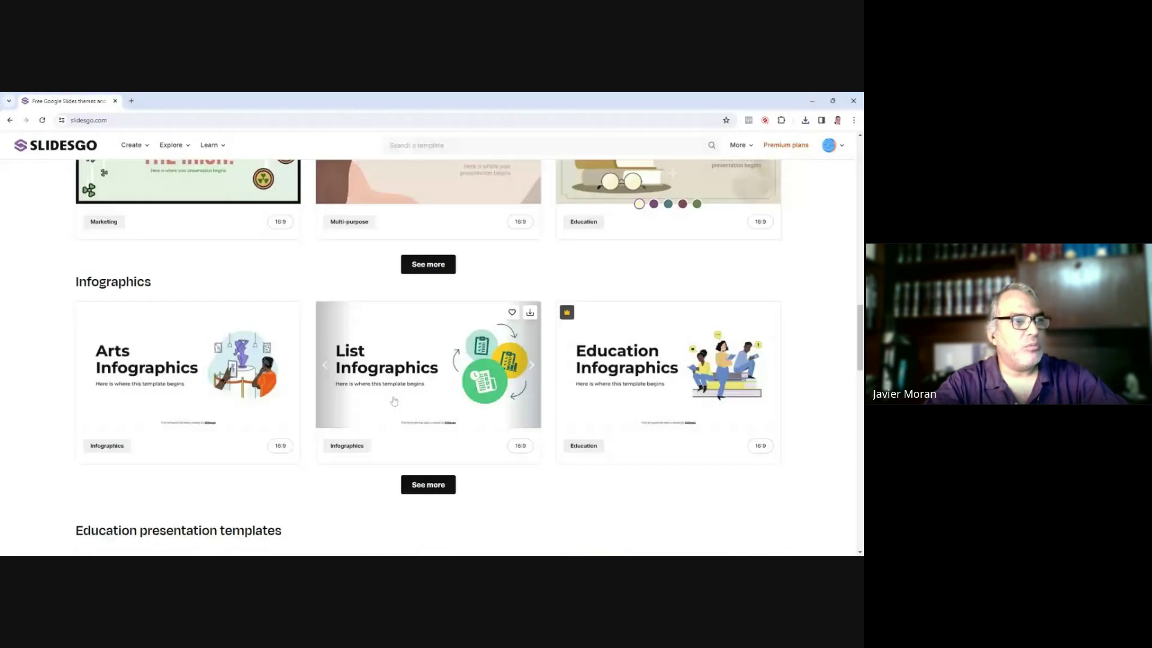
scroll(394, 401, "down", 5)
scroll(394, 401, "up", 15)
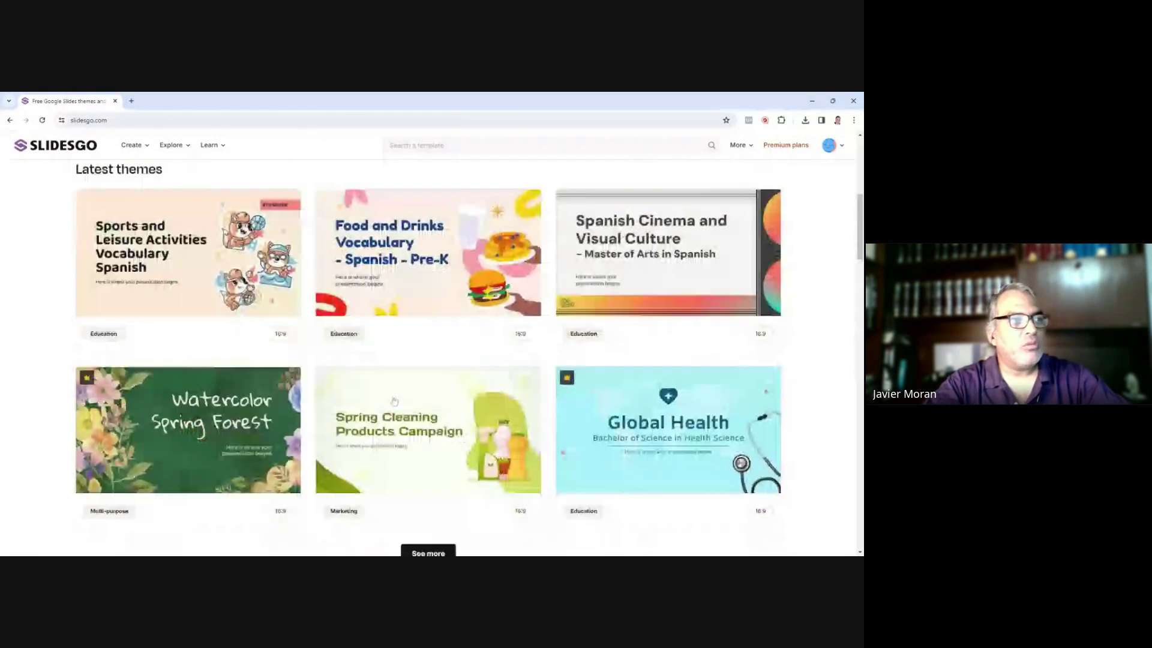
scroll(395, 401, "up", 6)
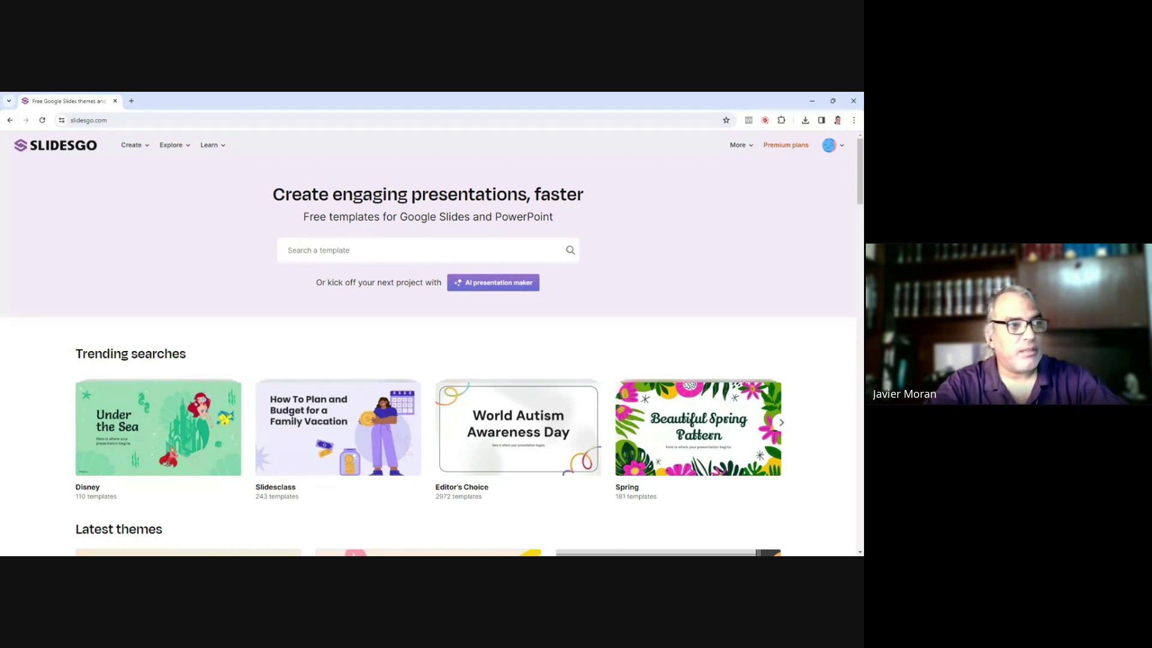
Open the AI presentation maker's creation form and place the cursor in the Topic field.
left_click(491, 286)
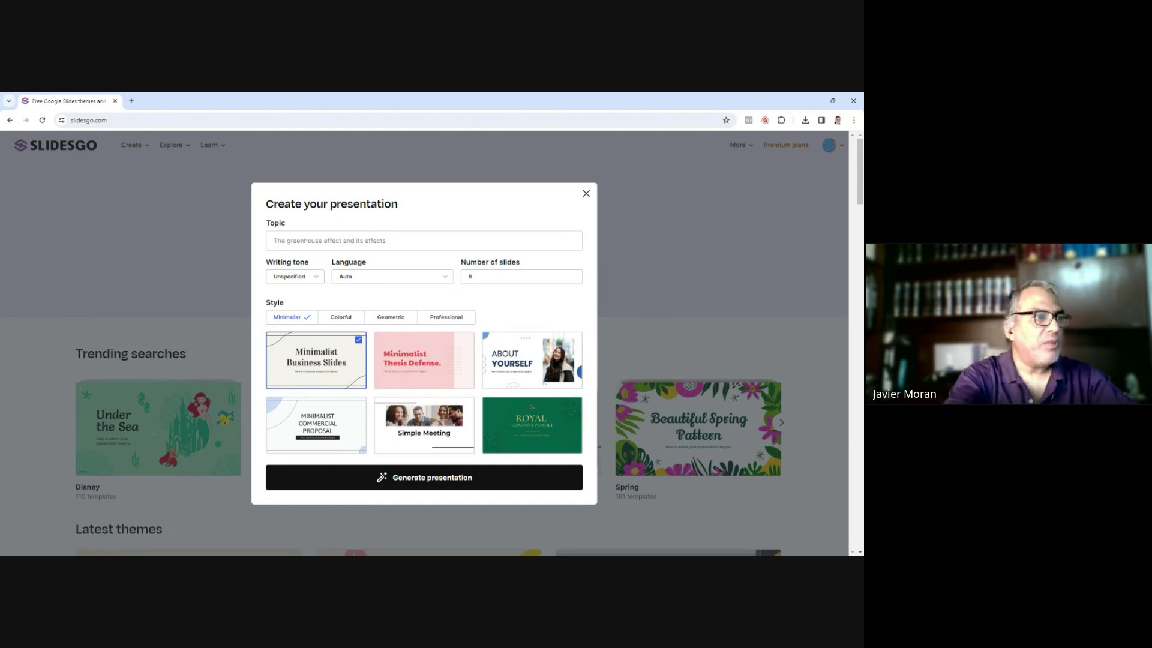
left_click(423, 241)
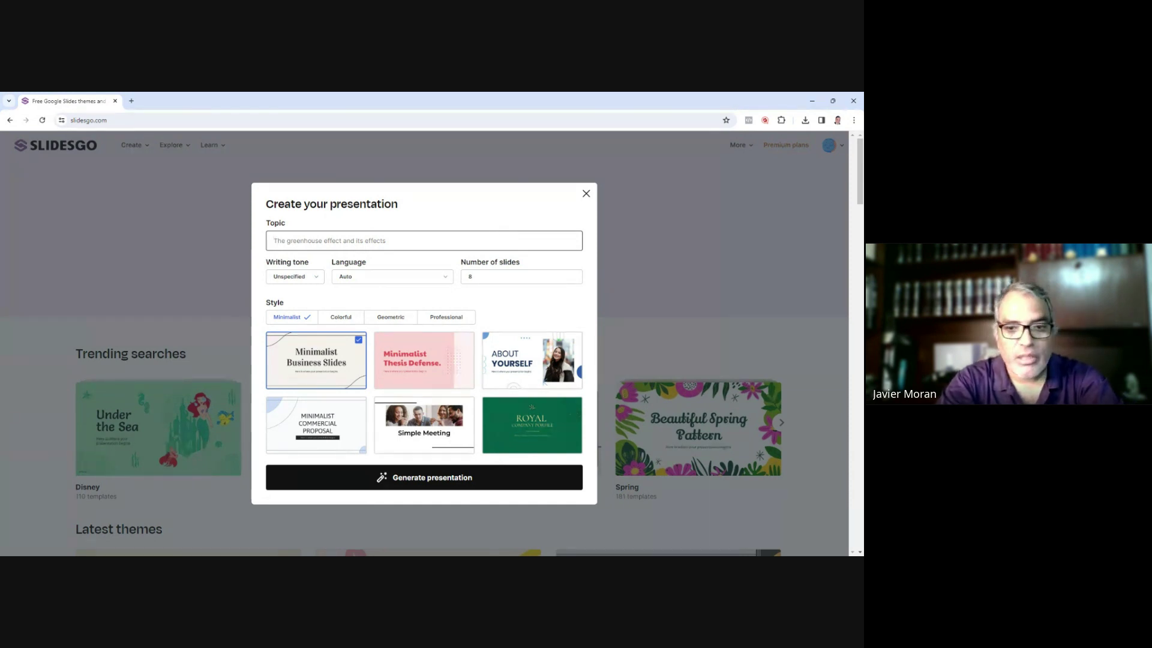
Enter 'Segunda guerra mundial.' as the presentation topic and move on to writing tone.
type("Seg")
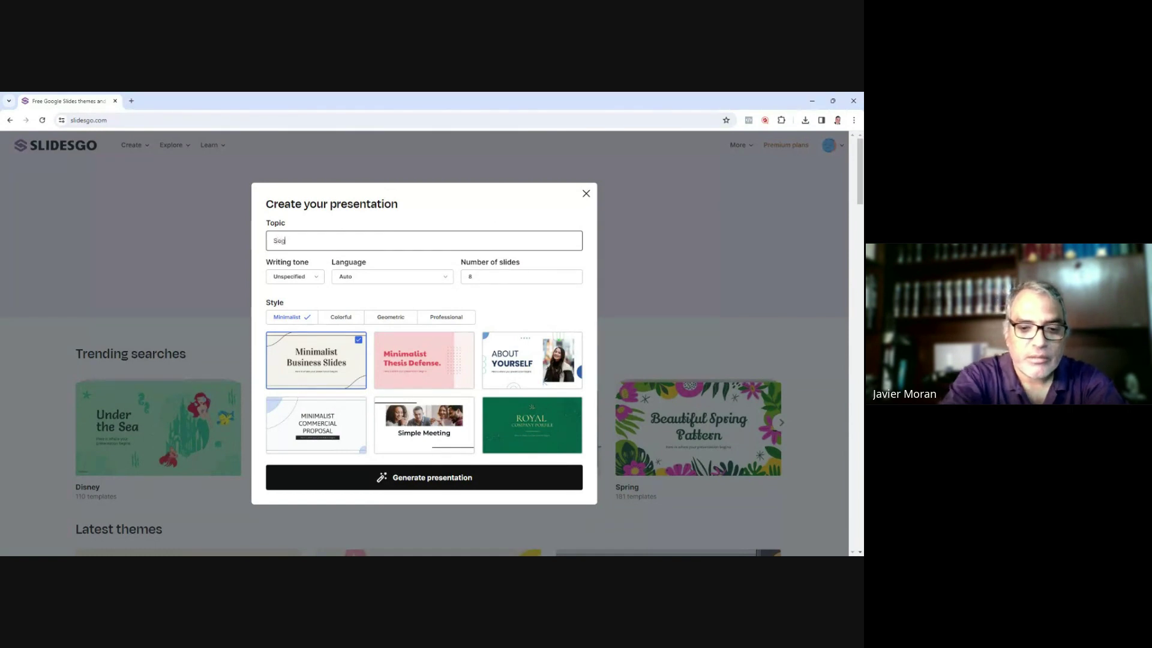
type("unda guerra")
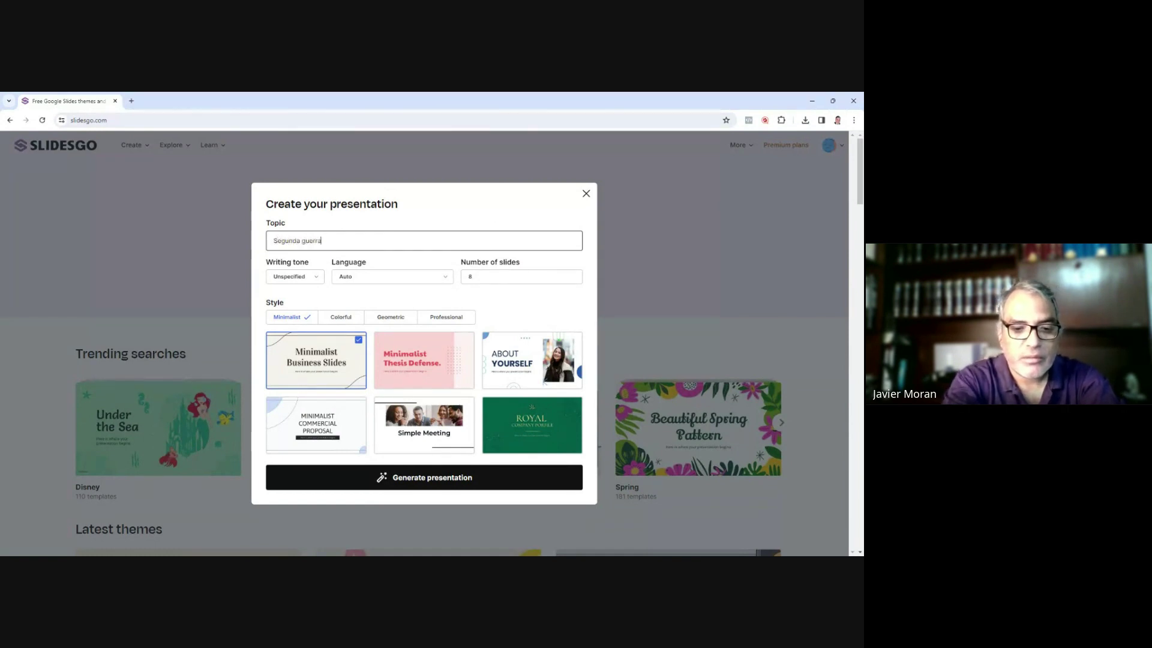
type(" mundial")
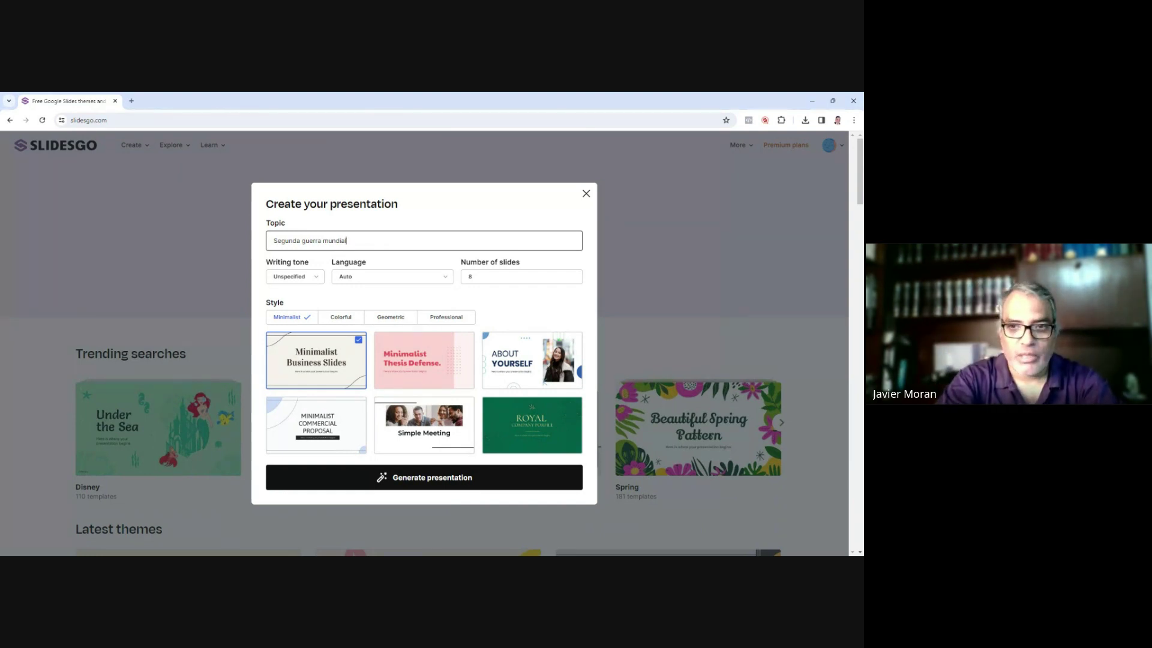
type(".")
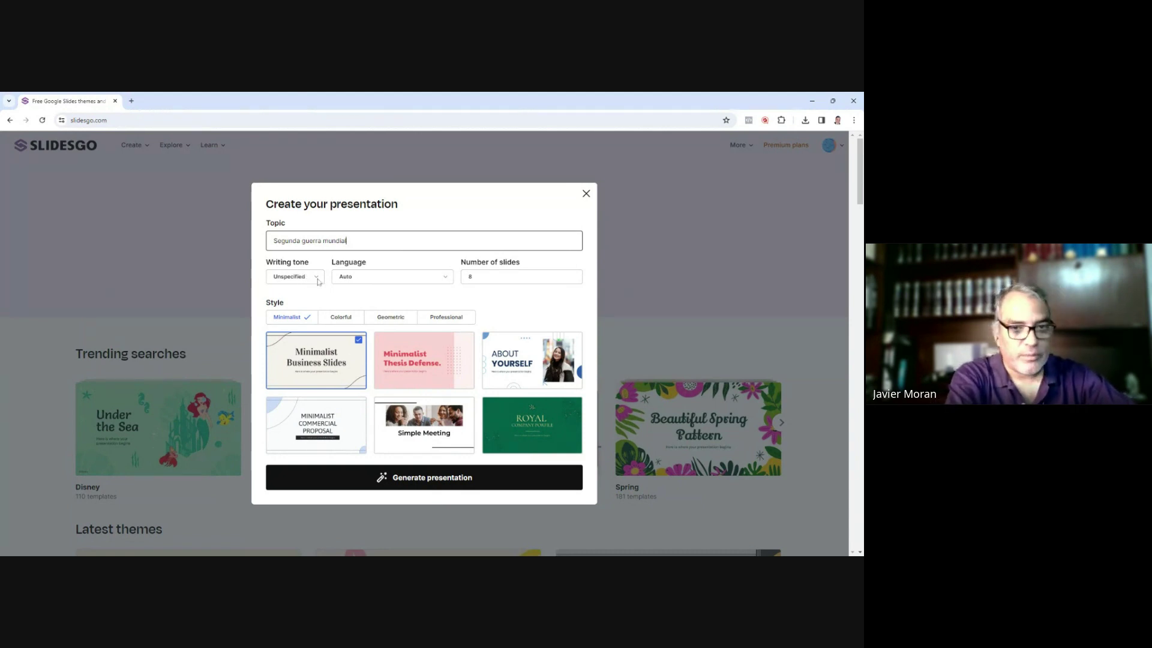
key("Tab")
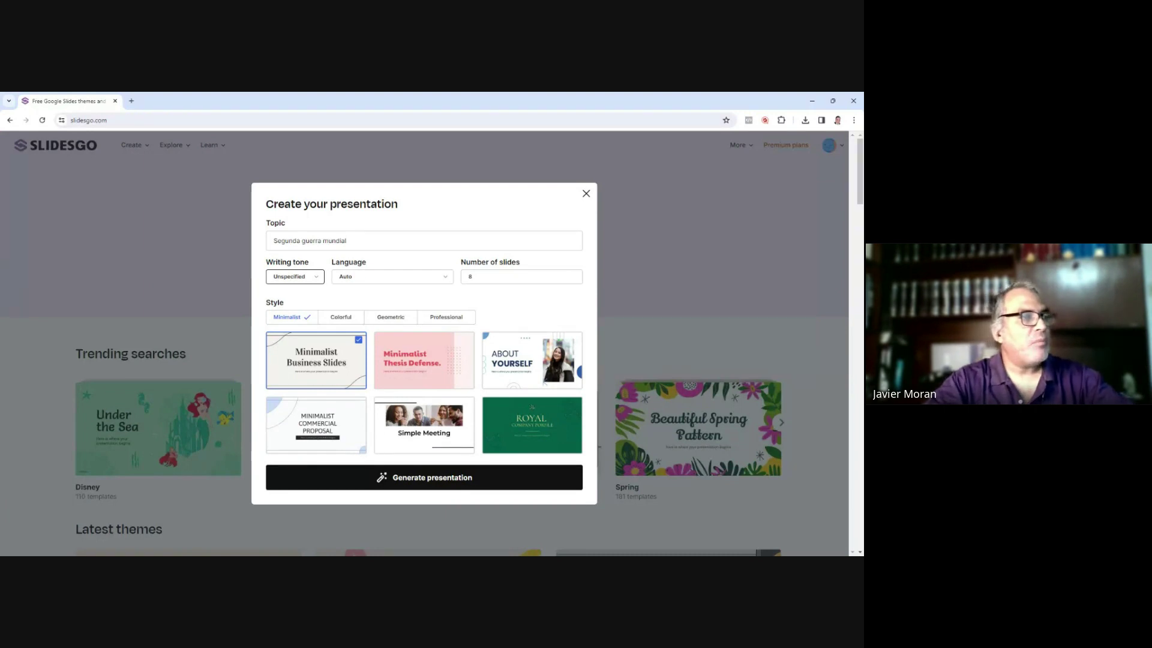
Choose Formal writing tone and Español language, then select the number of slides field.
left_click(302, 324)
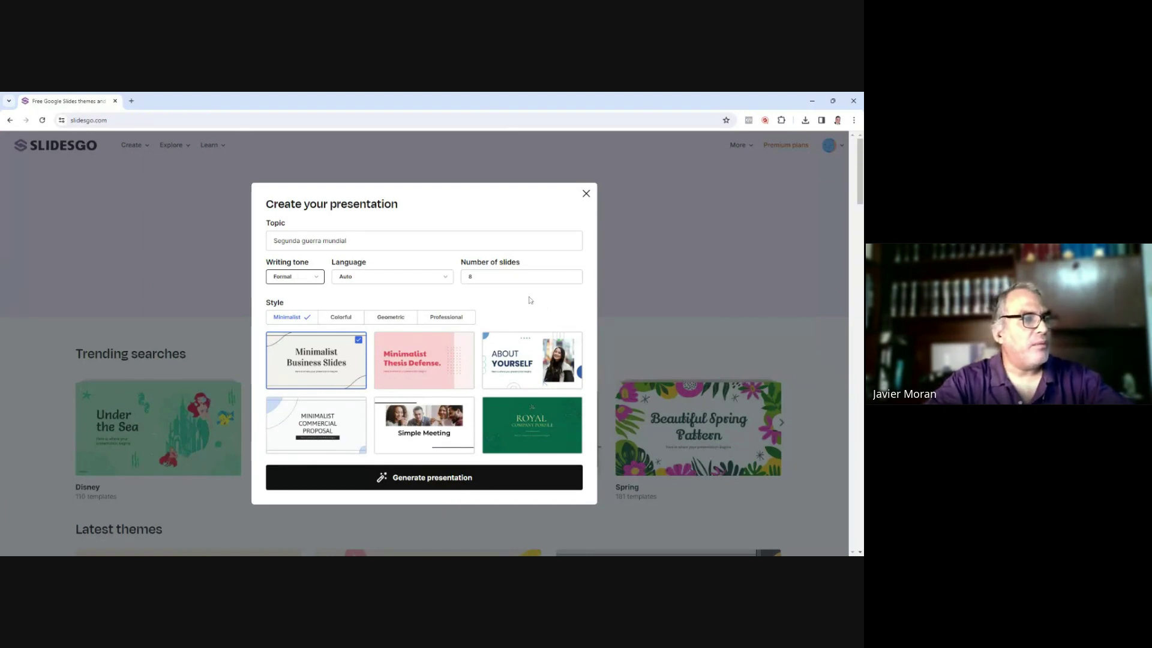
left_click(446, 278)
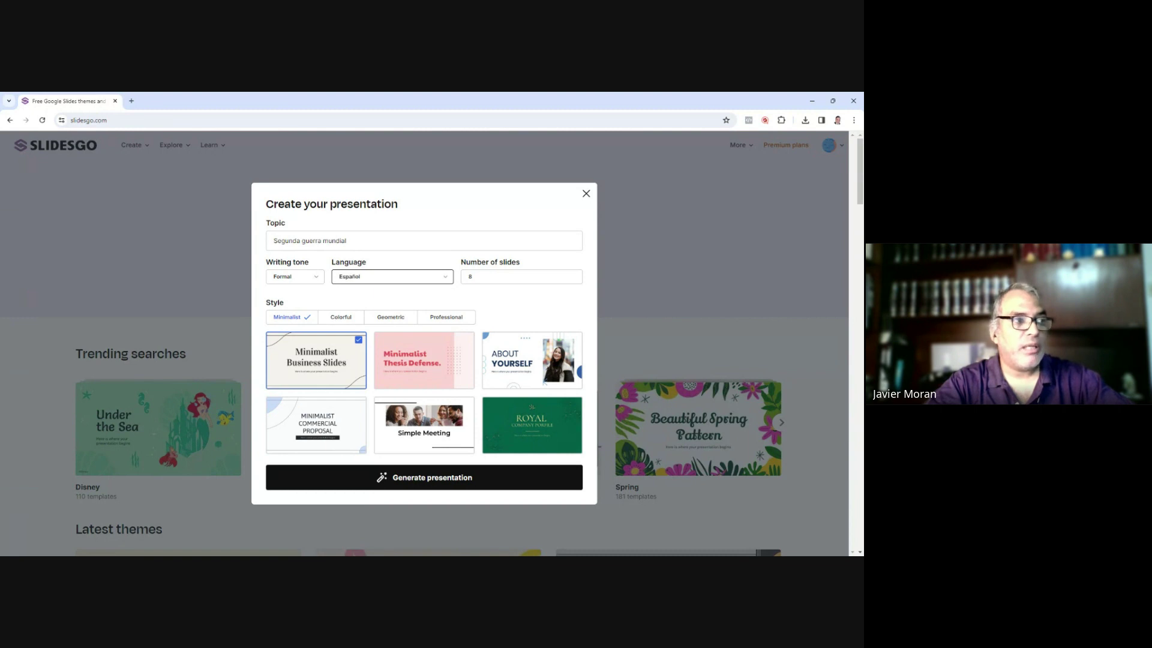
left_click(471, 276)
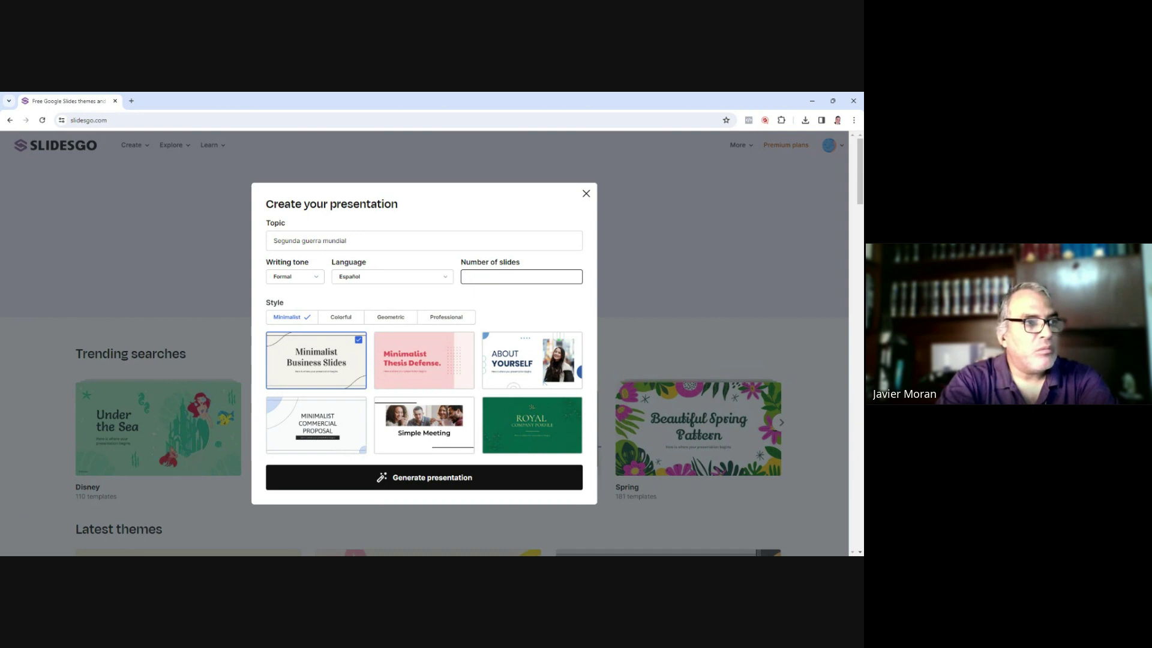
Set the number of slides to 6.
type("0")
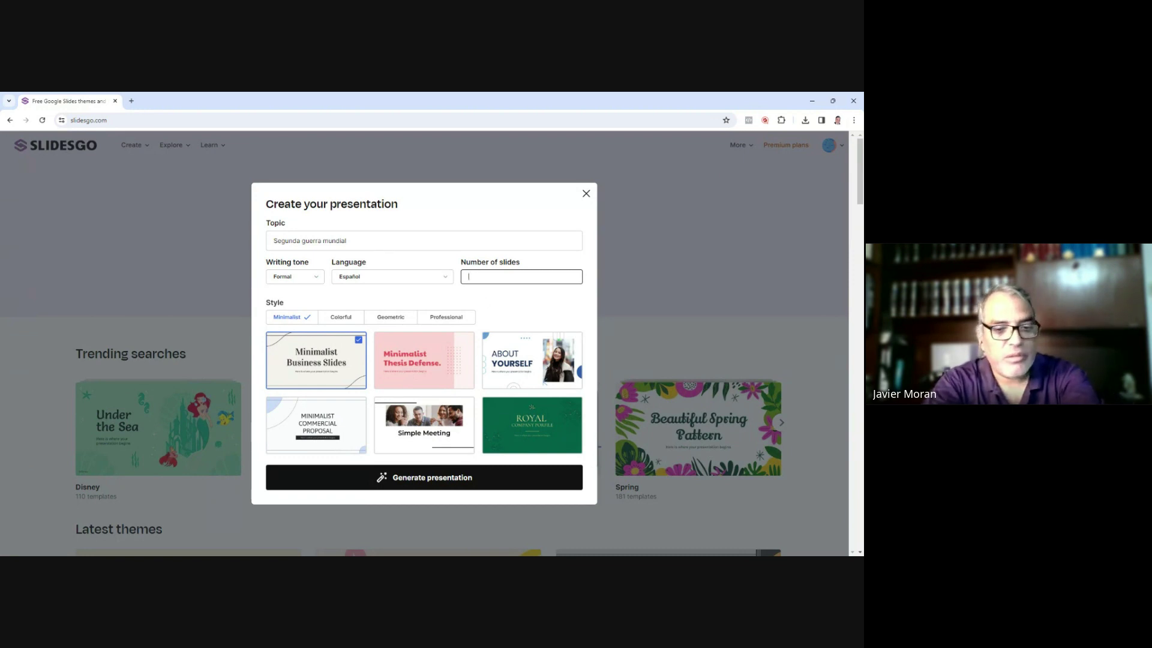
type("6")
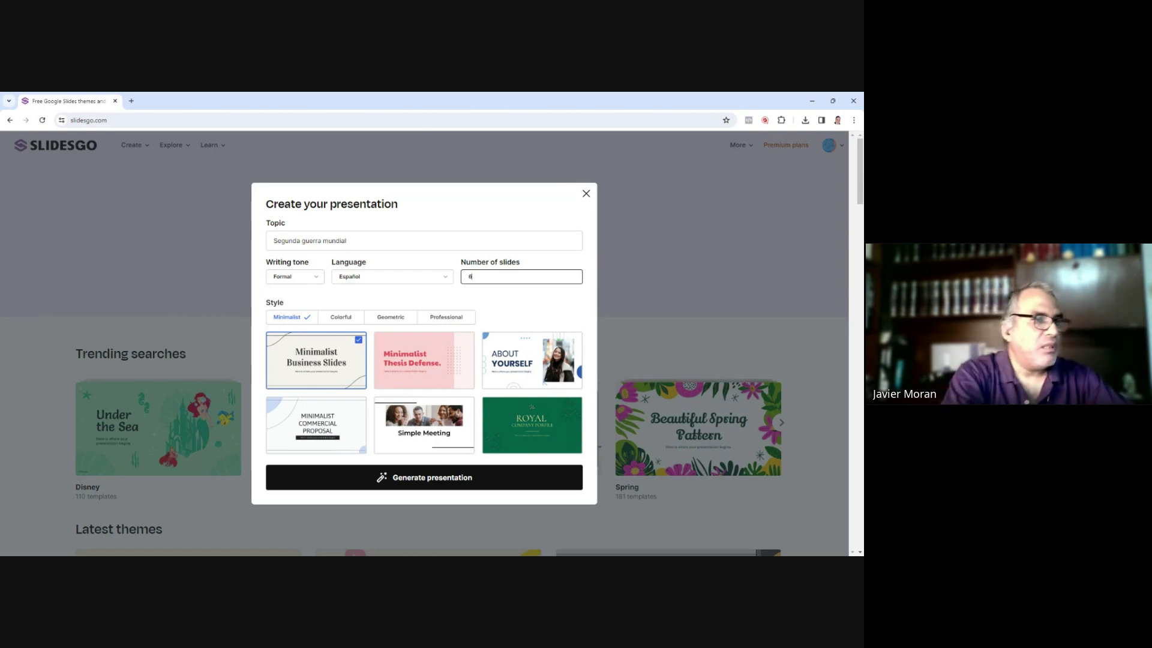
left_click(478, 298)
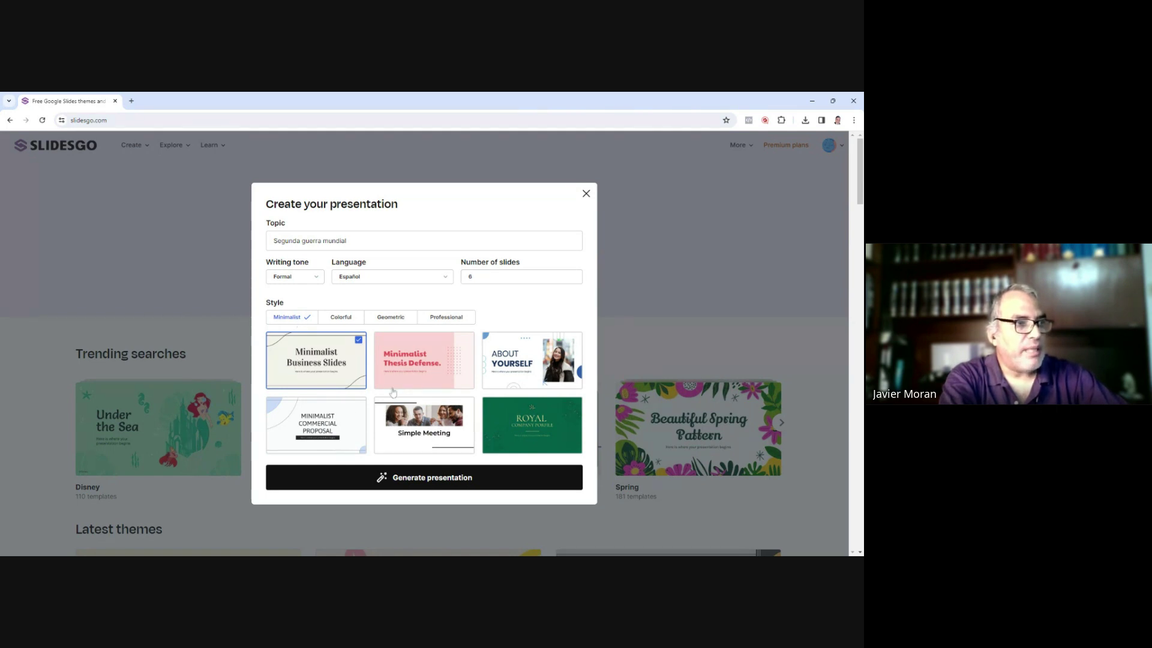
Try the Minimalist templates: Thesis Defense, About Yourself, Royal, Simple Meeting, Commercial Proposal.
left_click(441, 377)
left_click(507, 372)
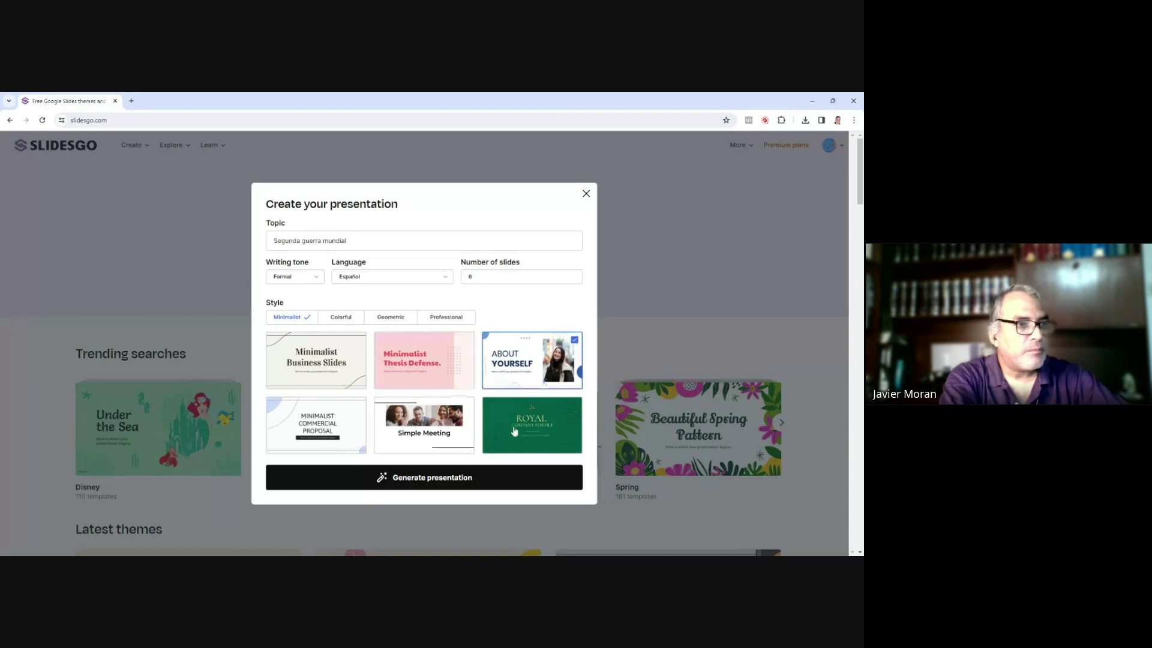
left_click(531, 426)
left_click(438, 432)
left_click(337, 432)
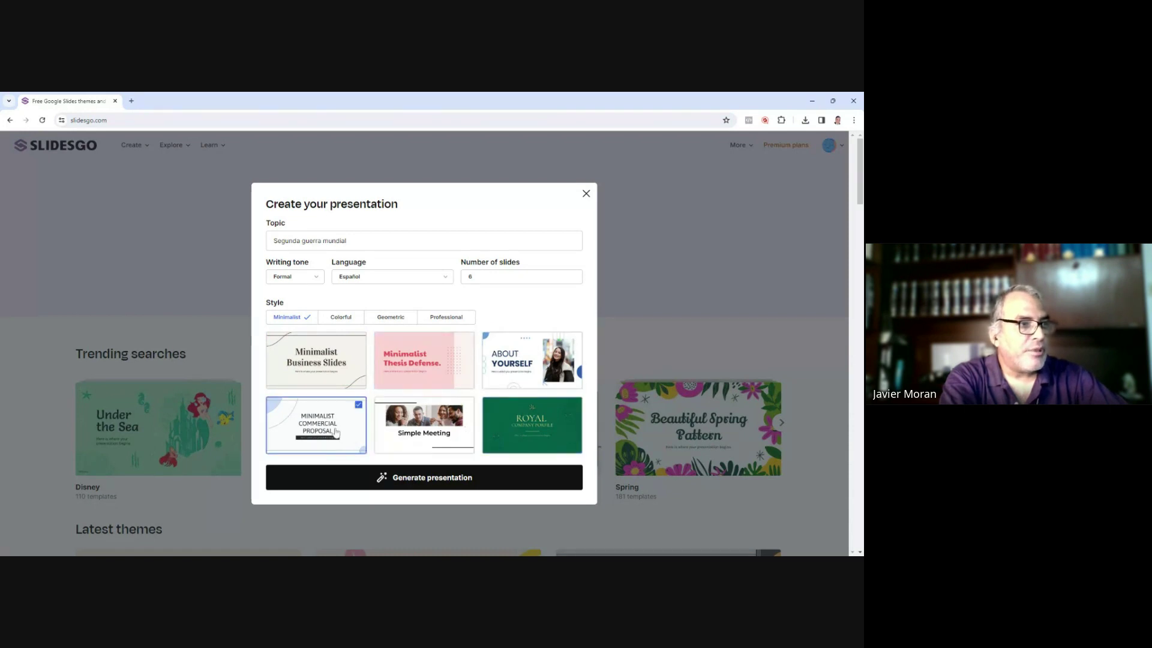
Browse the Colorful templates: Leadership Seminar, Futuristic, Dark Gradient, Greenery Palette, Soft Gradient.
left_click(339, 318)
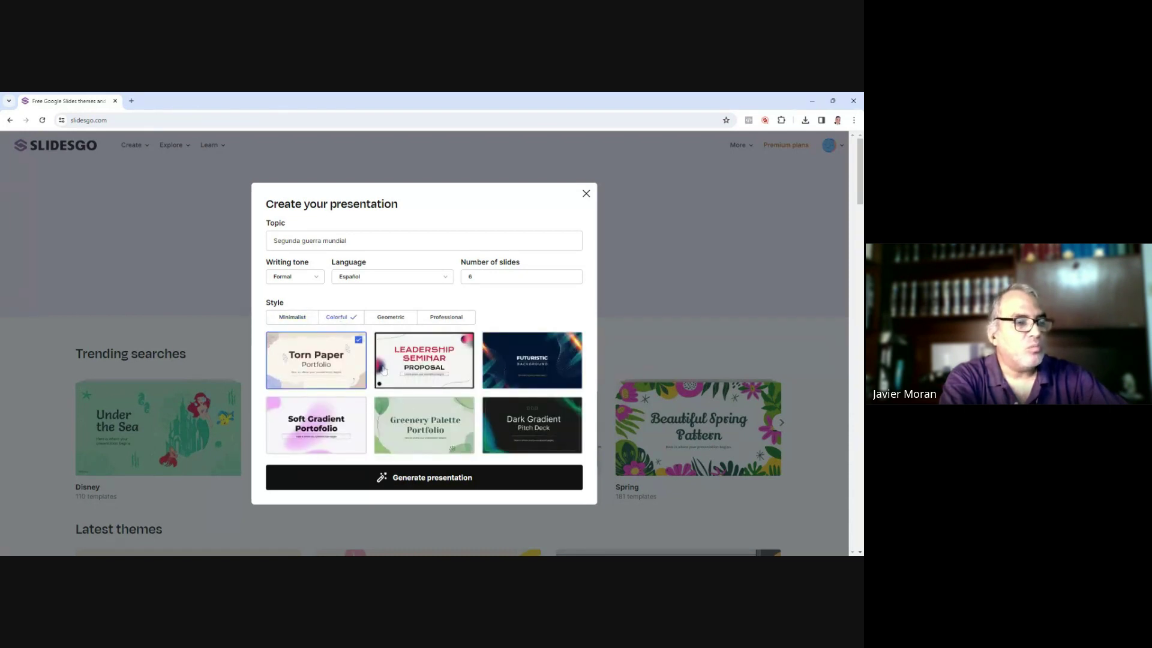
left_click(435, 368)
left_click(514, 375)
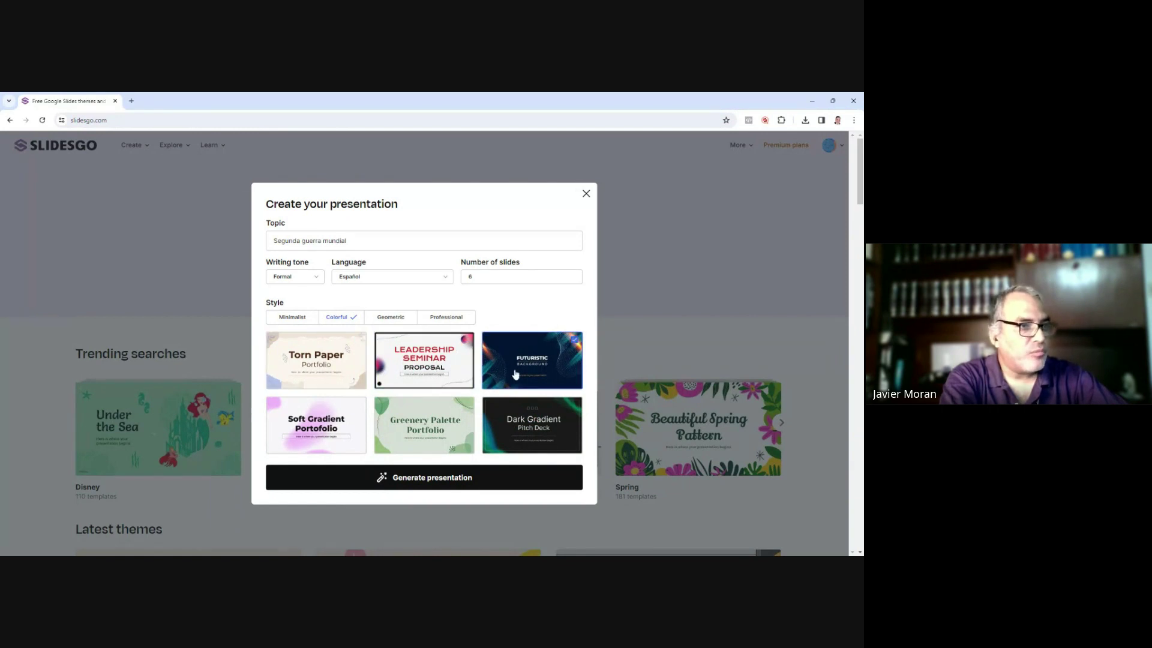
left_click(513, 417)
left_click(418, 428)
left_click(329, 439)
Browse the Geometric templates: Marketing Playbook, Lean canvas, Consulting Toolkit, Master of Arts, Second Derivative Test.
left_click(390, 316)
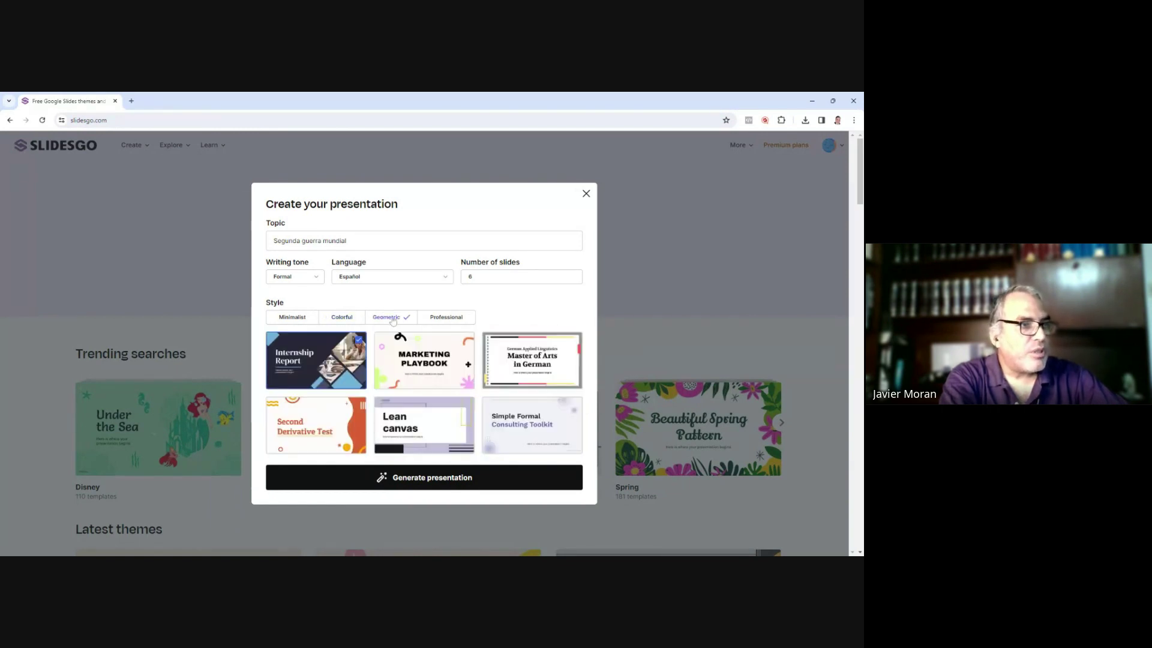
left_click(414, 368)
left_click(417, 422)
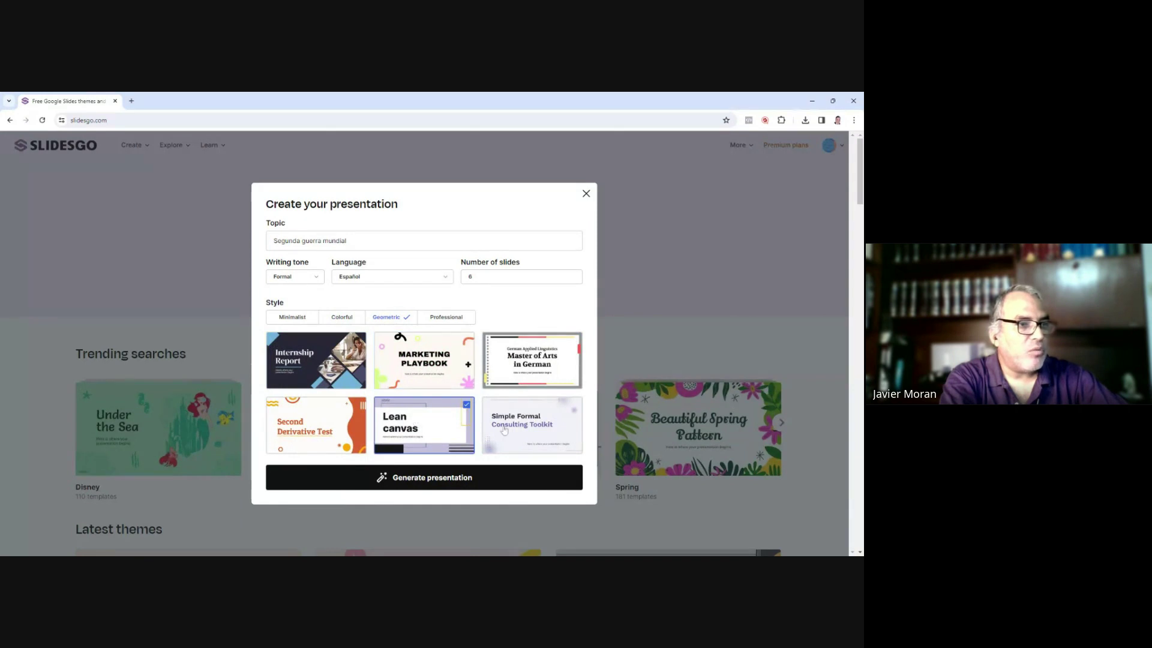
left_click(504, 430)
left_click(529, 378)
left_click(358, 419)
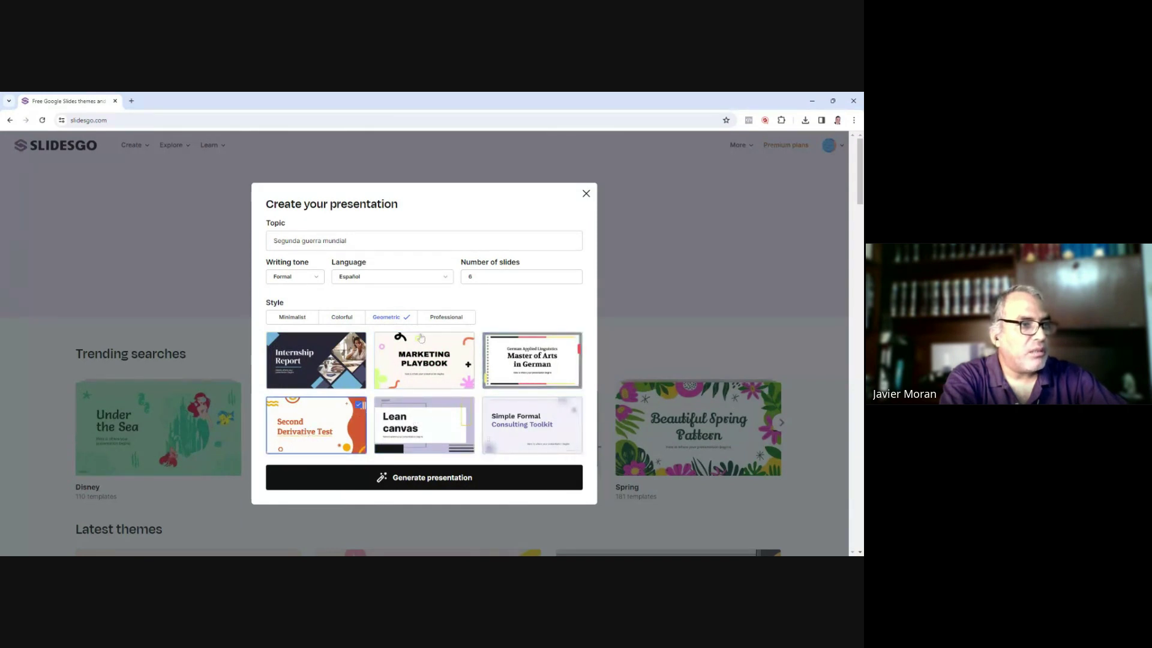
View the Professional style, then return through Geometric to the Colorful style.
left_click(445, 318)
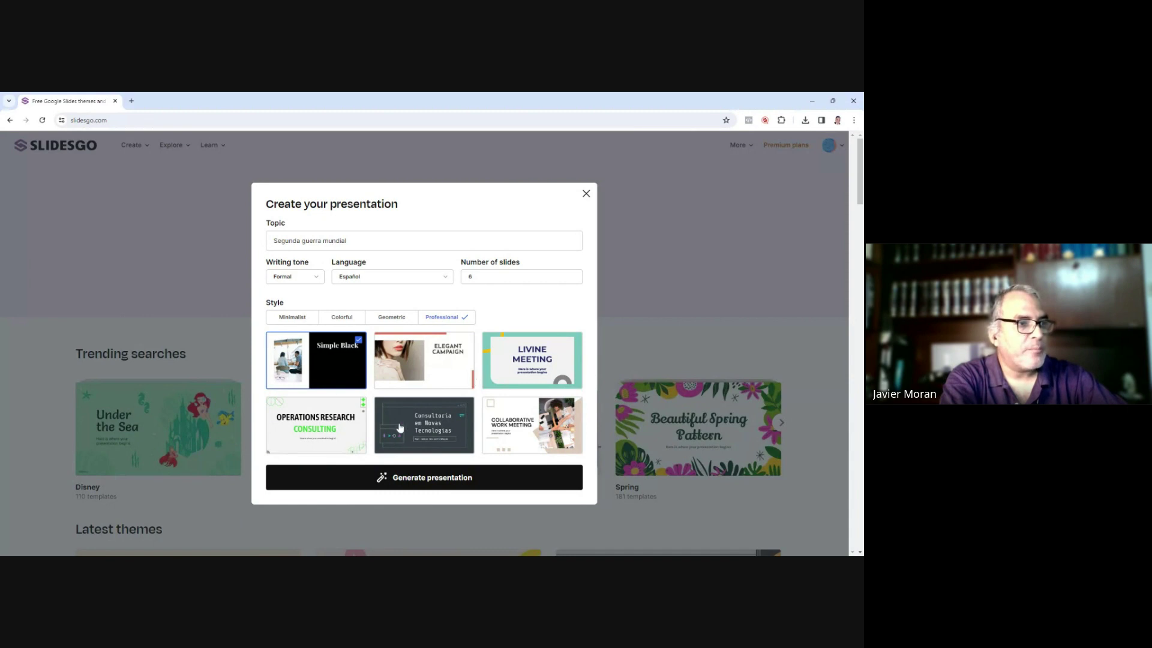
left_click(393, 319)
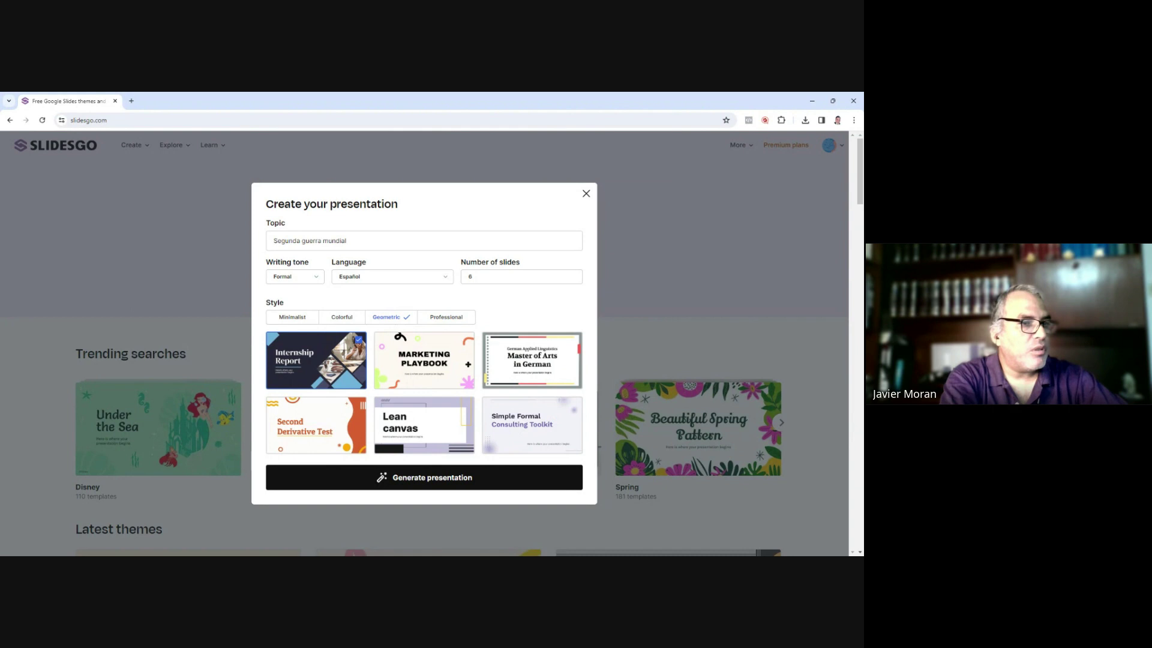
left_click(350, 318)
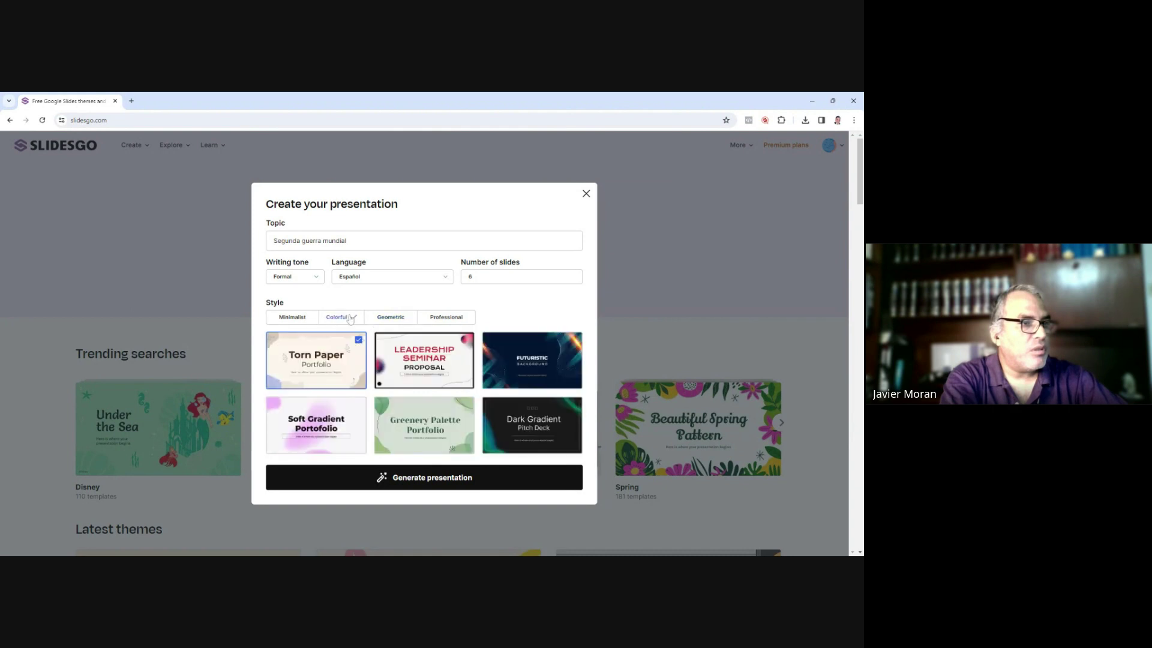
Select the Dark Gradient Pitch Deck design and recheck the Segunda guerra mundial topic field.
left_click(532, 425)
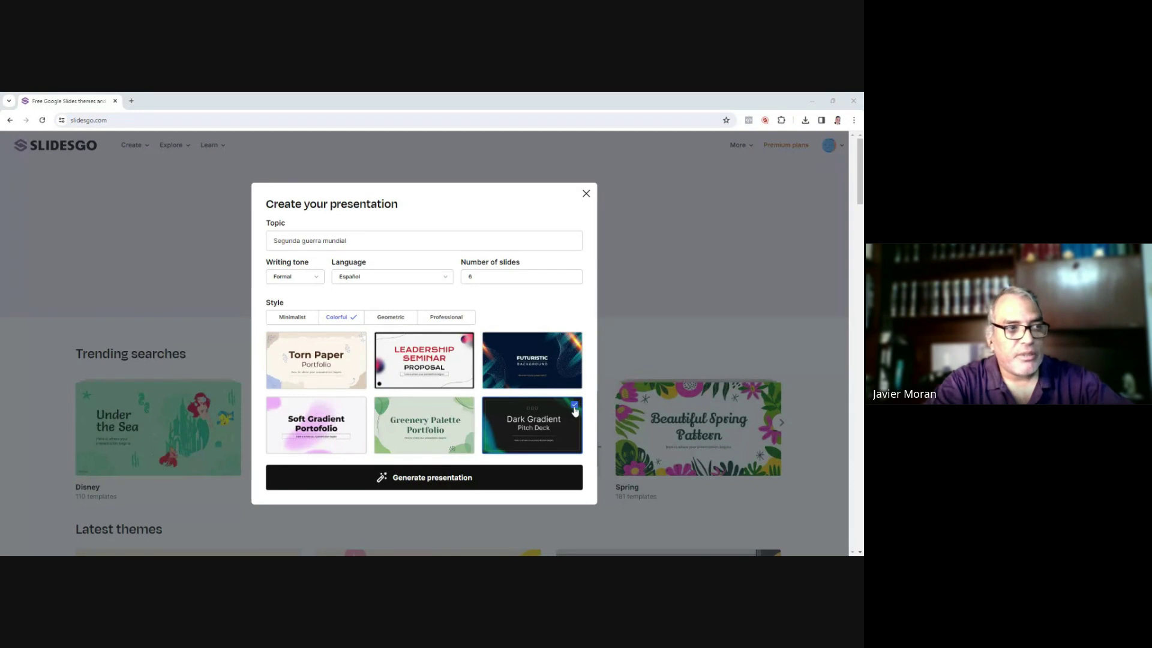
left_click(360, 241)
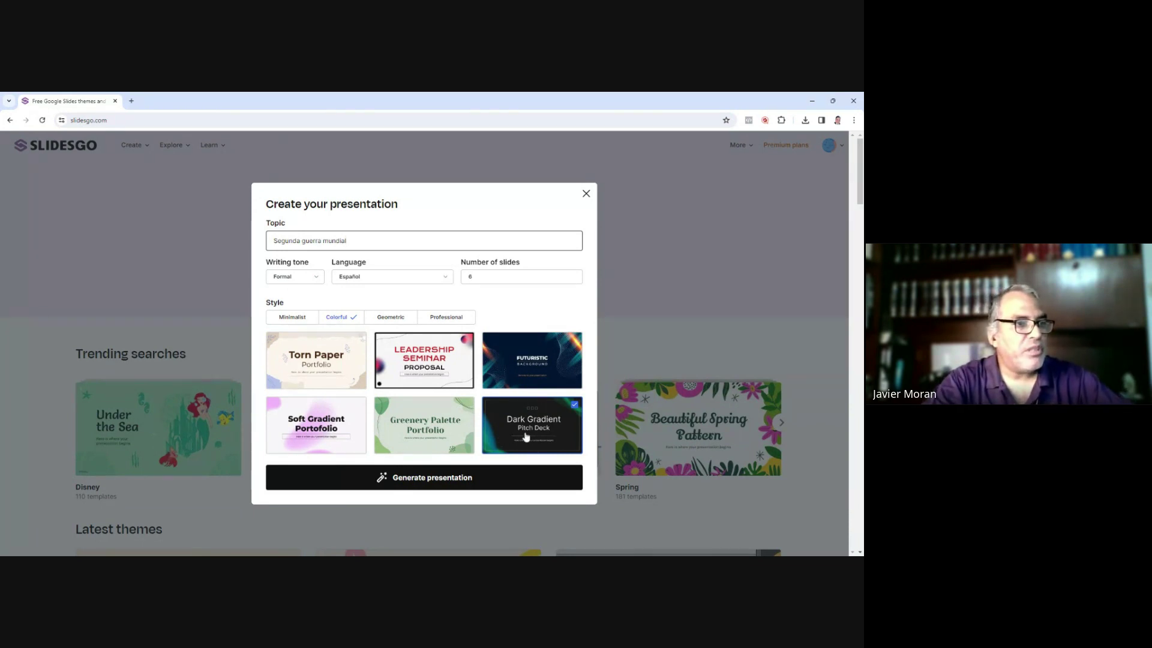
Generate the six-slide Spanish deck and open its Introducción slide.
left_click(415, 480)
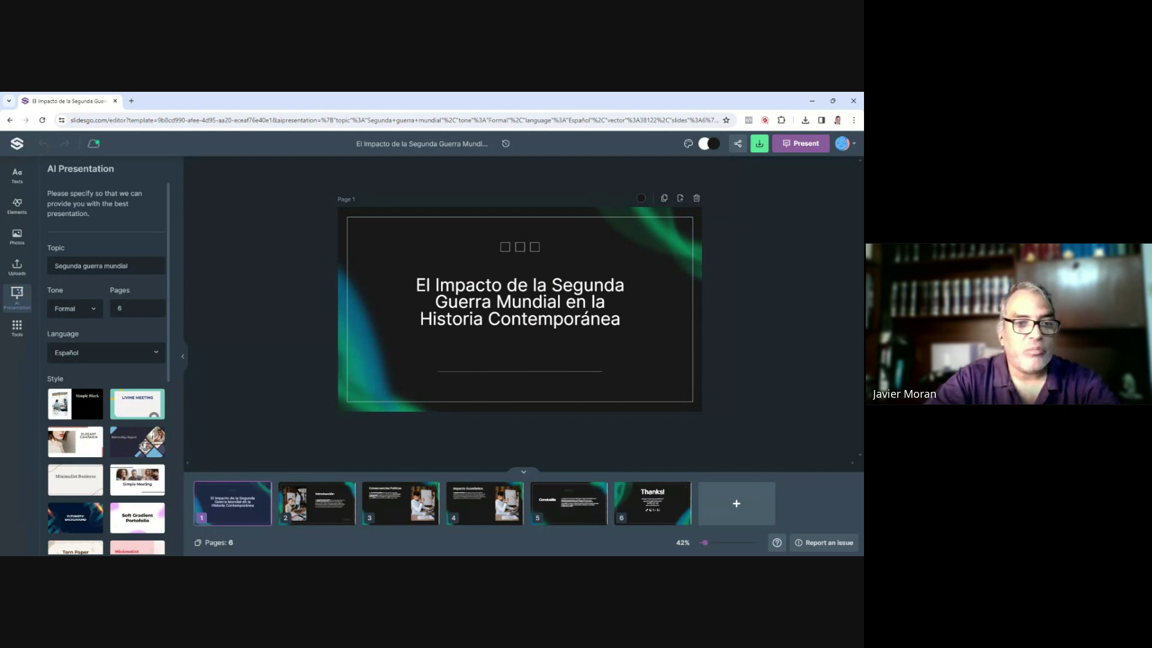
left_click(317, 503)
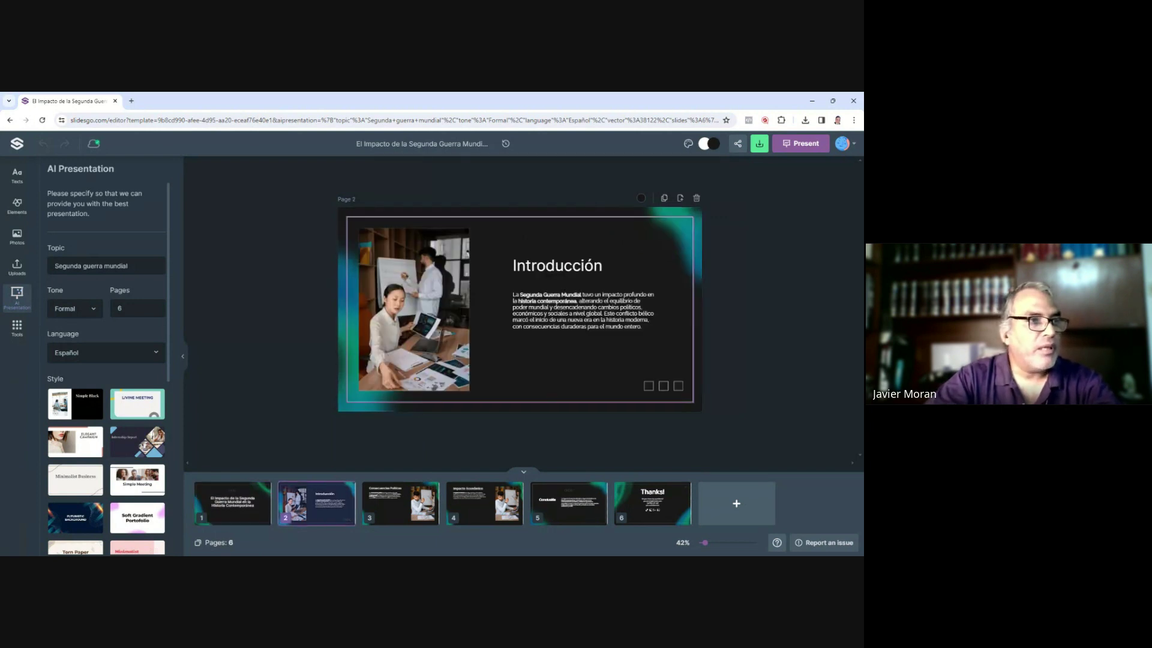
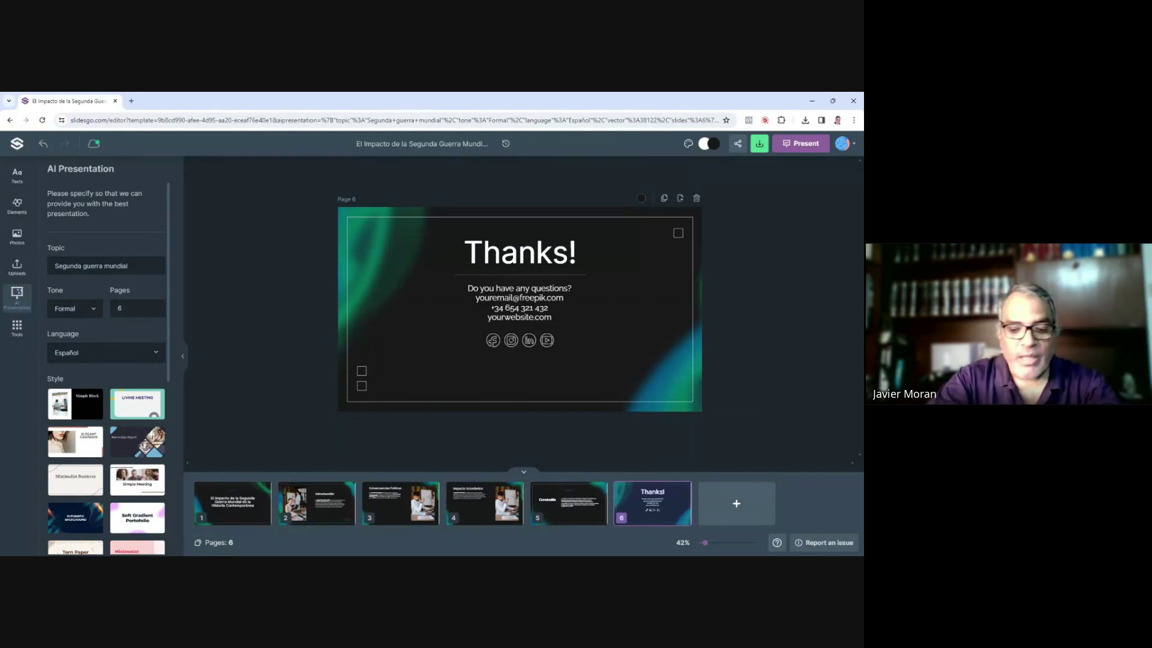
Nudge the photo on the Impacto Económico slide into place, then move to the Conclusión slide.
left_click(568, 503)
key("Up")
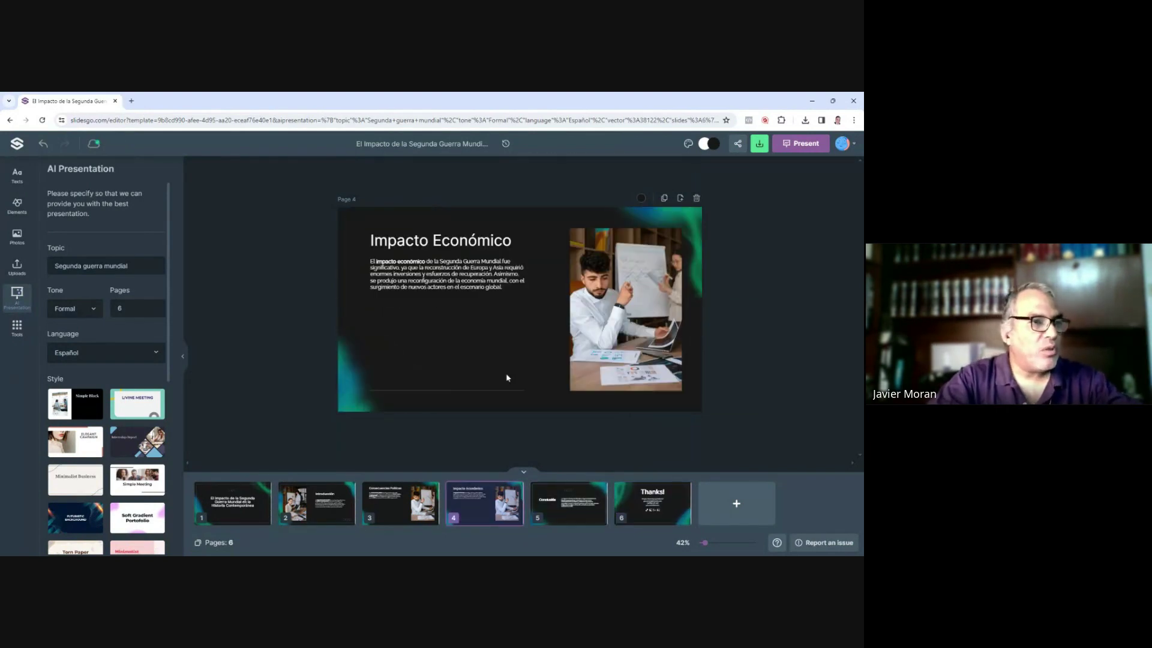
left_click(618, 321)
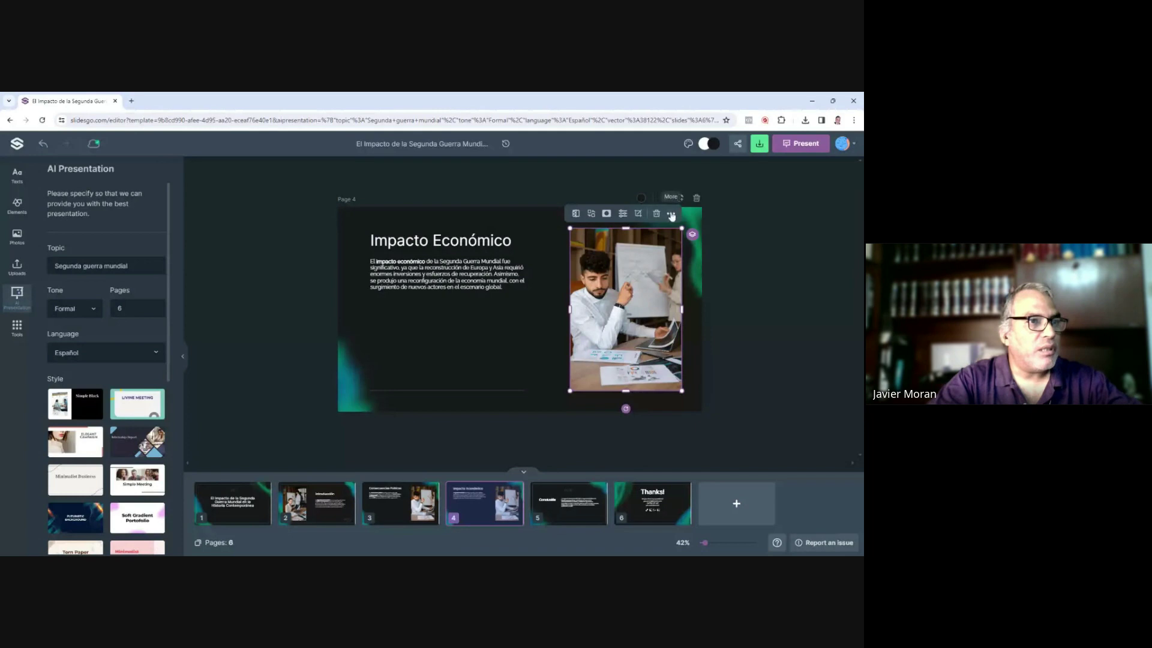
mouse_move(642, 277)
left_mouse_down()
mouse_move(626, 291)
mouse_move(640, 289)
left_mouse_up()
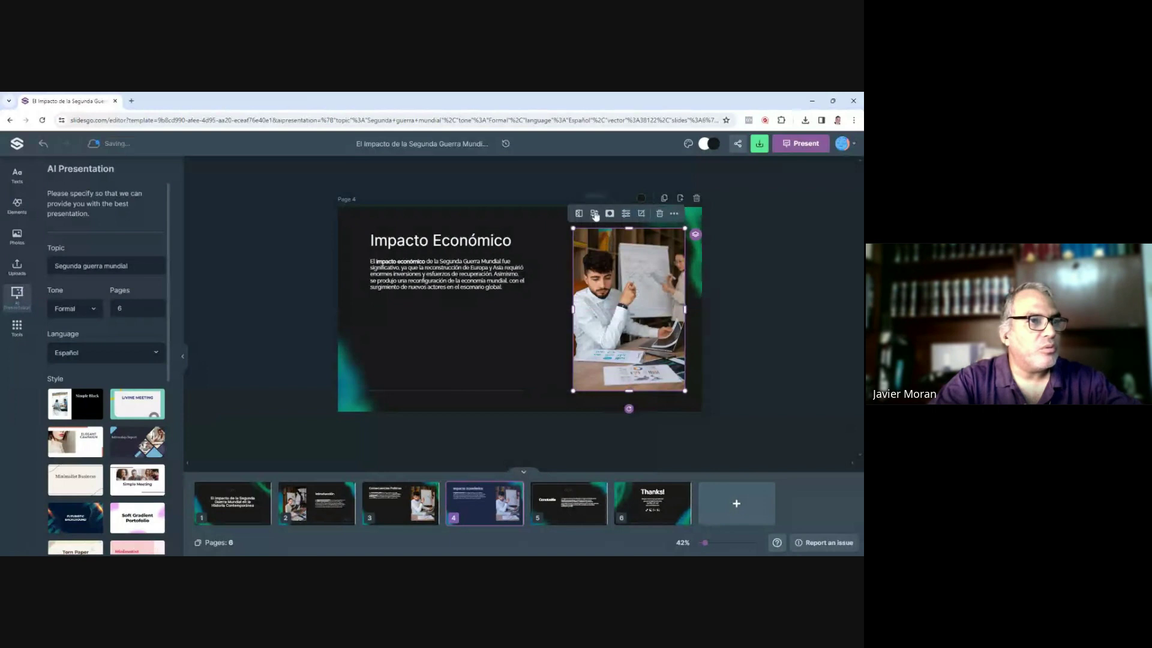
left_click(674, 214)
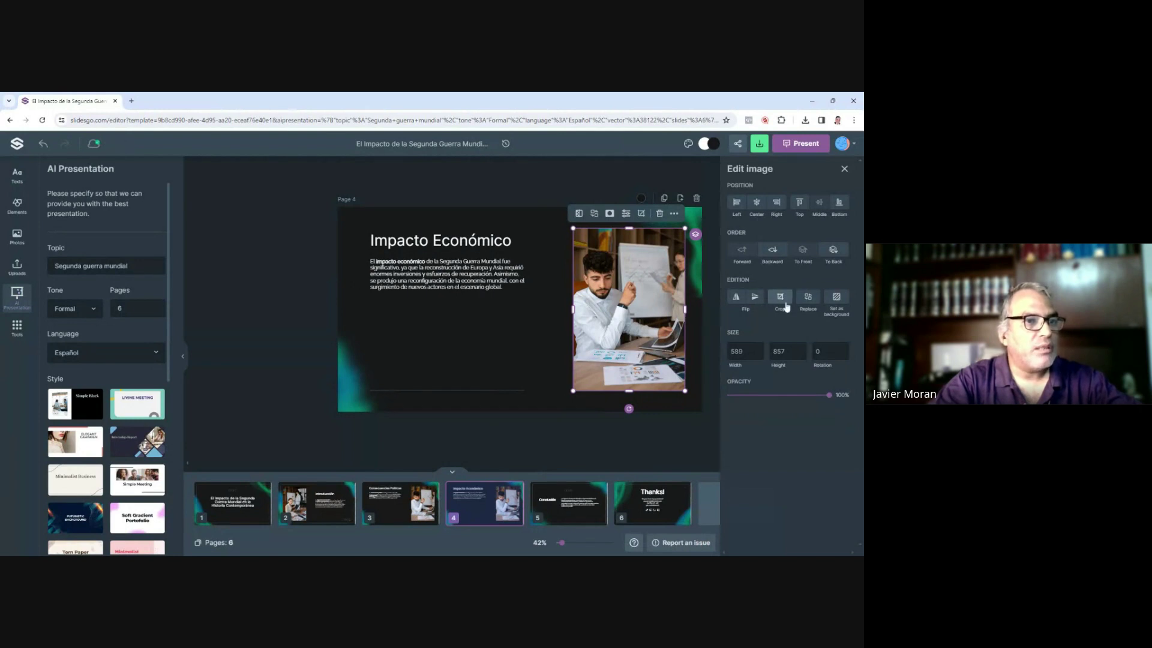
left_click(844, 169)
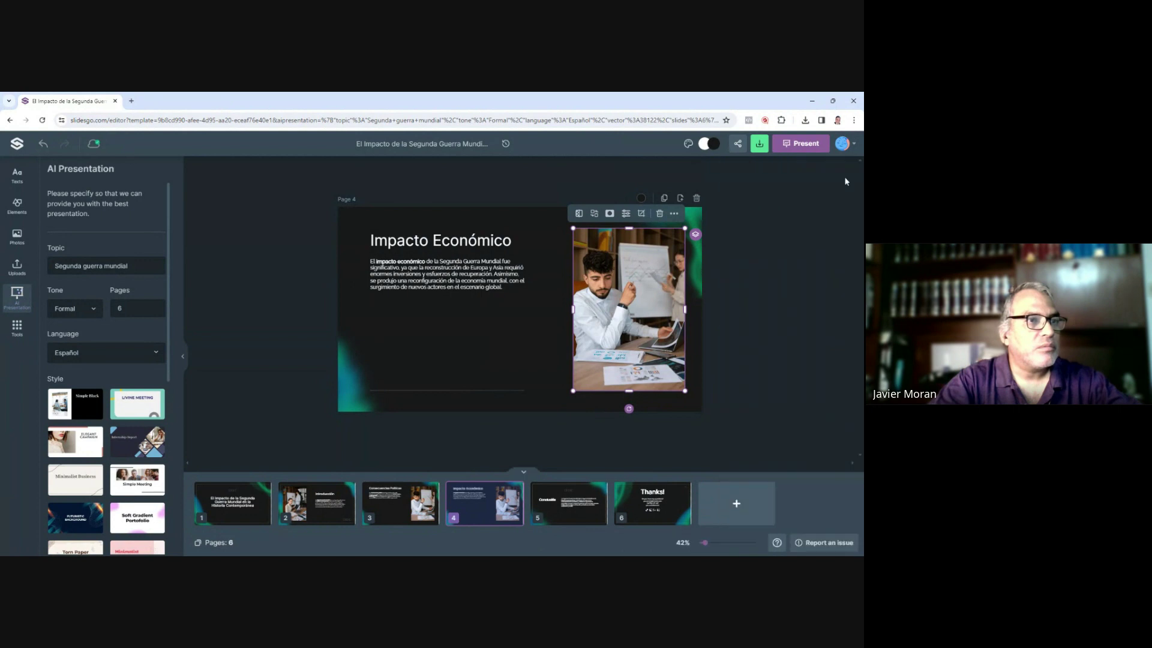
left_click(567, 504)
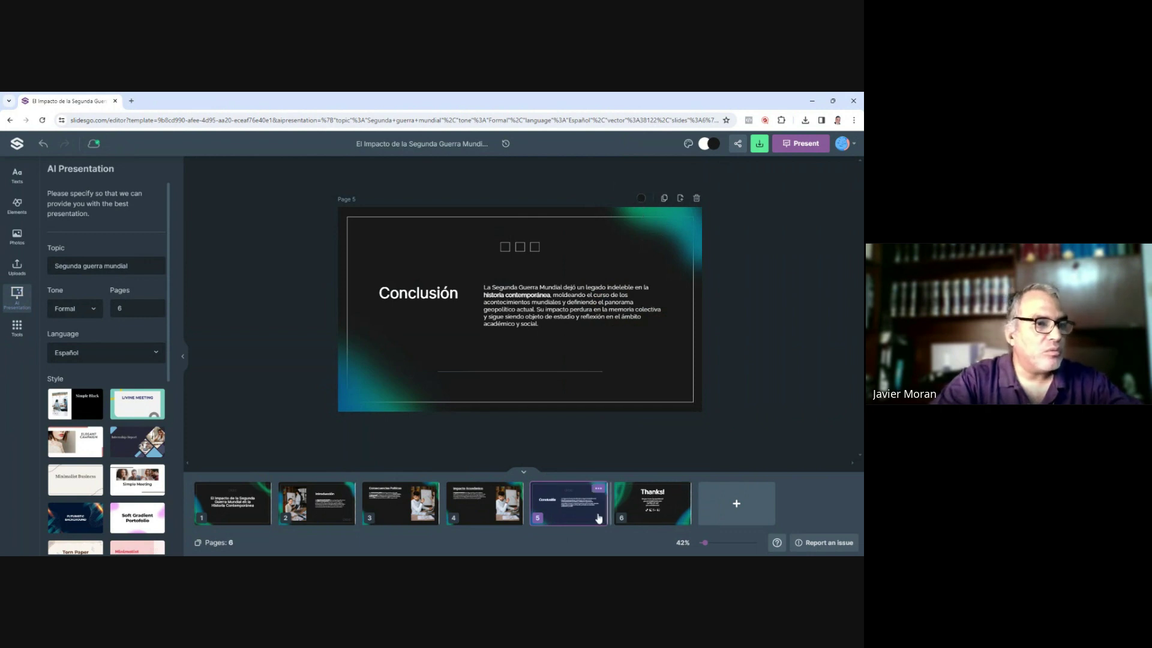
Add a blank page after Conclusión, delete it again, and return to the Slidesgo home page.
left_click(683, 204)
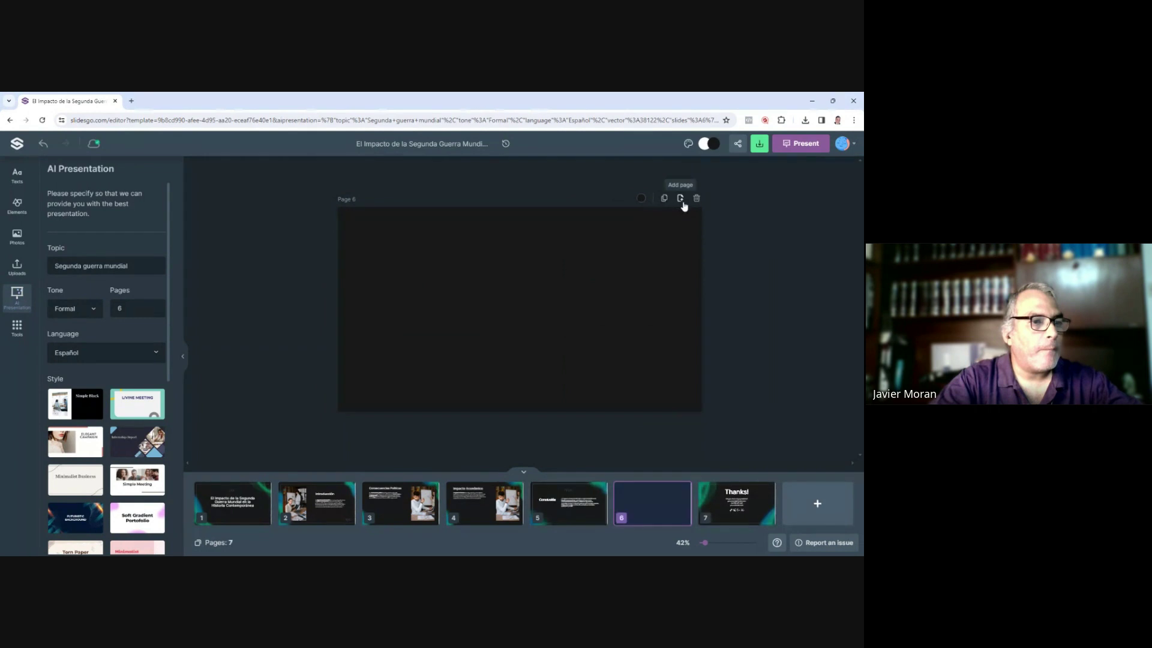
left_click(573, 513)
left_click(638, 508)
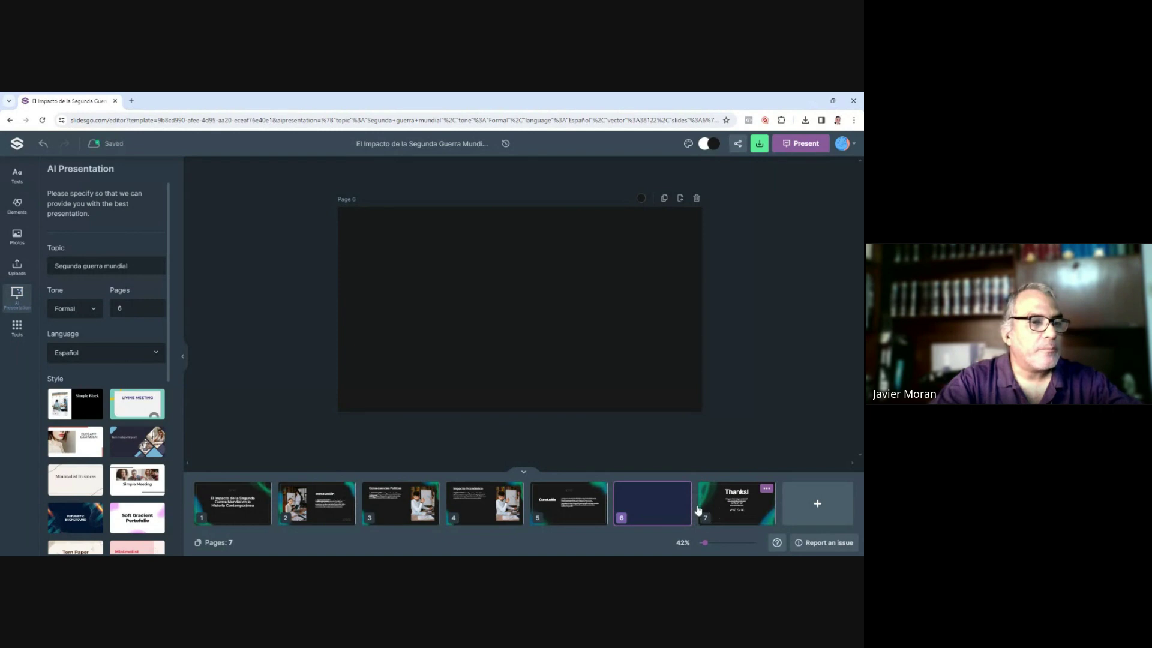
left_click(696, 198)
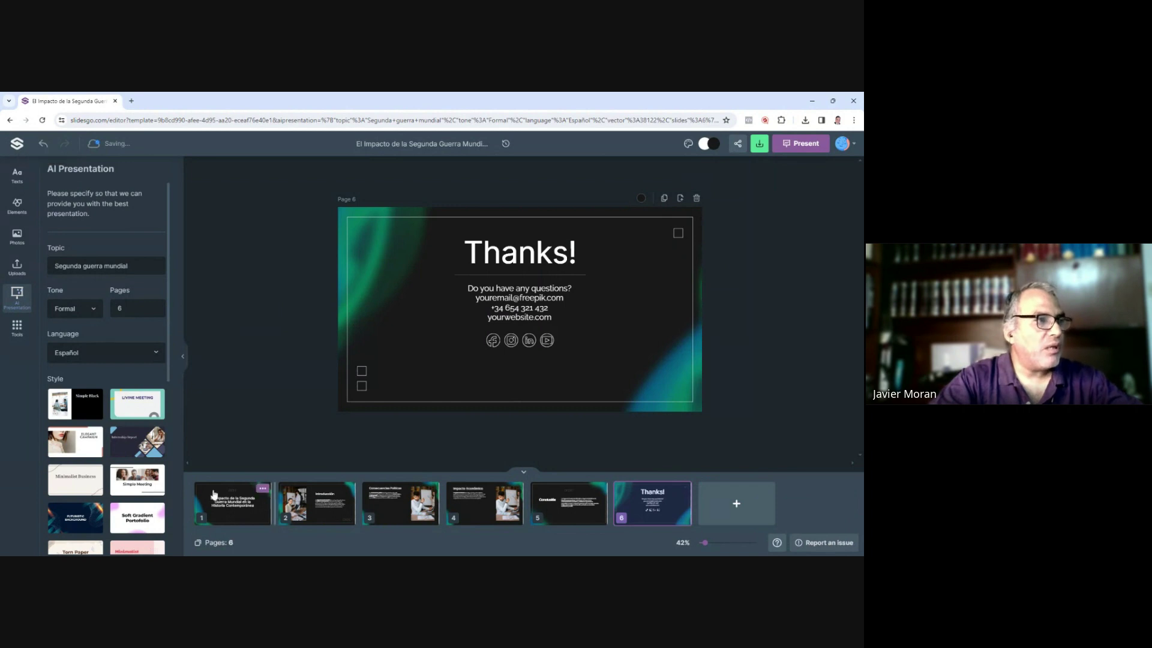
left_click(22, 148)
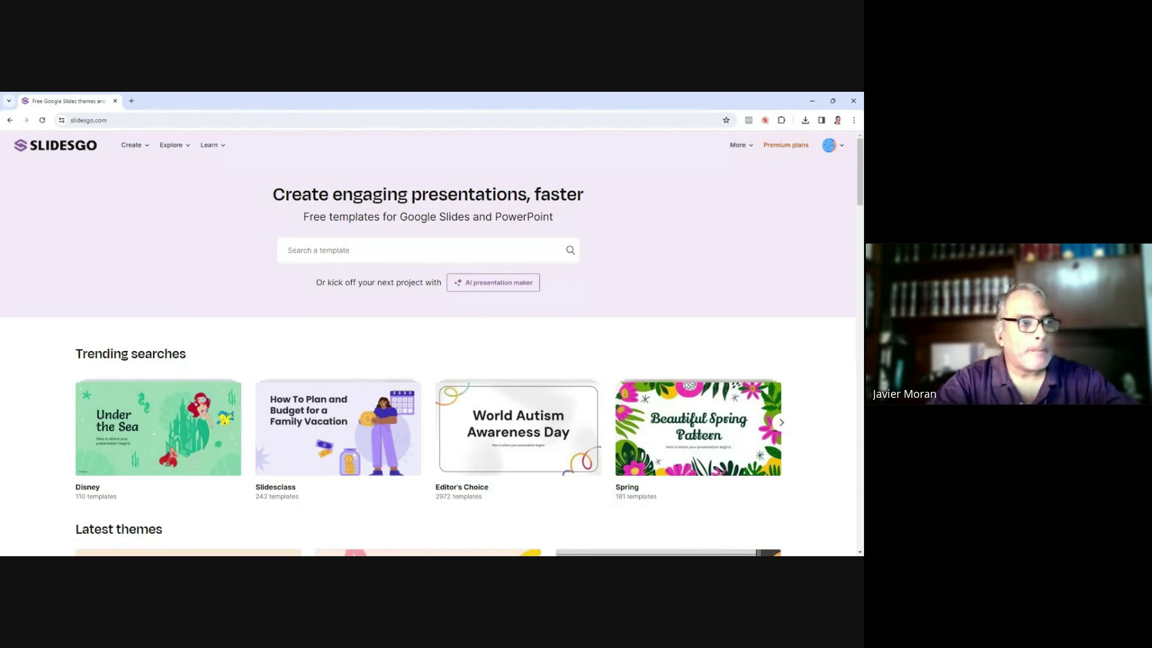
Launch the AI presentation maker and place the cursor in its empty Topic field.
left_click(491, 283)
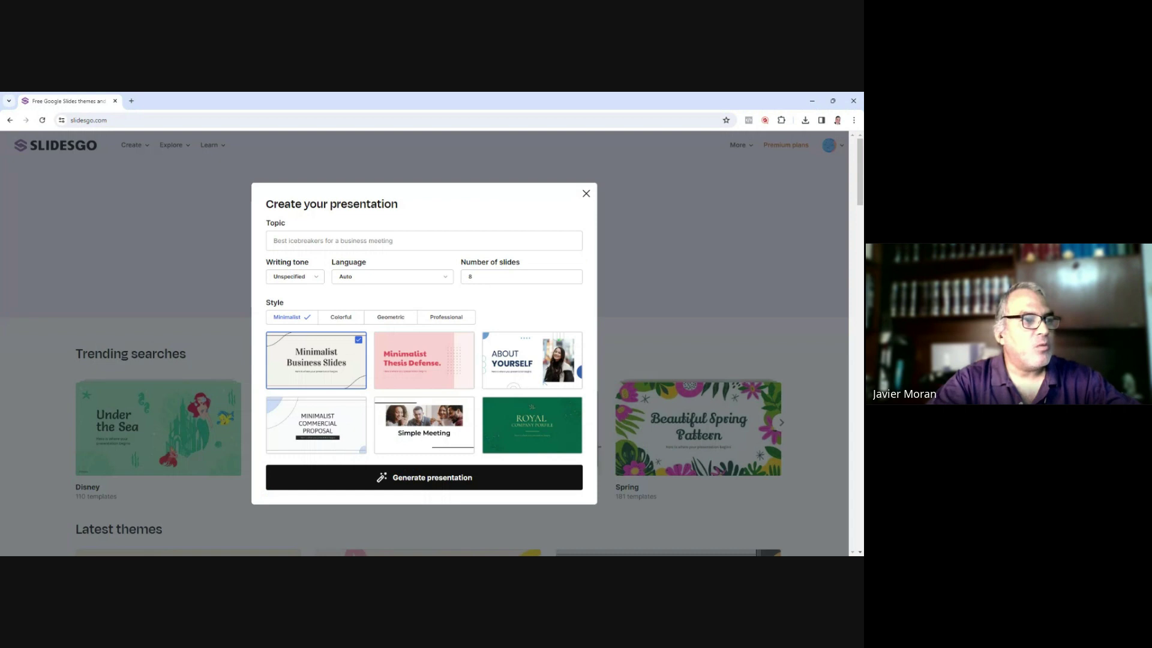
left_click(274, 241)
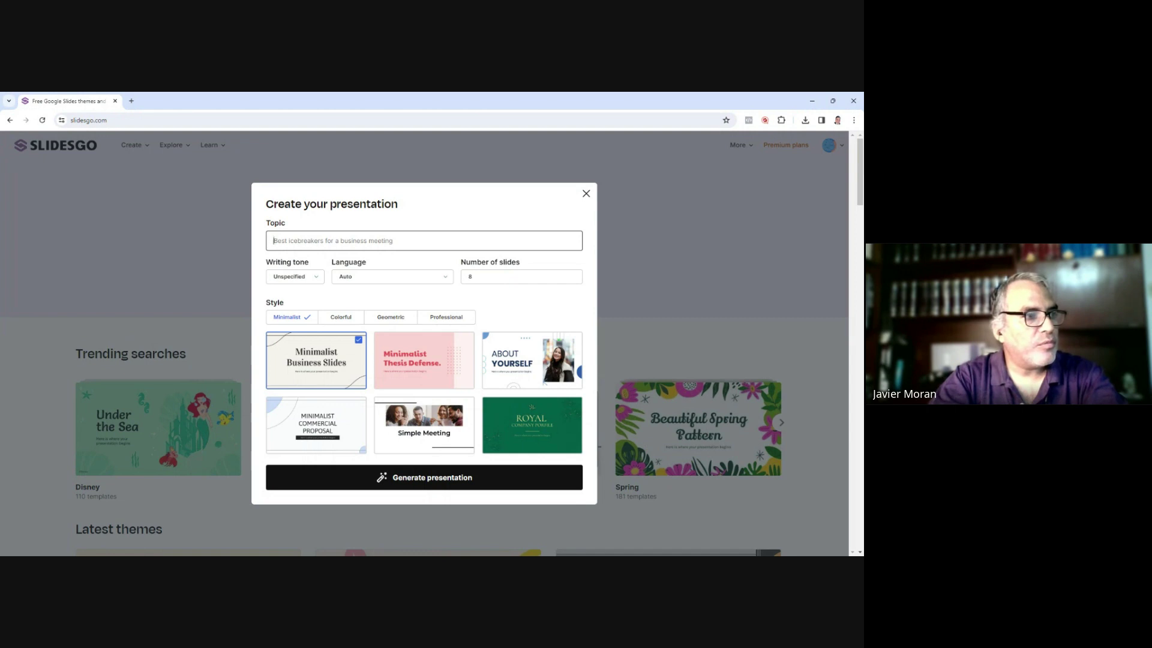
Enter the topic 'El impacto de la segunda guerra mundial en la economía'.
type("I")
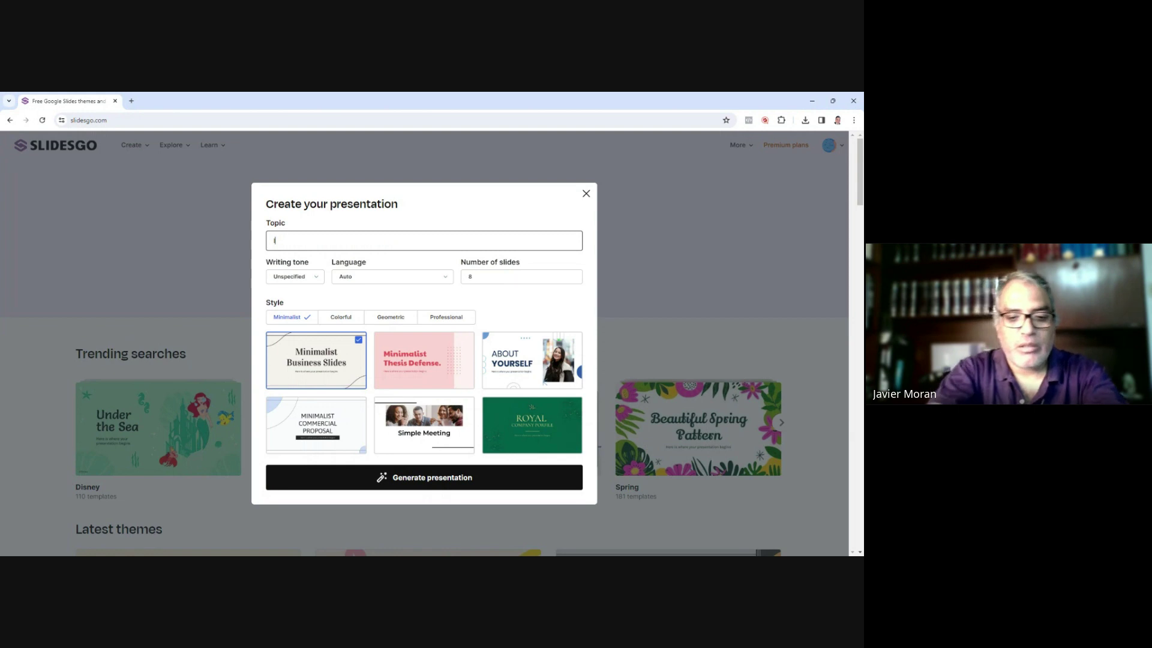
type("nnovac")
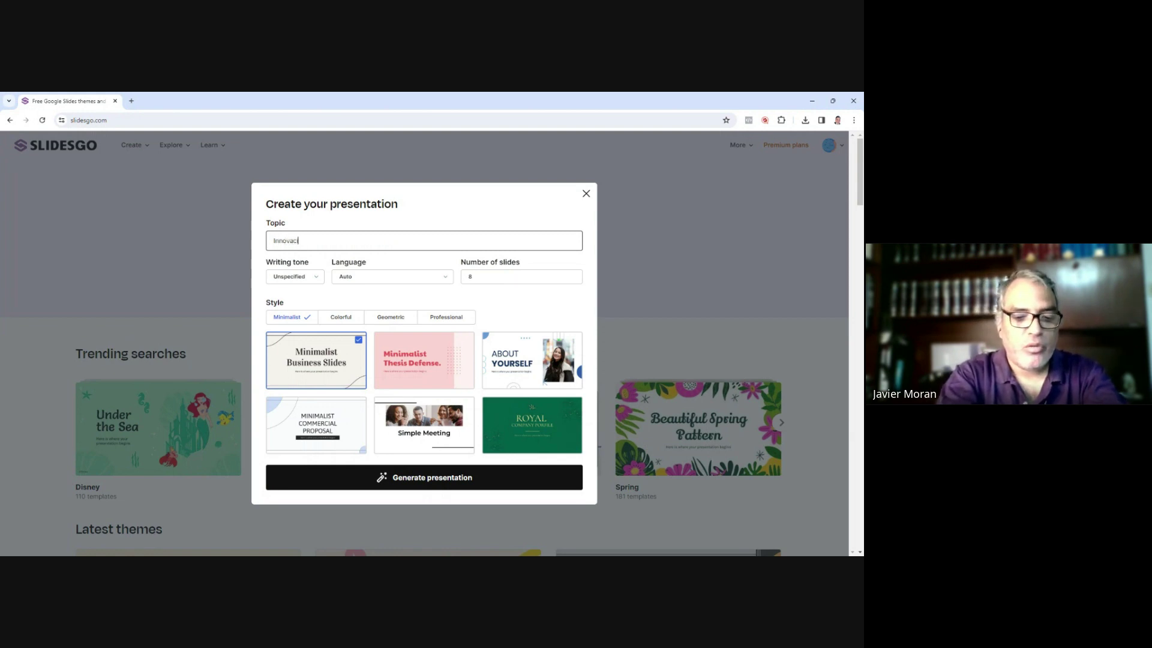
type("ión")
key("BackSpace")
key("BackSpace")
key("BackSpace")
key("BackSpace")
key("BackSpace")
key("BackSpace")
key("BackSpace")
key("BackSpace")
key("BackSpace")
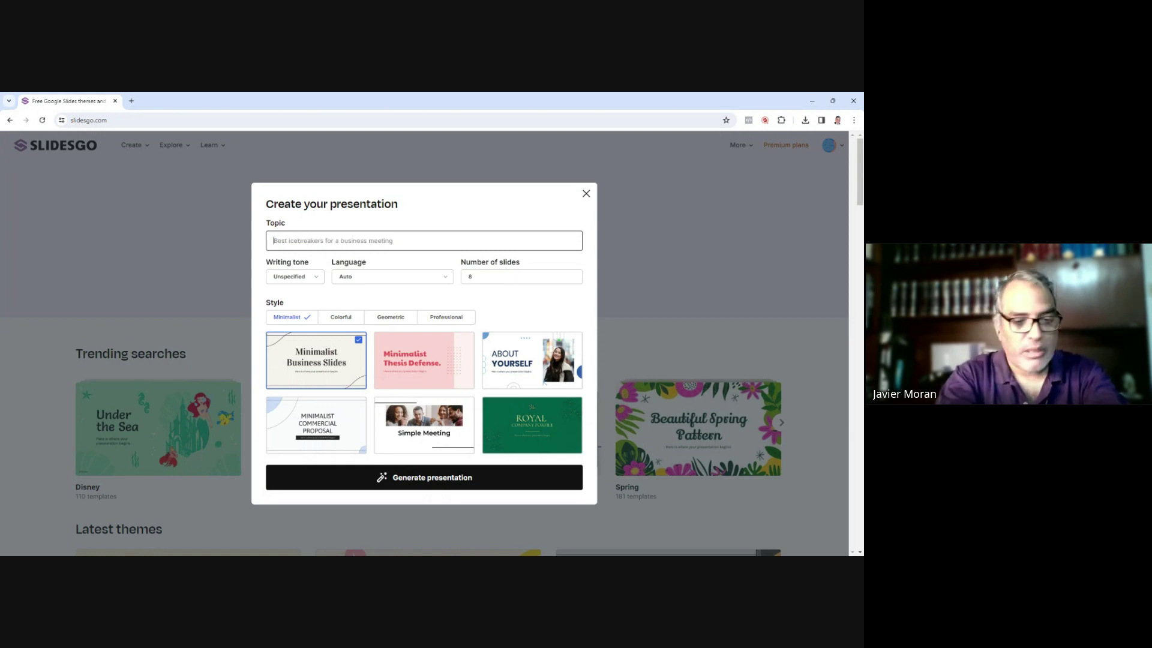
type("El impa")
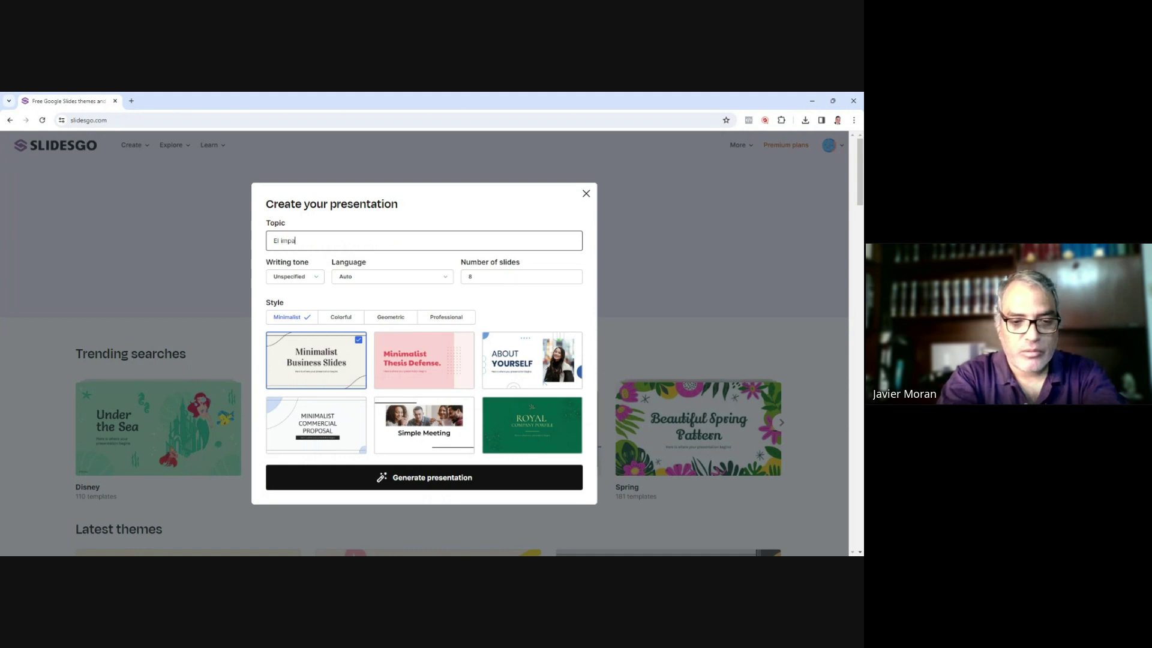
type("cto de la segunda")
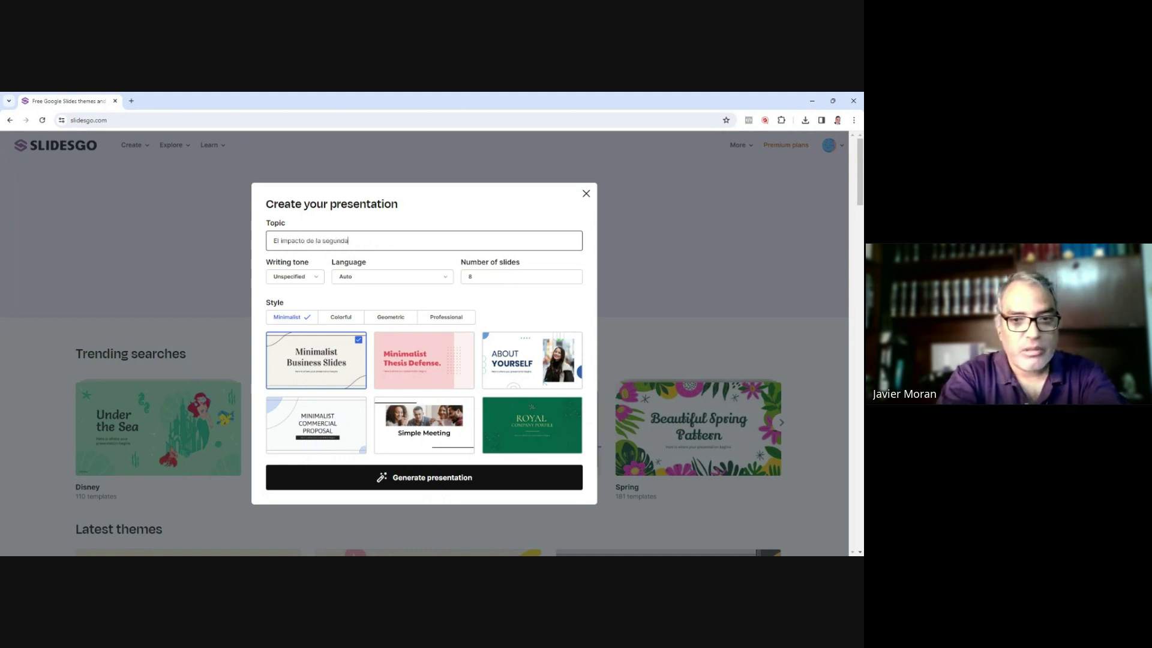
type(" guerra")
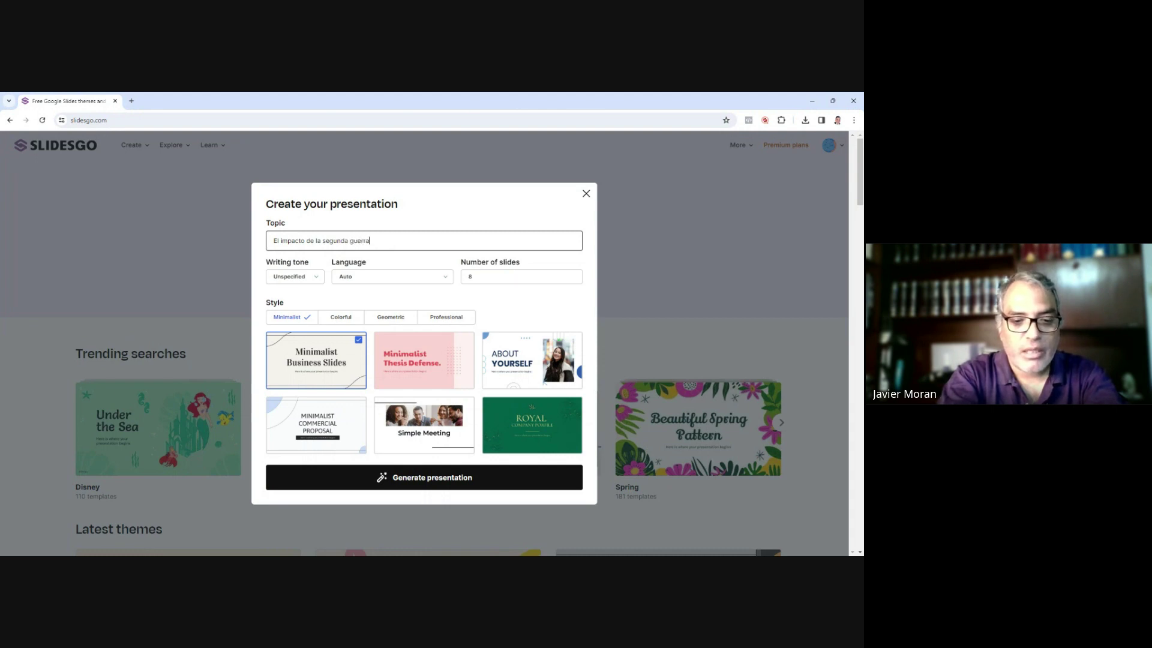
type(" mundial en ")
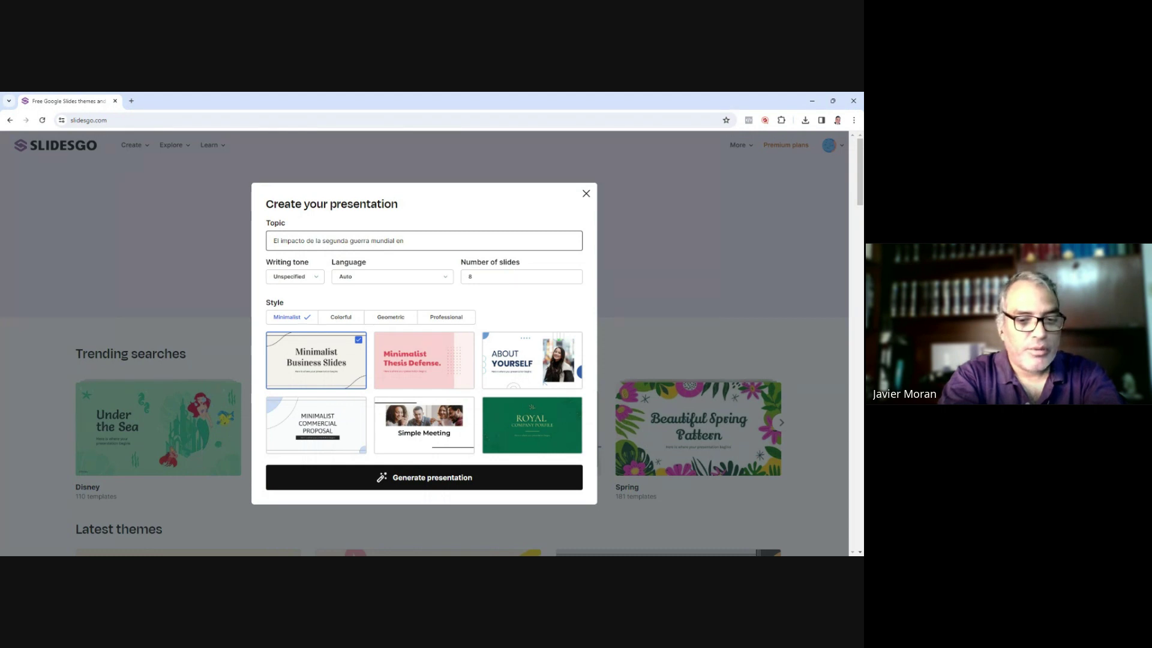
type("la economía")
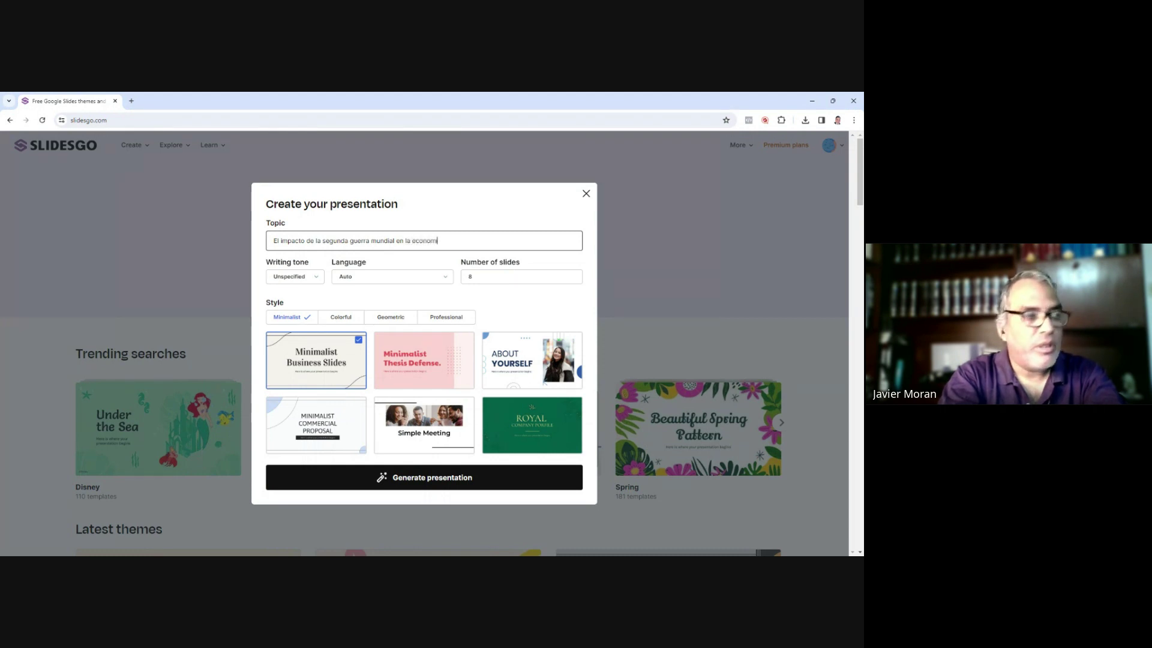
type(" de")
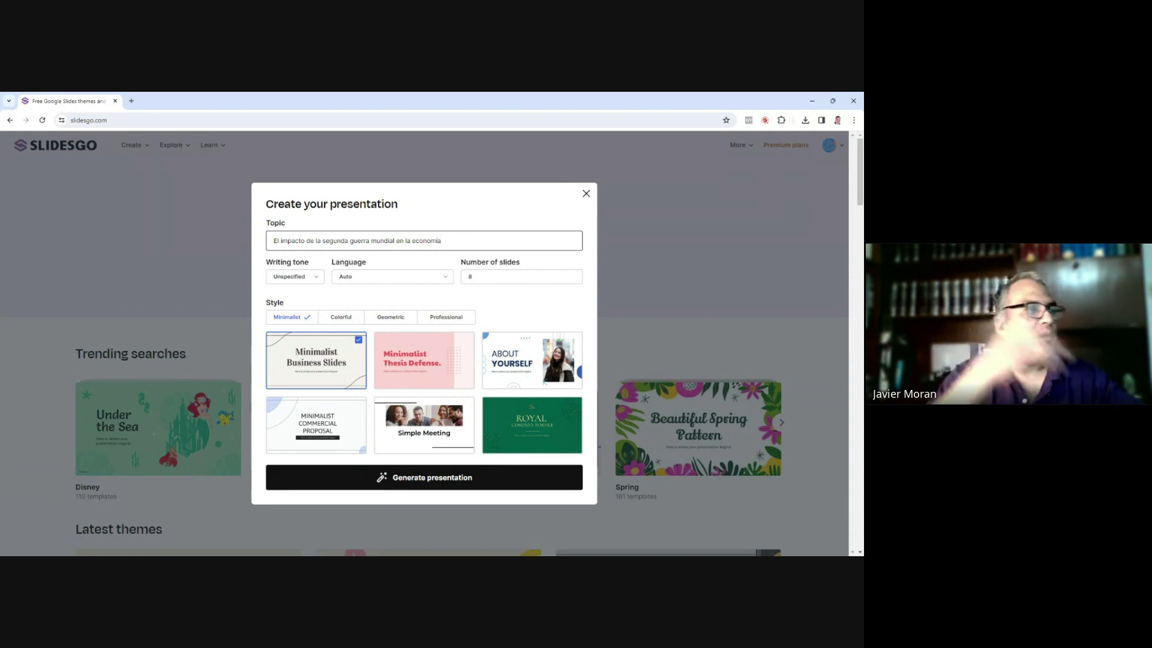
key("Tab")
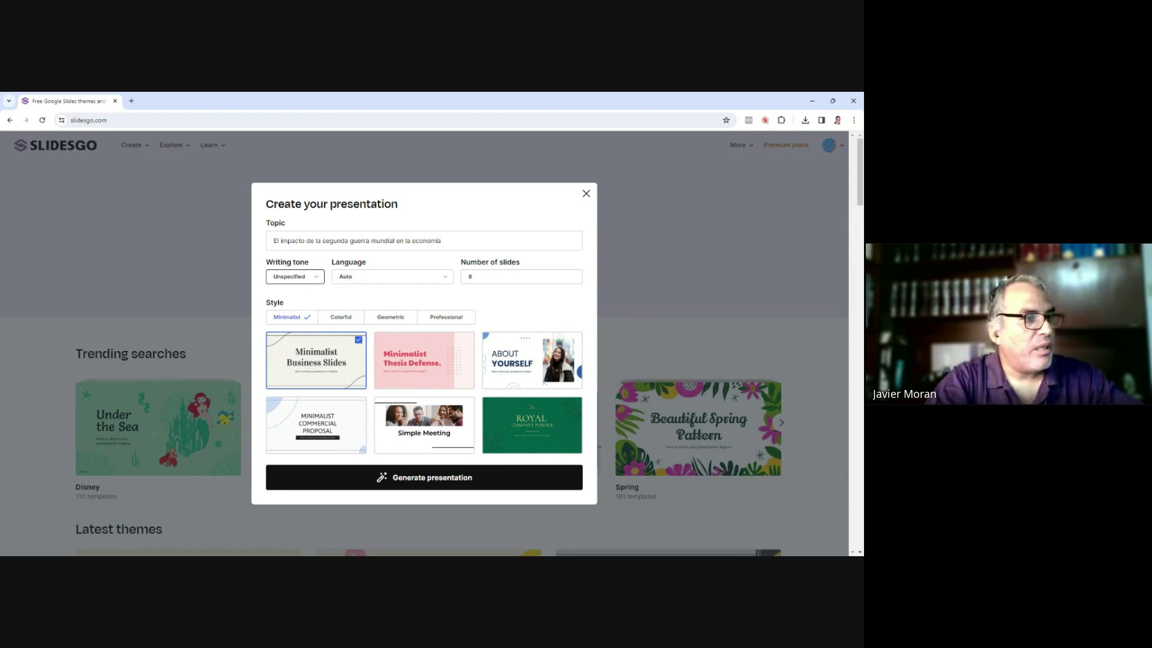
Set the writing tone to Creative and the language to Español.
left_click(295, 276)
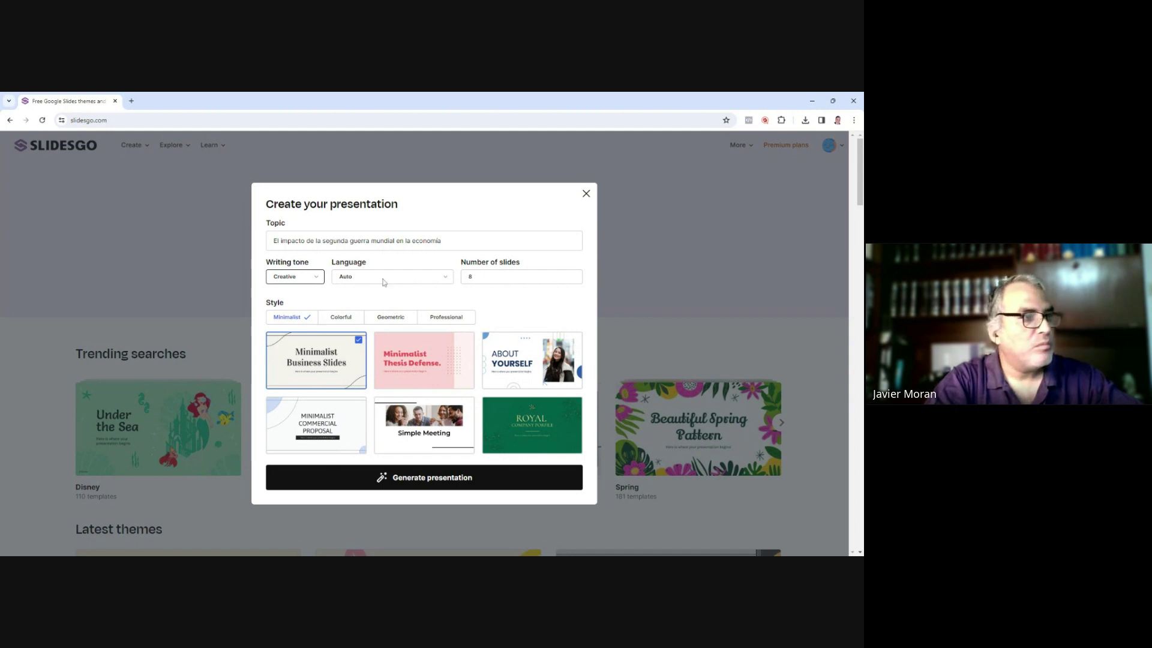
left_click(447, 278)
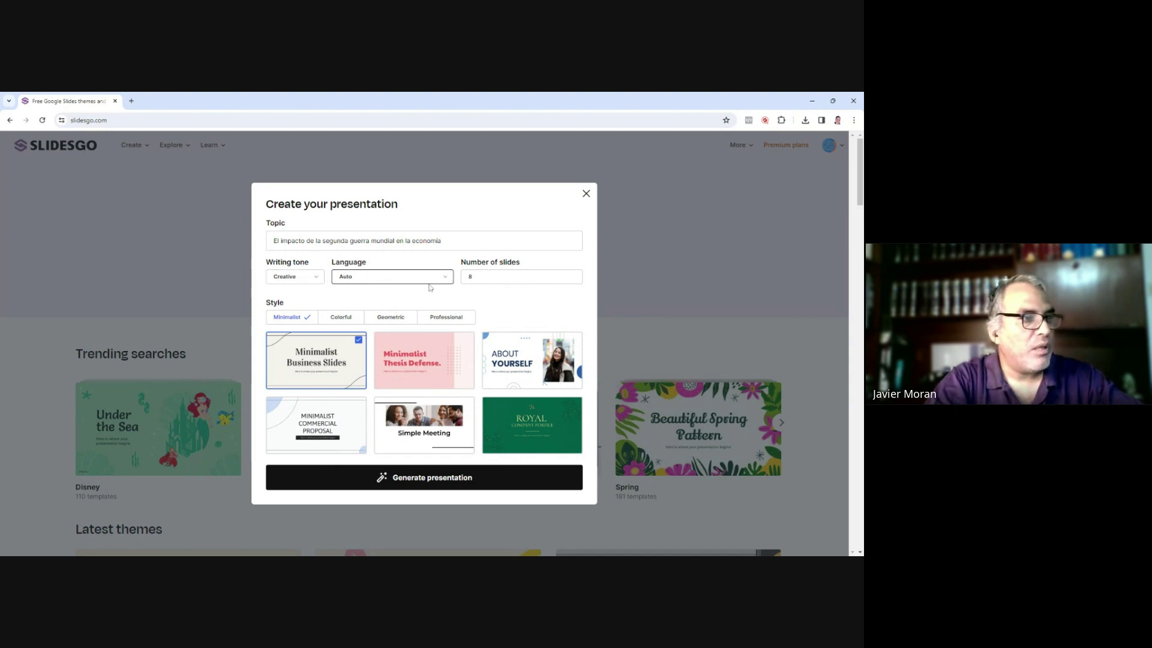
left_click(391, 312)
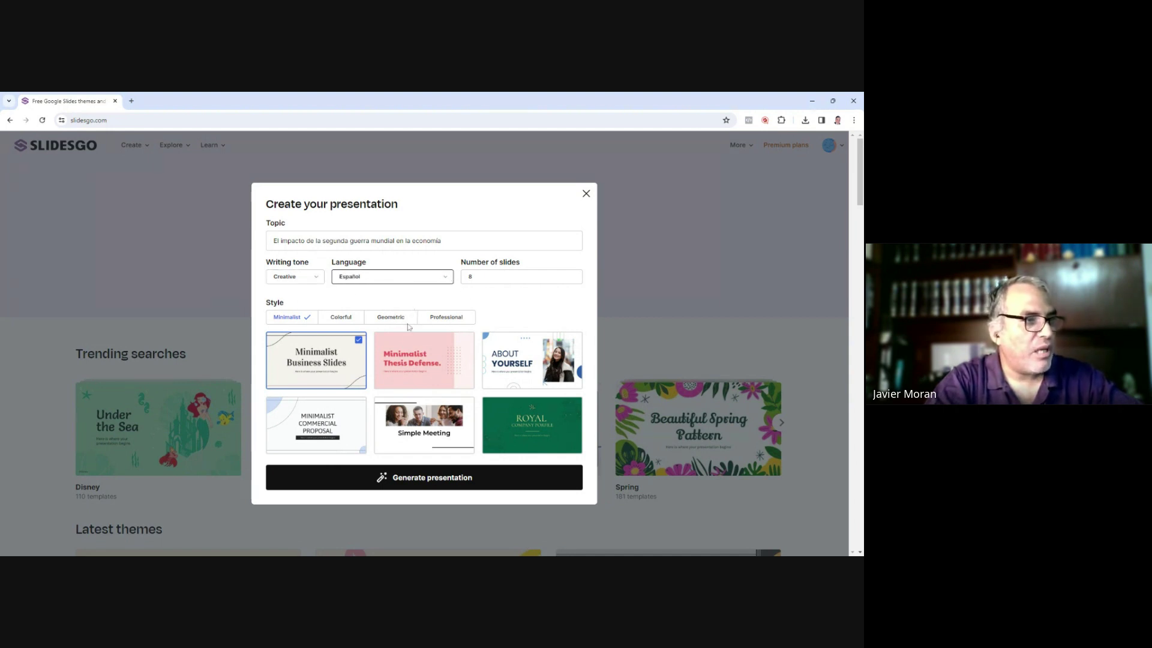
Choose the Geometric style with the Lean canvas template and generate the presentation.
left_click(337, 319)
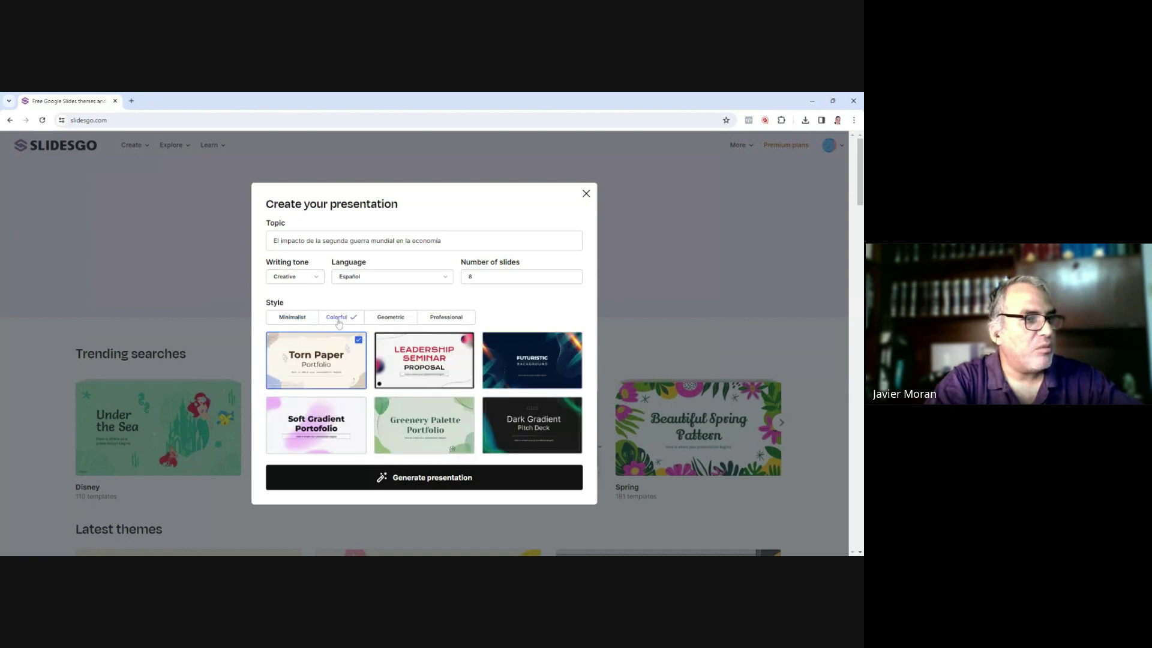
left_click(431, 323)
left_click(393, 321)
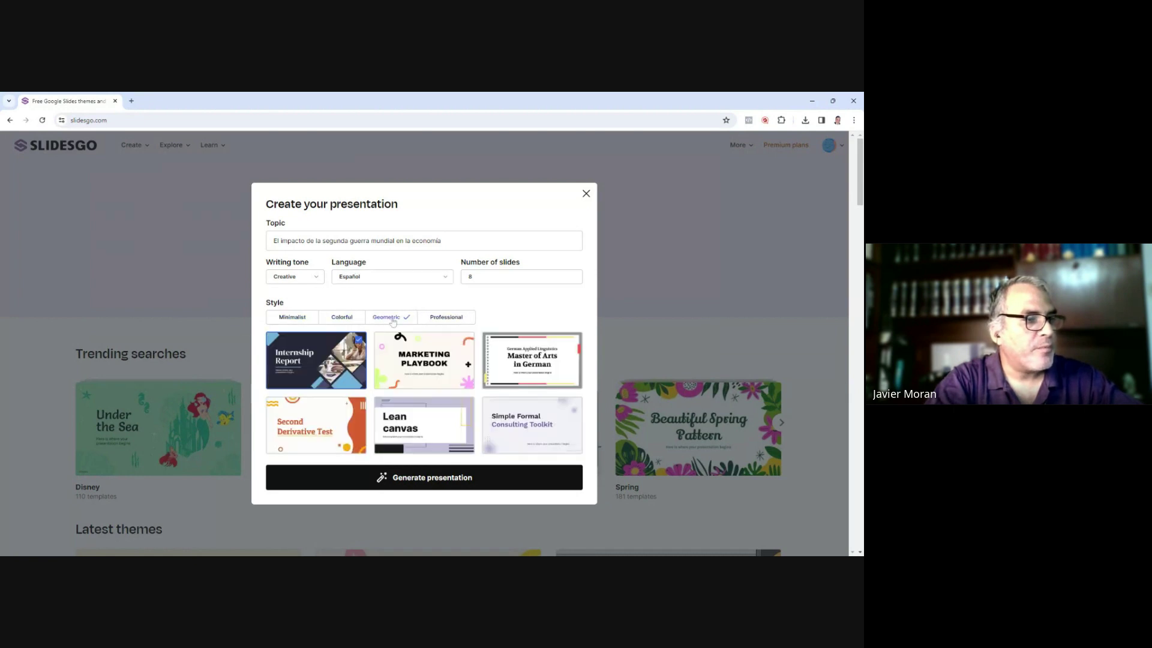
left_click(287, 320)
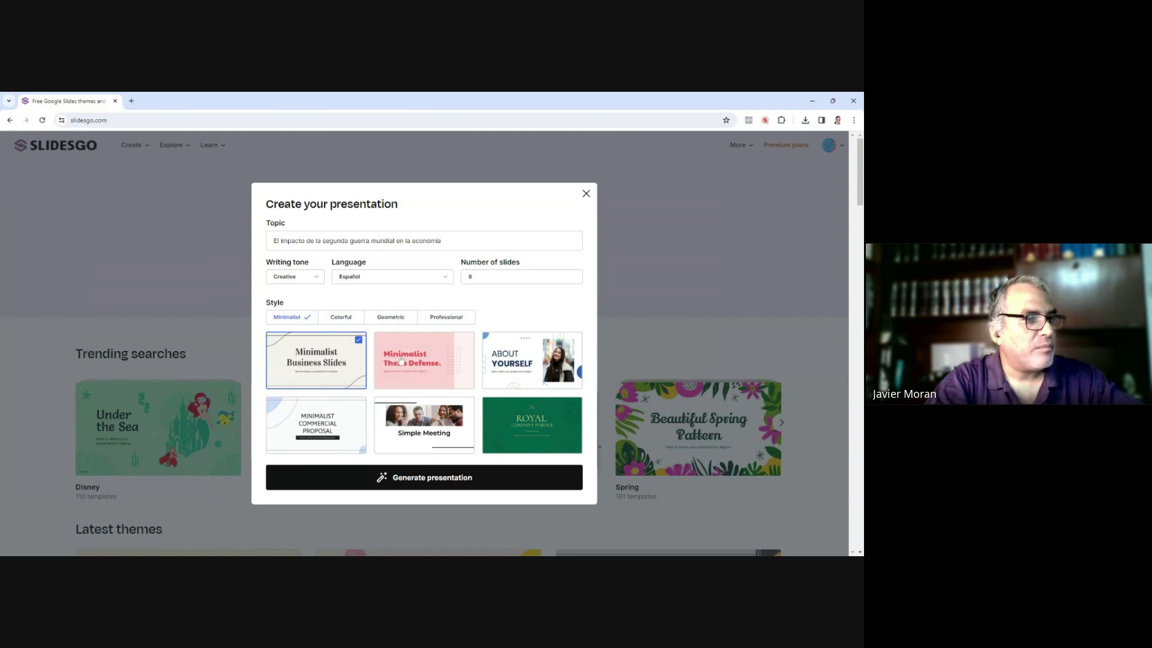
left_click(339, 318)
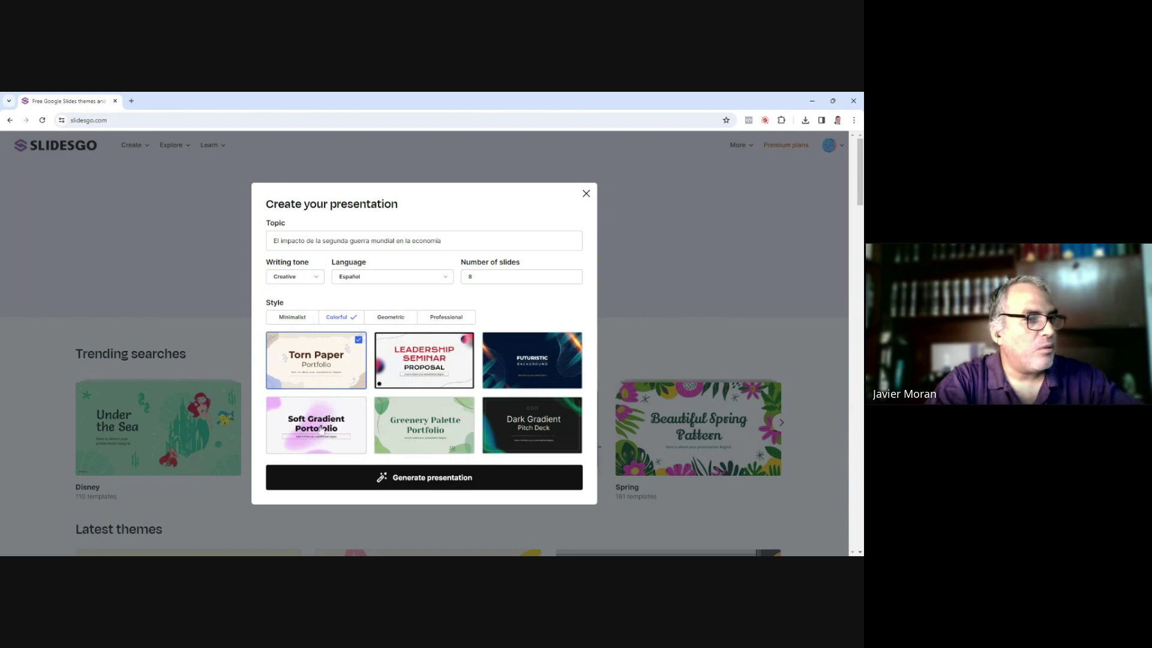
left_click(396, 319)
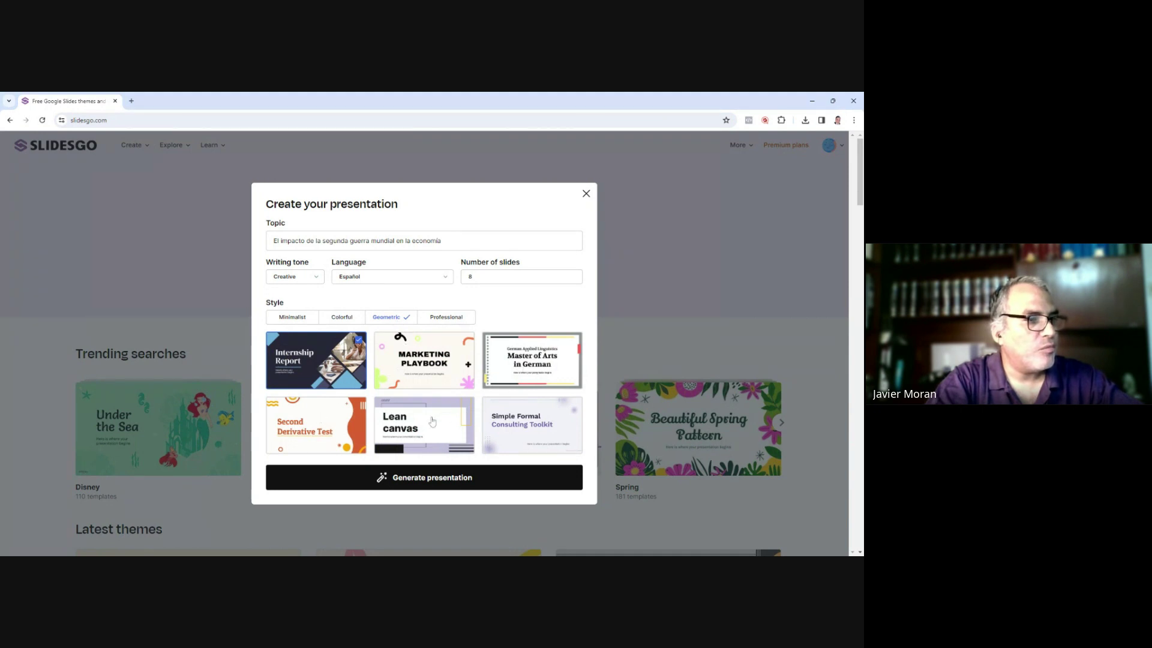
left_click(417, 436)
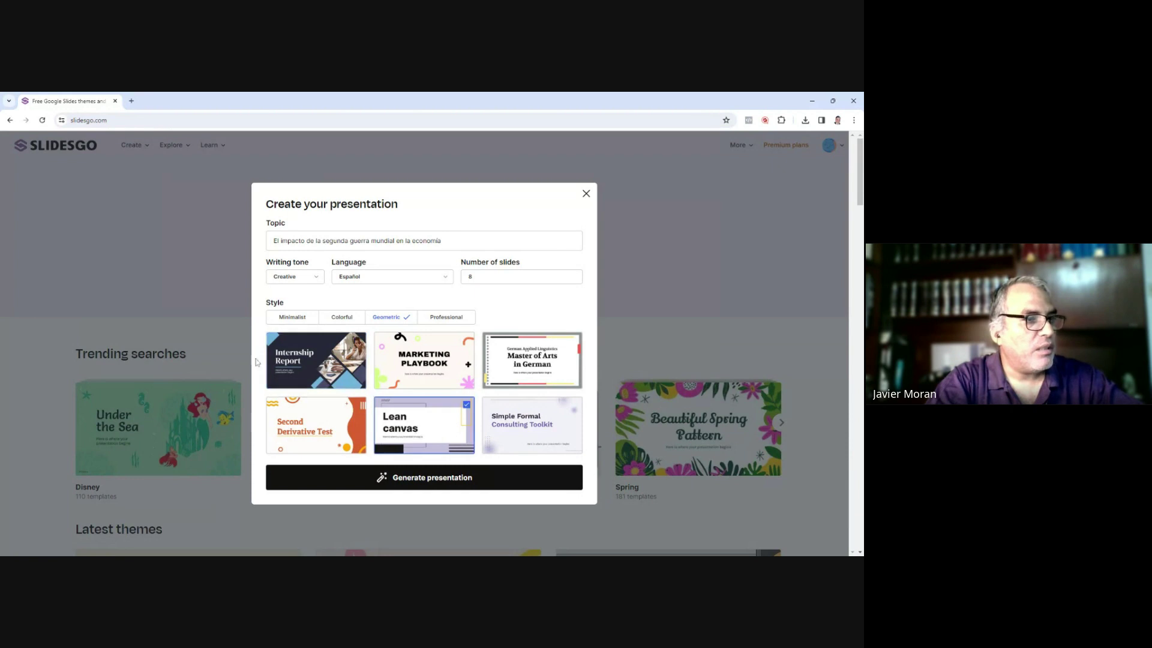
left_click(440, 479)
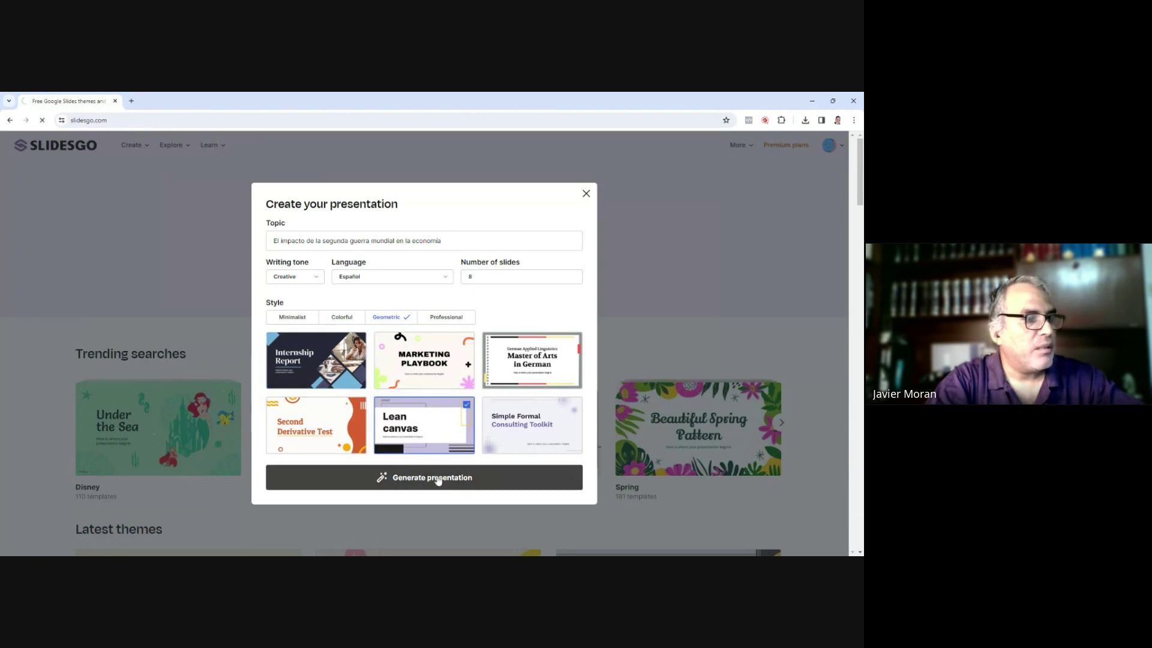
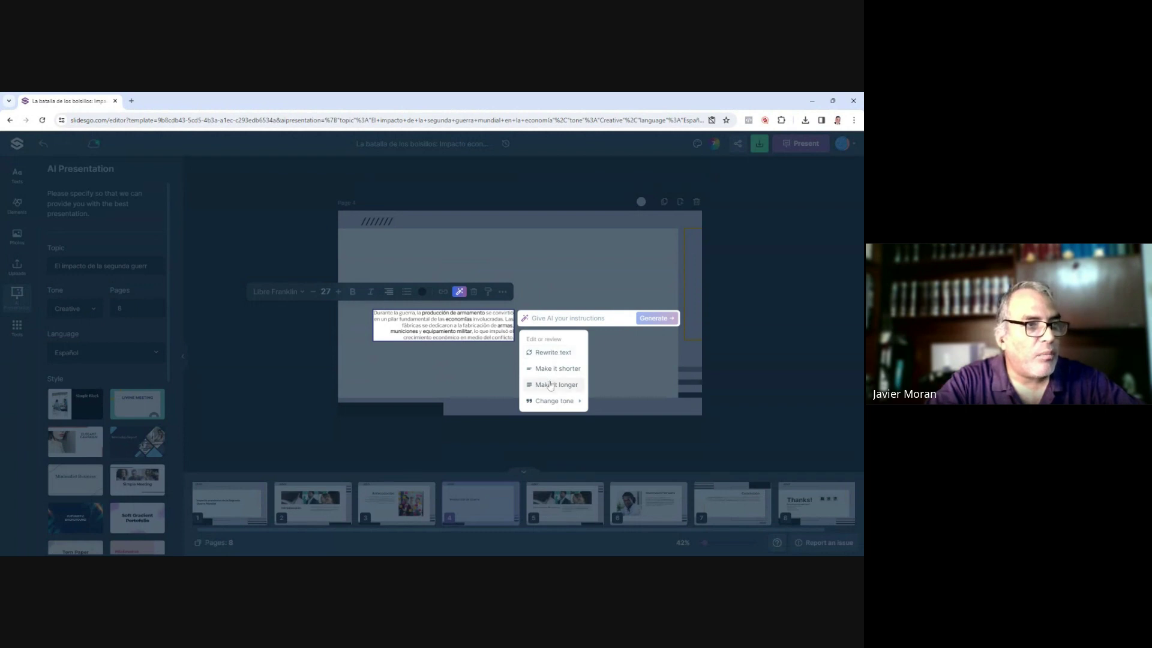
Ask the AI to lengthen the page 4 paragraph, then close the popup after its error.
left_click(550, 385)
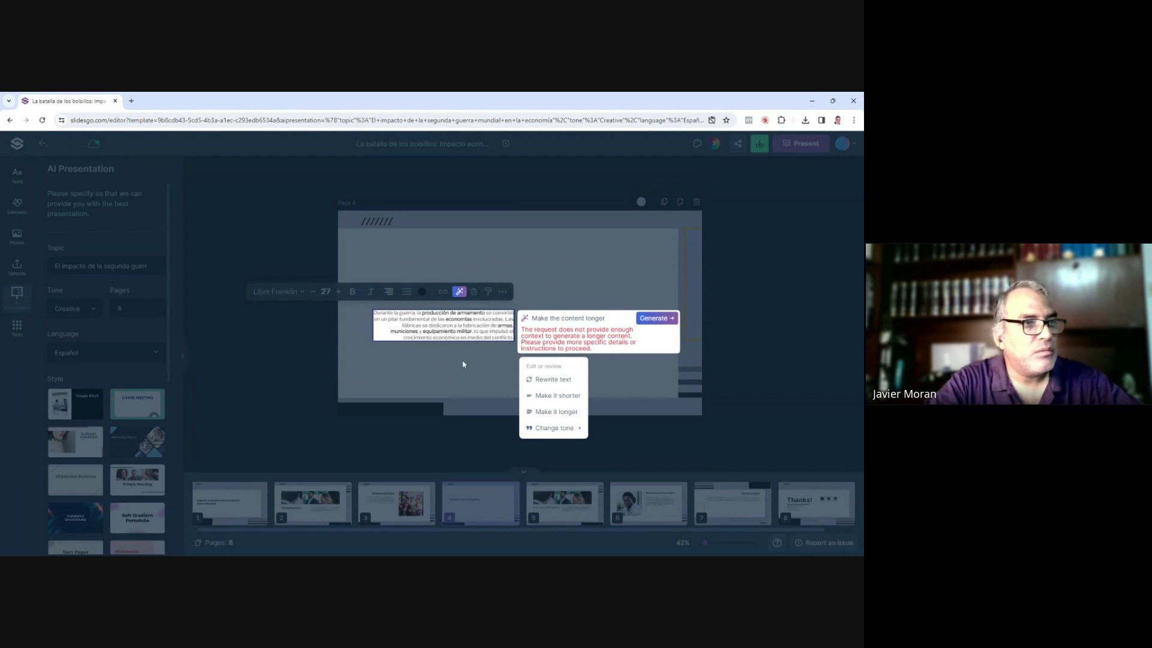
left_click(532, 318)
left_click(384, 322)
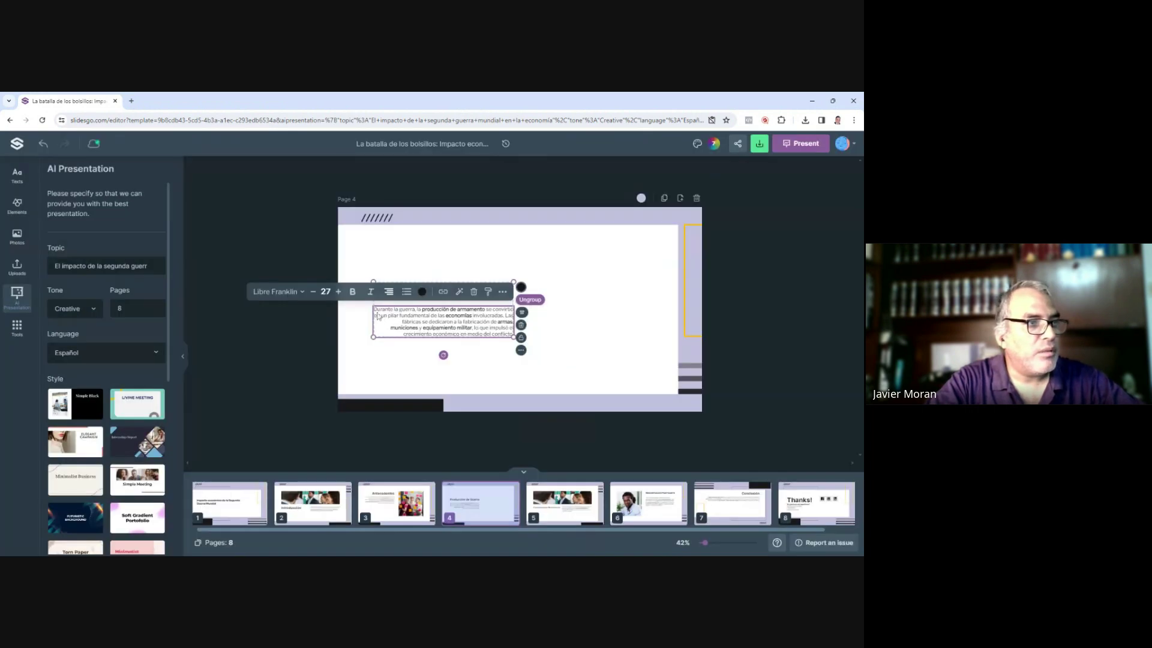
Paste the wartime arms production paragraph into the AI writer and generate its rewrite.
double_click(377, 313)
key("ctrl+c")
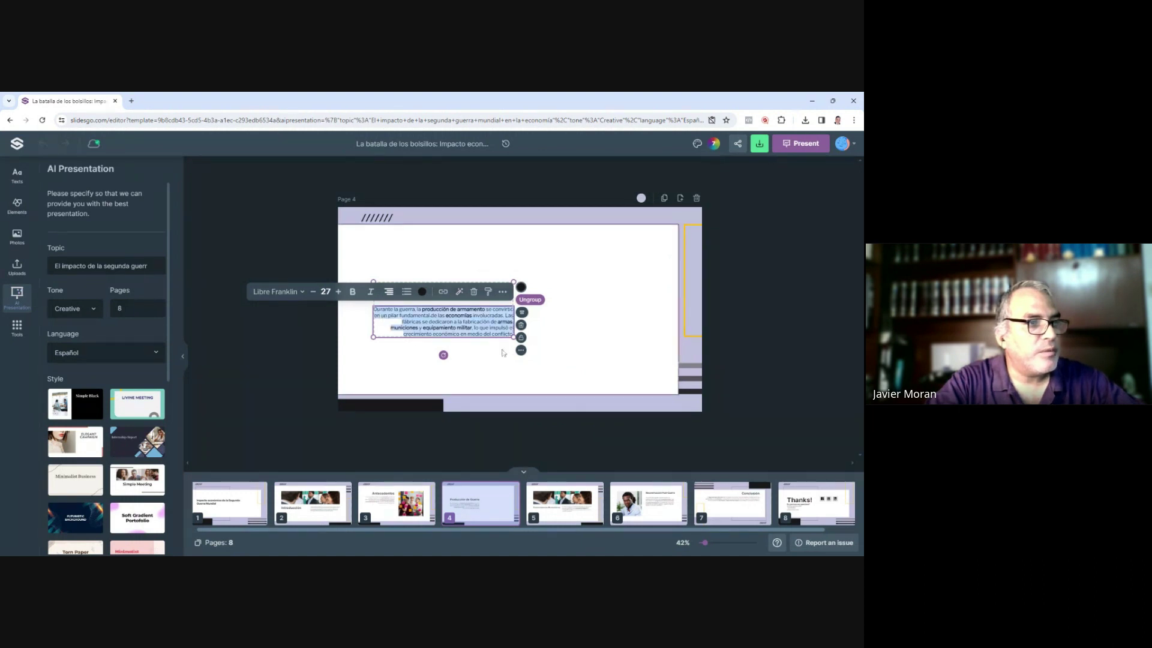
left_click(521, 351)
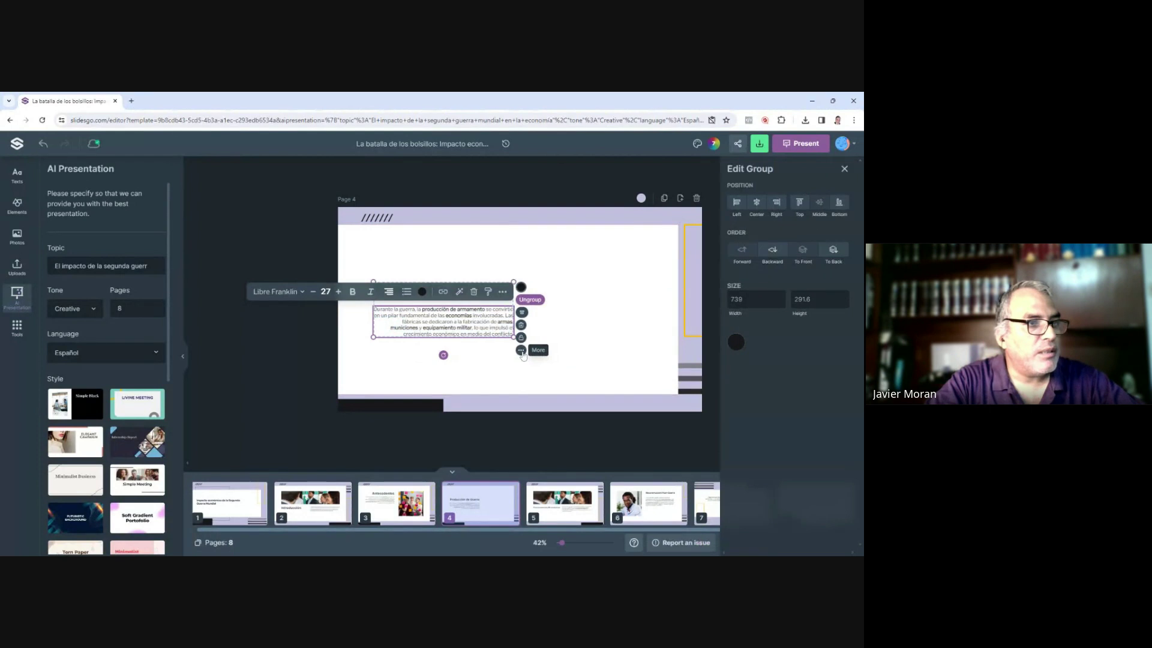
left_click(459, 293)
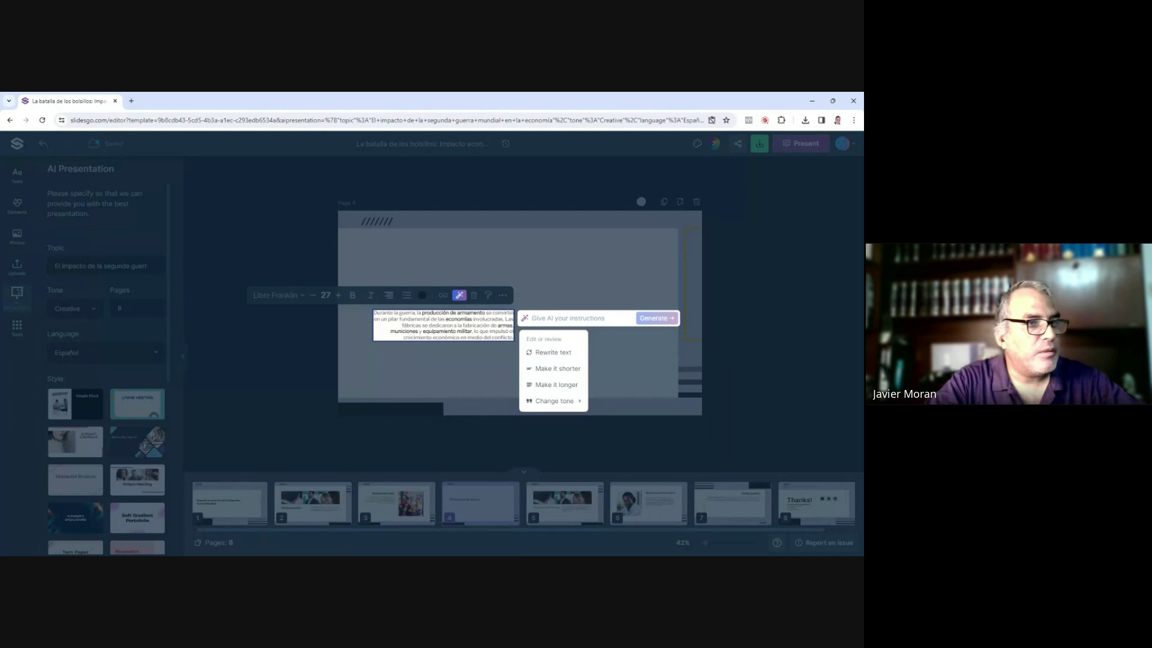
key("ctrl+v")
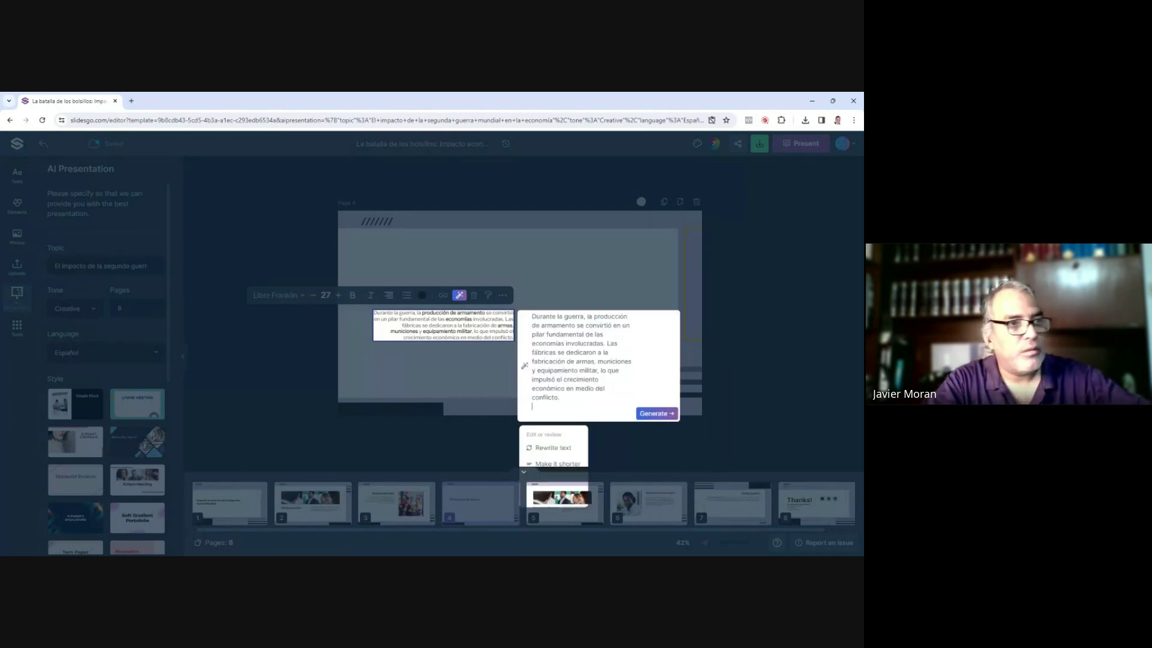
key("BackSpace")
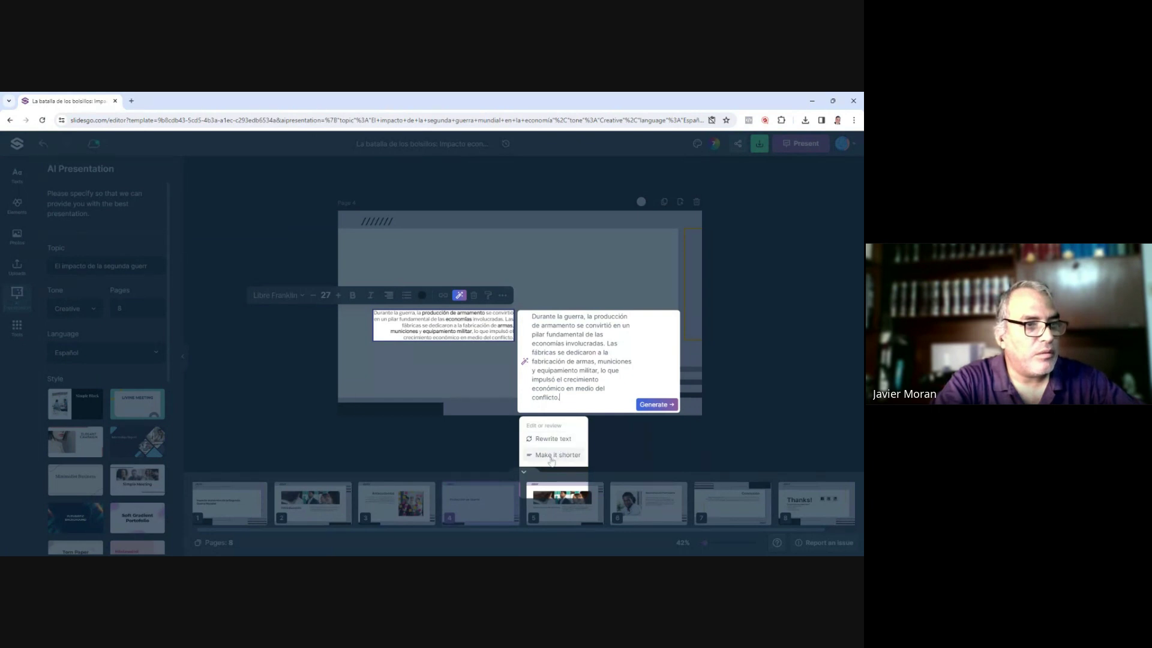
left_click(668, 406)
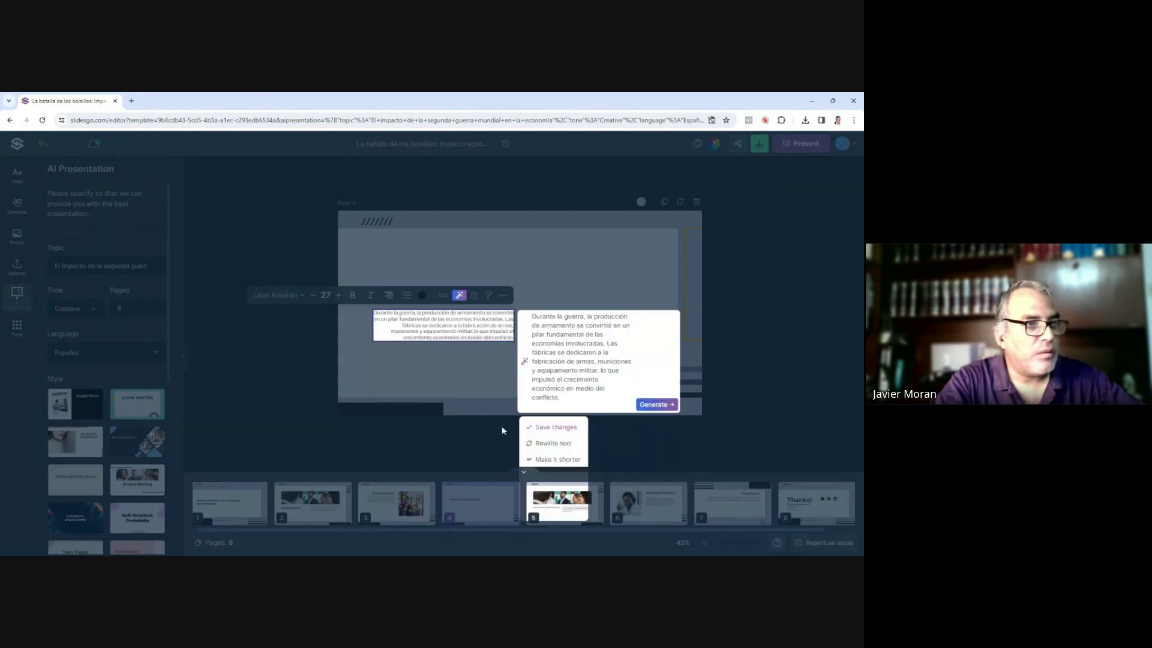
left_click(477, 370)
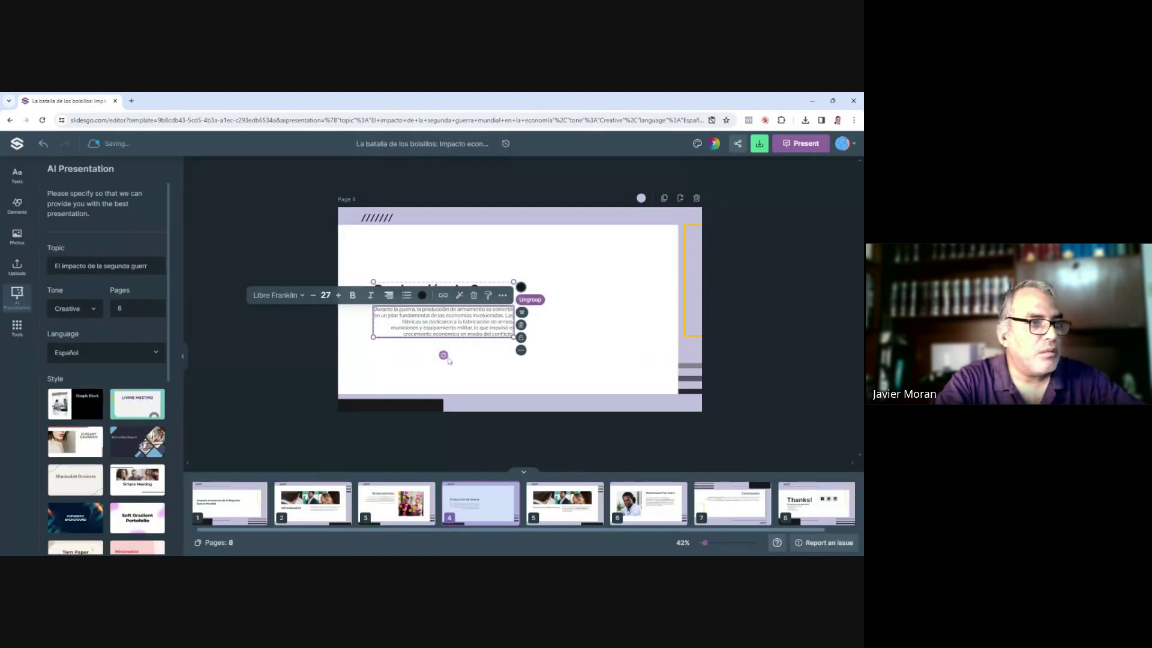
Deselect the paragraph, view page 5 Consecuencias Económicas, then go to page 3 Antecedentes.
left_click(383, 393)
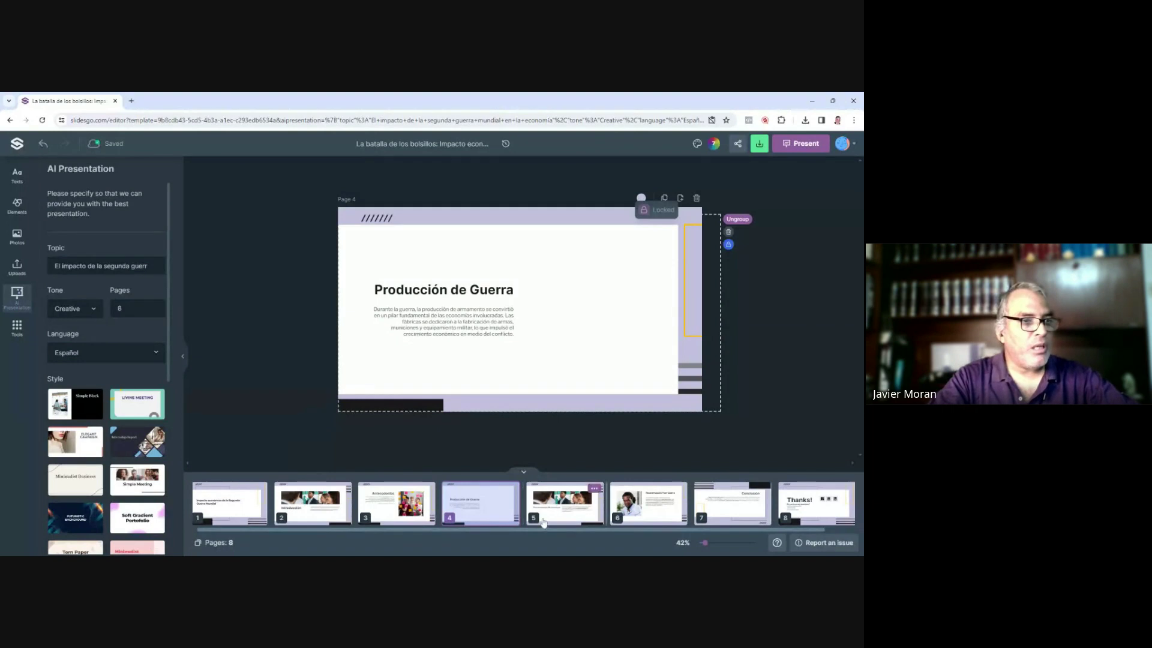
left_click(564, 502)
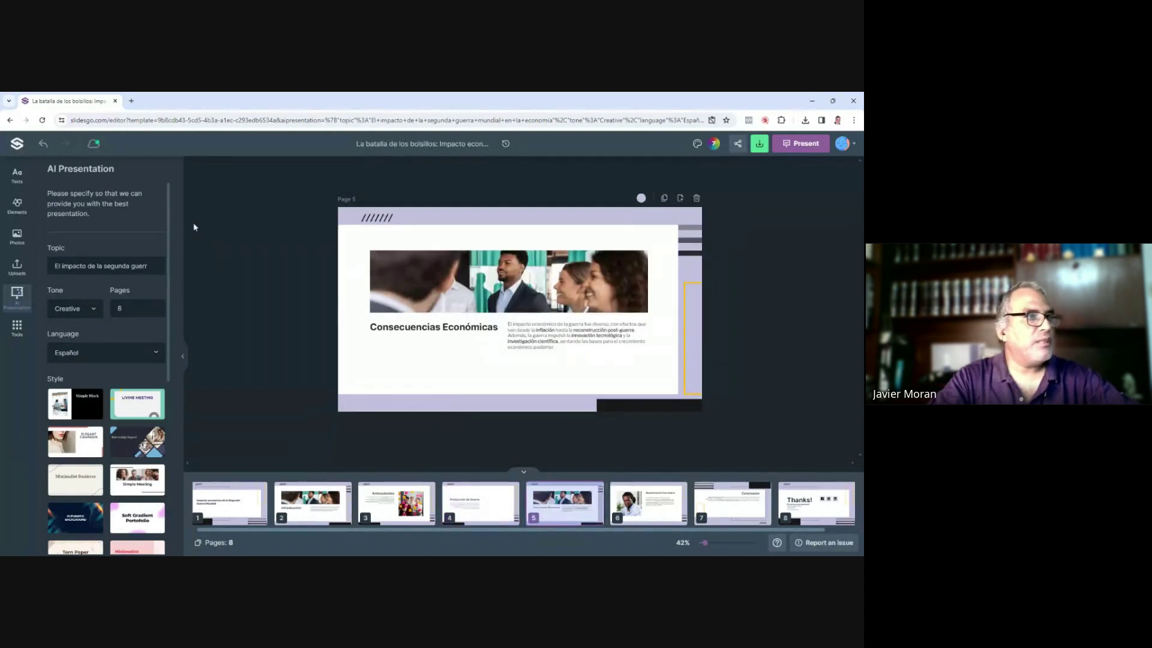
left_click(380, 515)
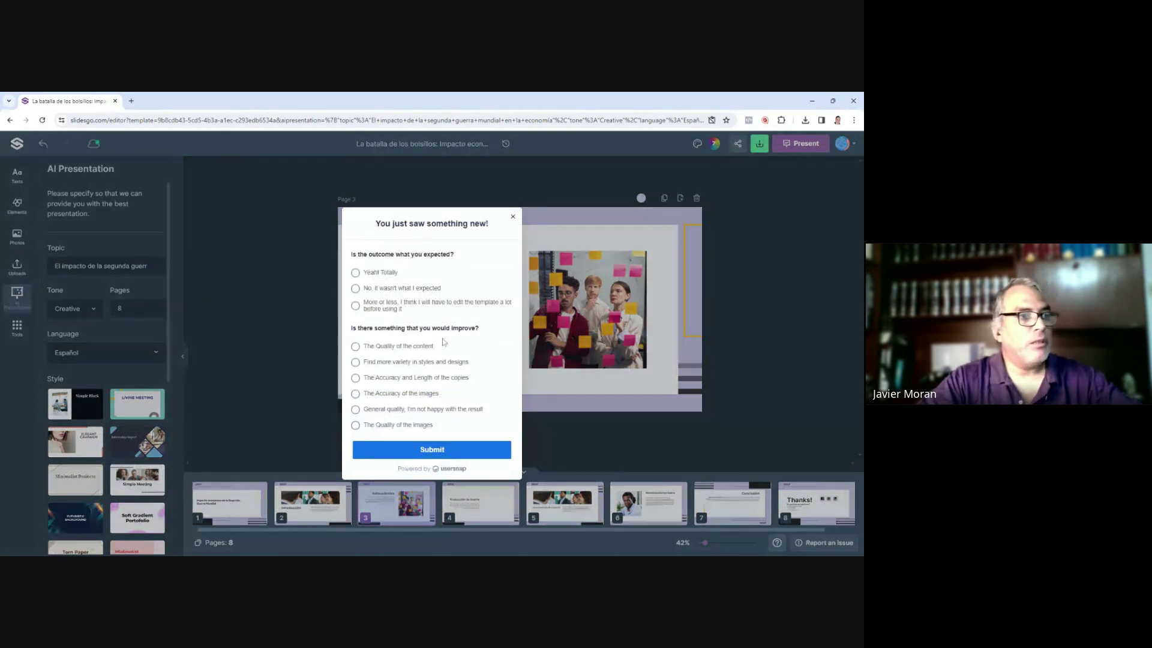
Close the Usersnap feedback survey covering the Antecedentes slide.
left_click(515, 217)
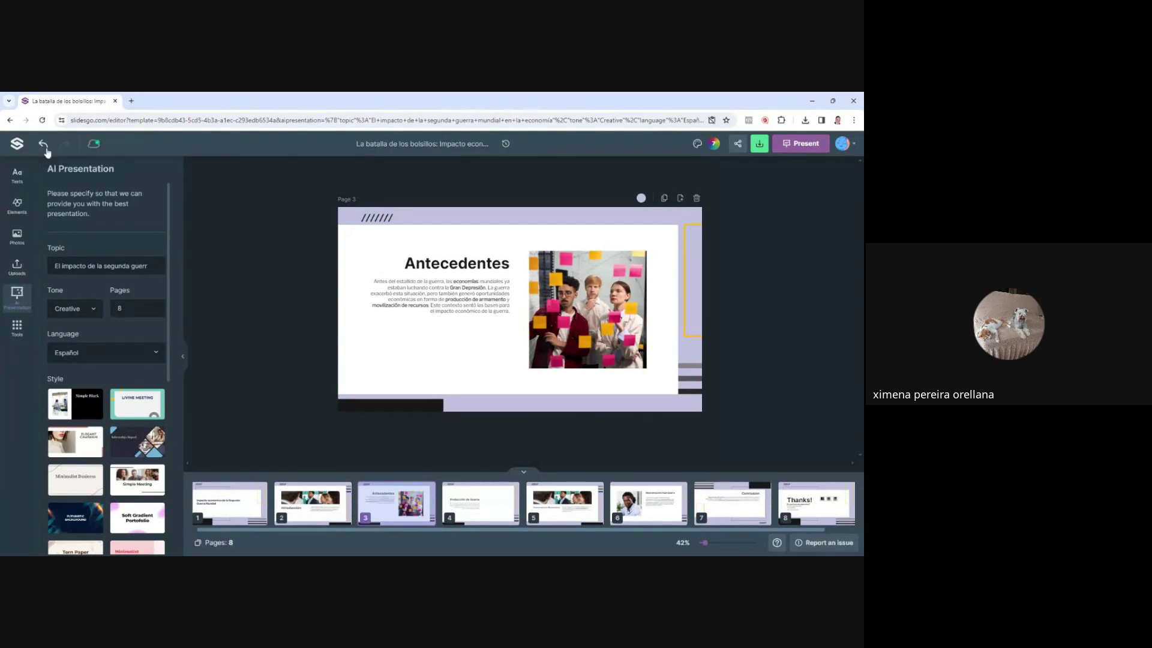
Go to the Slidesgo home page and open the AI presentation maker form.
left_click(18, 150)
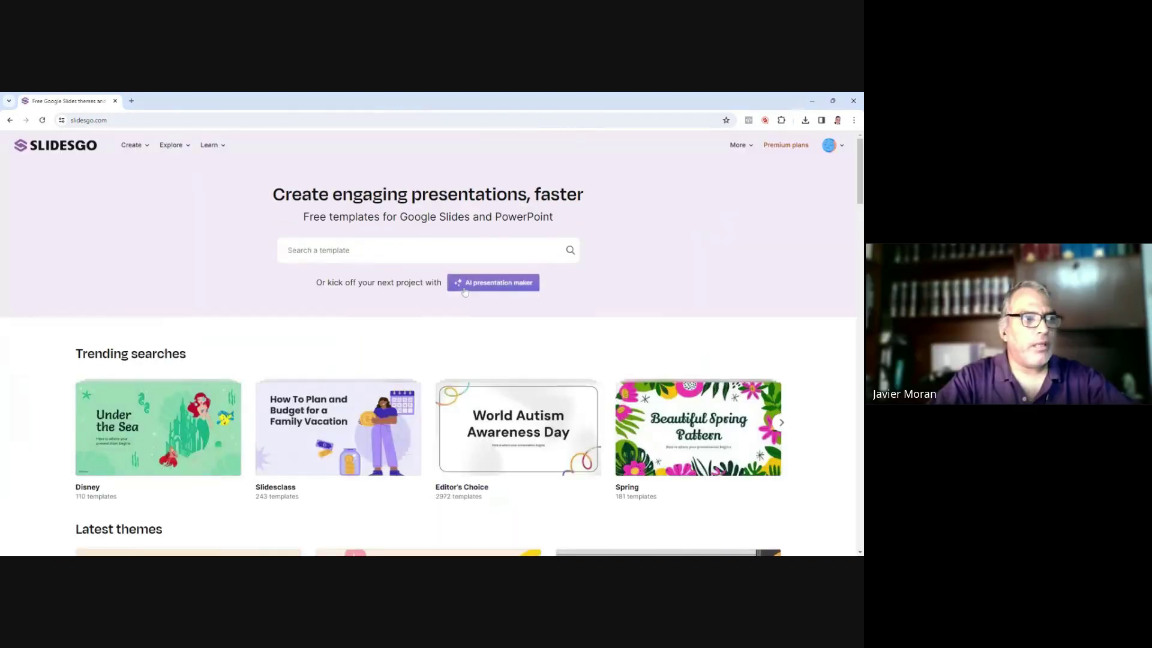
left_click(489, 283)
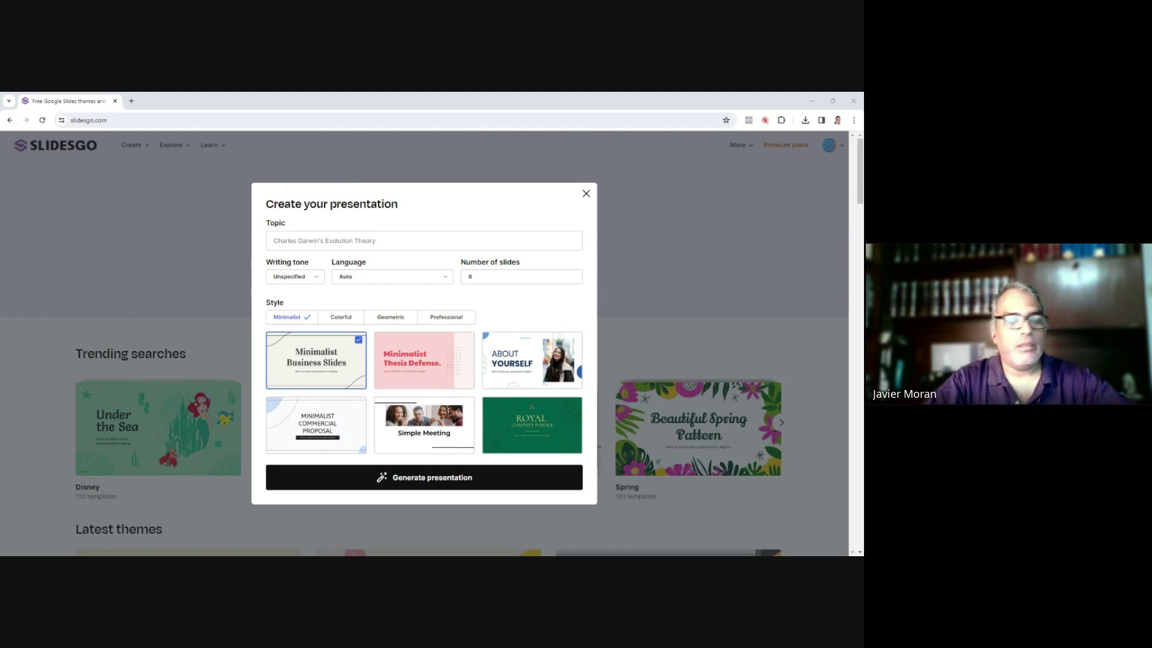
Switch to the ChatGPT tab with the answer on the war's economic impact.
left_click(231, 117)
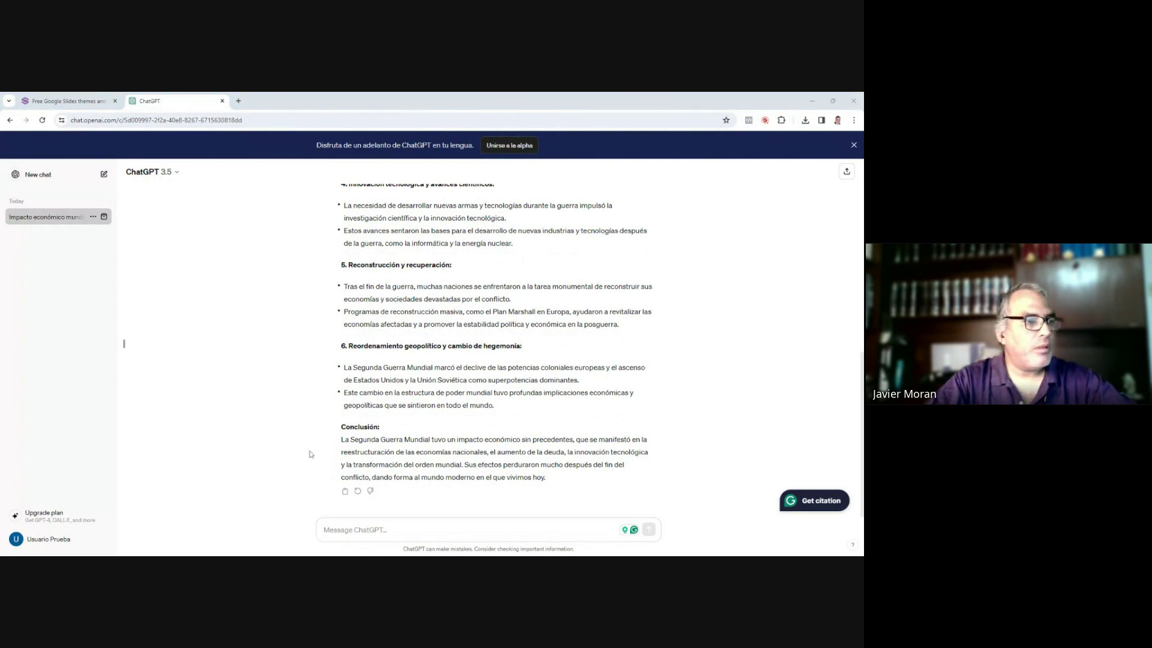
Paste the full ChatGPT answer on WWII's economic impact into the Slidesgo Topic field.
left_click_drag(551, 483, 341, 251)
scroll(420, 318, "up", 10)
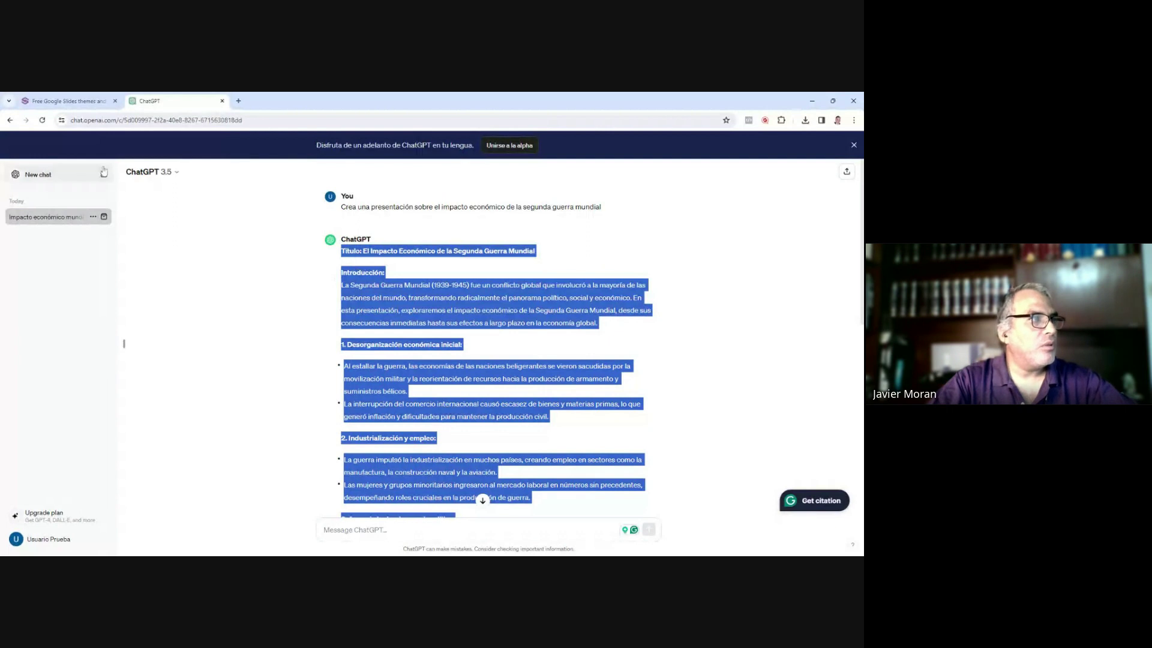
left_click(66, 101)
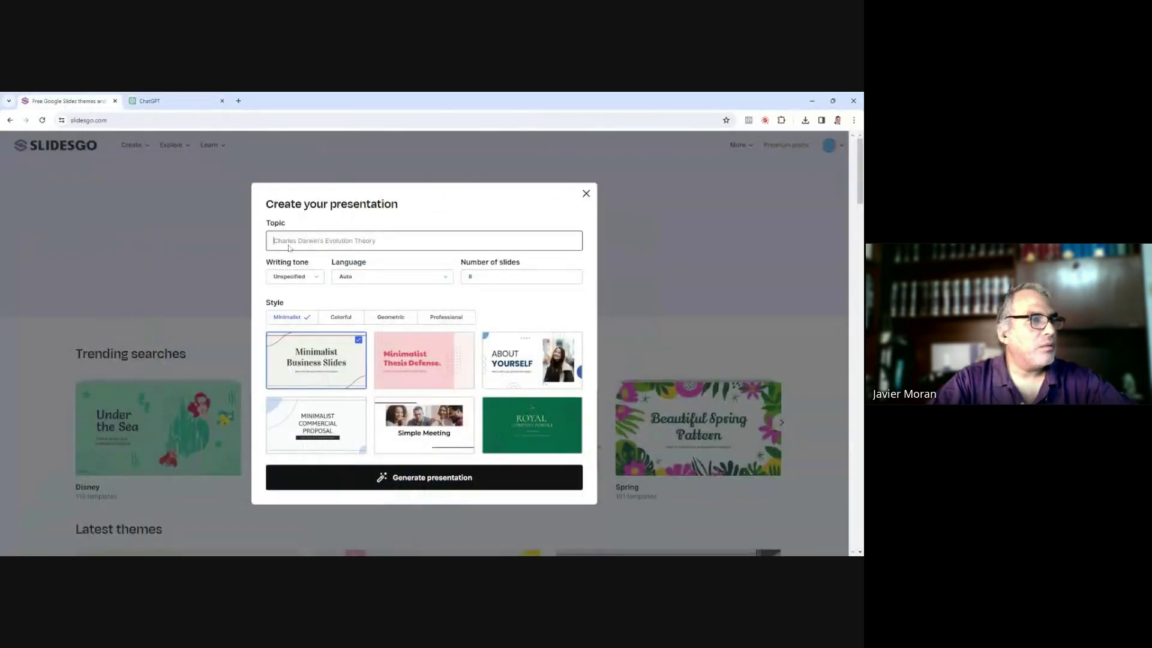
key("ctrl+v")
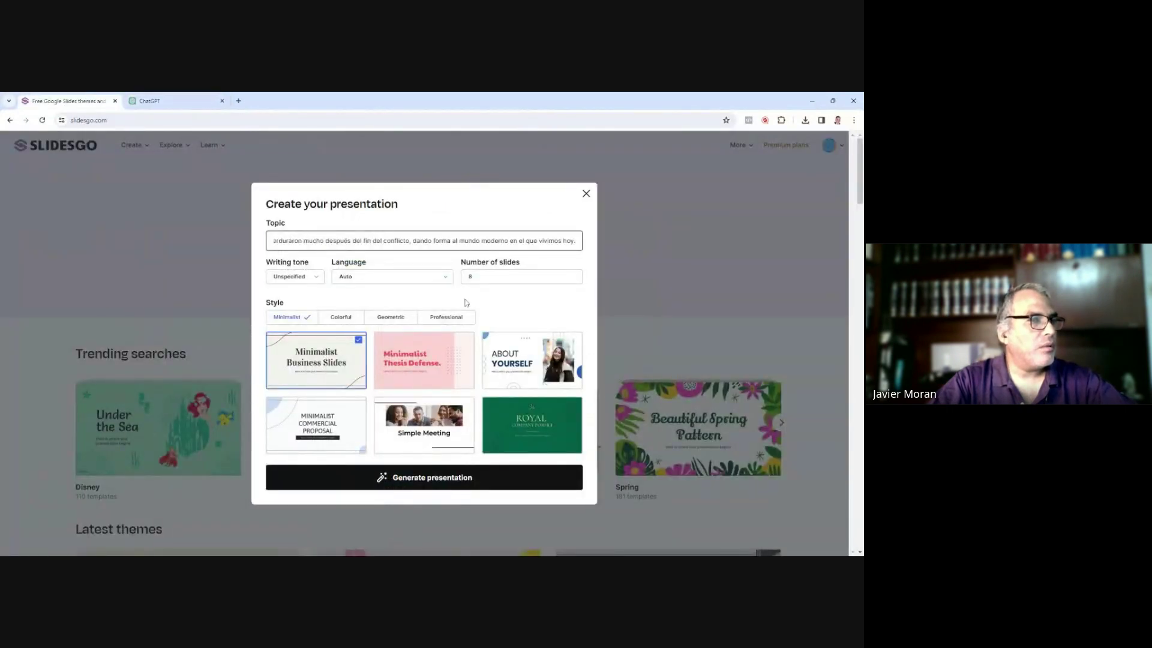
scroll(429, 360, "down", 3)
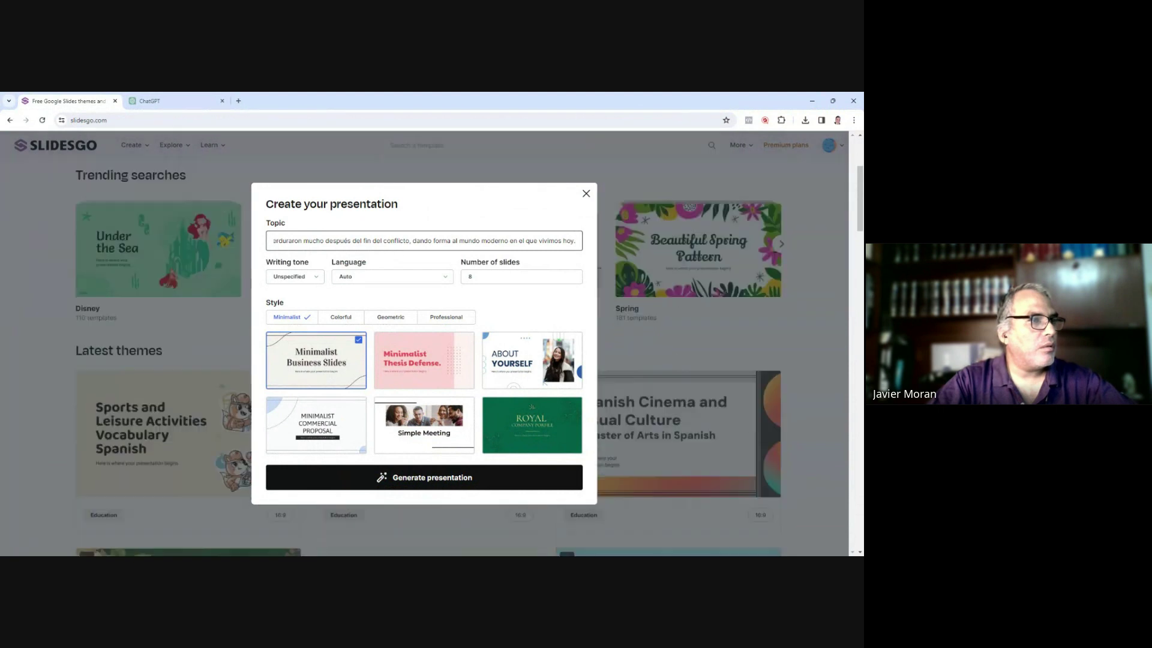
scroll(476, 240, "up", 3)
Check the pasted topic text against the original ChatGPT answer.
left_click_drag(475, 240, 234, 249)
key("ctrl+Tab")
scroll(363, 328, "down", 5)
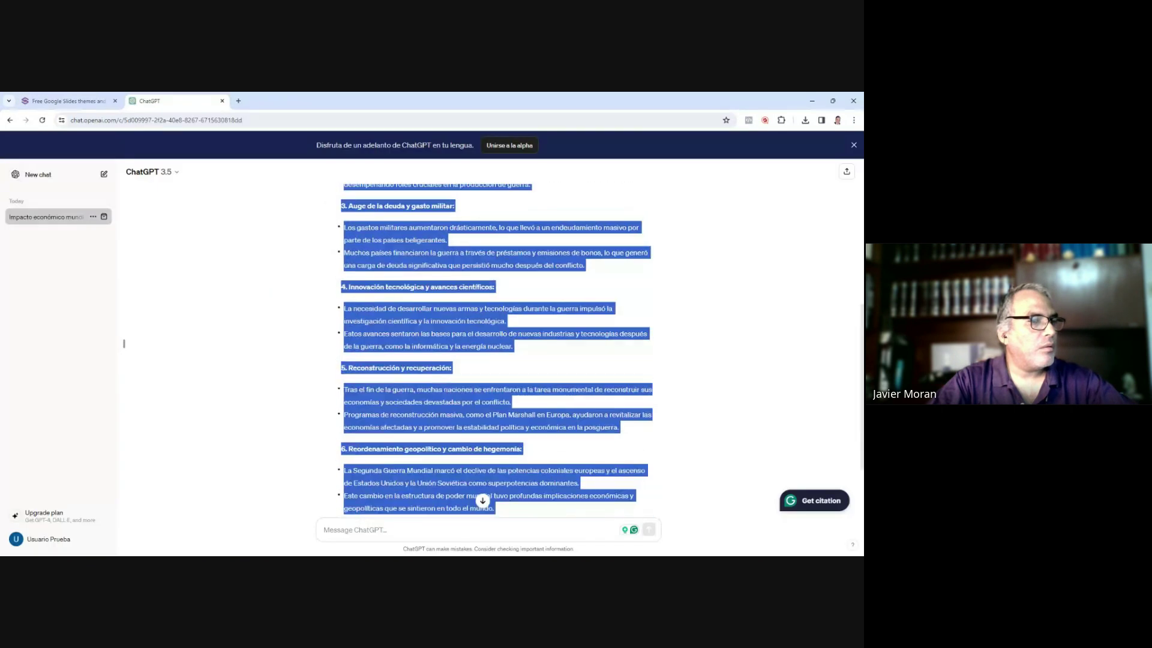
scroll(123, 343, "down", 2)
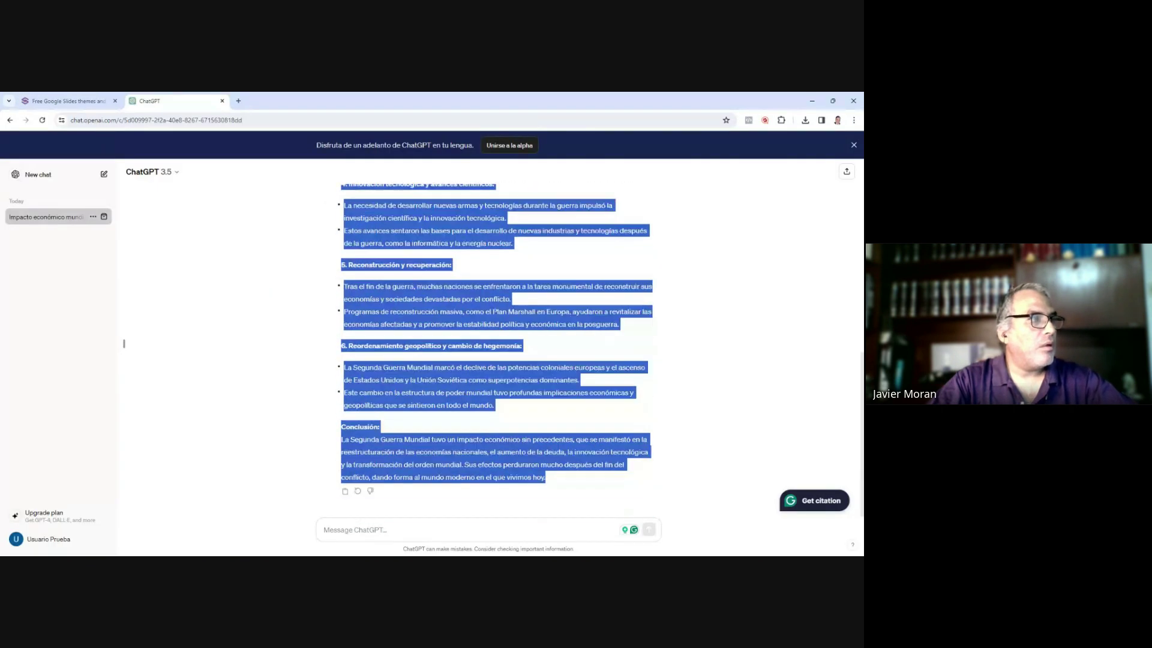
key("ctrl+Tab")
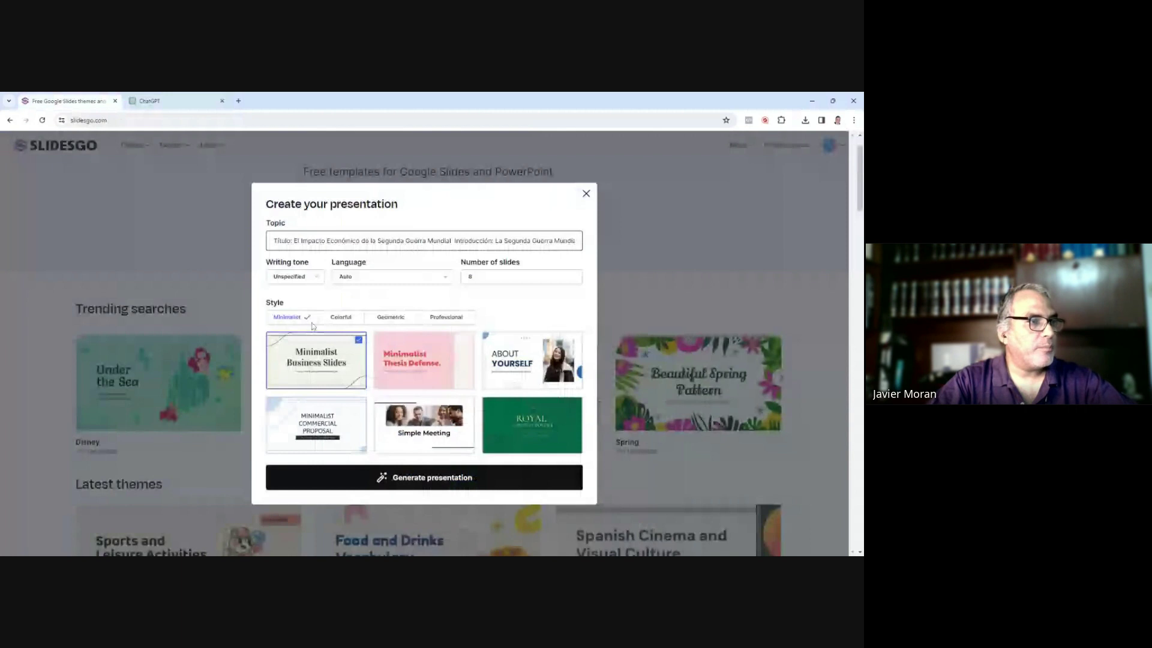
Set the presentation language to Español.
key("Tab")
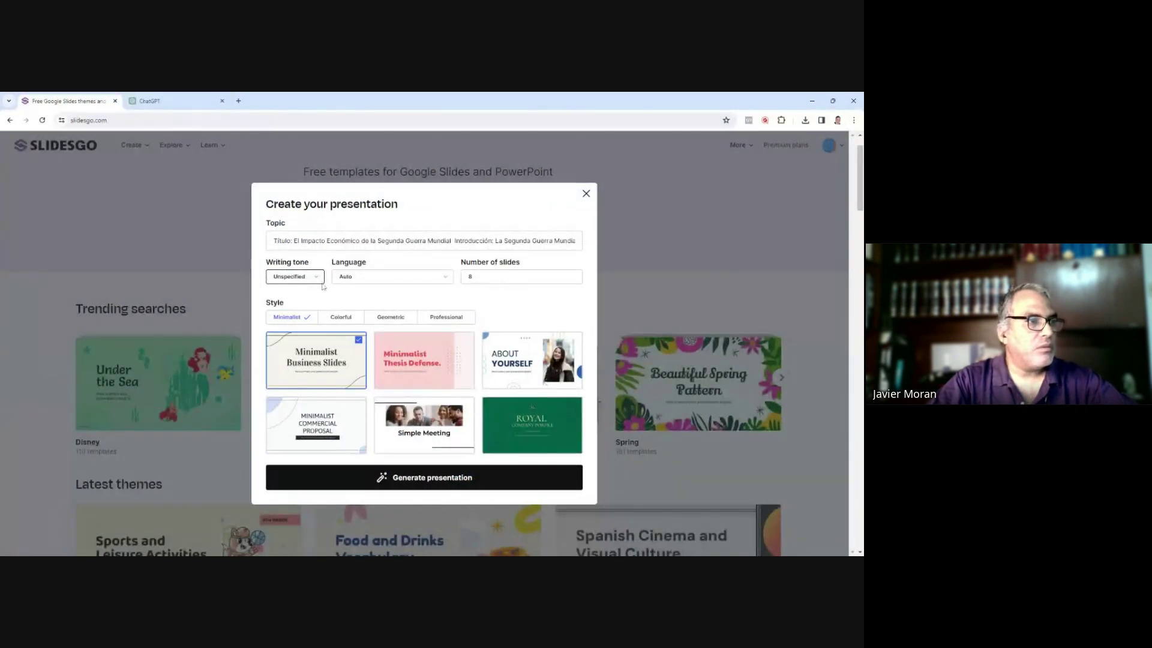
left_click(348, 279)
left_click(358, 315)
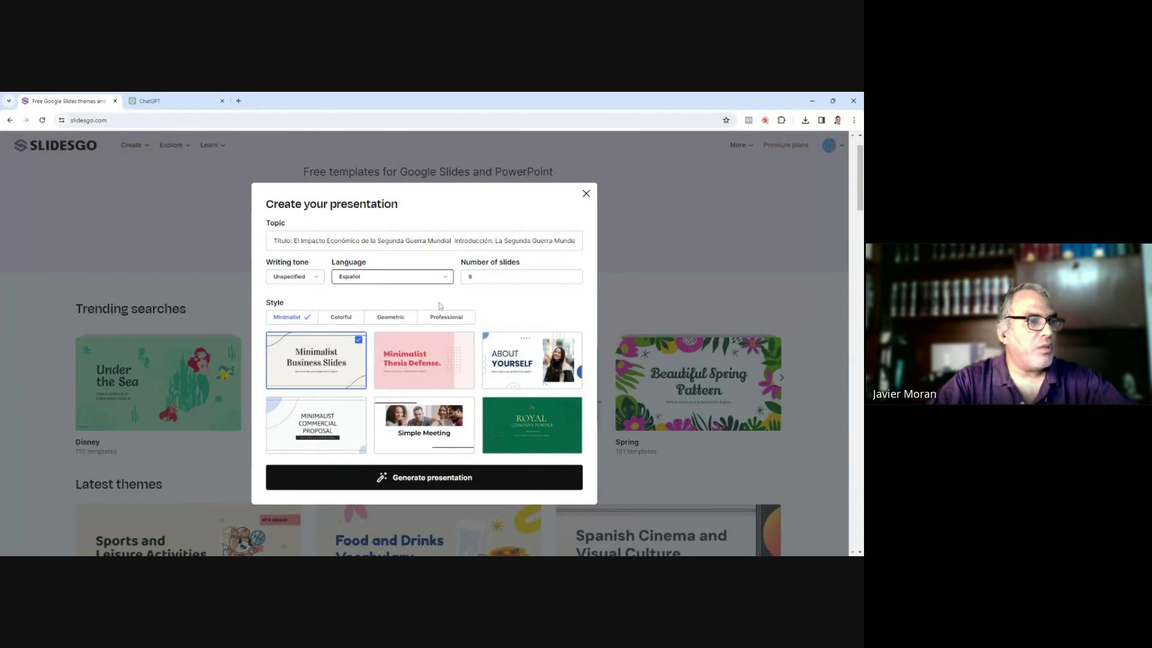
key("Tab")
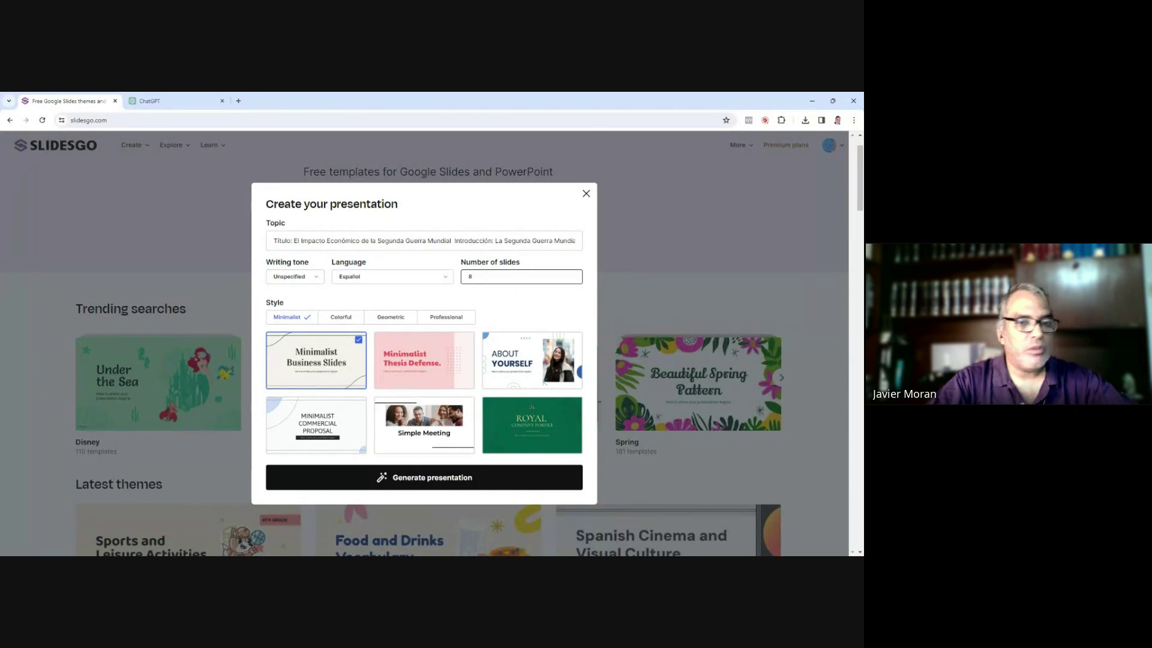
Choose the Minimalist Thesis Defense style and generate; it is rejected for exceeding 255 characters.
left_click(174, 101)
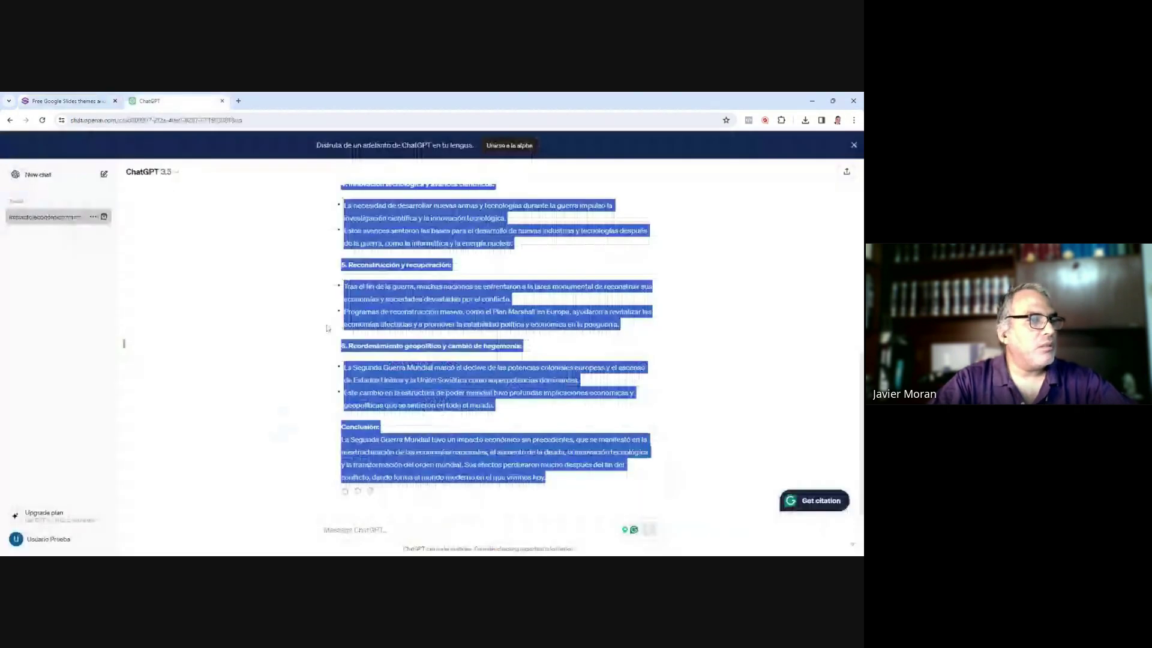
scroll(123, 343, "down", 3)
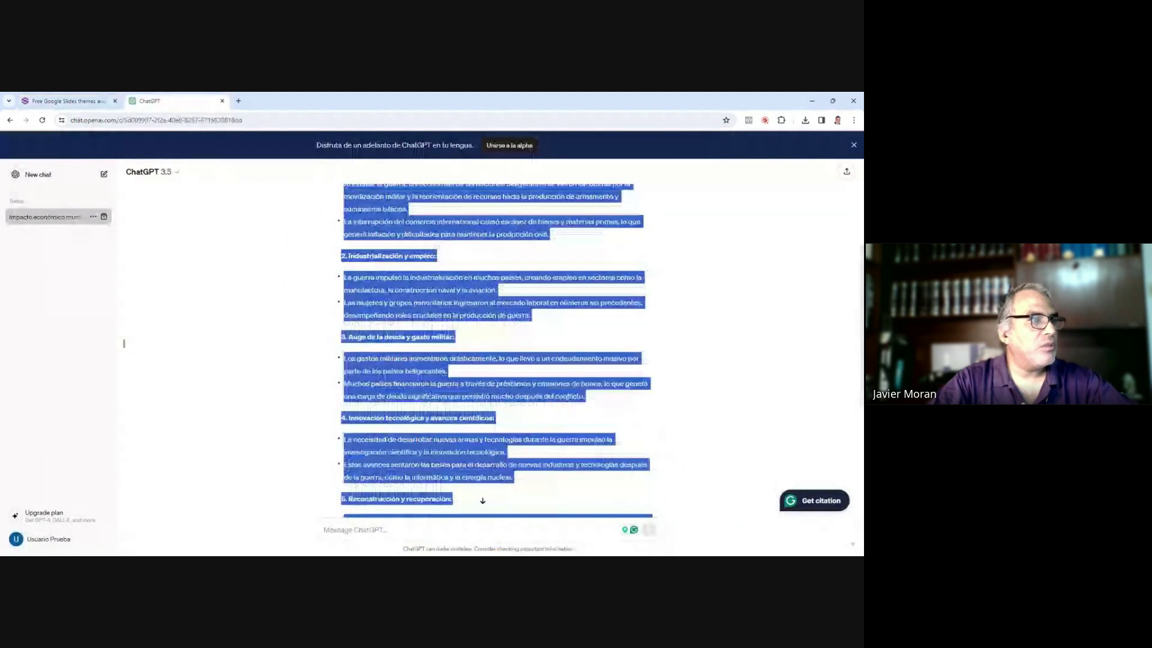
key("ctrl+shift+Tab")
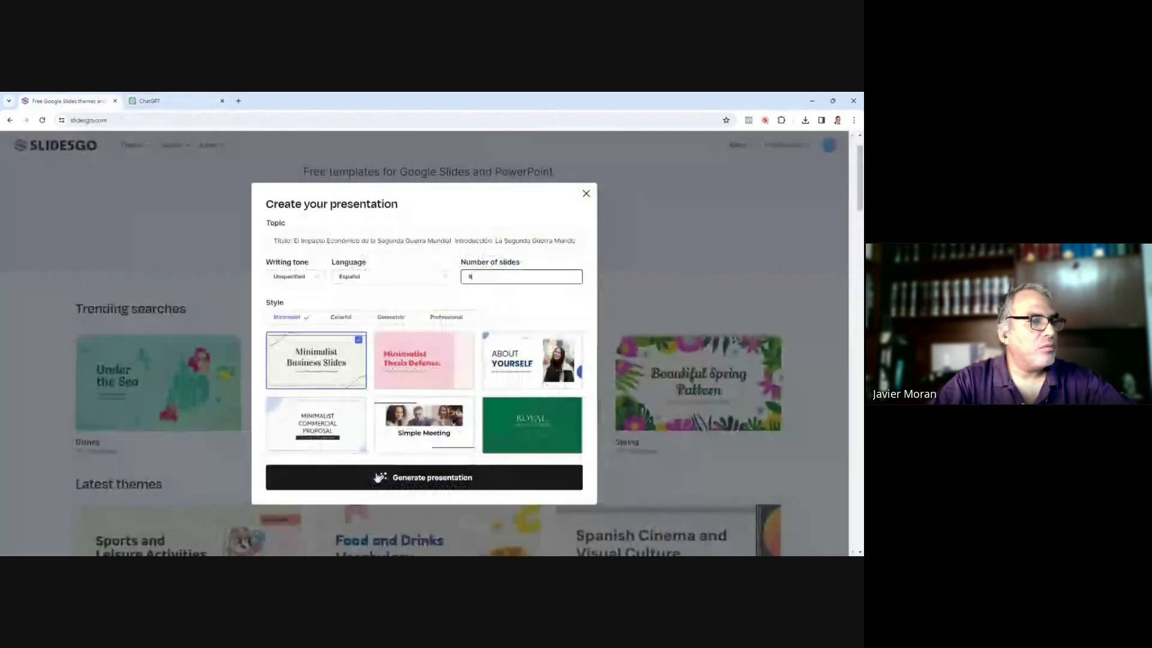
left_click(426, 381)
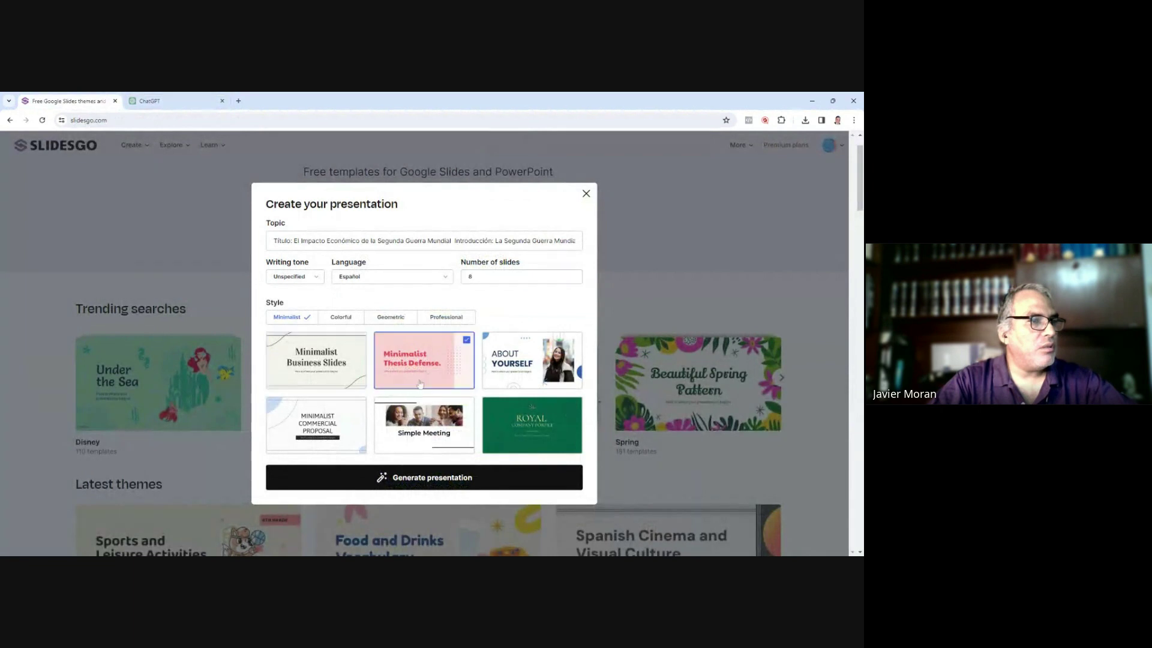
left_click(423, 480)
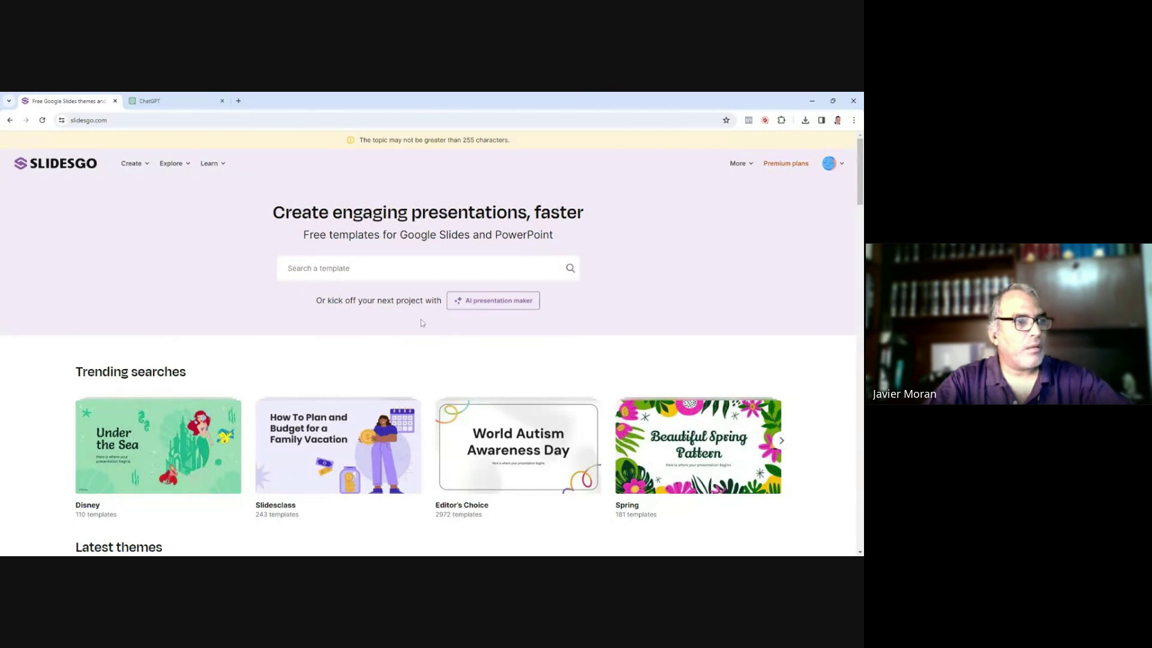
left_click(492, 300)
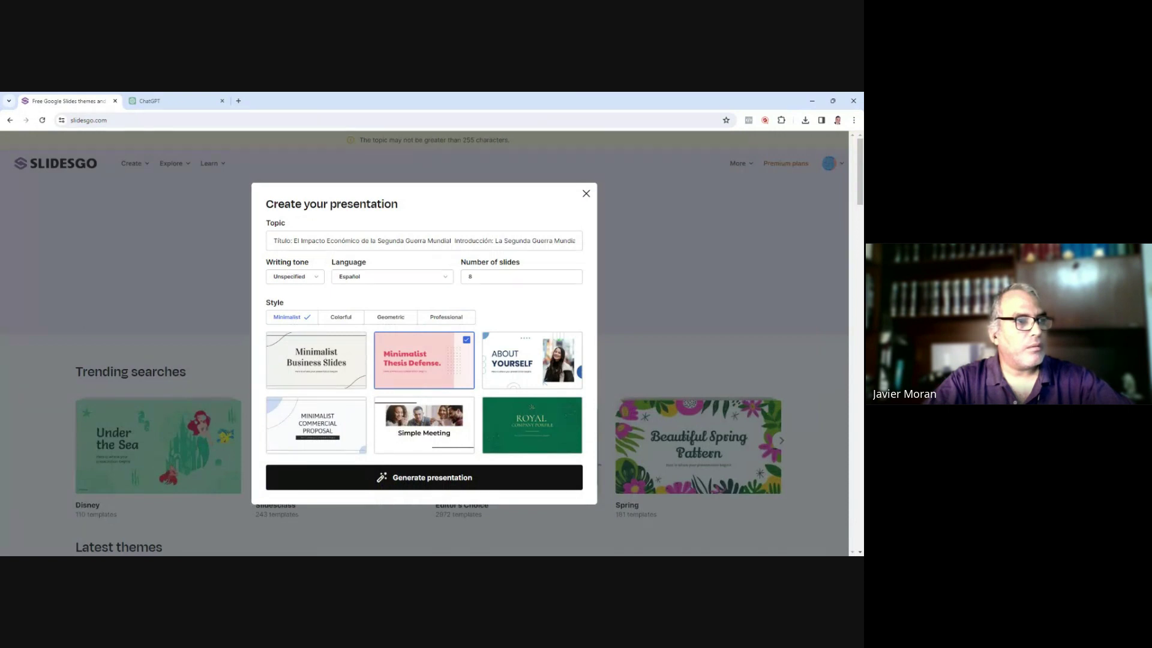
left_click(431, 477)
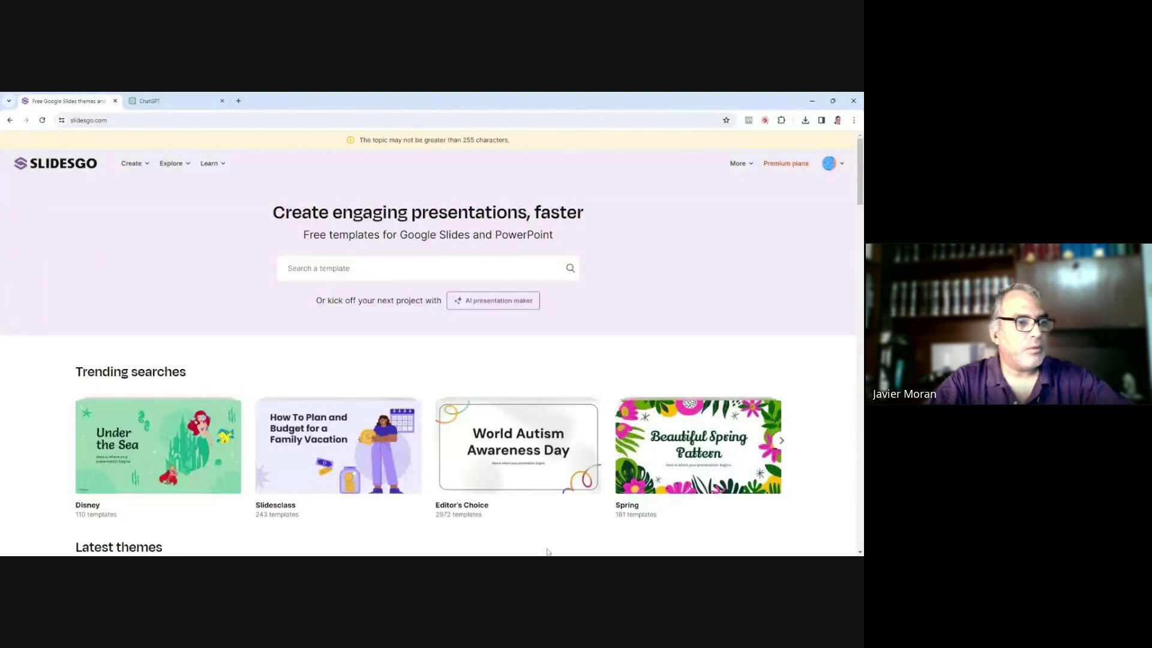
left_click(508, 305)
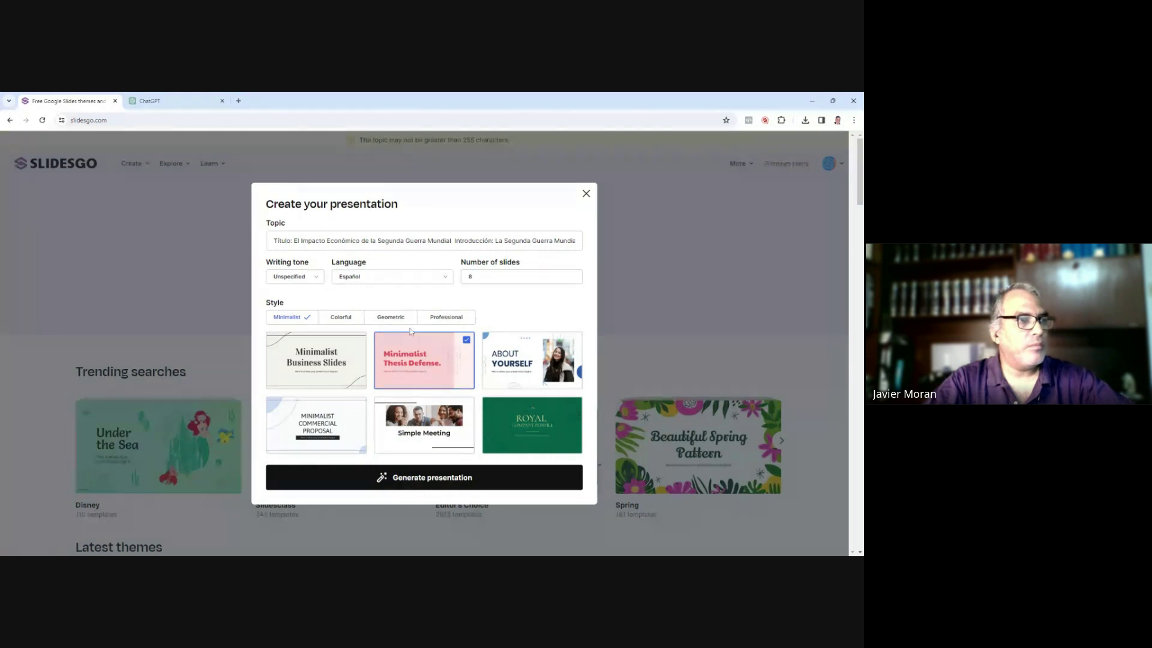
left_click_drag(420, 241, 695, 272)
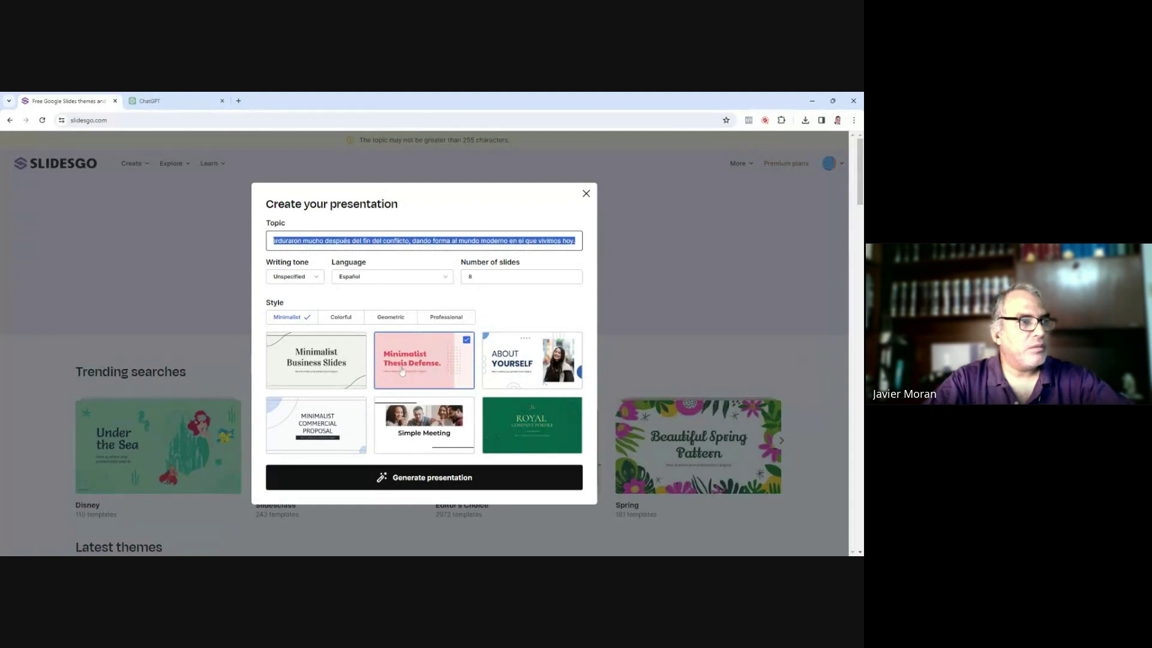
left_click(399, 478)
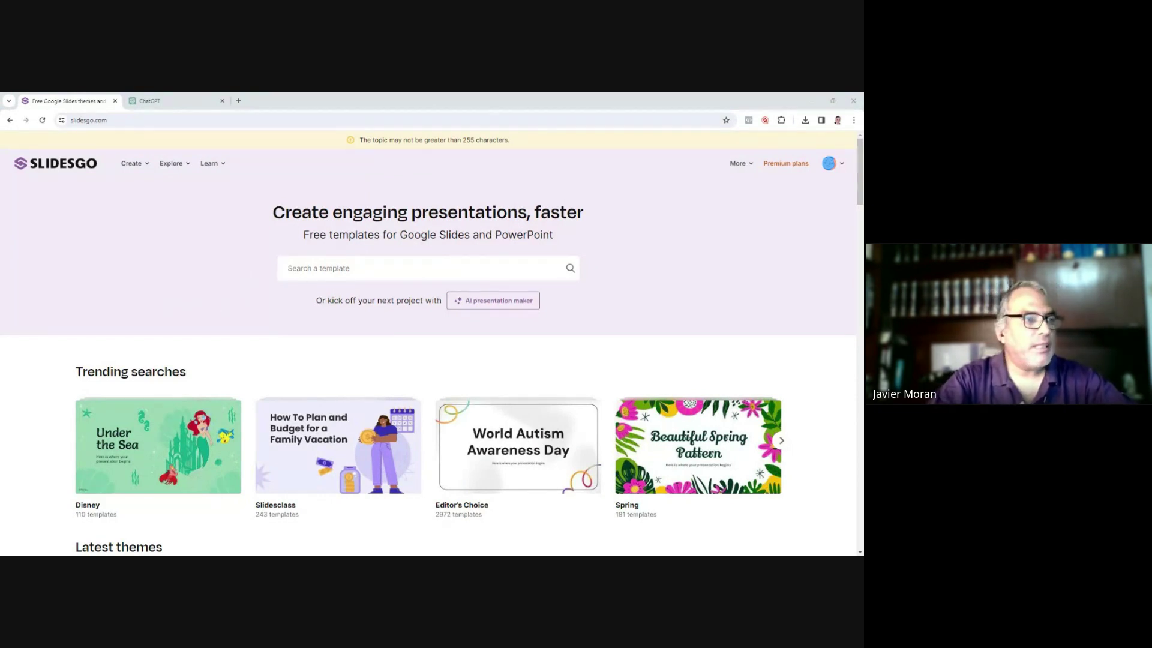
left_click(316, 277)
left_click(229, 275)
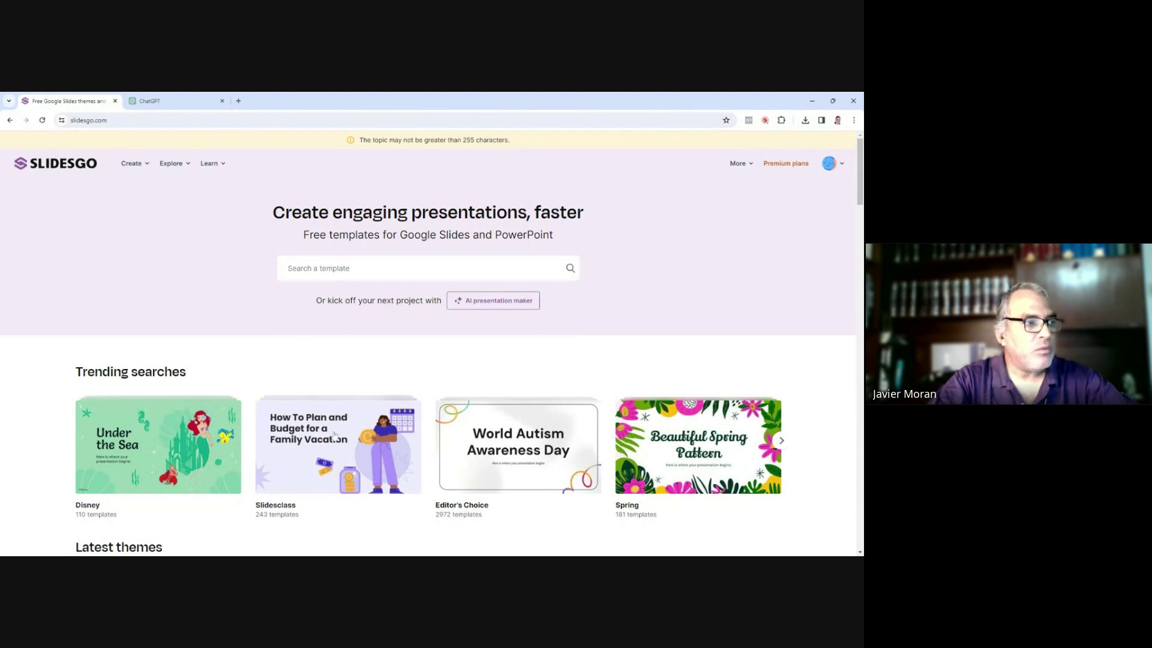
scroll(228, 297, "down", 2)
scroll(228, 297, "down", 3)
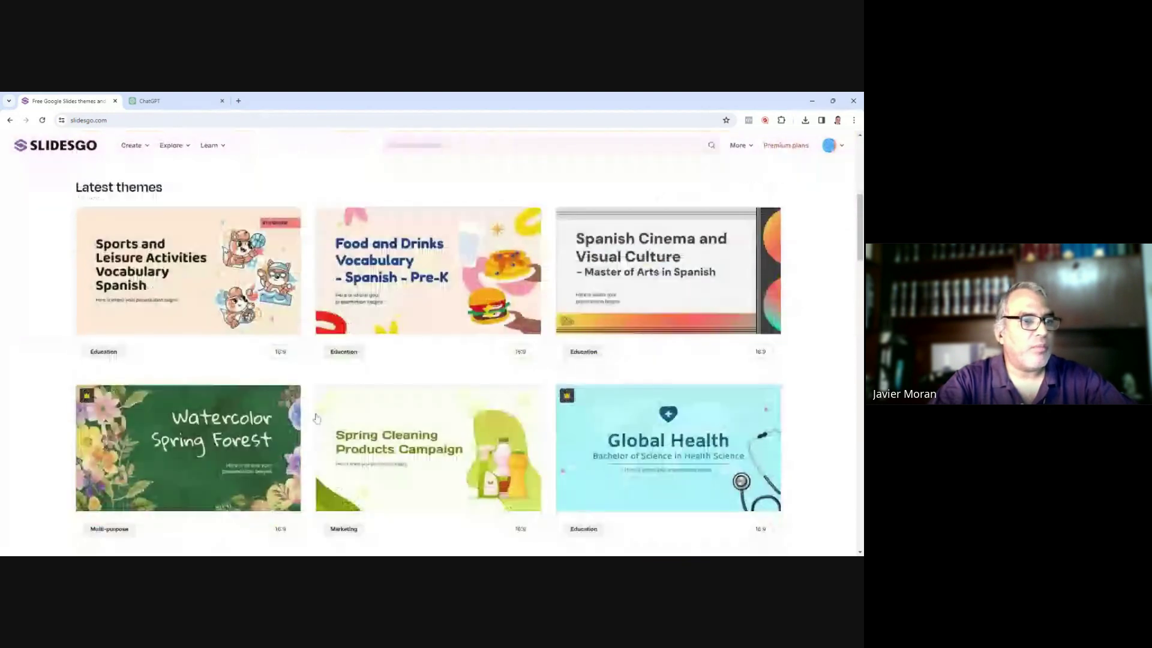
mouse_move(276, 320)
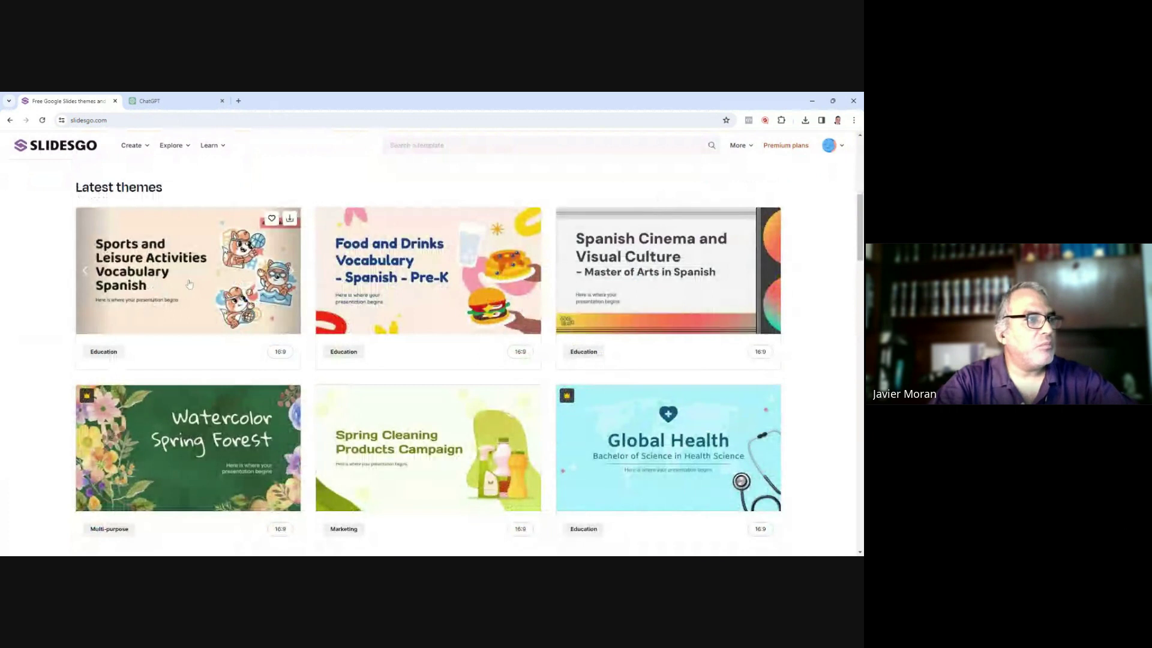
scroll(276, 320, "down", 5)
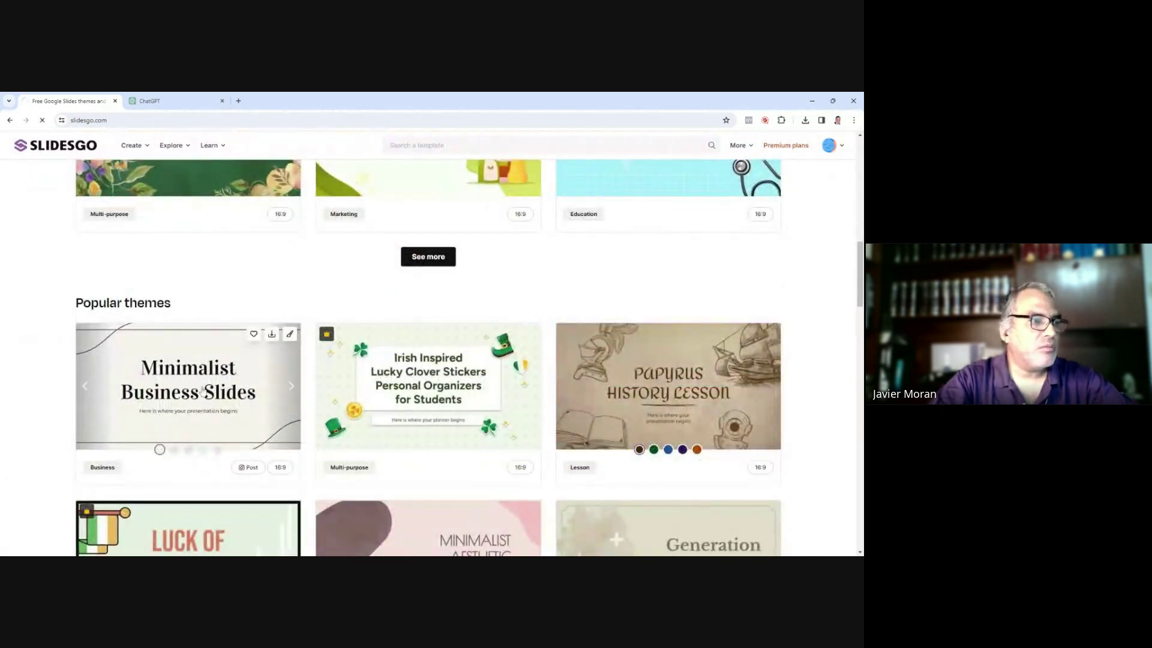
left_click(203, 390)
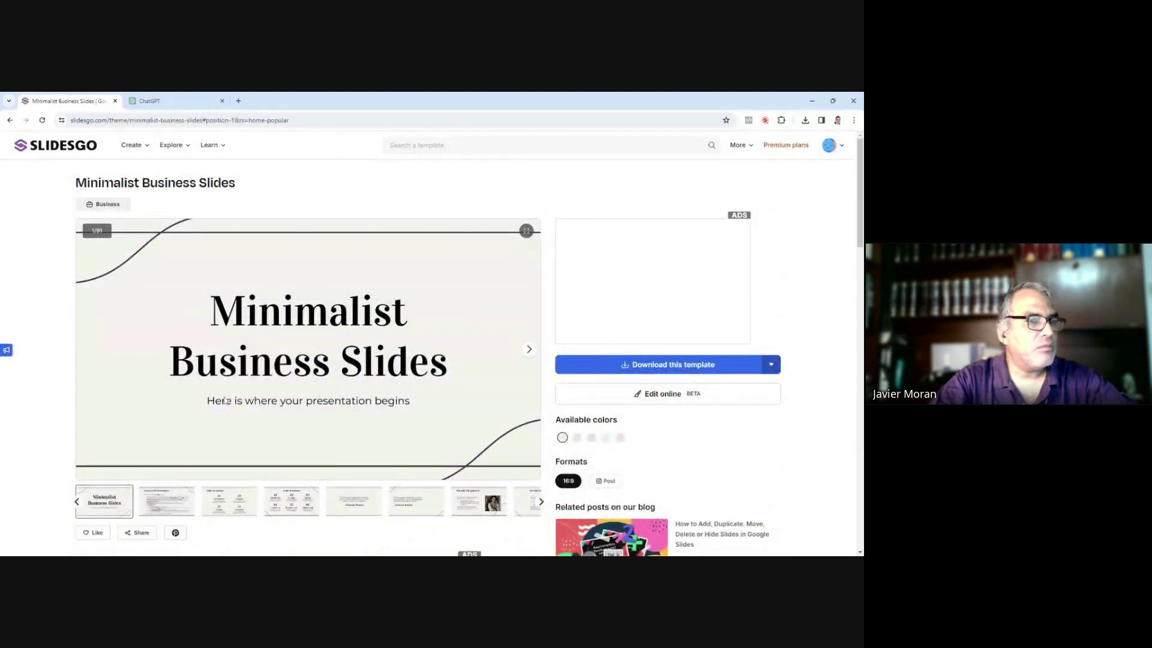
scroll(225, 400, "down", 5)
scroll(225, 401, "up", 4)
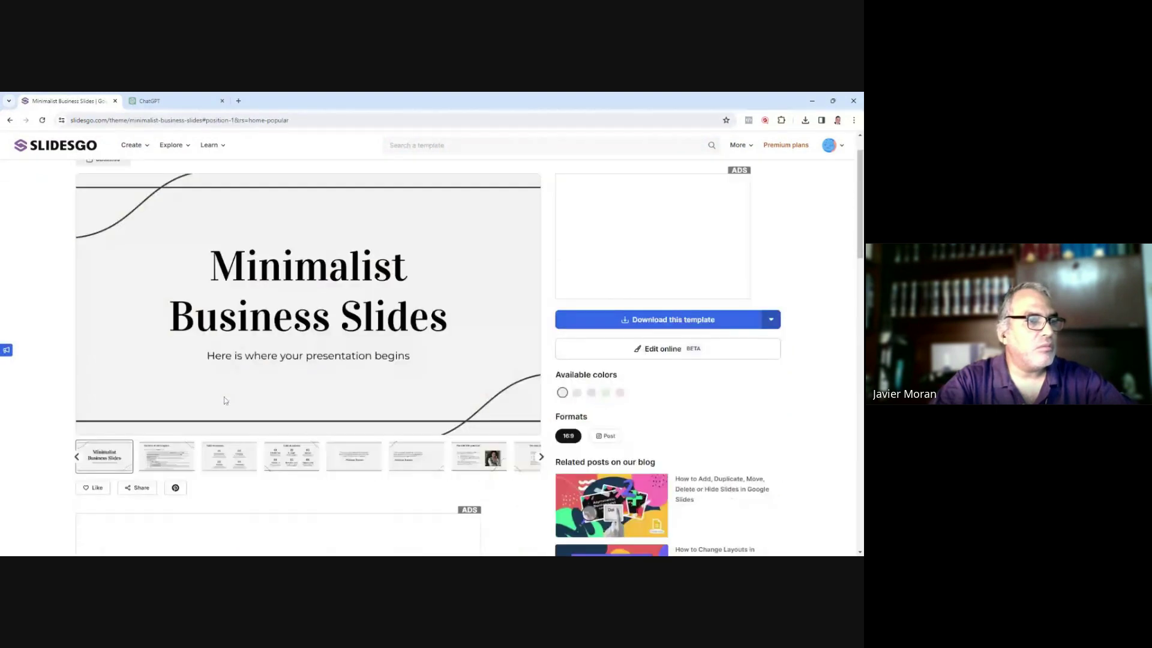
scroll(635, 371, "down", 1)
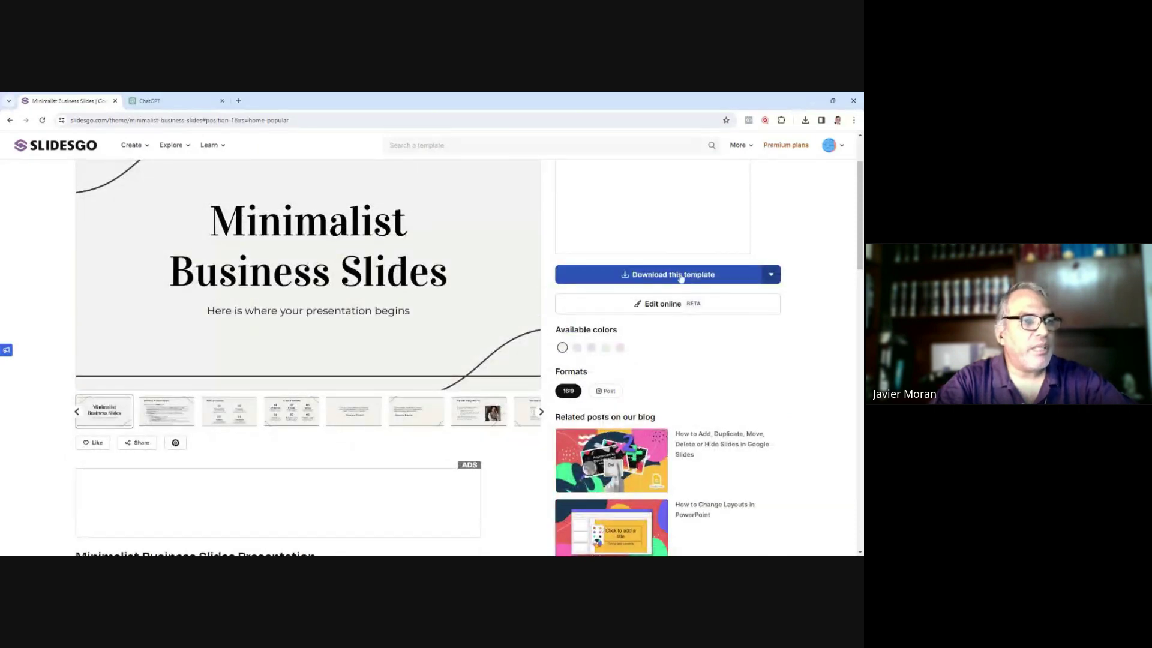
scroll(679, 278, "up", 1)
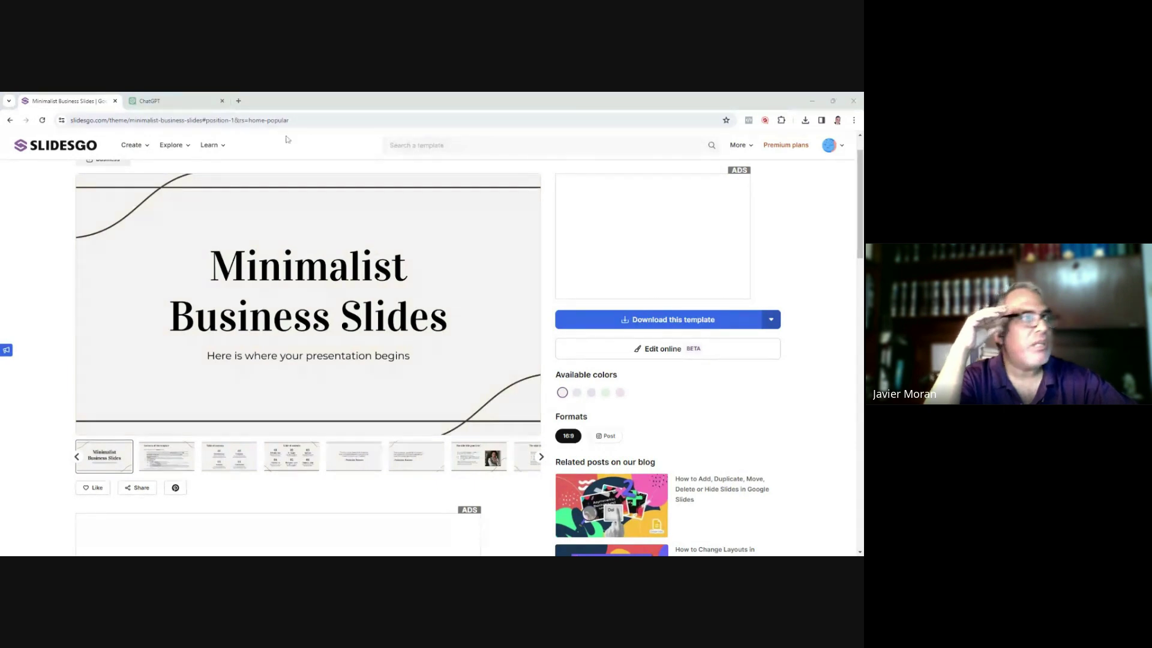
scroll(5, 147, "up", 1)
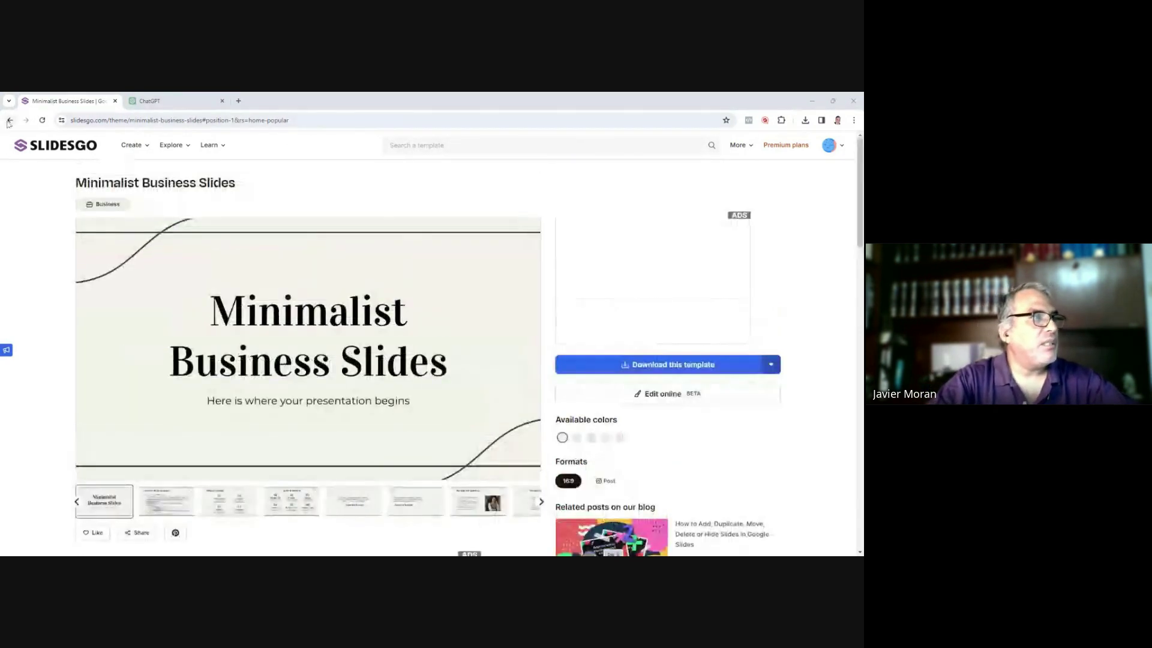
key("alt+Left")
scroll(195, 346, "up", 5)
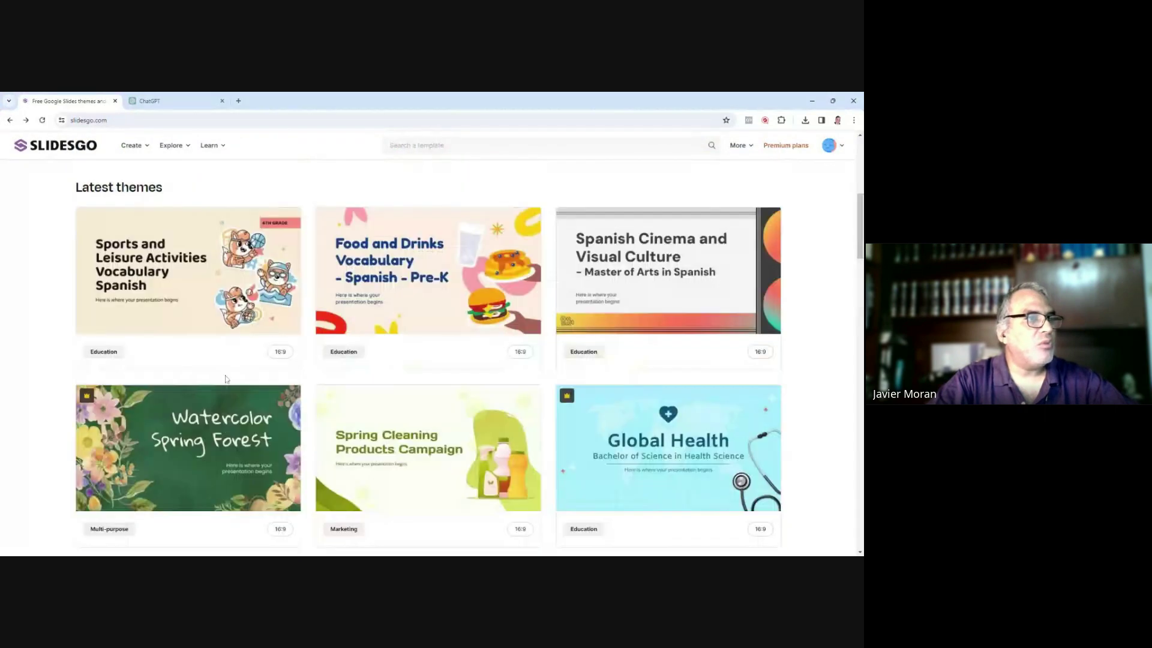
Reopen the AI presentation form, set the language to Auto and retry generating.
scroll(468, 310, "up", 6)
left_click(468, 304)
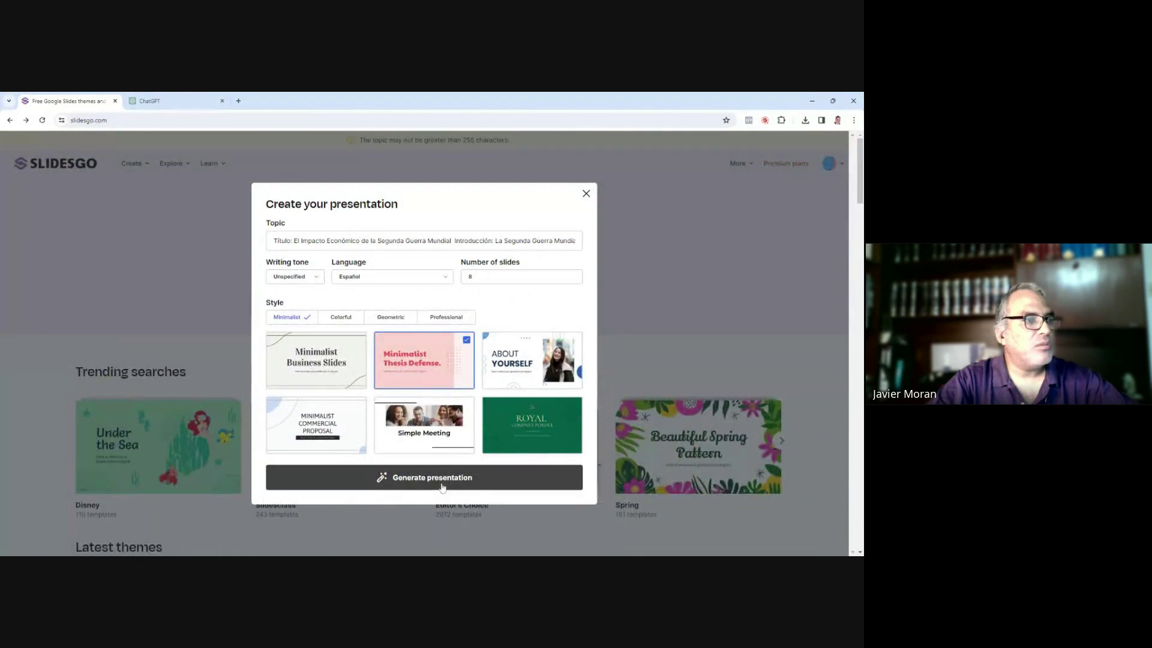
left_click(446, 277)
left_click(422, 290)
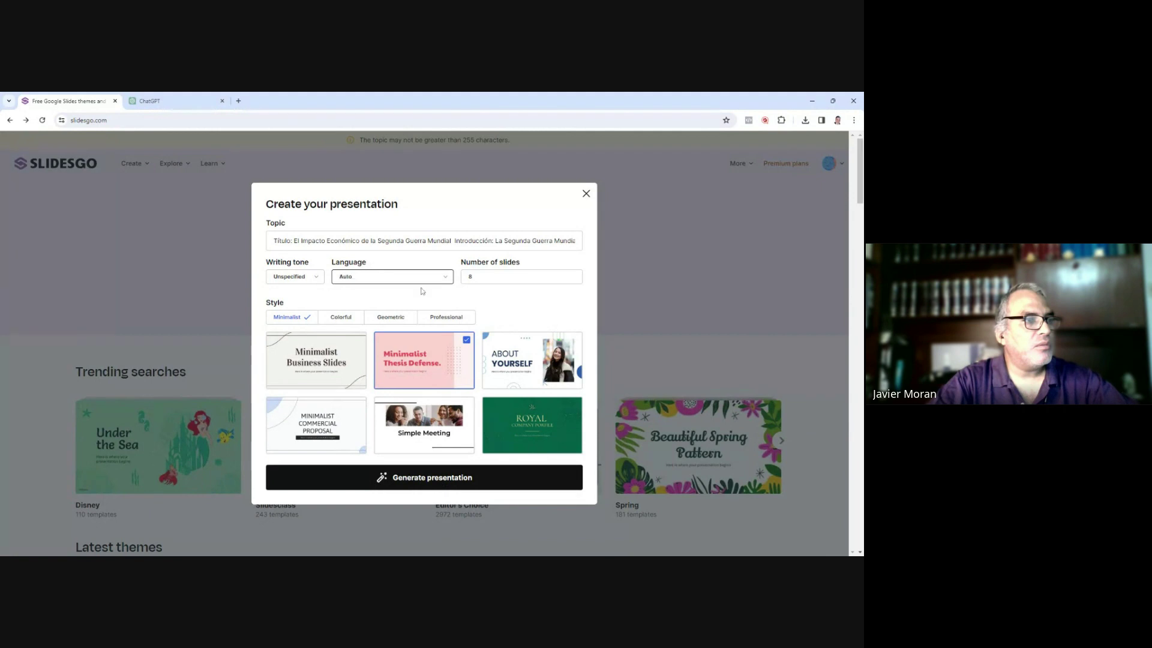
left_click(426, 480)
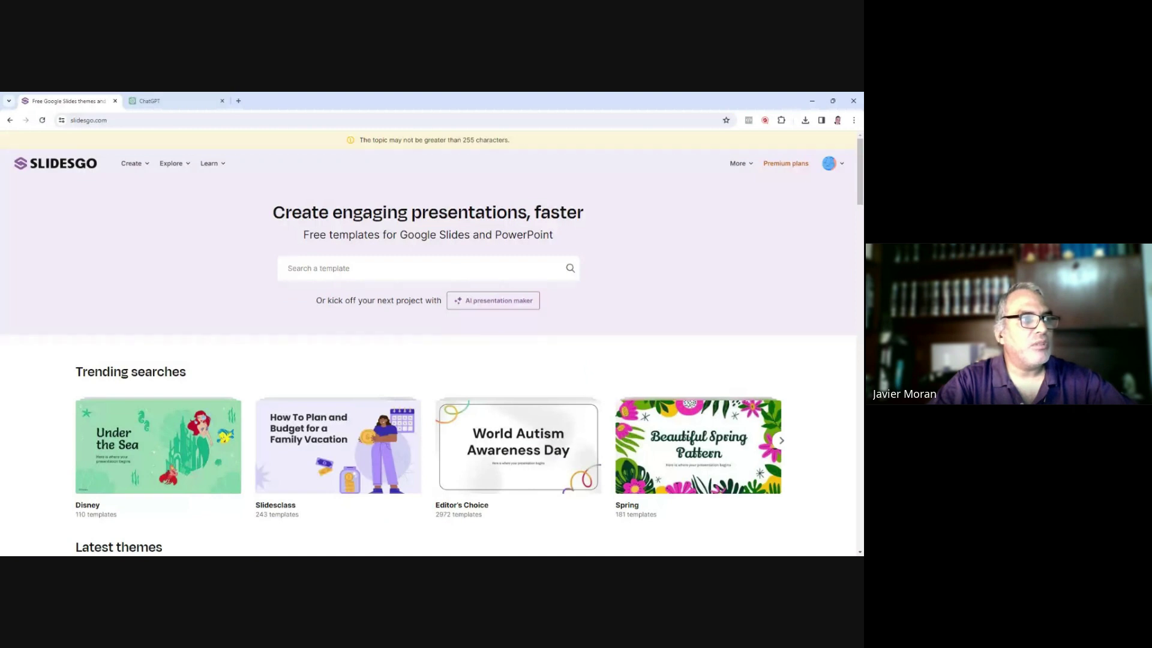
left_click(360, 268)
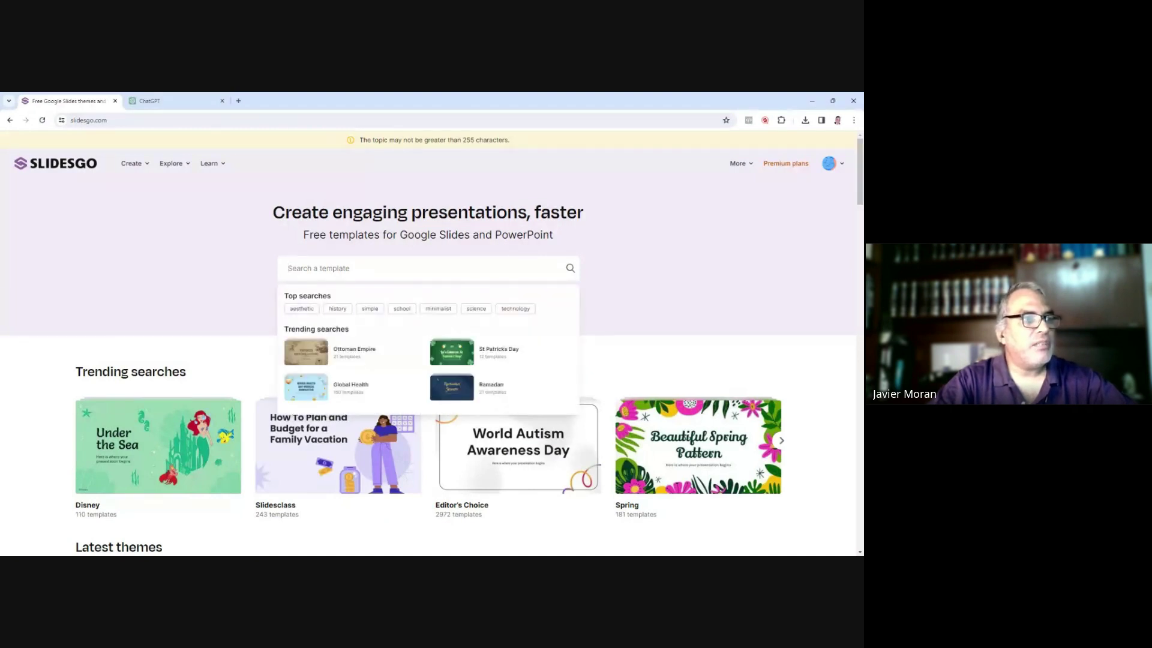
left_click(677, 266)
Replace the topic with 'El Impacto Económico de la Segunda Guerra Mundial', dropping the 'Título:' prefix.
left_click(497, 300)
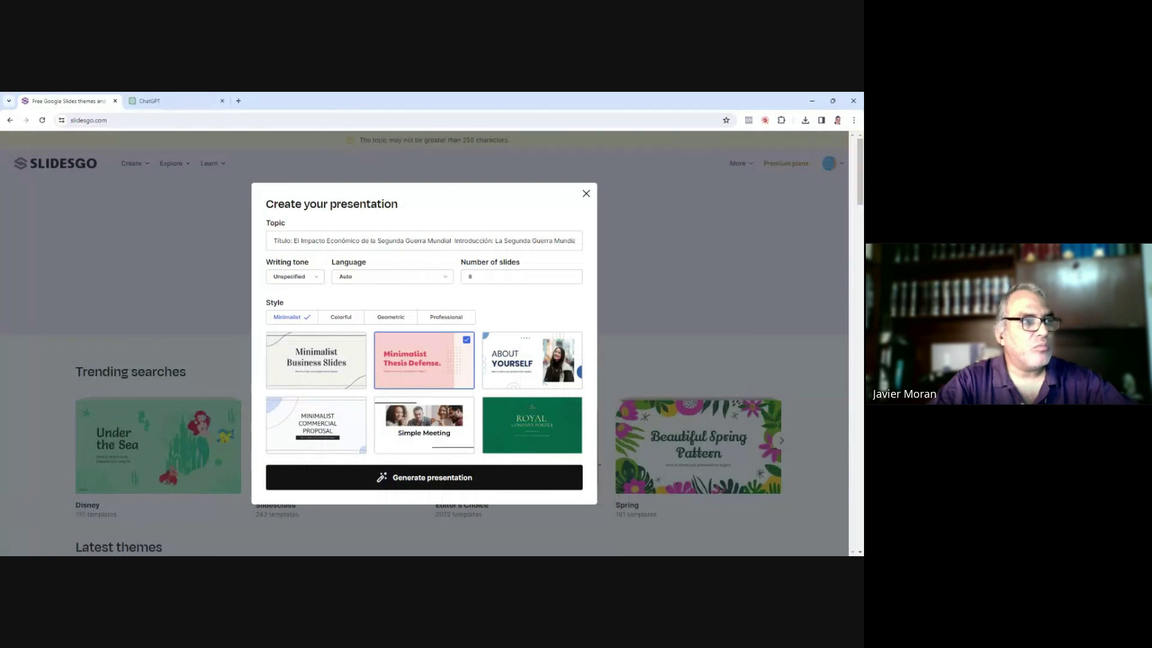
left_click_drag(274, 241, 789, 260)
type("Título: El Impacto Económico de la Segunda Guerra Mundial")
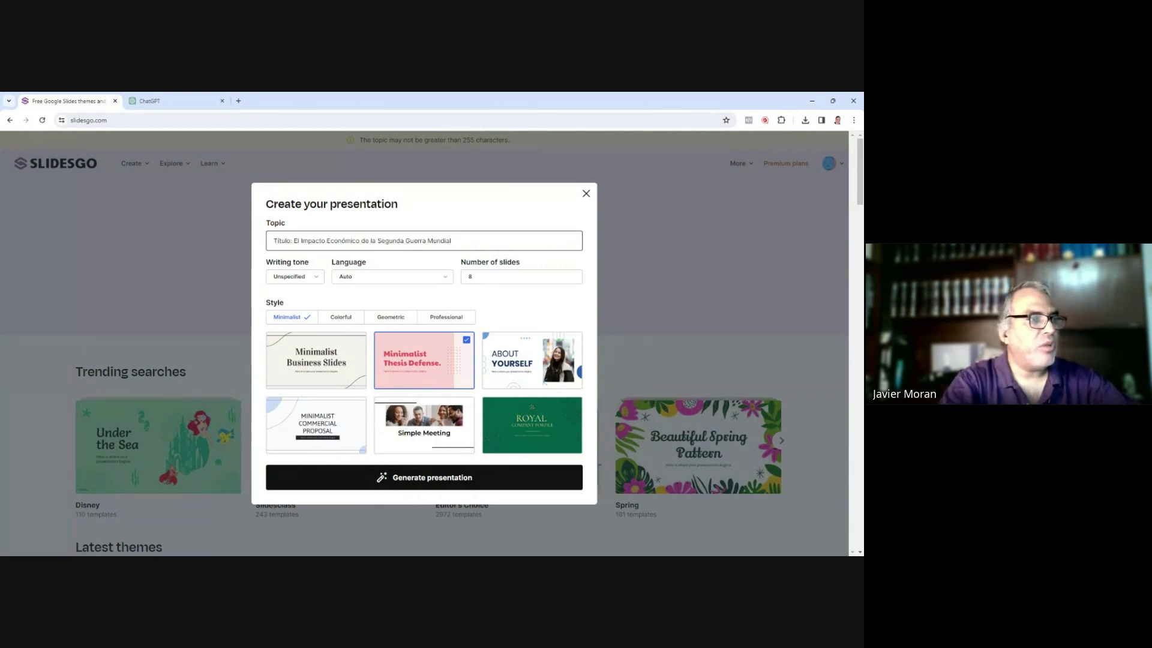
key("shift+Home")
key("BackSpace")
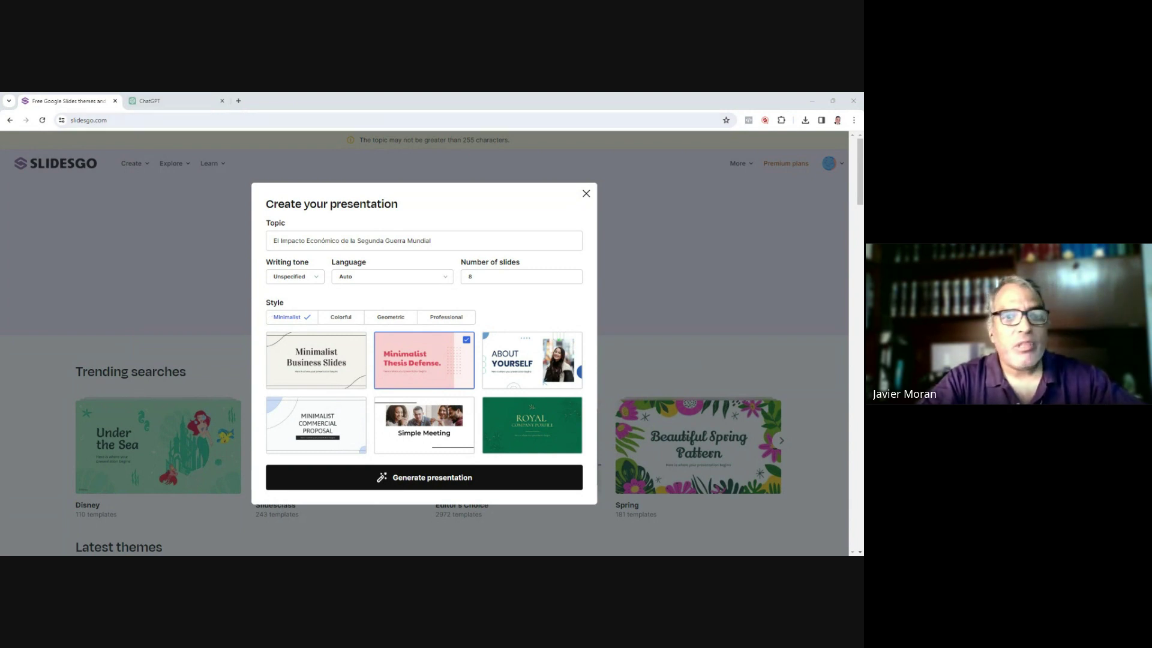
Close the Slidesgo tab and switch from the browser back to the course PDF.
left_click(115, 101)
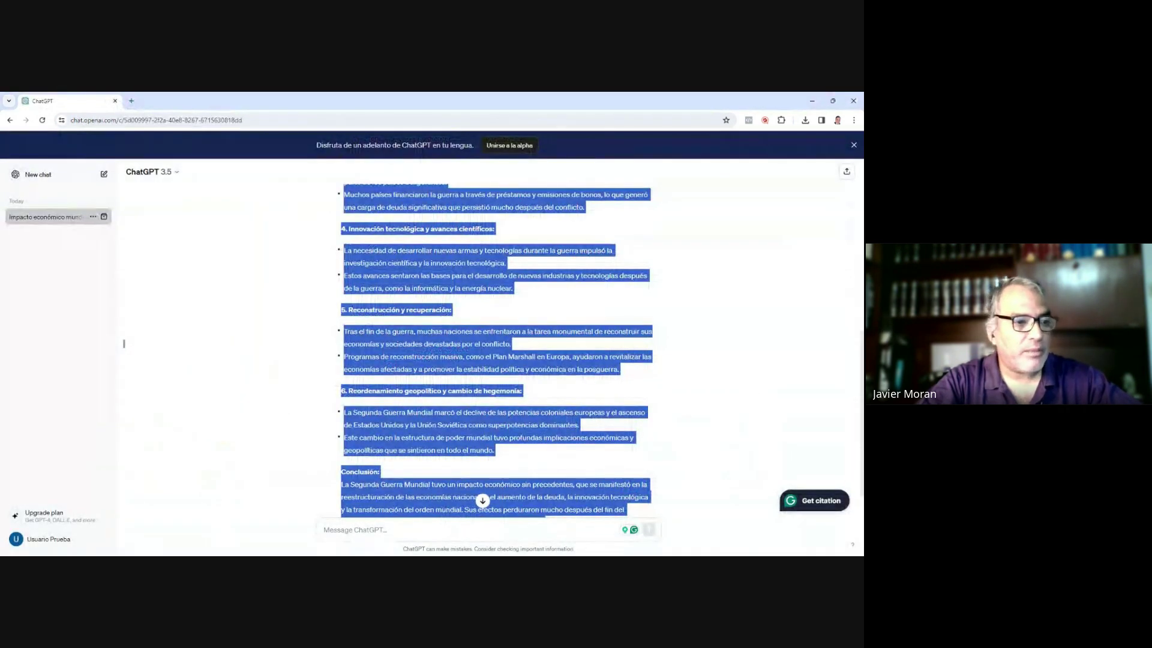
key("alt+Tab")
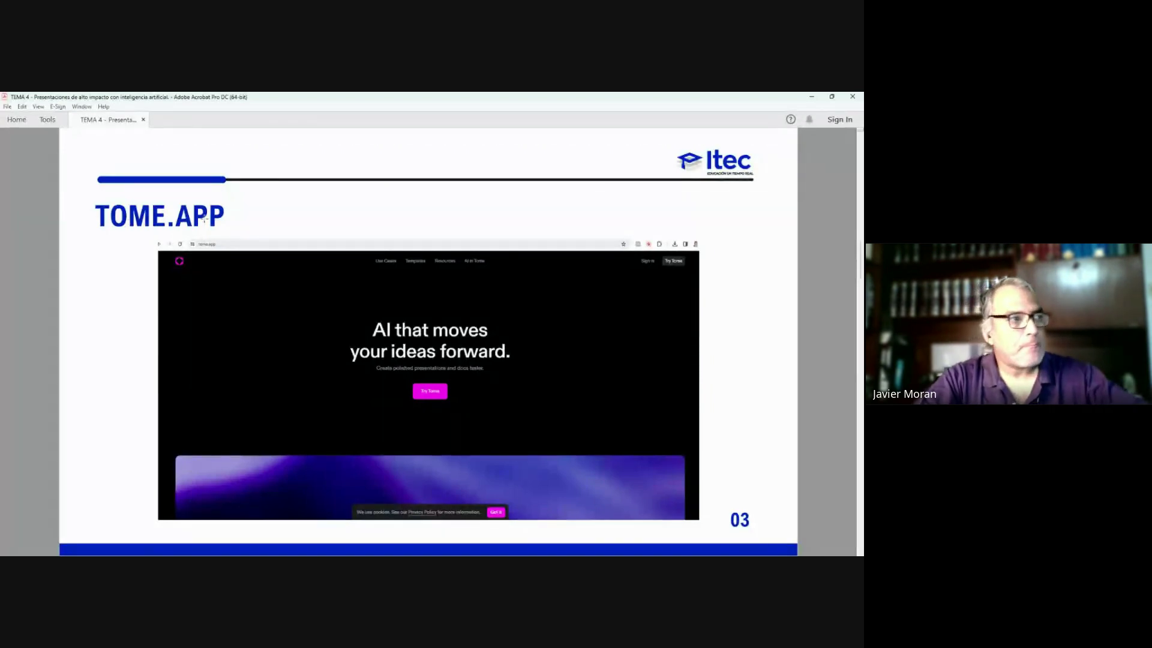
Advance the PDF past the TOME.APP slide.
key("Right")
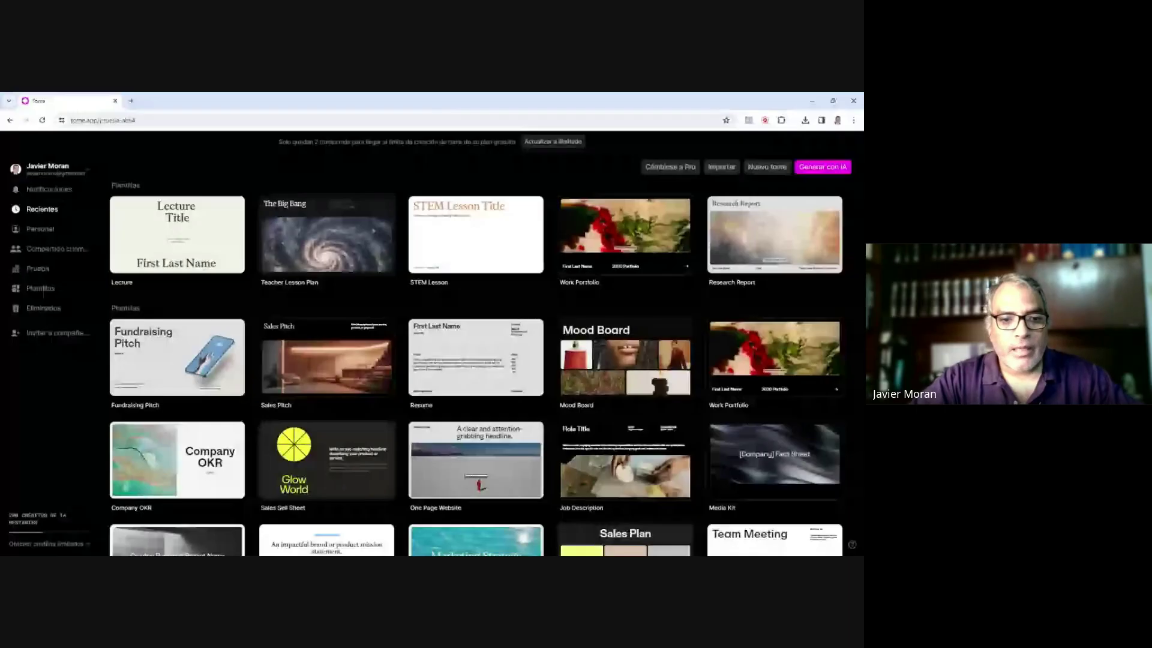
mouse_move(801, 395)
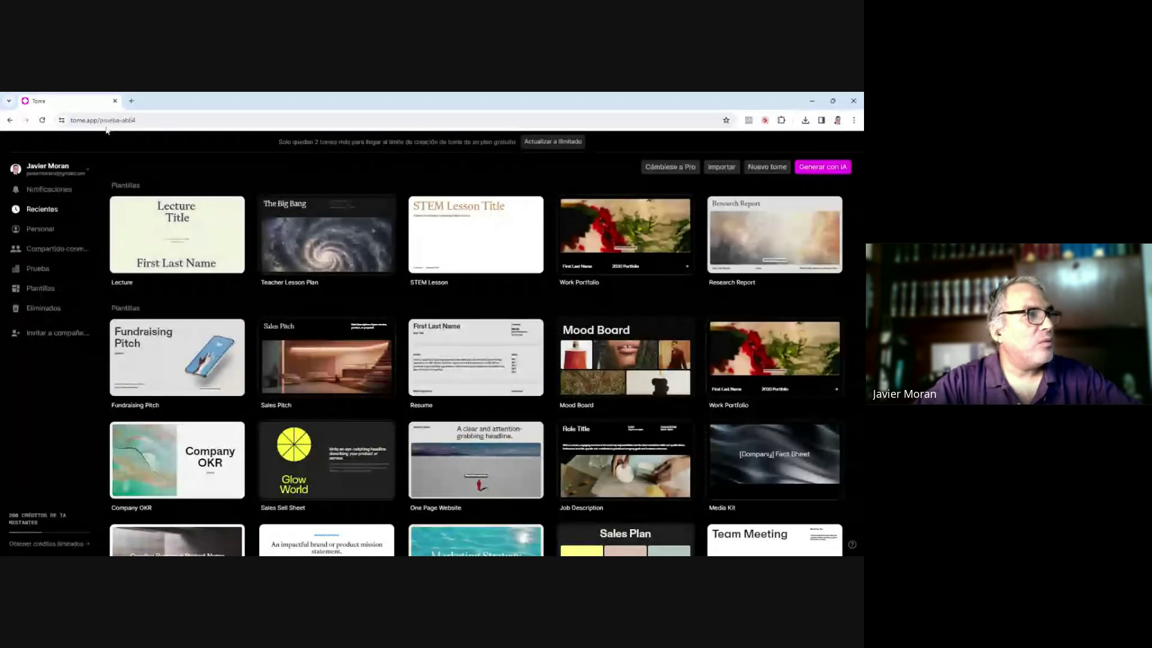
Select the tome.app part of the Tome page's web address, then leave the browser window.
left_click(83, 121)
double_click(82, 122)
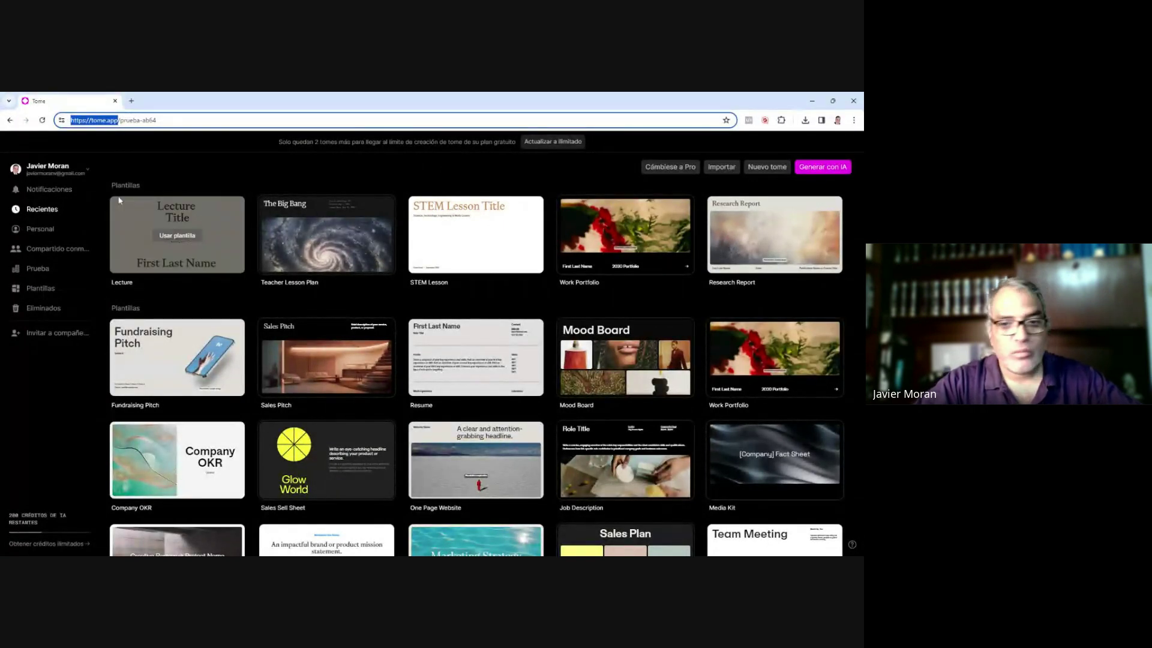
key("alt+Tab")
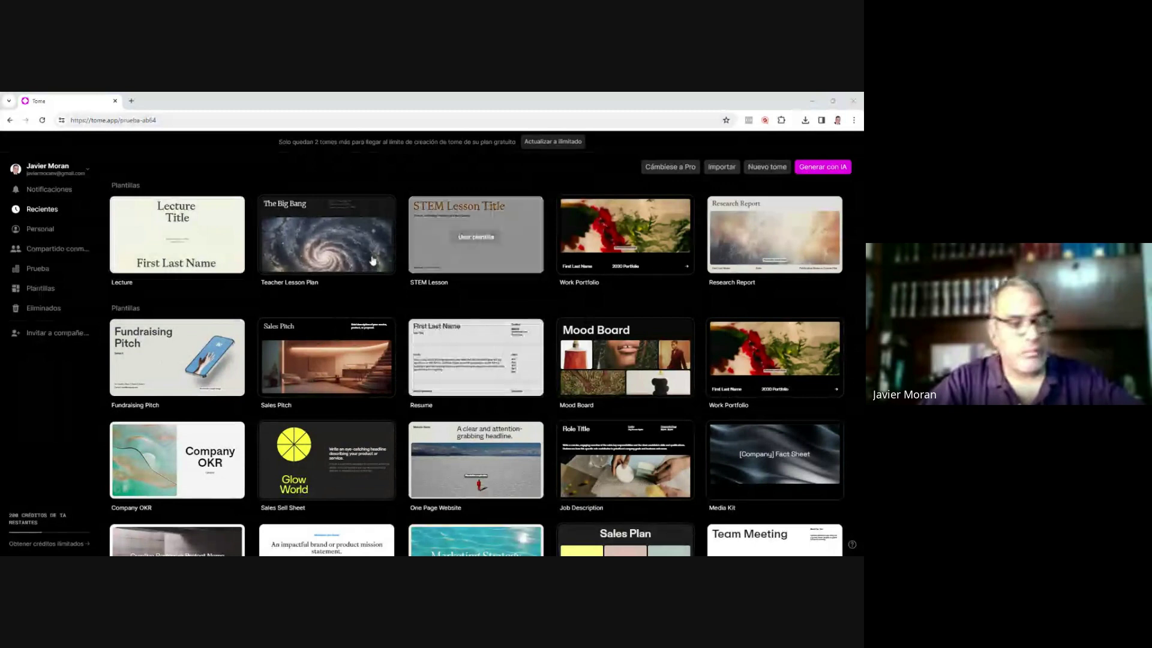
Sign out of the current Tome account with Cerrar sesión from the account menu.
left_click(48, 168)
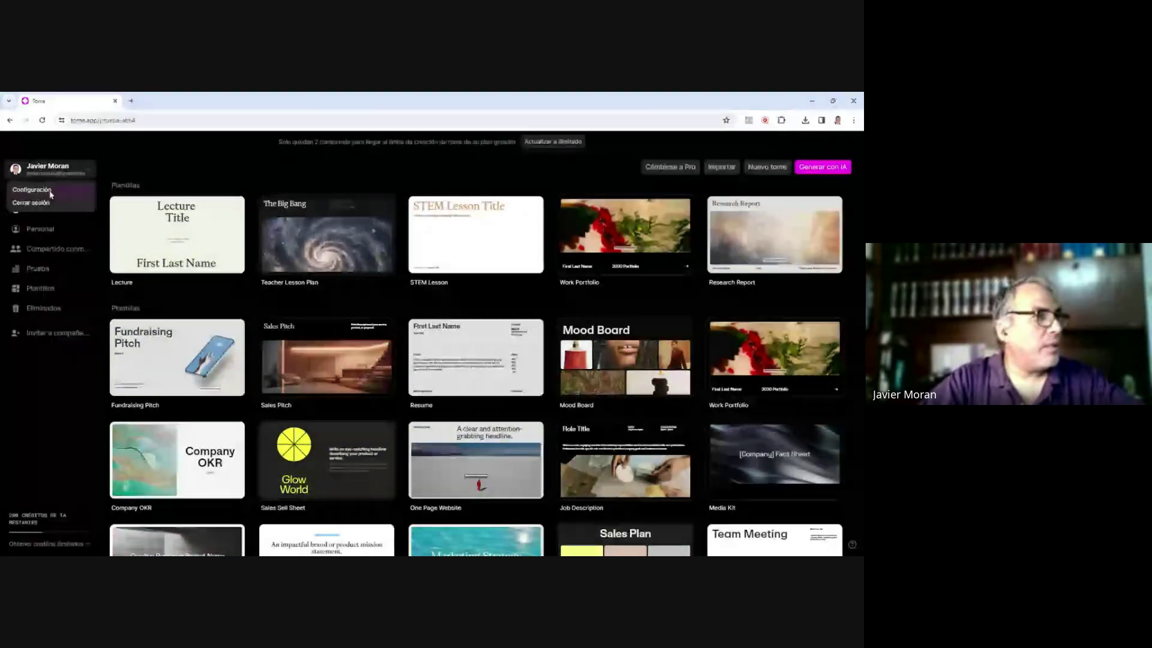
left_click(32, 189)
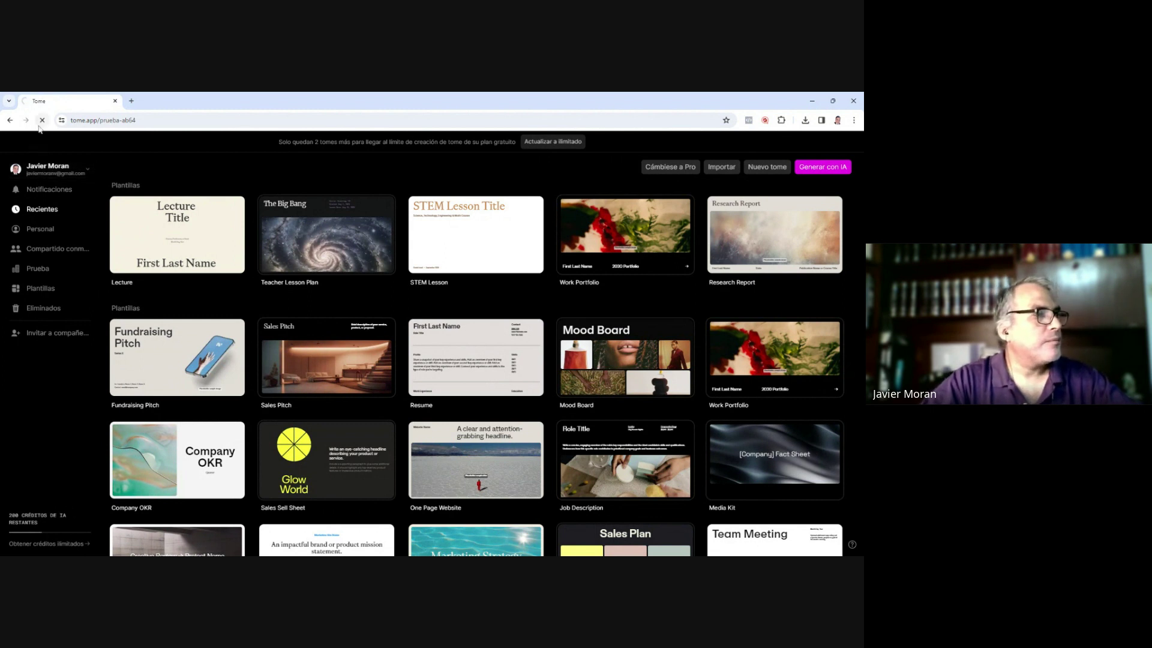
left_click(55, 171)
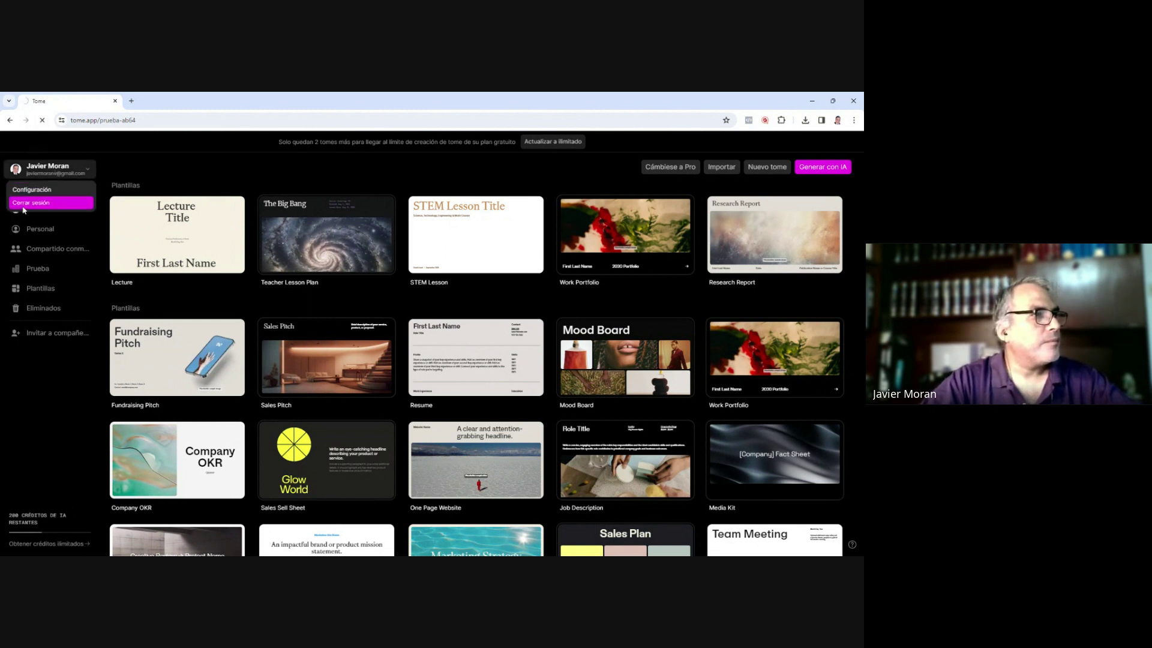
left_click(23, 207)
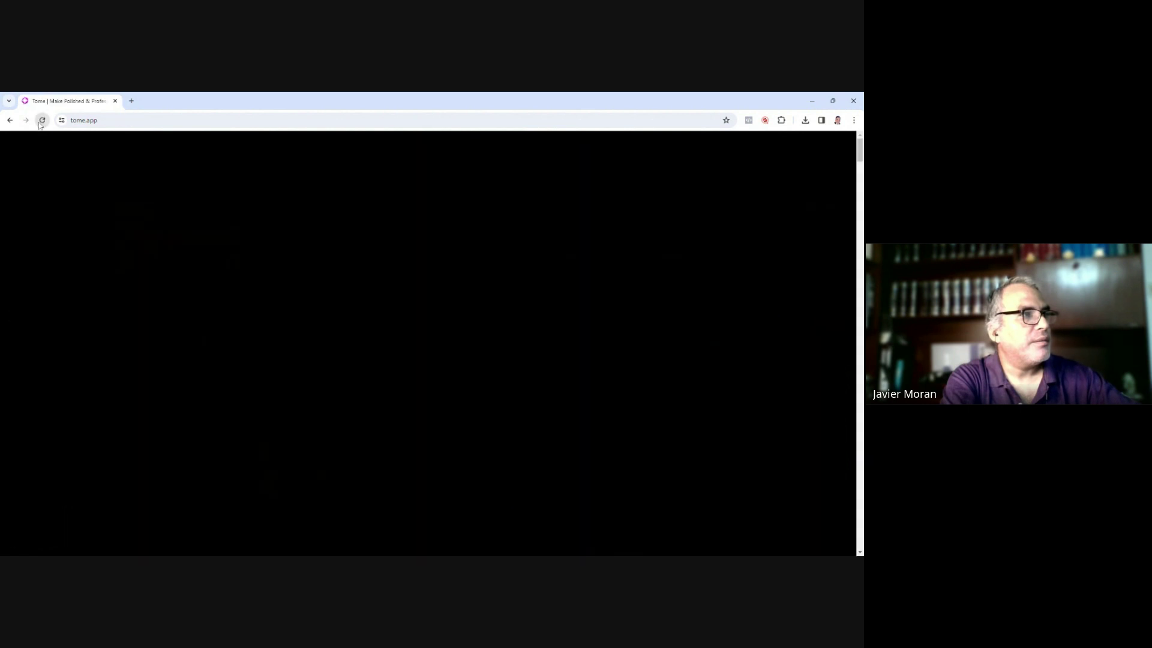
Begin Try Tome from the landing page and sign in with the Google account.
left_click(432, 352)
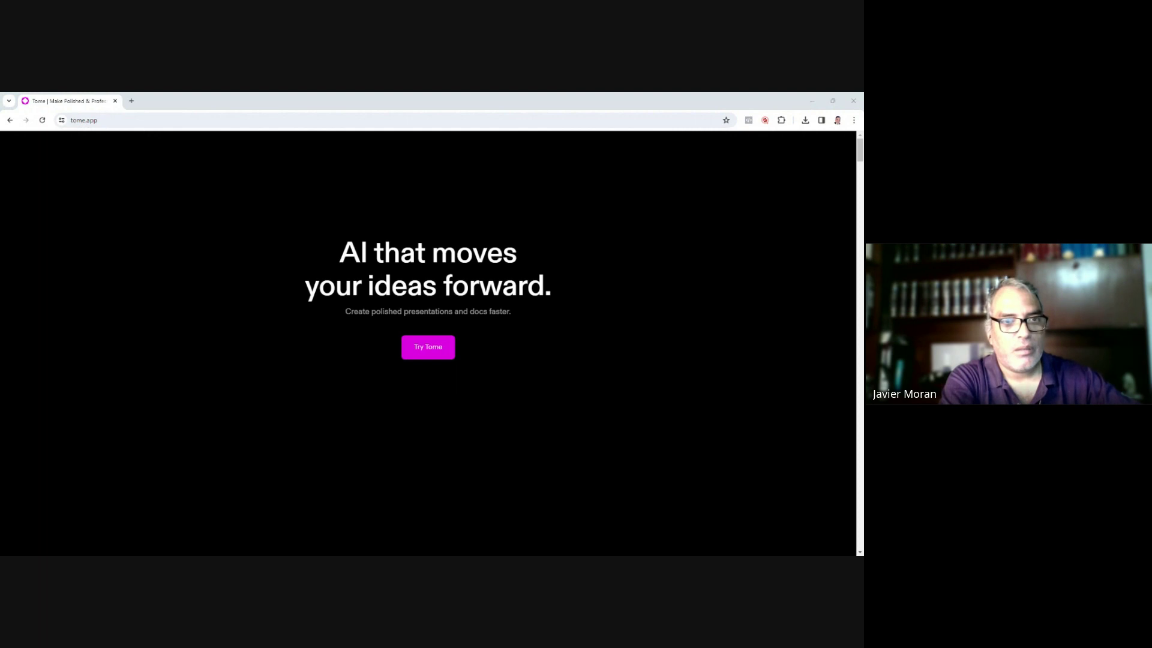
left_click(428, 347)
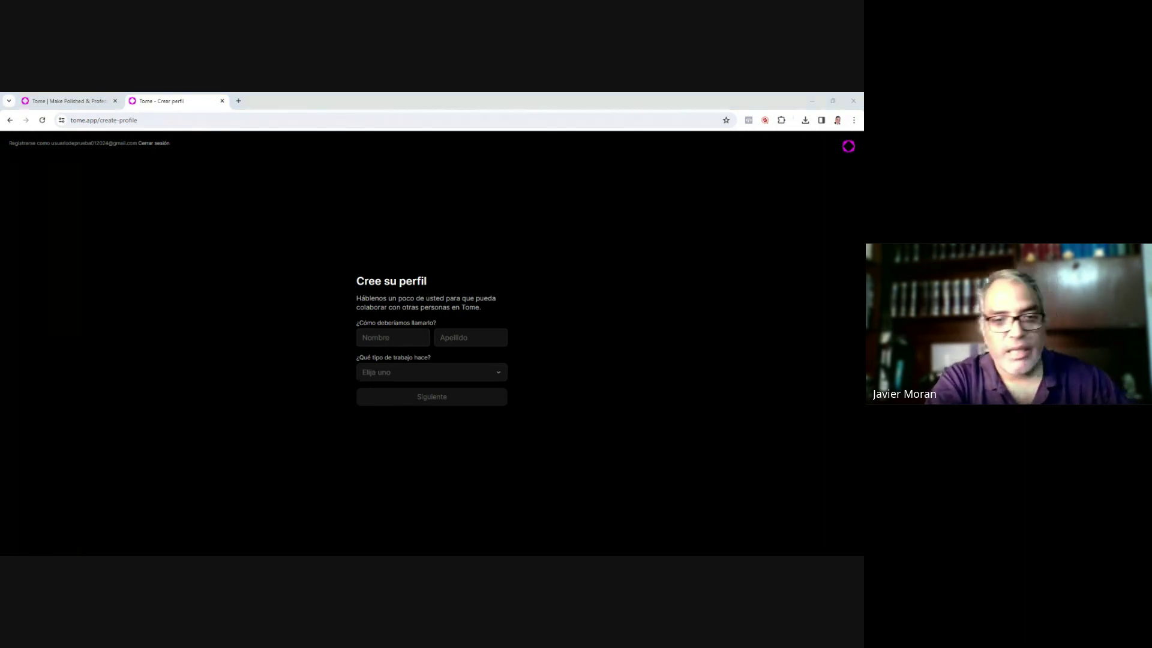
Fill in the user's first and last name, choose Educador as the work type, and continue.
left_click(392, 337)
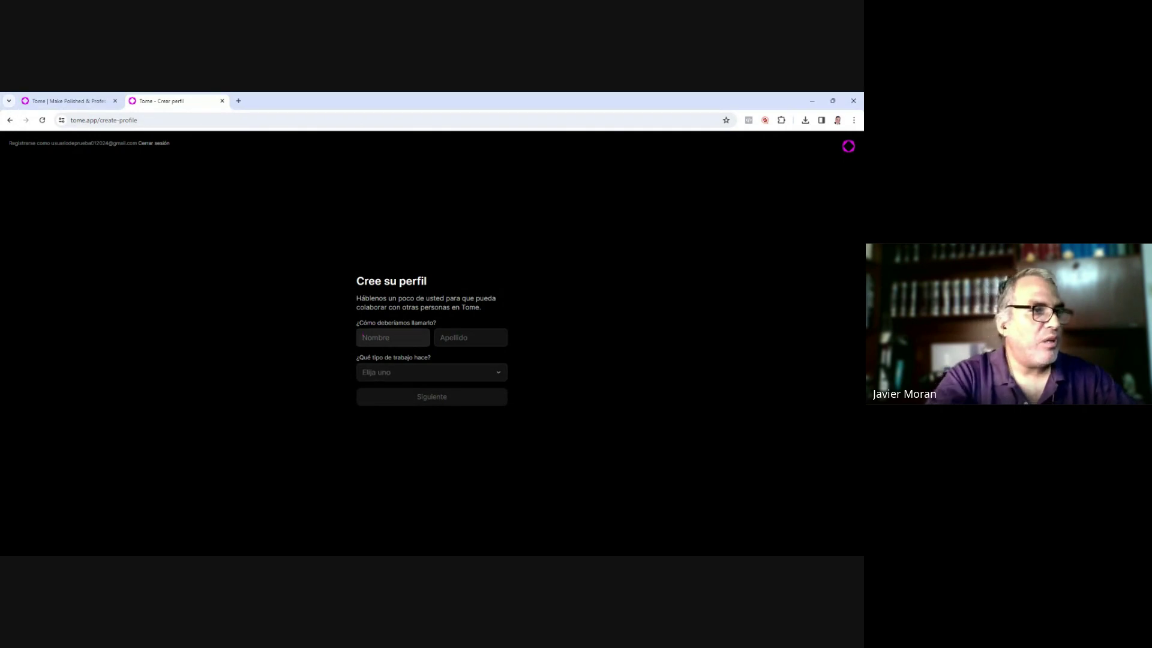
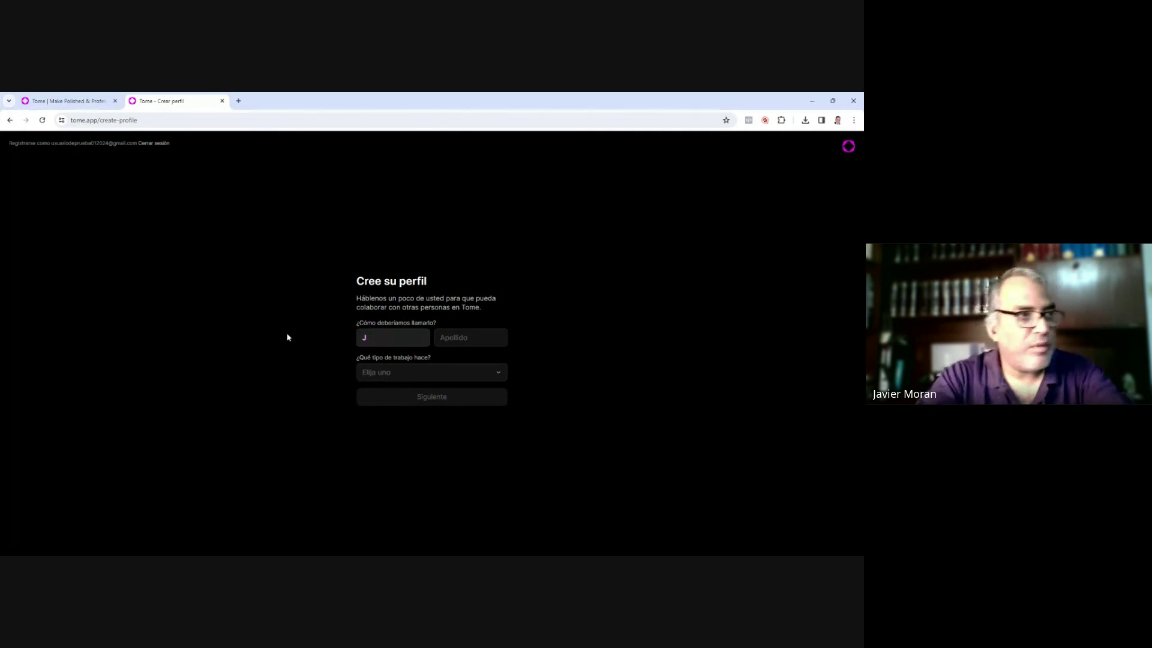
key("Tab")
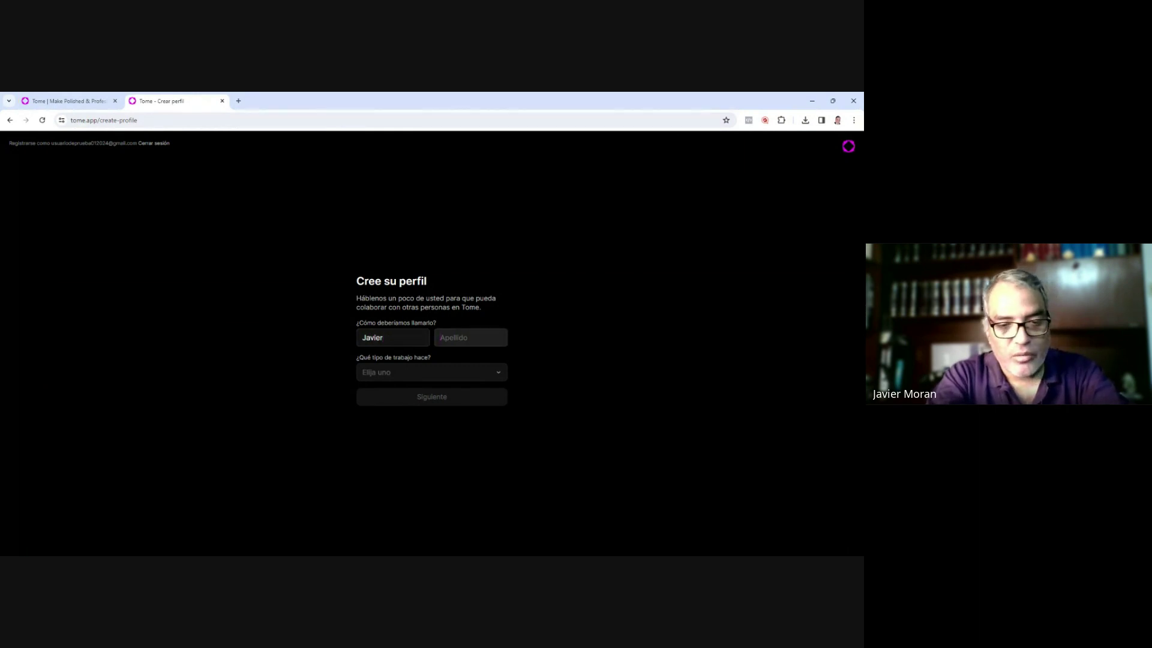
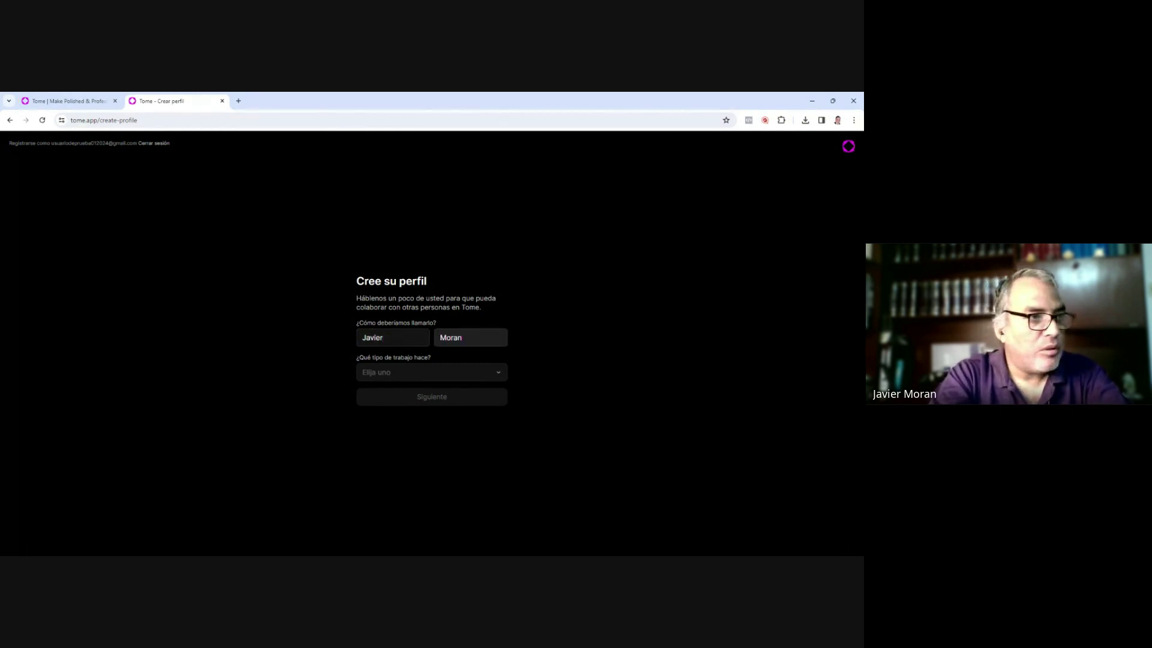
key("Tab")
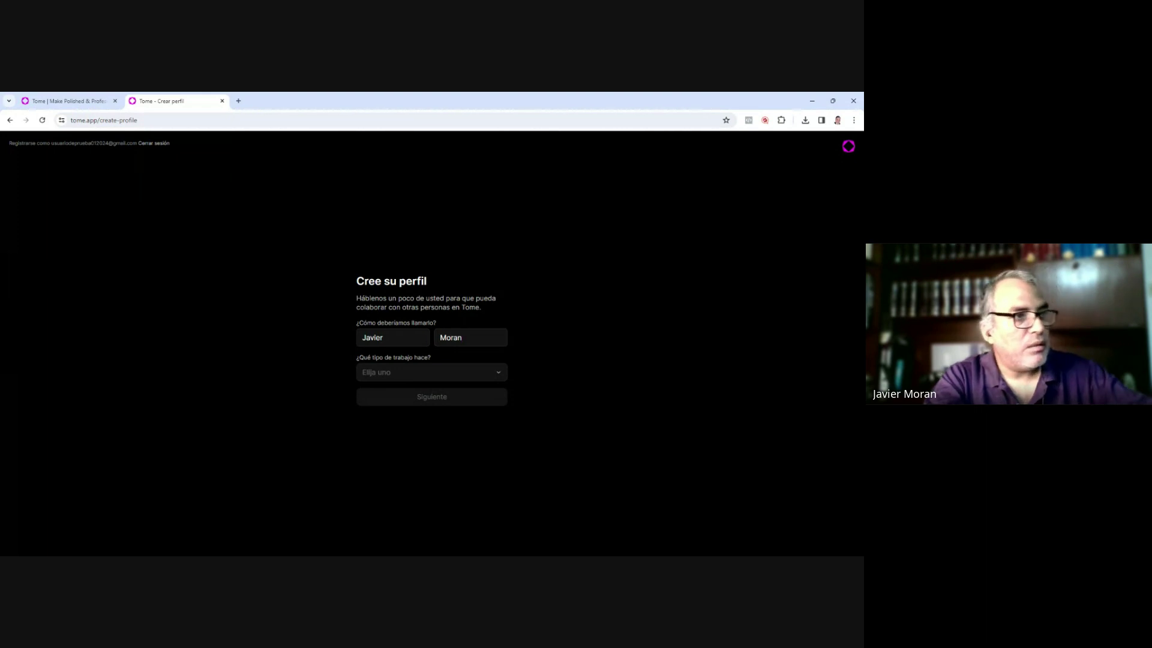
left_click(472, 374)
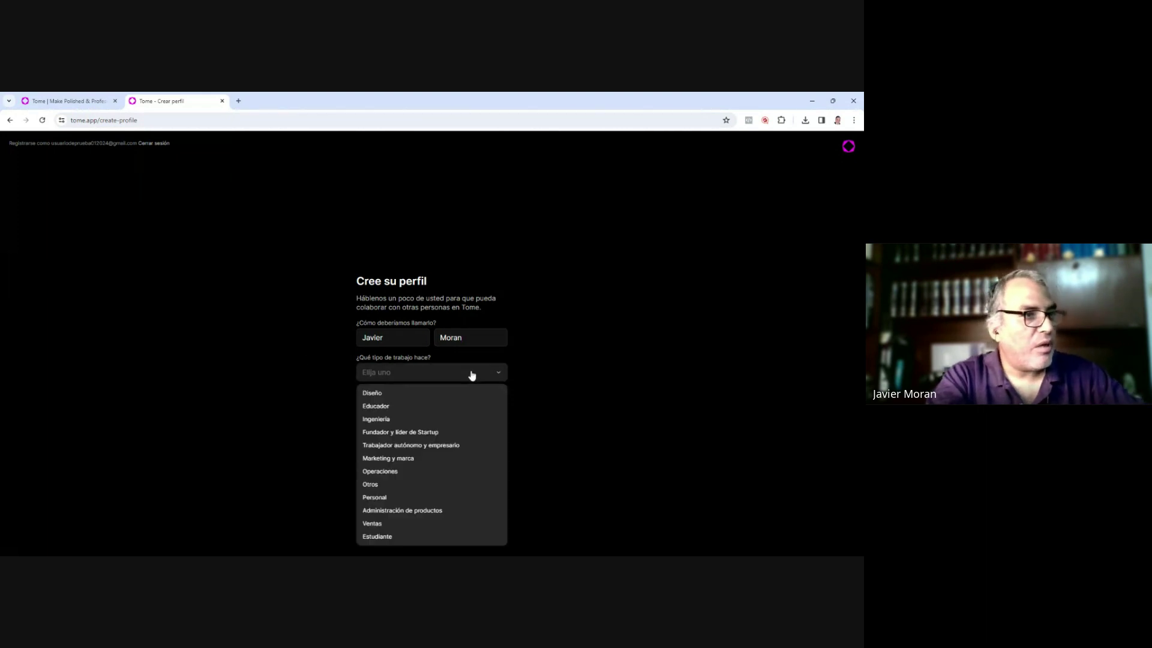
left_click(403, 406)
left_click(404, 404)
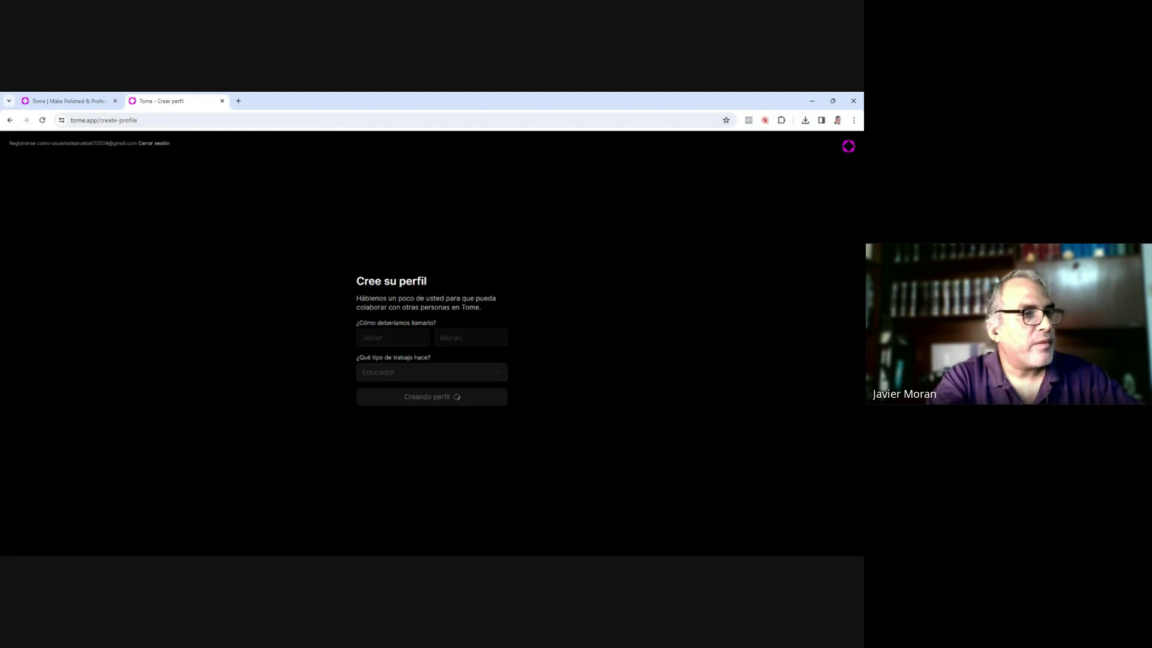
Set the role to Líder del departamento and company size to 51-150, then continue.
left_click(384, 333)
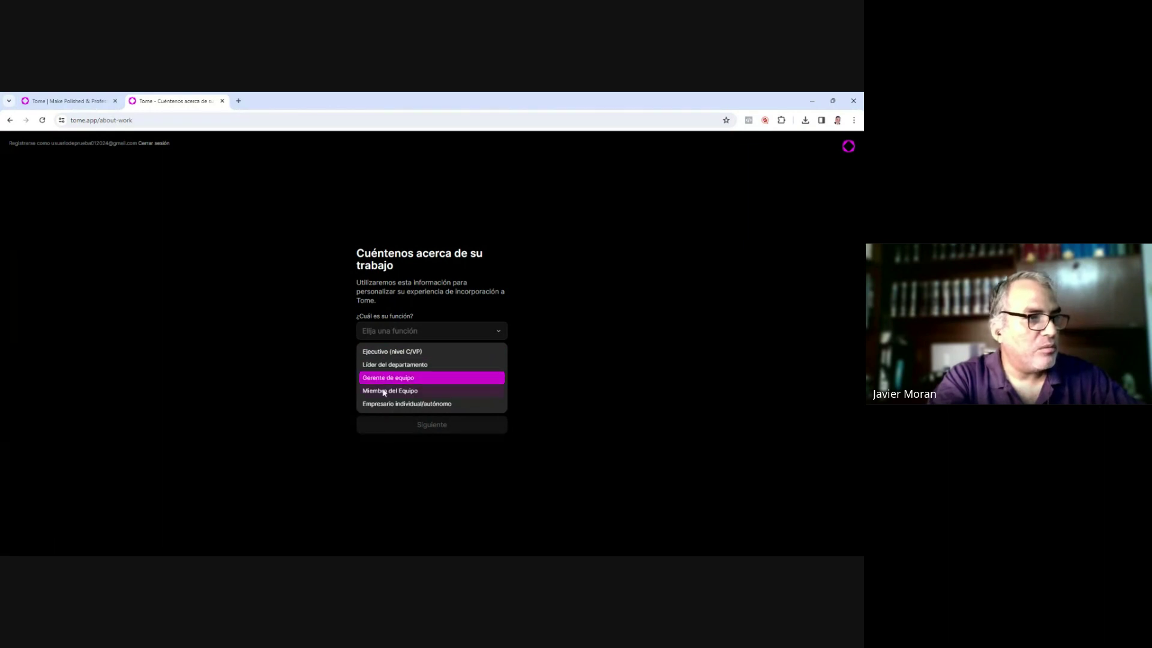
left_click(377, 364)
left_click(395, 369)
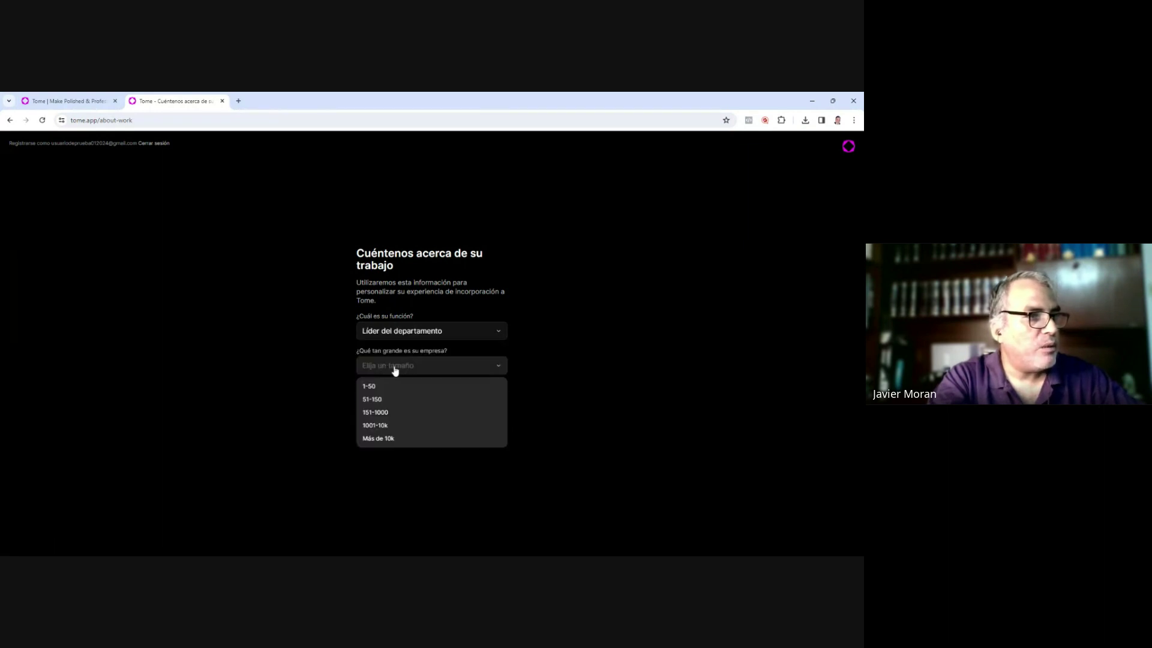
left_click(372, 399)
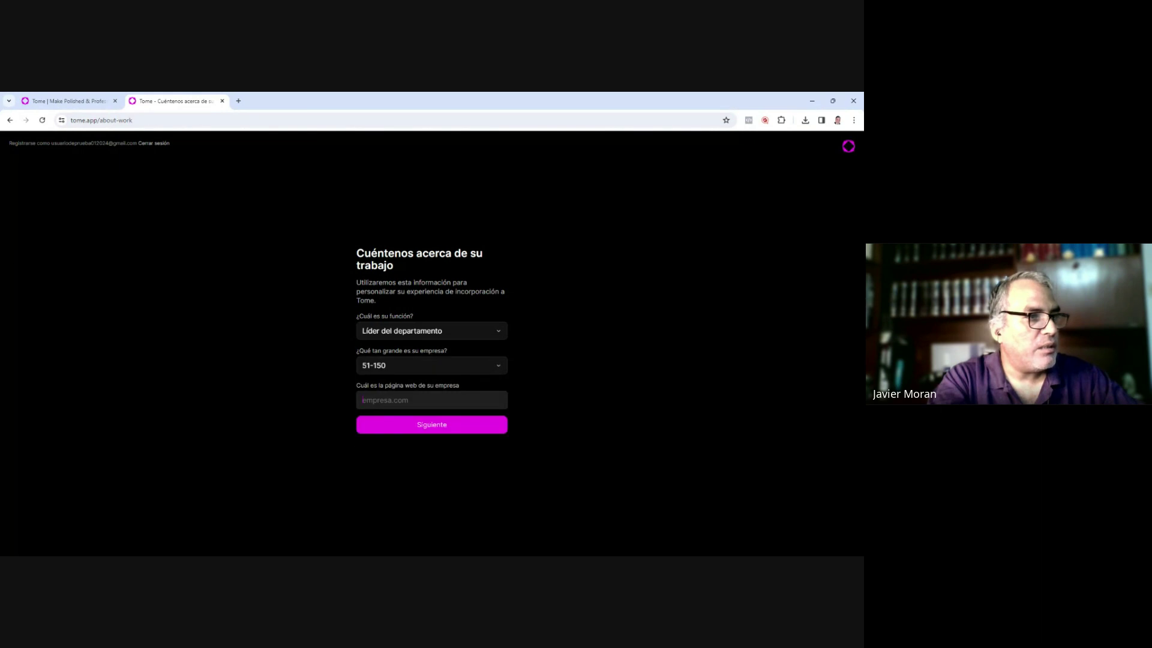
left_click(428, 425)
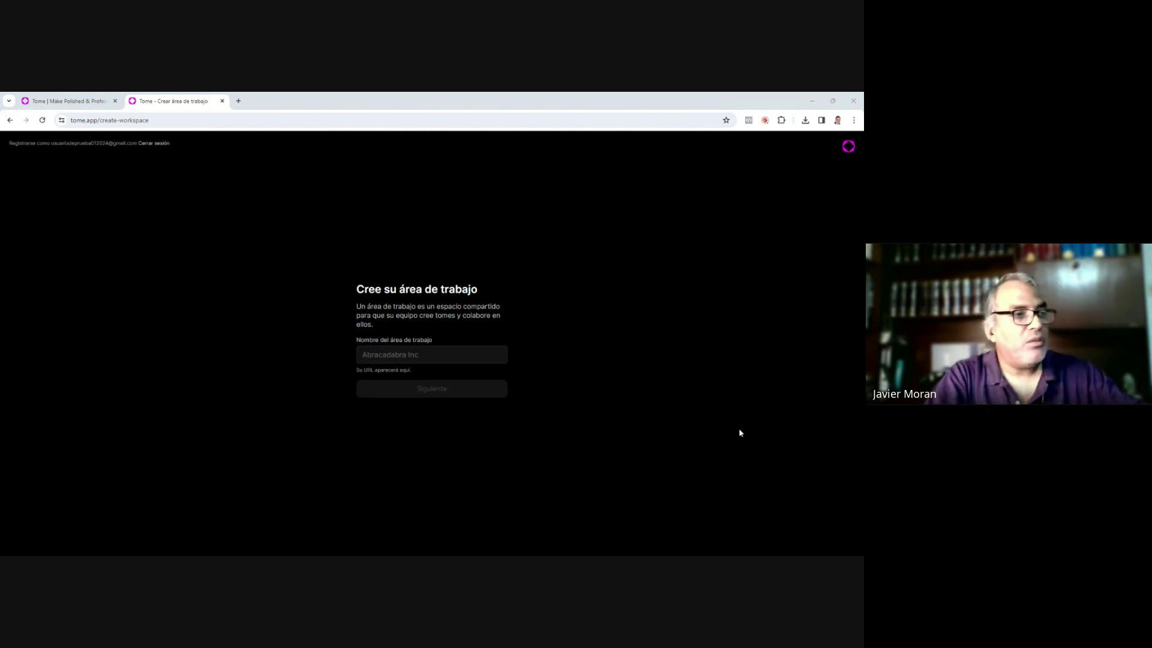
Name the new workspace 'Prueba' and create it.
left_click(425, 377)
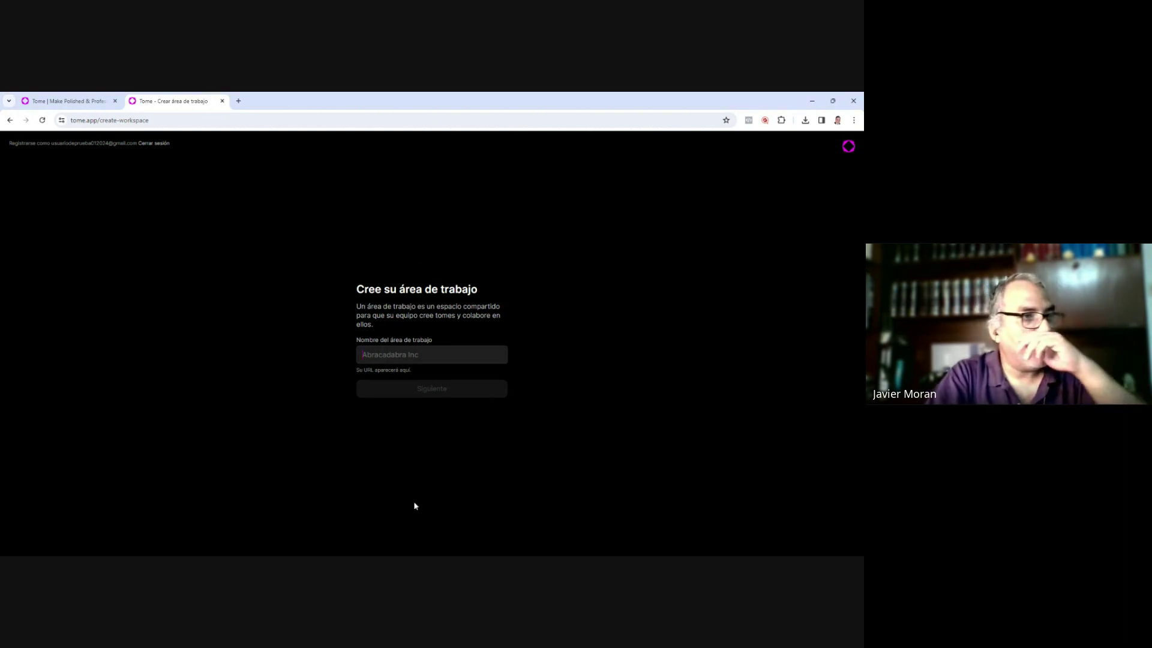
type("P")
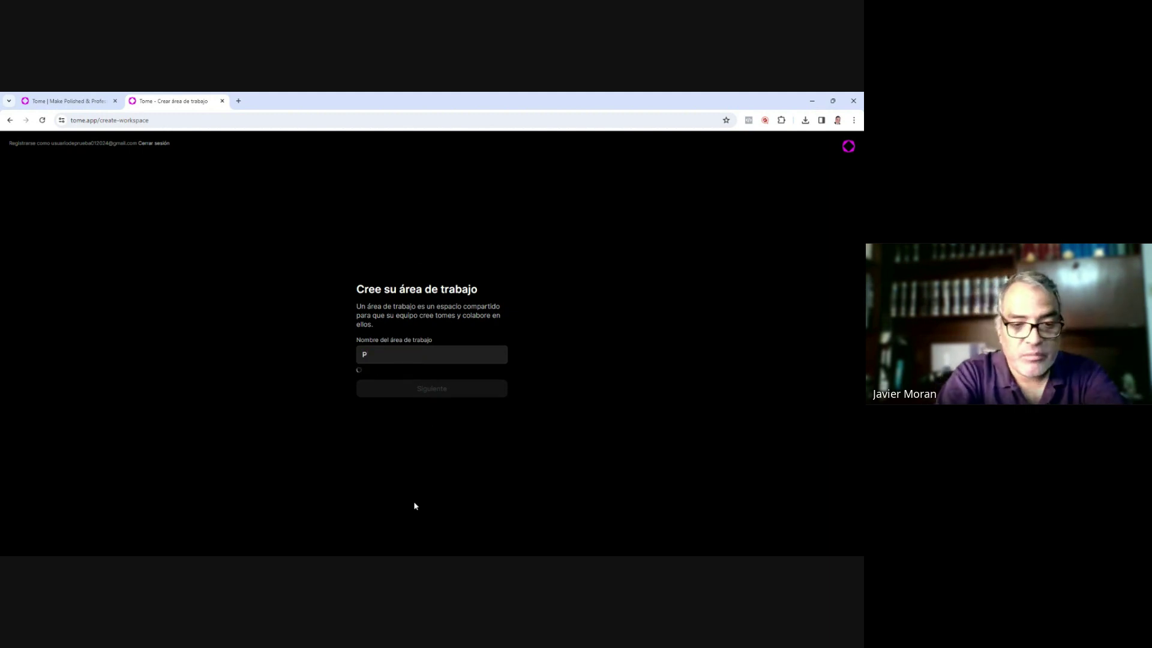
type("rueba")
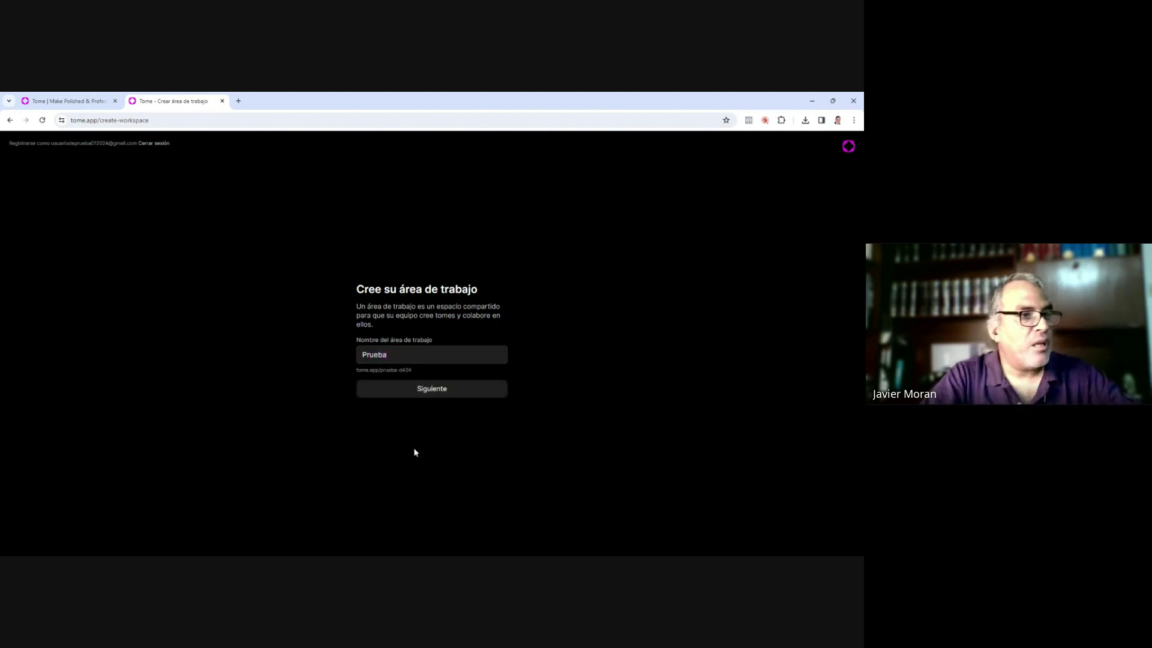
left_click(441, 393)
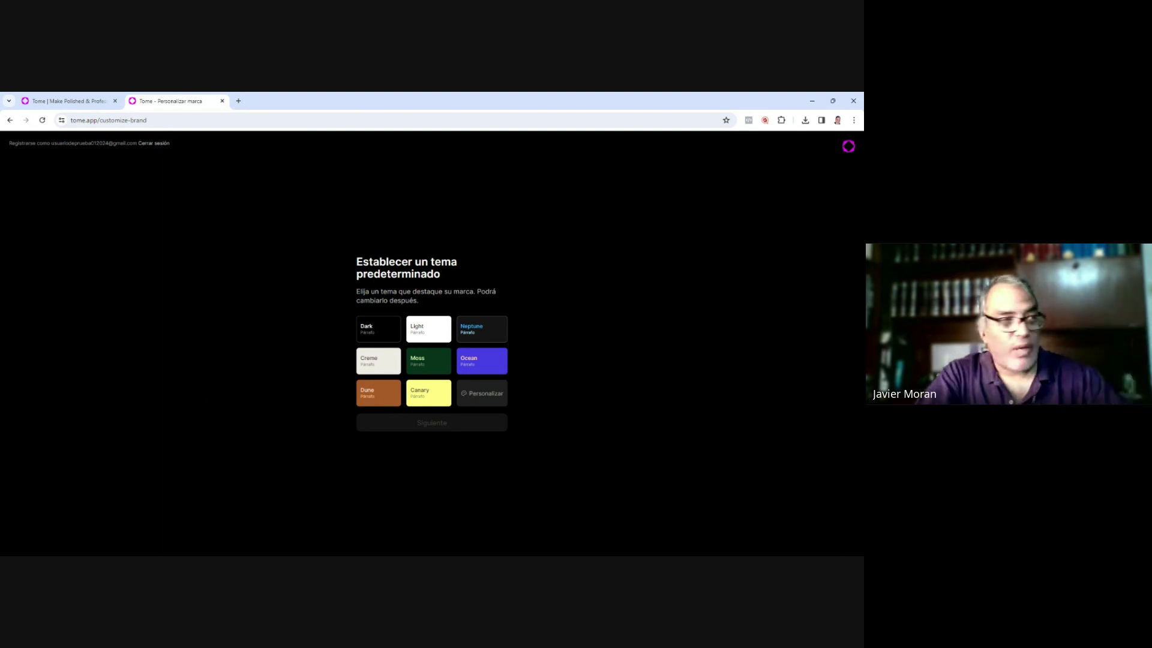
Pick Neptune as the default theme, confirm it, and skip the Tome Pro upgrade.
left_click(440, 394)
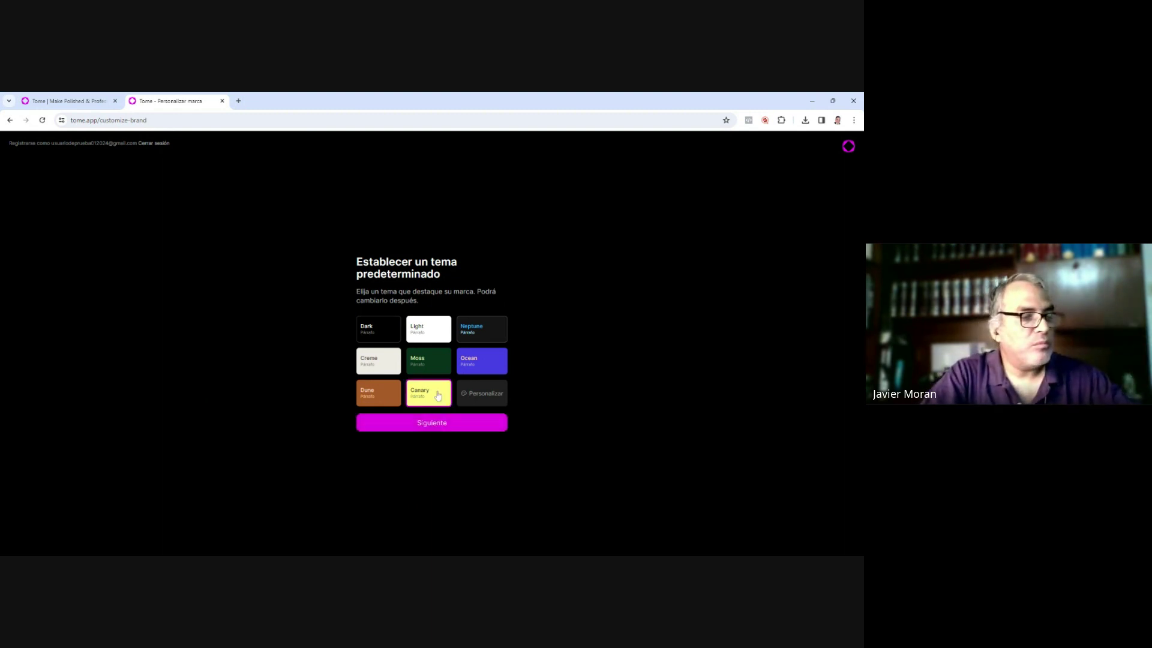
left_click(430, 337)
left_click(486, 338)
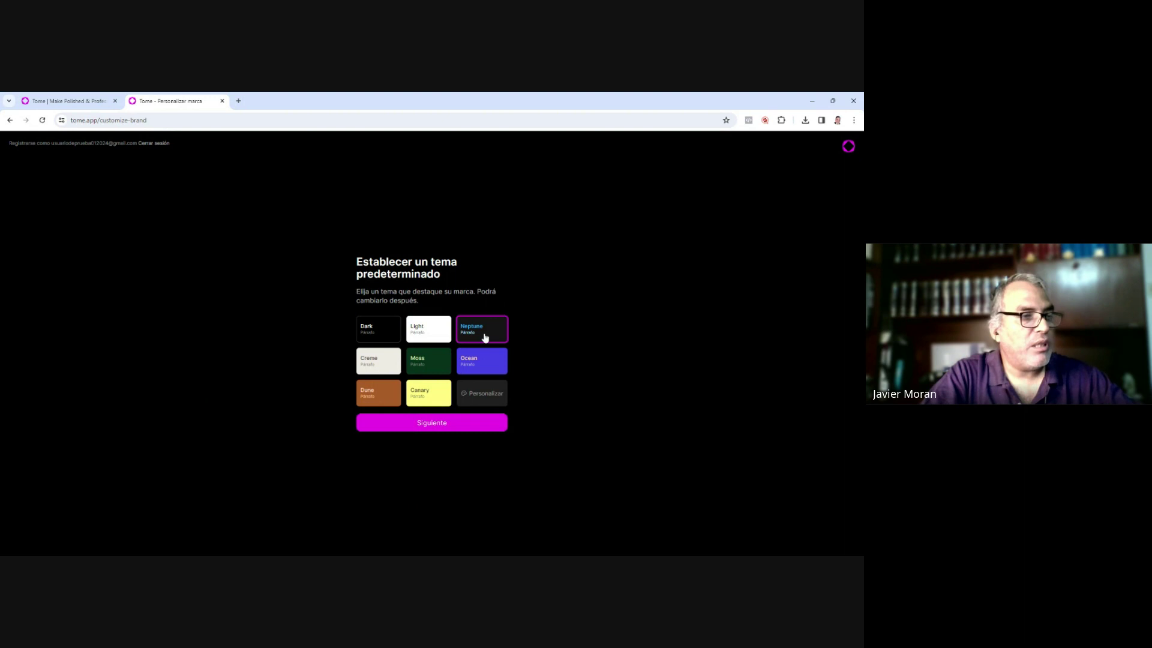
left_click(429, 429)
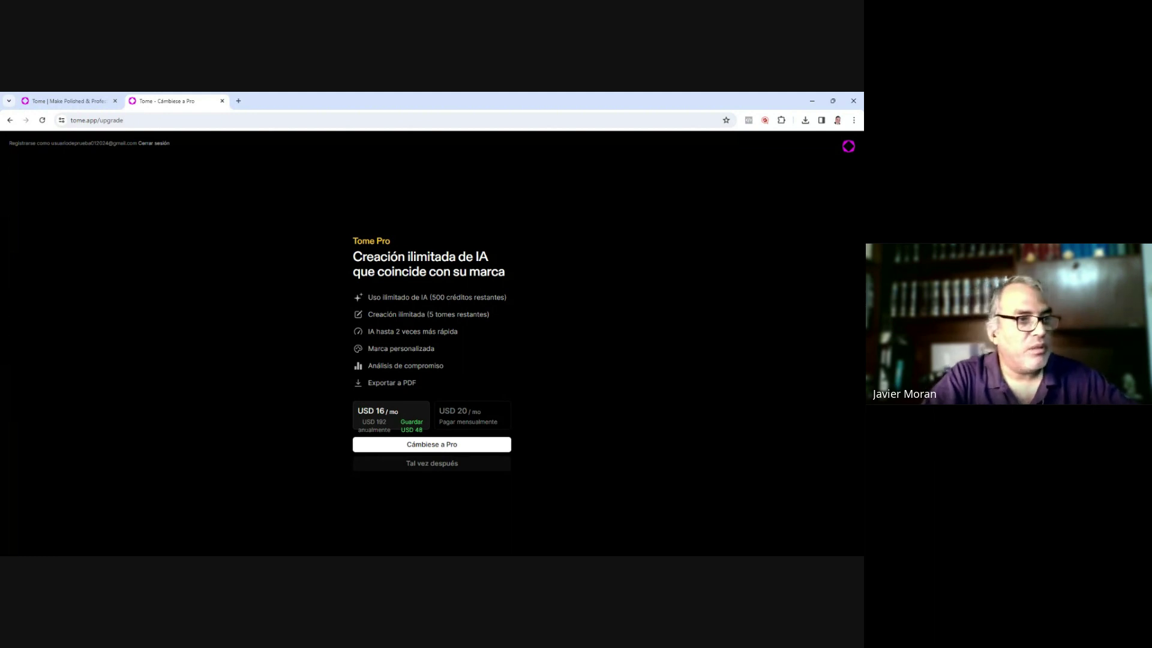
left_click(427, 468)
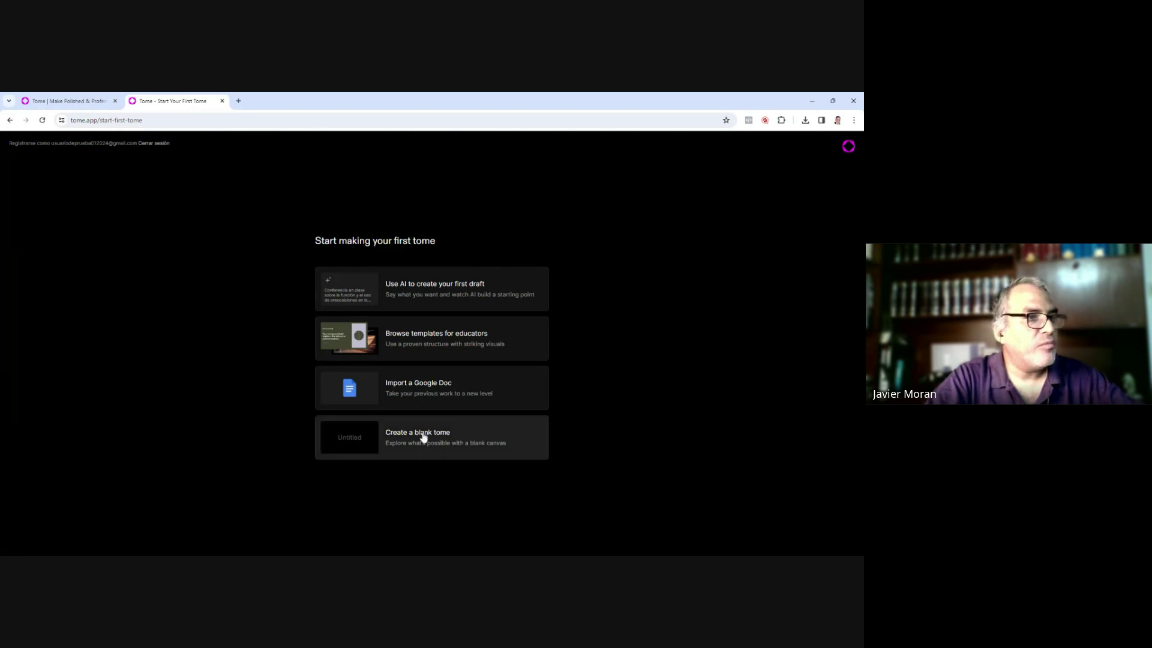
Dismiss the first AI generator, browse the personal workspace section, then reopen Generar con IA.
left_click(435, 295)
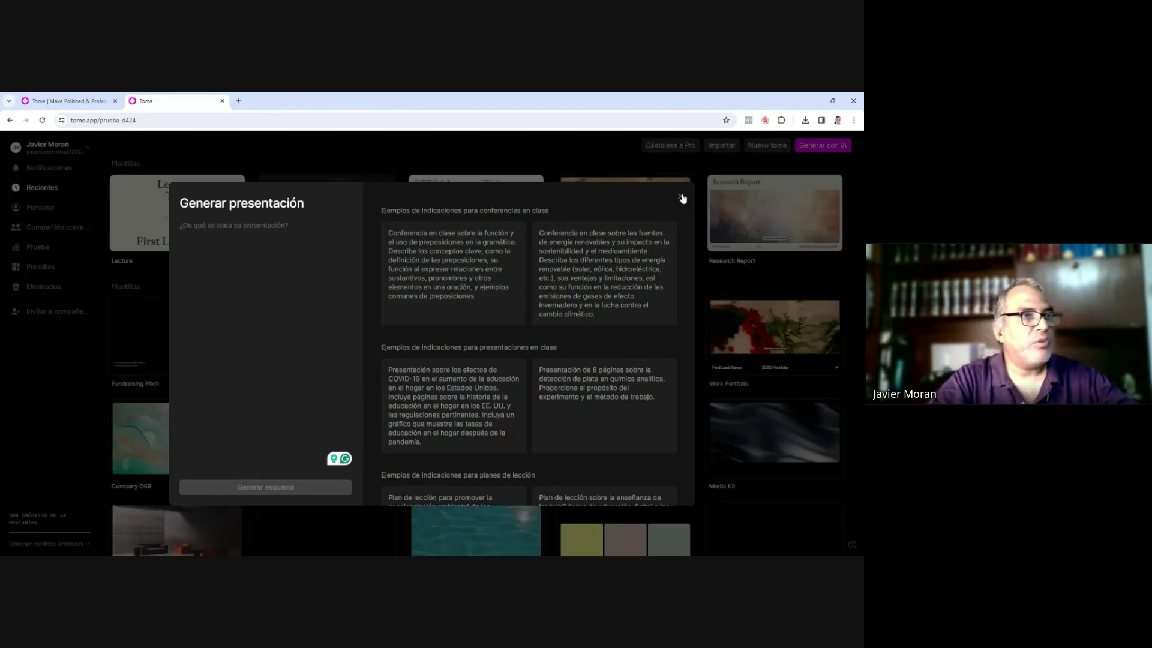
left_click(682, 198)
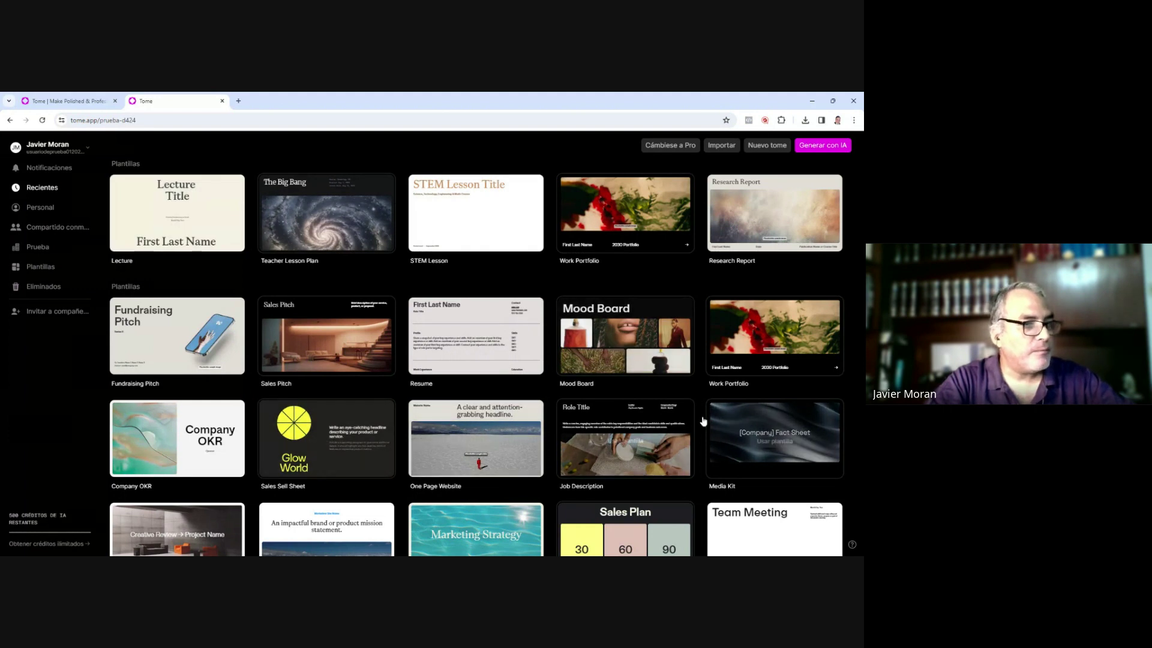
scroll(545, 420, "down", 5)
scroll(146, 341, "up", 5)
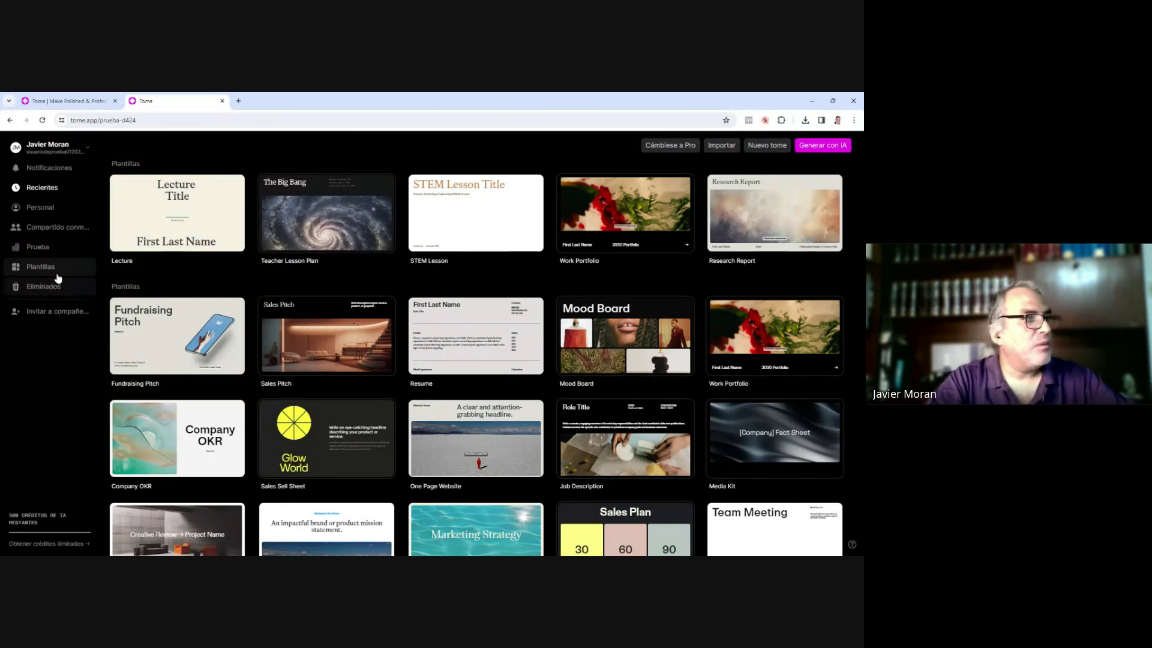
left_click(37, 209)
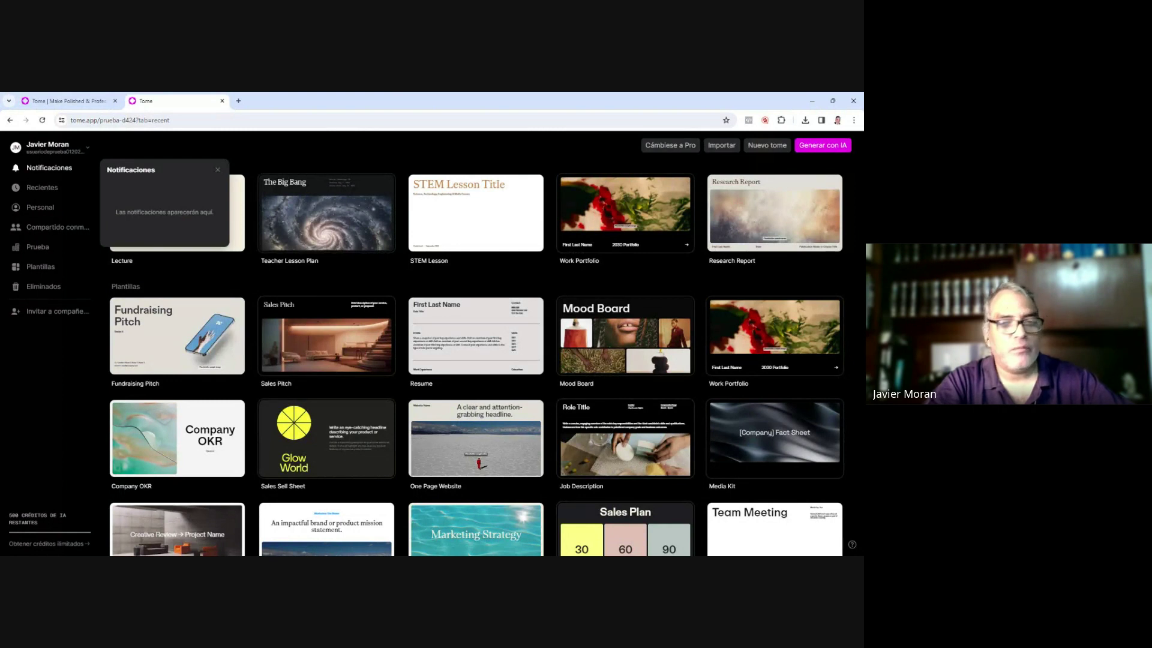
left_click(826, 148)
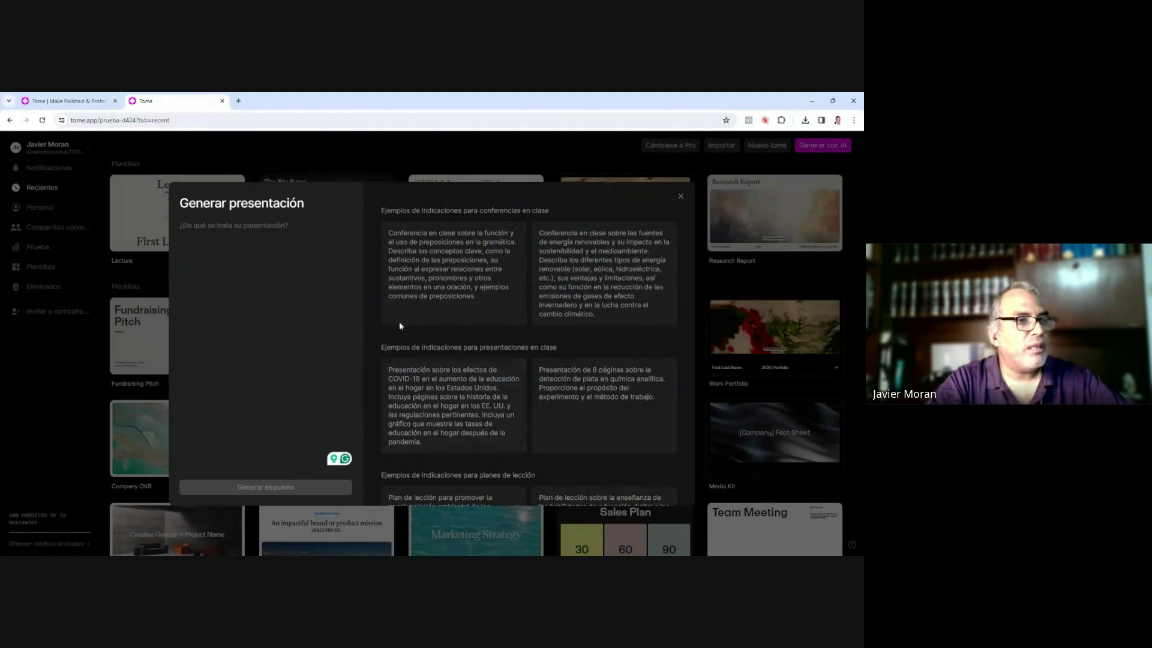
Enter the prompt 'Presentación de 12 páginas sobre la importancia del lavado de manos en la salud pública'.
scroll(524, 371, "down", 3)
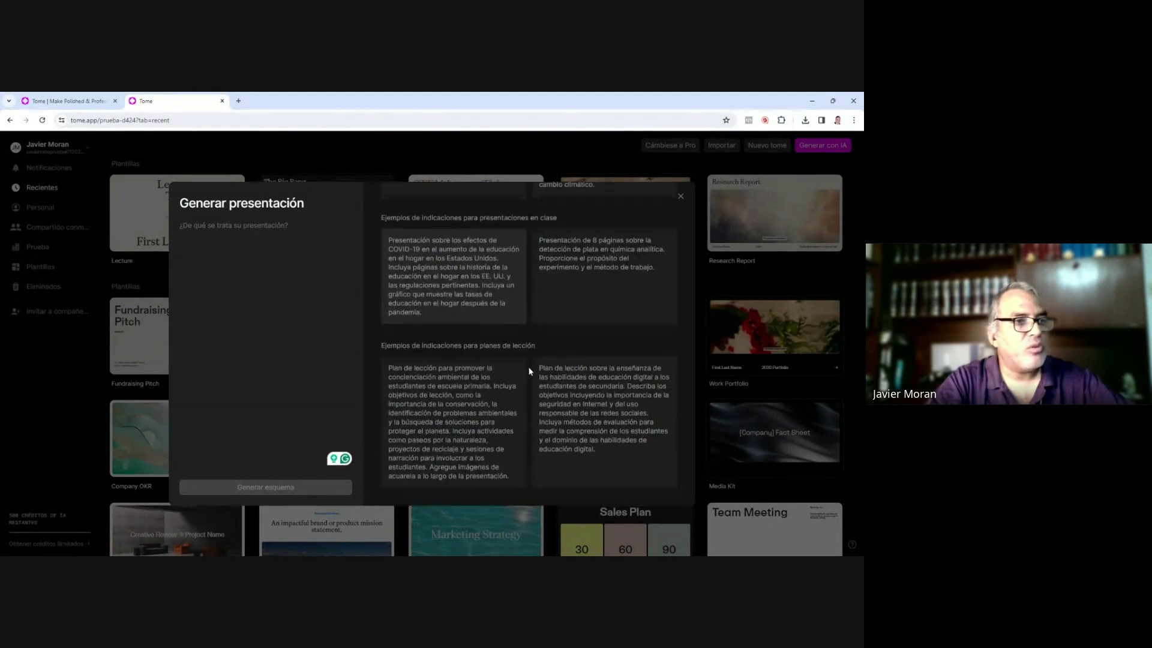
scroll(530, 371, "up", 3)
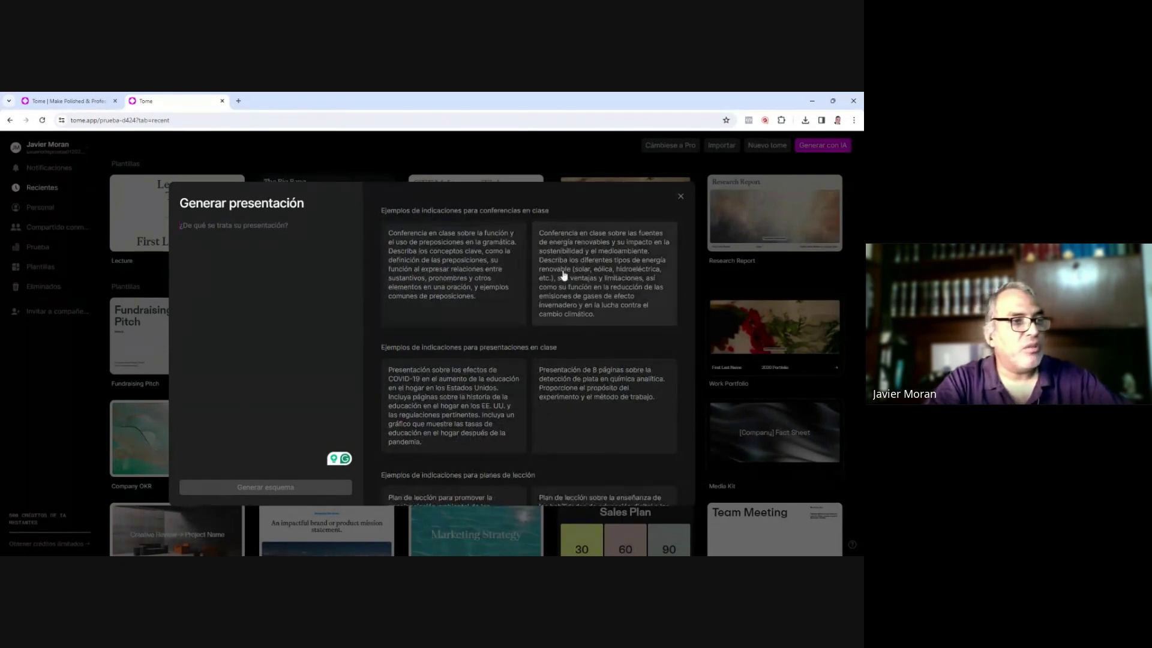
scroll(474, 423, "down", 3)
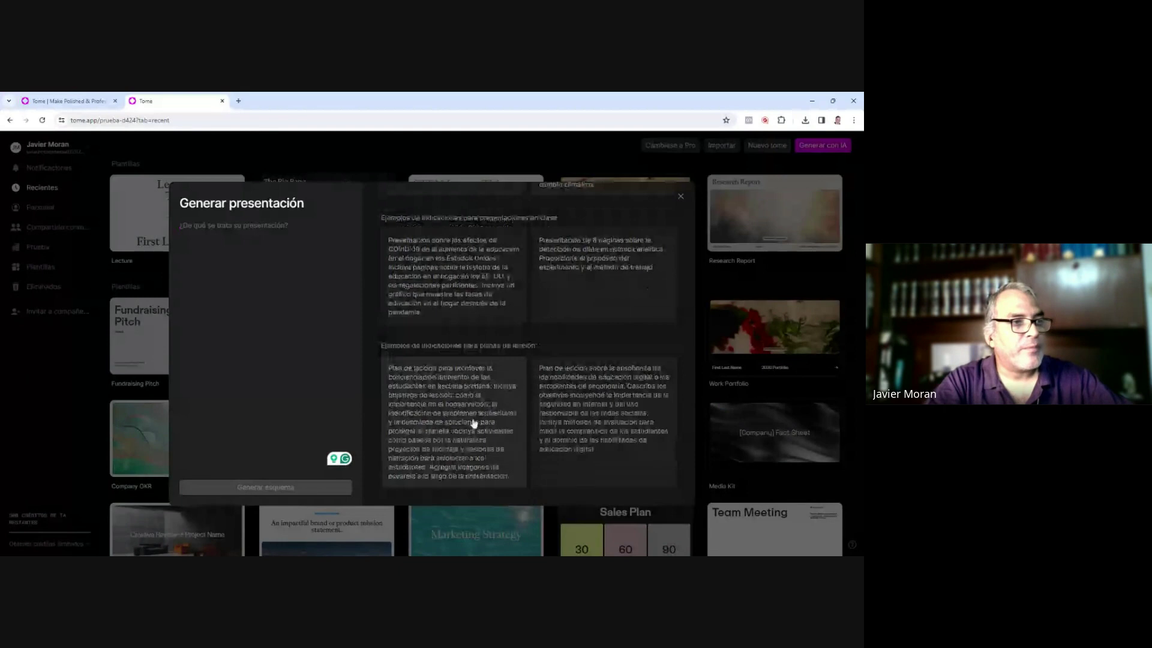
scroll(474, 423, "up", 3)
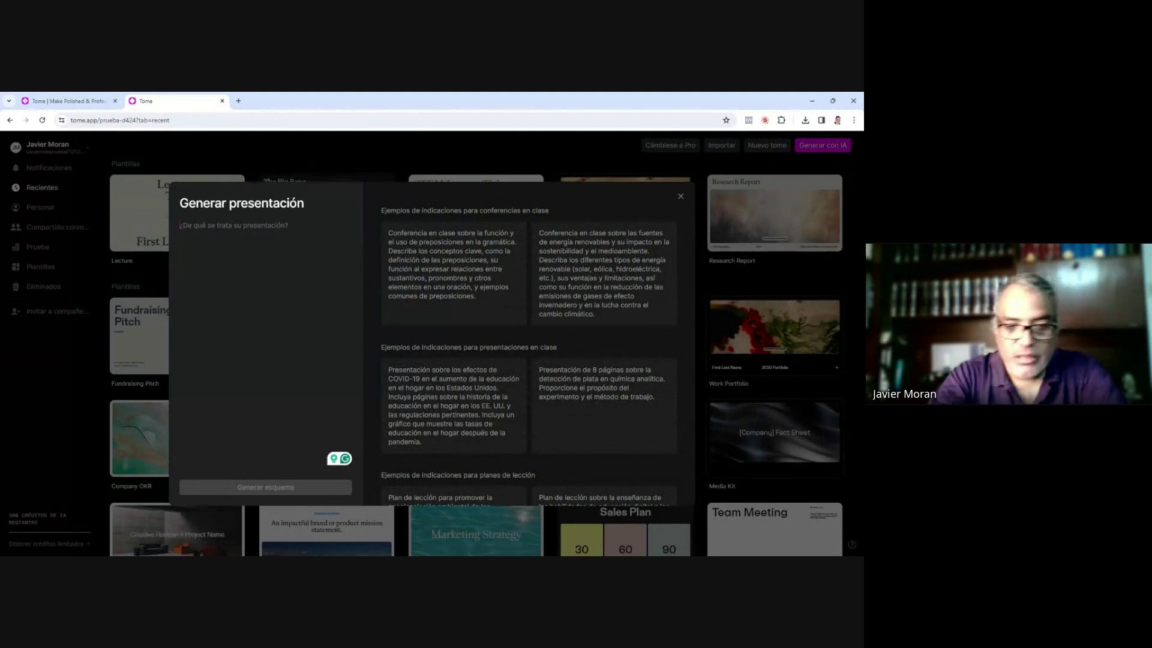
type("P")
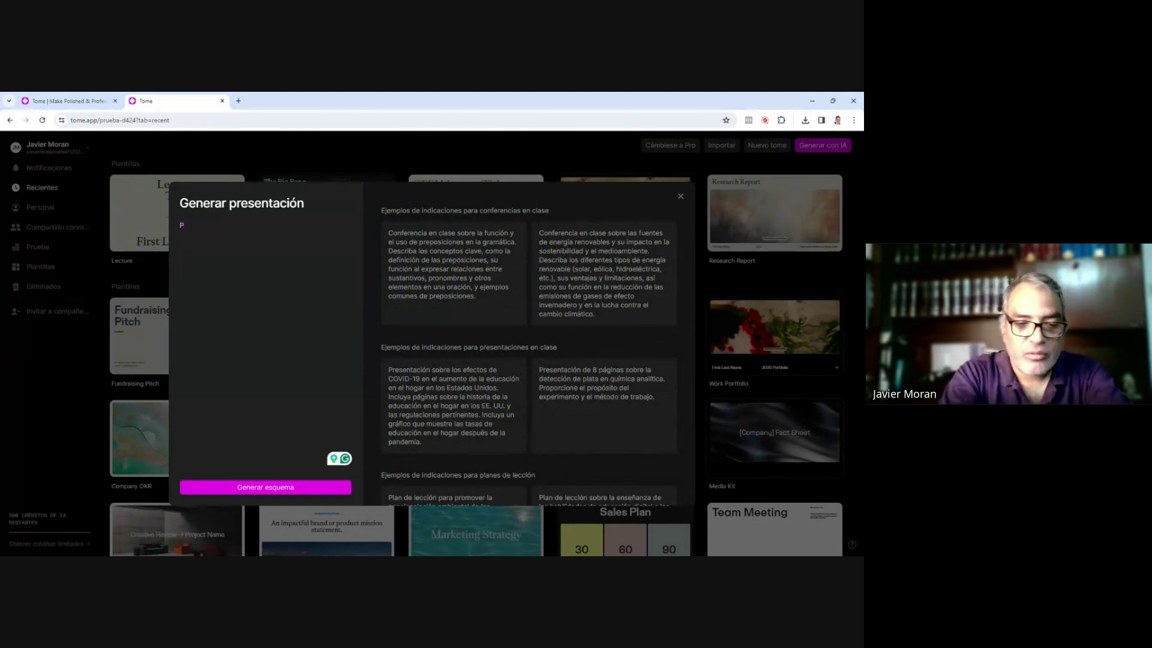
type("resentación")
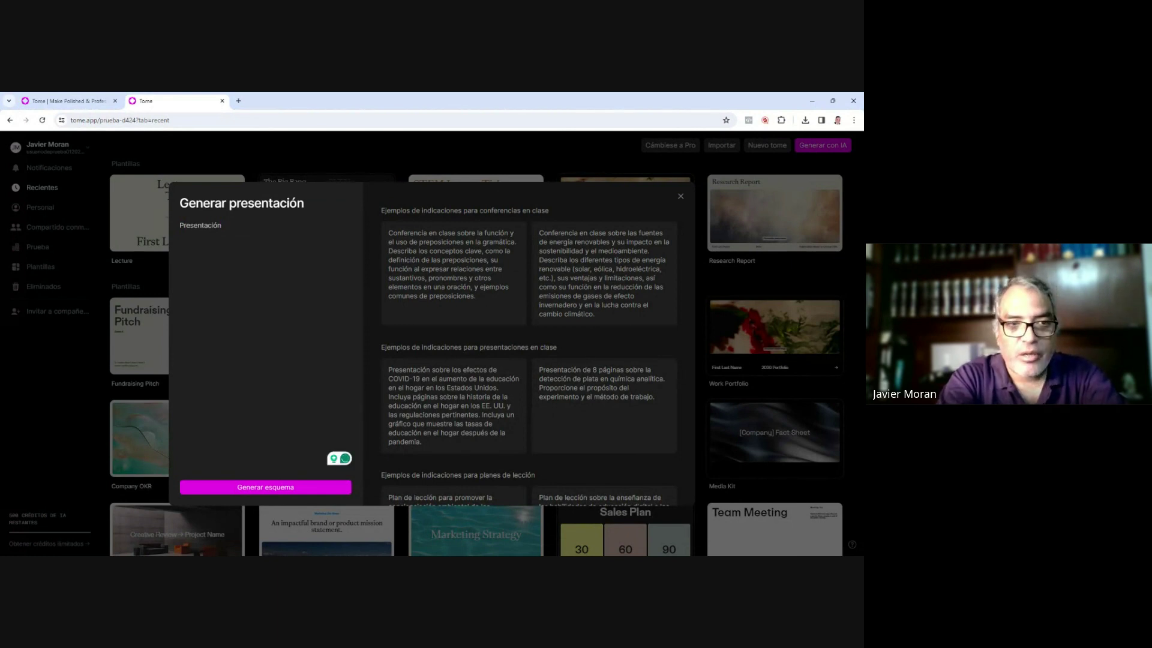
type(" de")
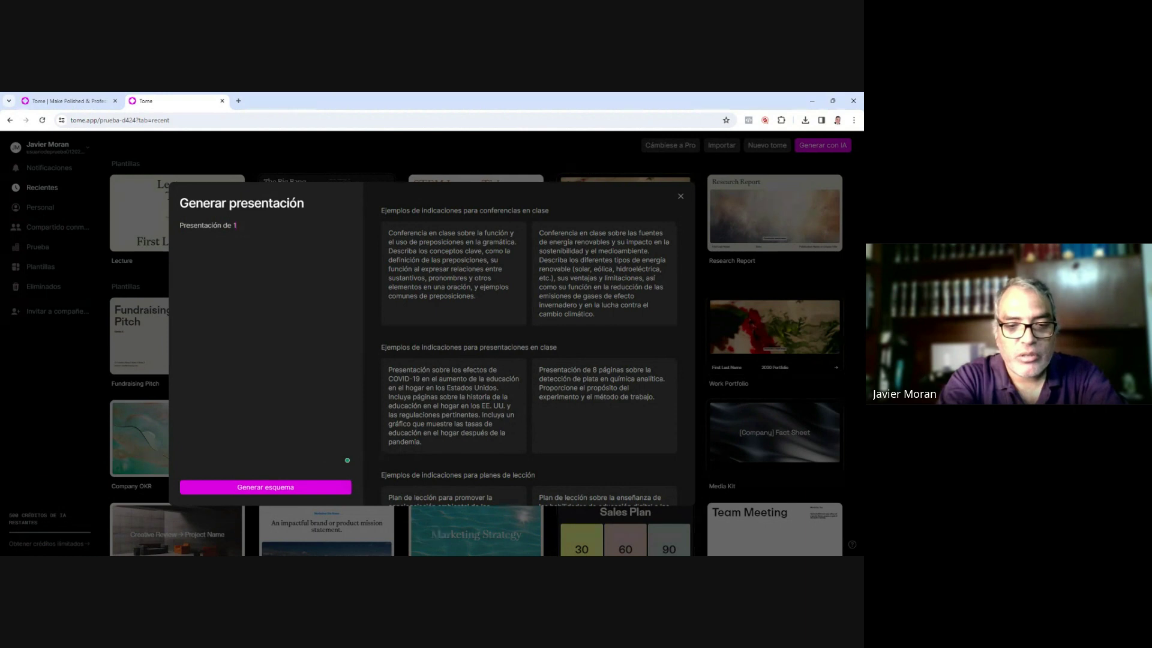
type(" 12 páginas")
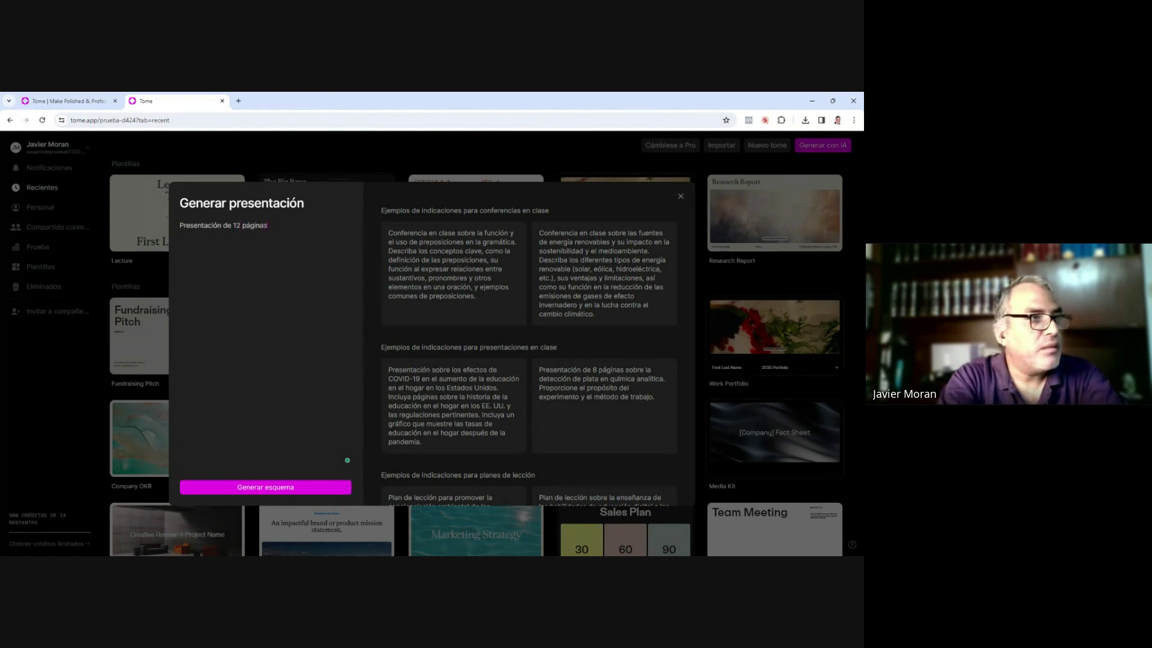
type(" sobre")
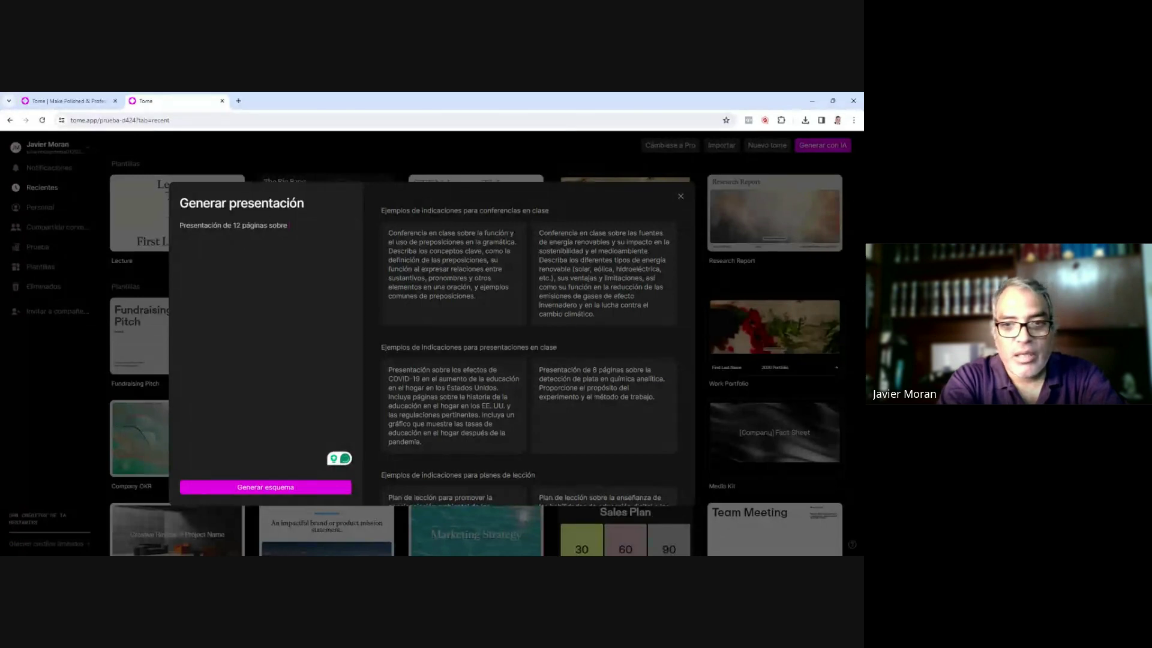
type(" el im")
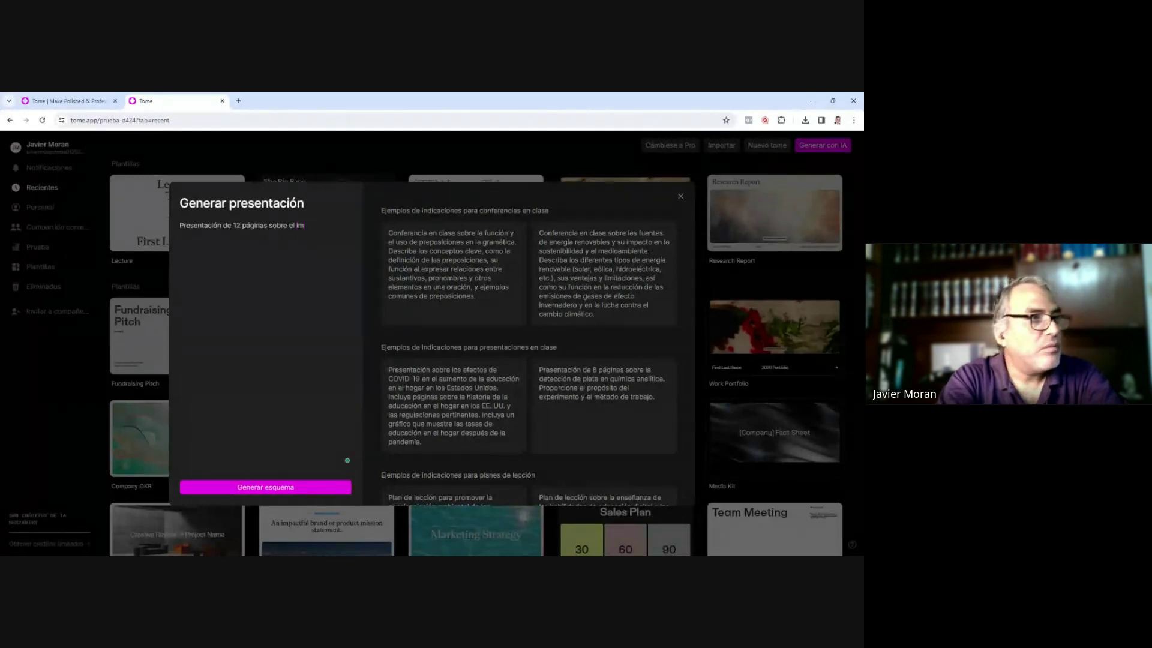
type("pacto")
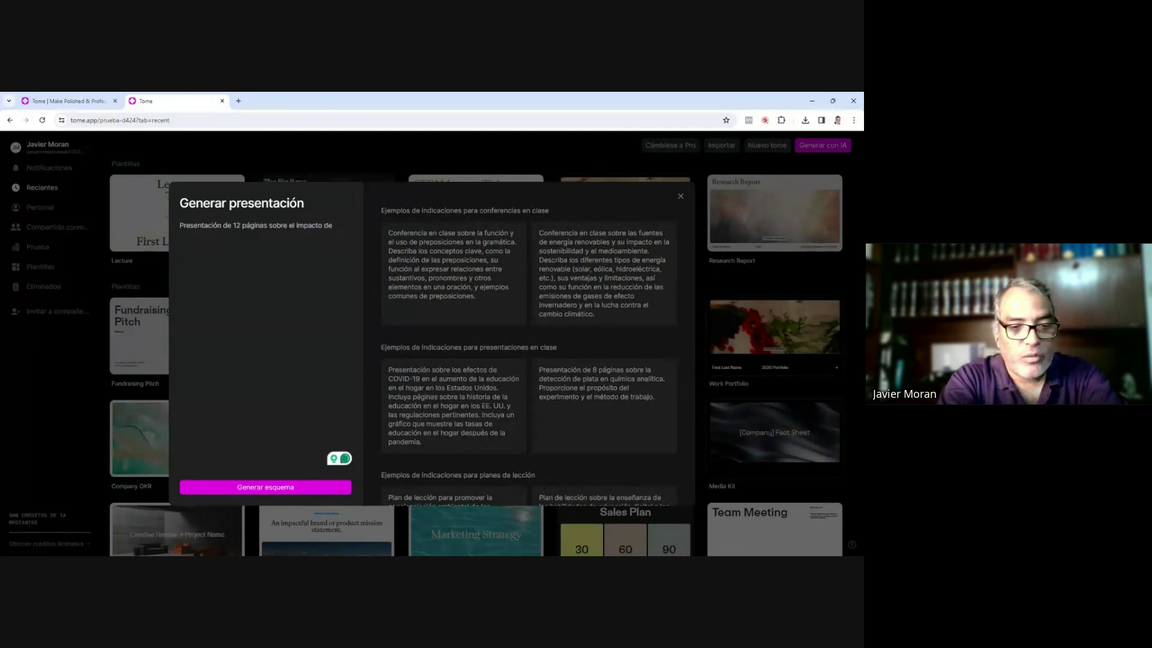
type("de el uso de ma")
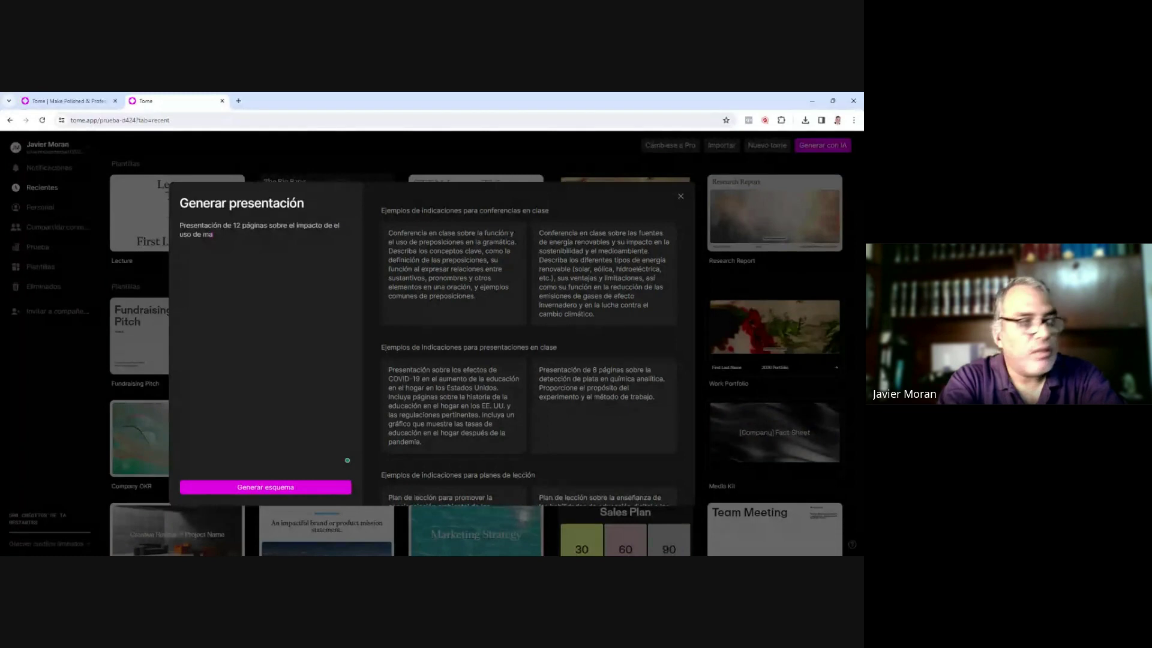
key("BackSpace")
key("BackSpace")
key("BackSpace")
key("BackSpace")
key("BackSpace")
key("BackSpace")
key("BackSpace")
key("BackSpace")
key("BackSpace")
key("BackSpace")
key("BackSpace")
key("BackSpace")
key("BackSpace")
key("BackSpace")
key("BackSpace")
key("BackSpace")
key("BackSpace")
key("BackSpace")
key("BackSpace")
key("BackSpace")
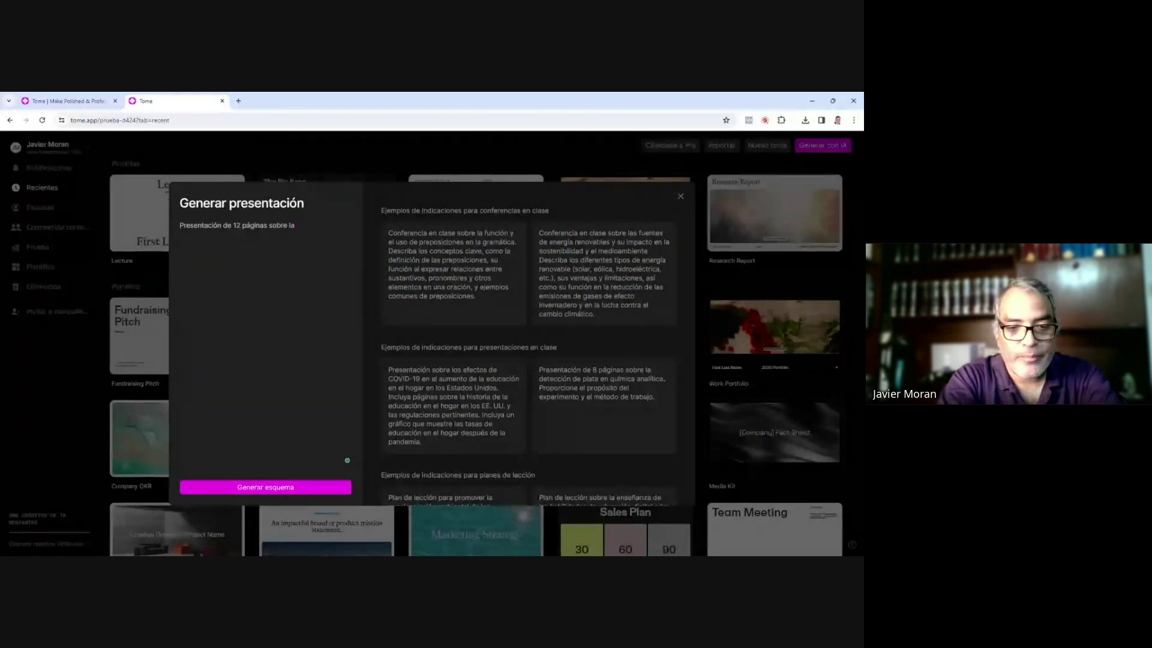
type("importancia d")
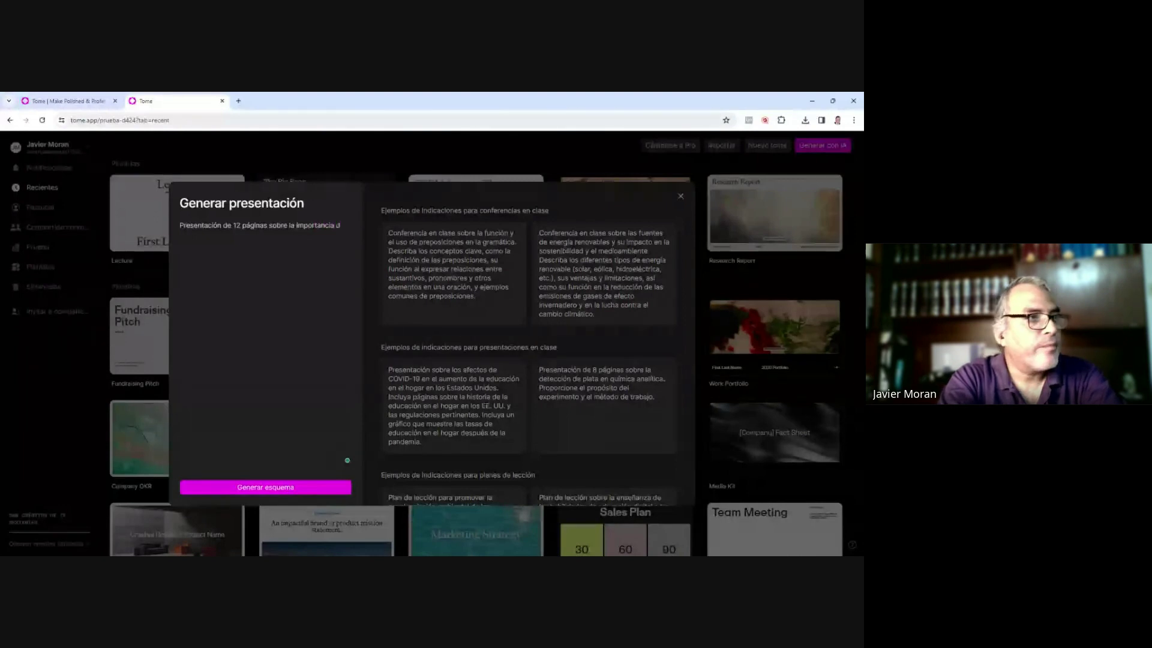
type("e")
type("l la")
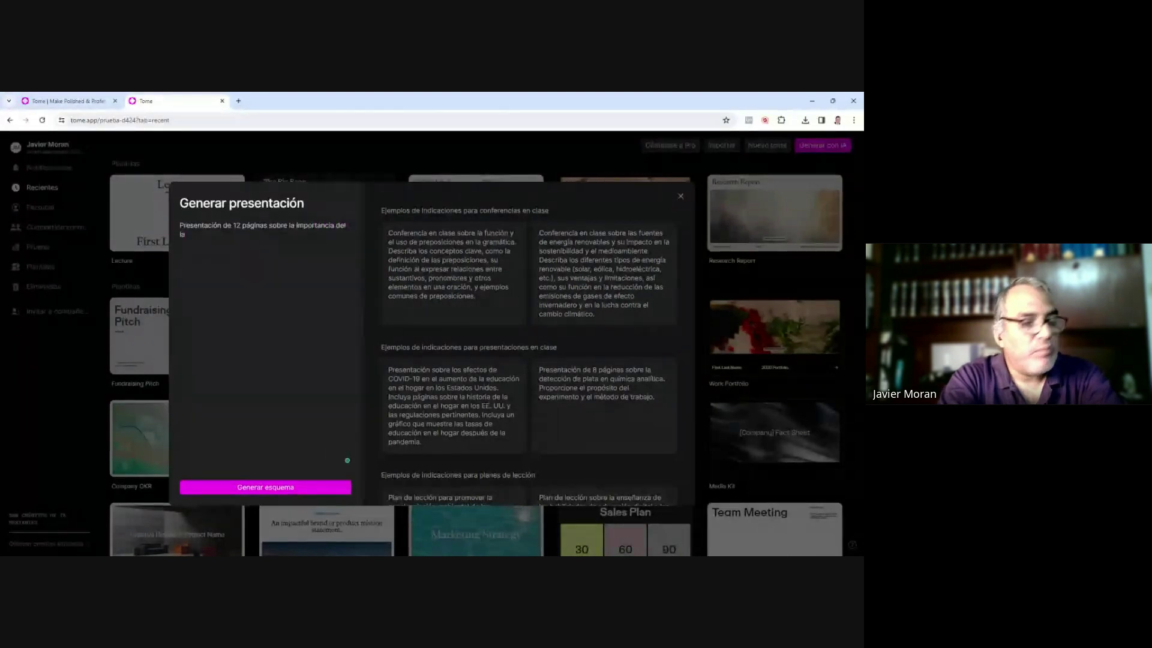
type("vado de manos")
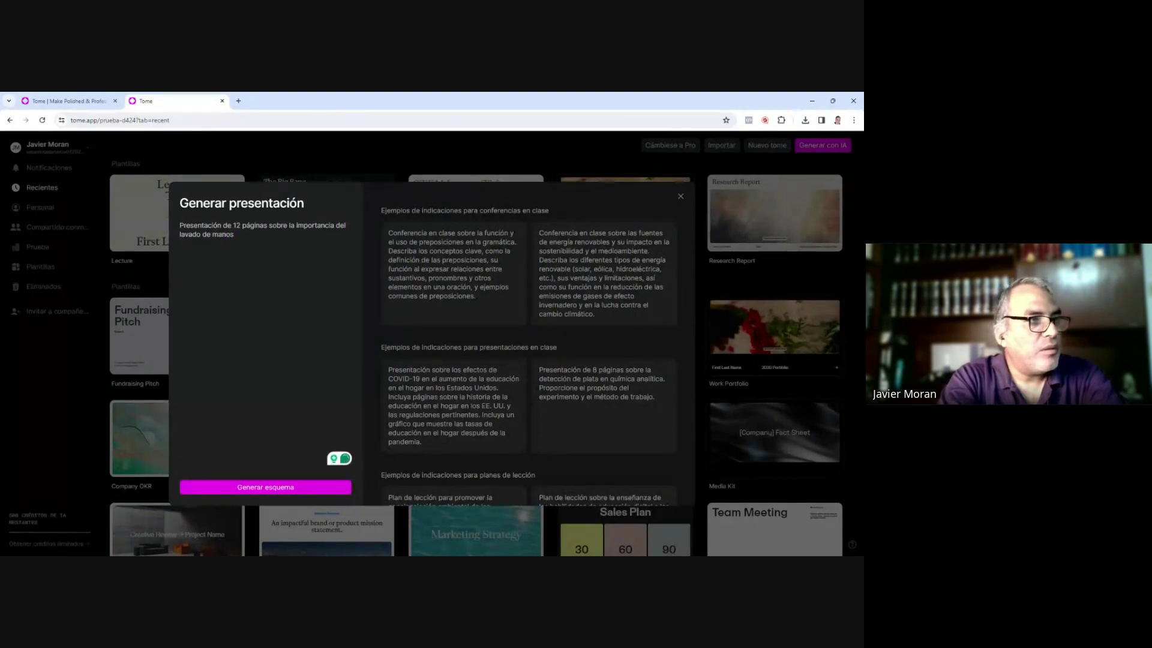
type(" en la sa")
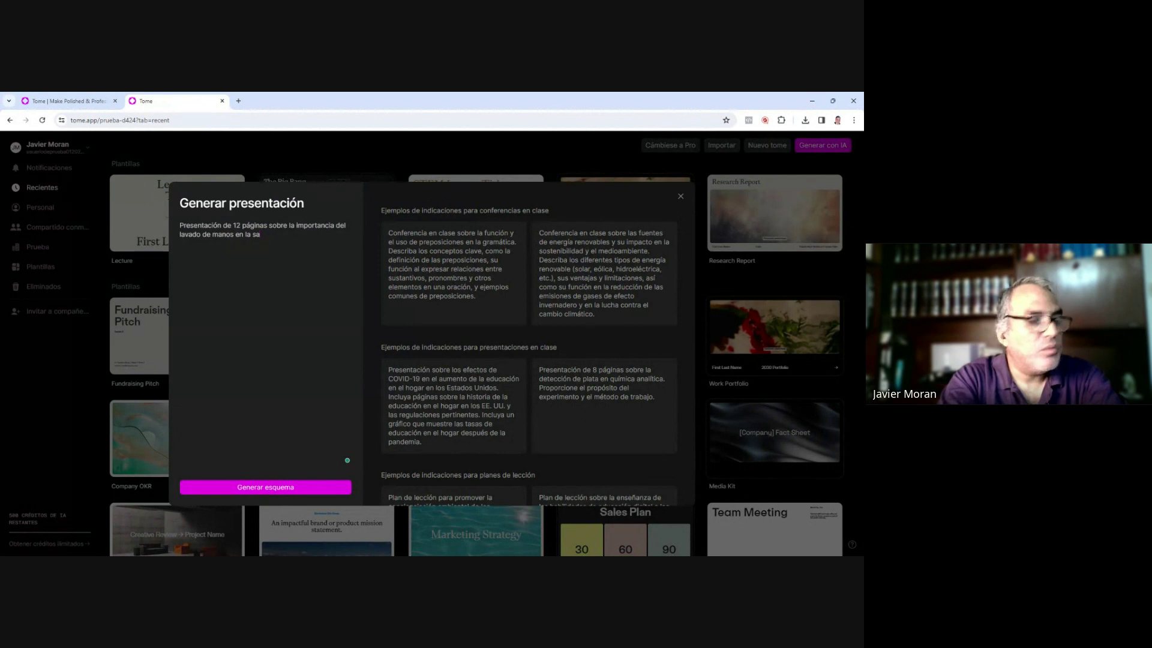
type("lud p")
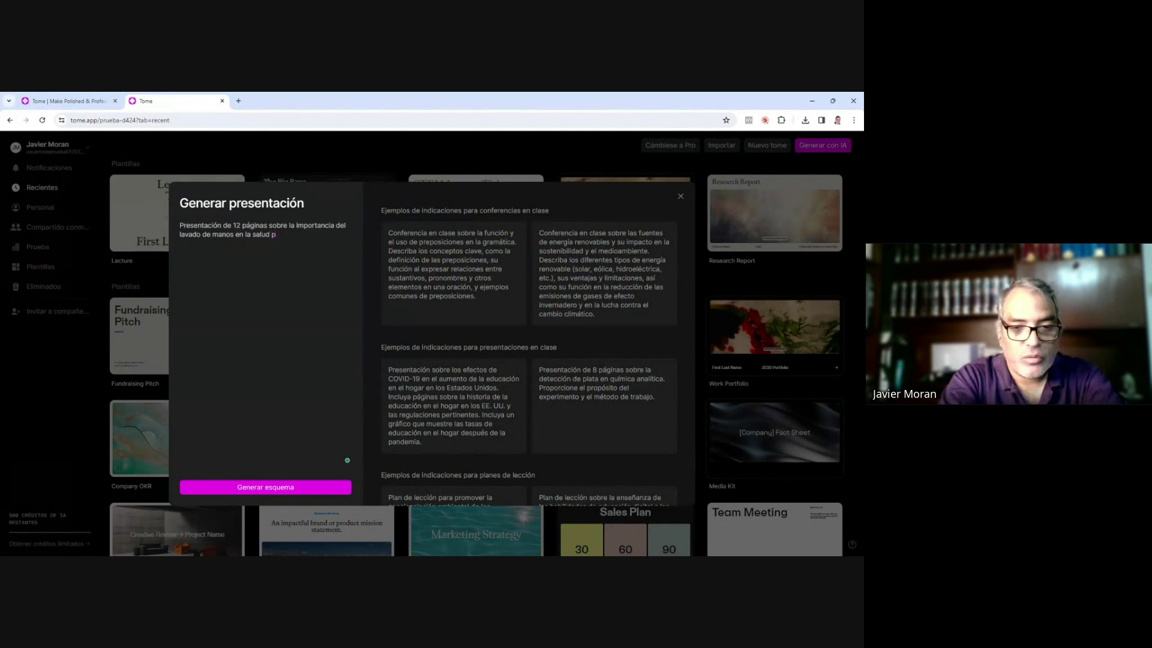
type("ública.")
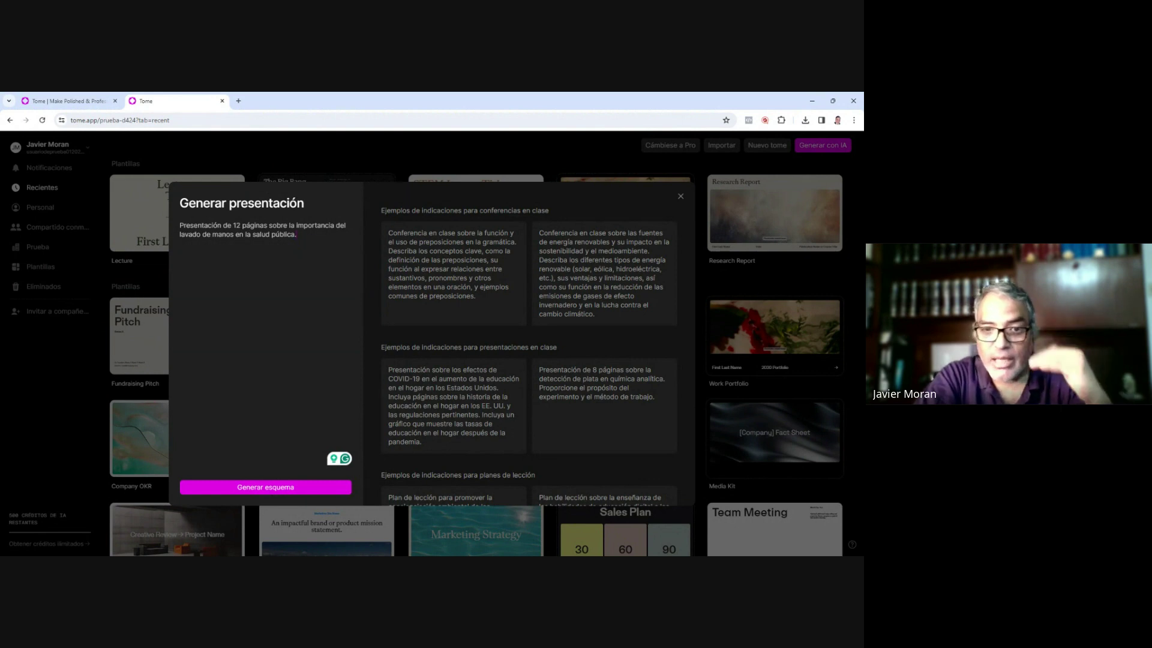
Generate the outline and review its 12 sections, starting with Introducción.
left_click(276, 490)
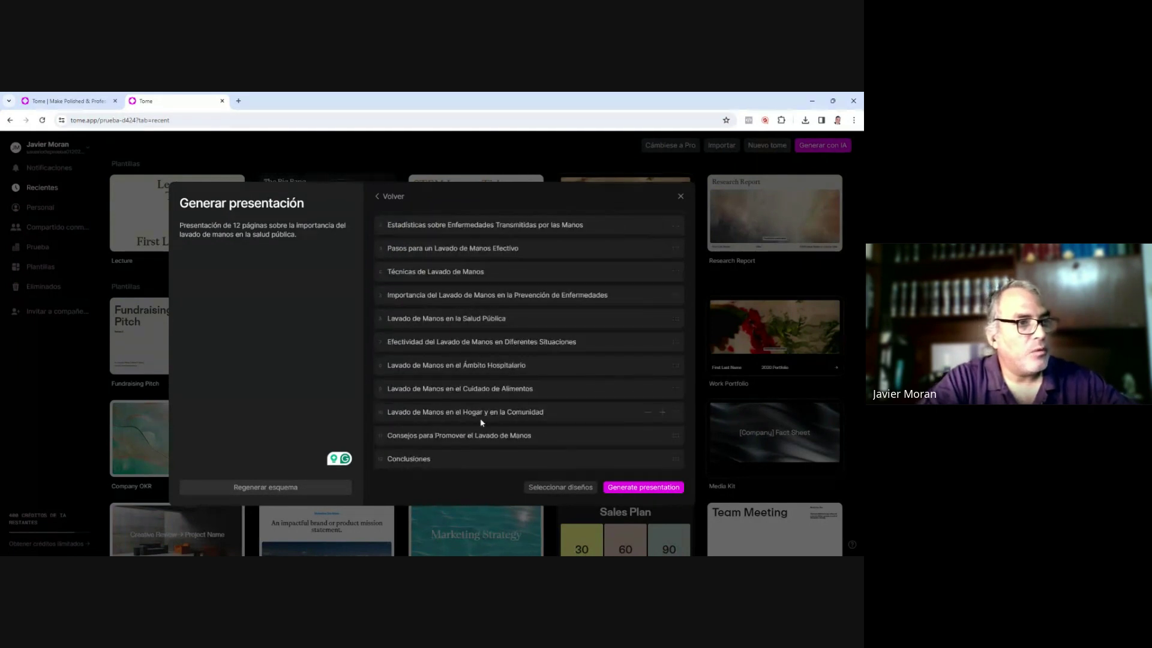
scroll(486, 423, "up", 5)
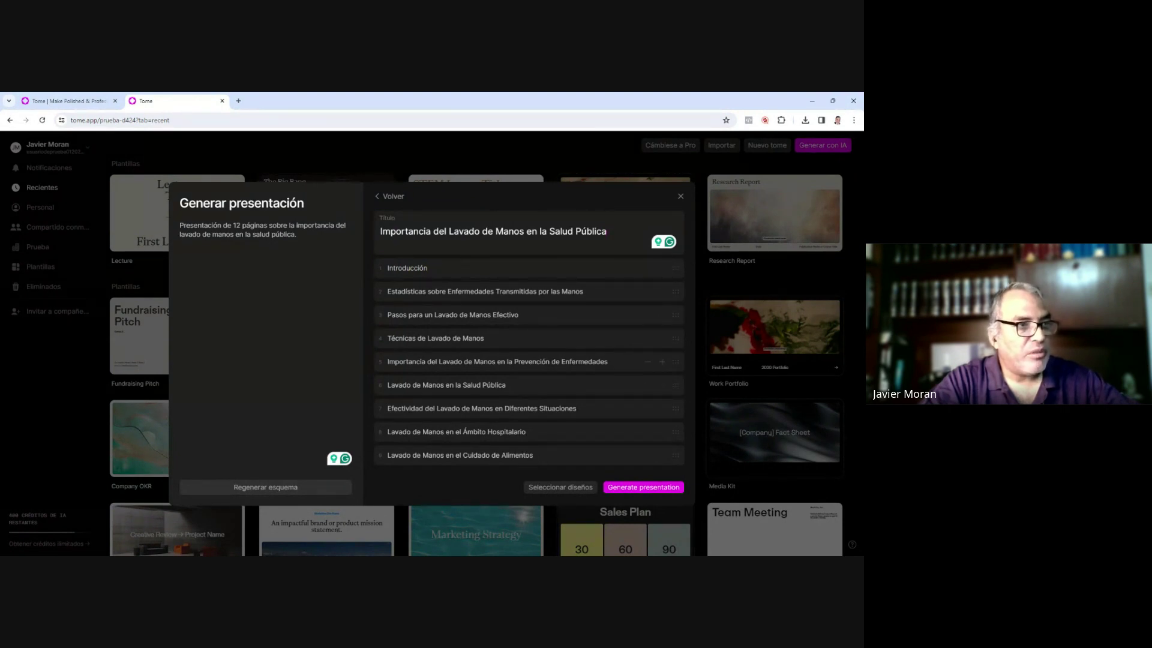
scroll(654, 385, "down", 1)
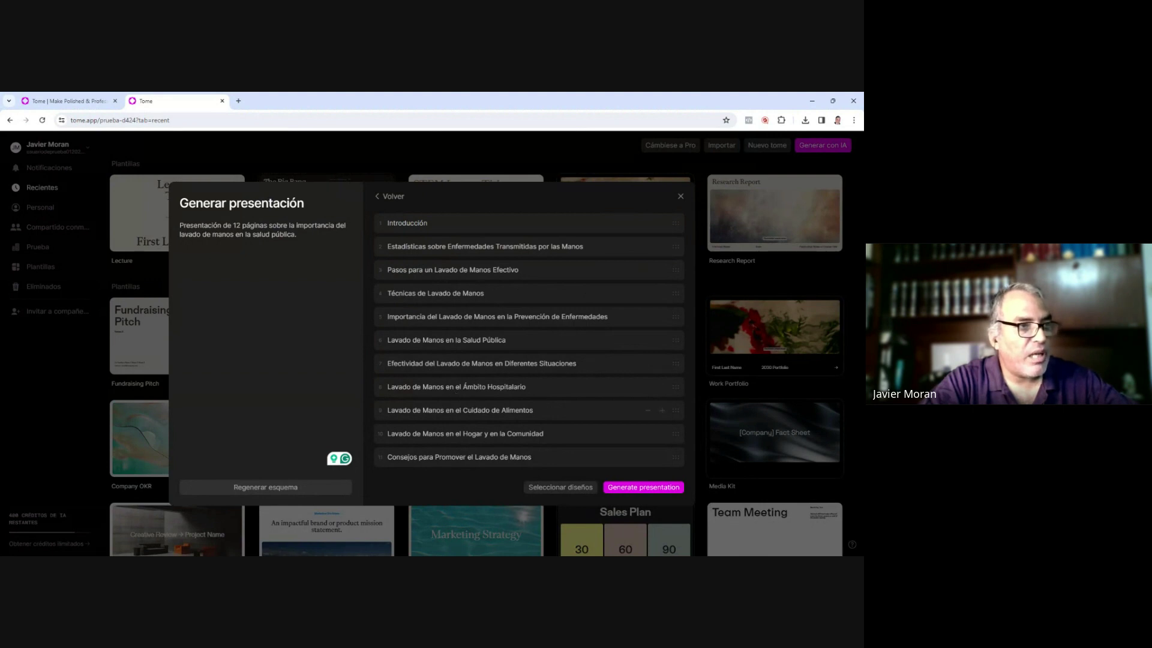
scroll(654, 411, "down", 1)
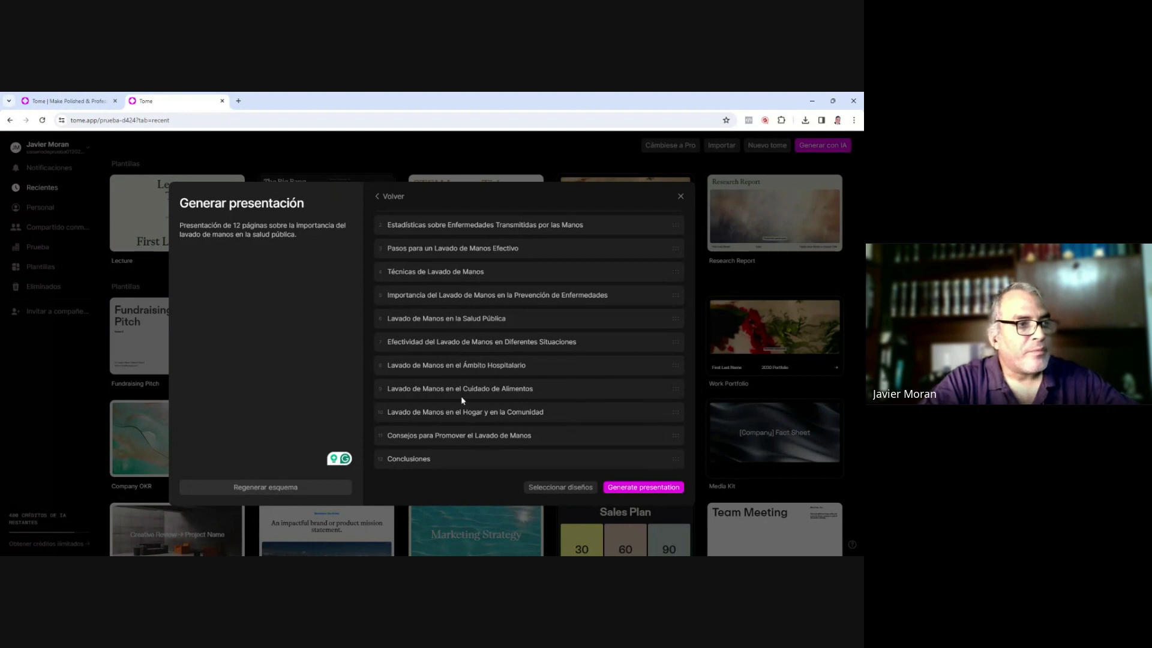
scroll(503, 378, "up", 3)
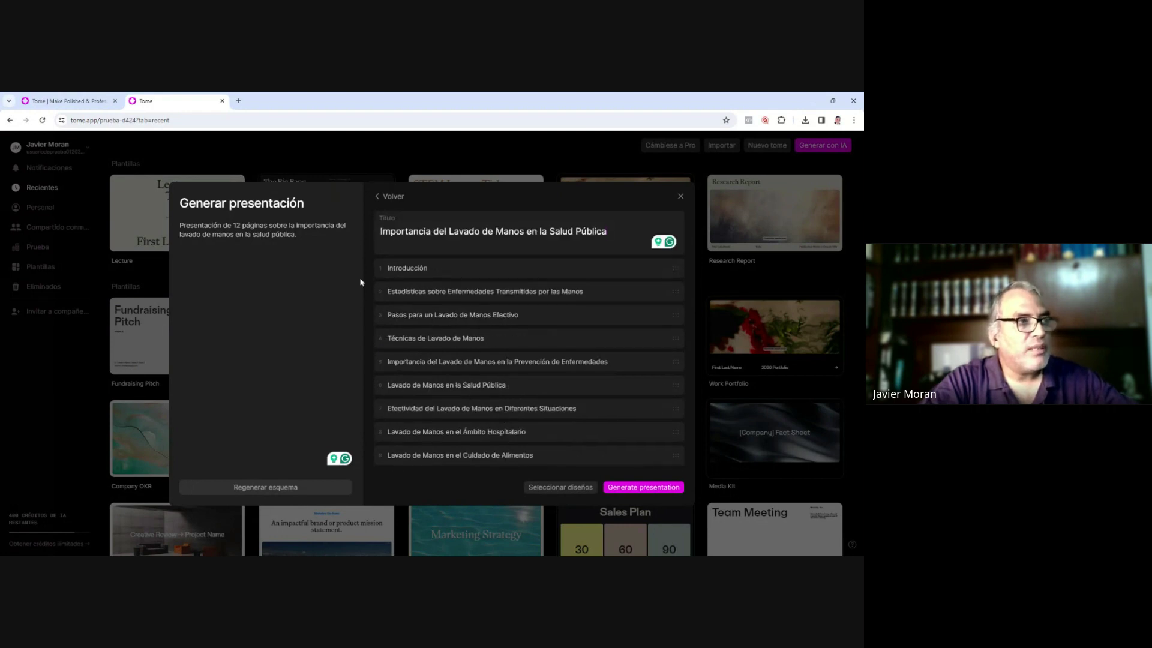
scroll(426, 378, "down", 2)
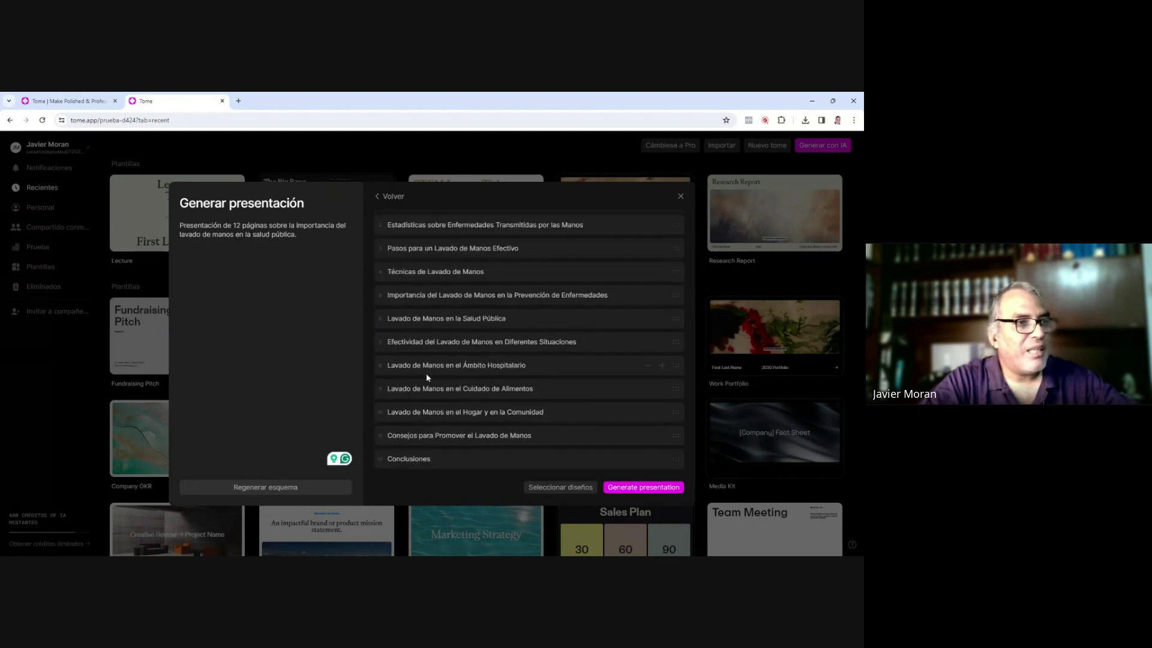
scroll(428, 377, "up", 2)
scroll(429, 378, "down", 3)
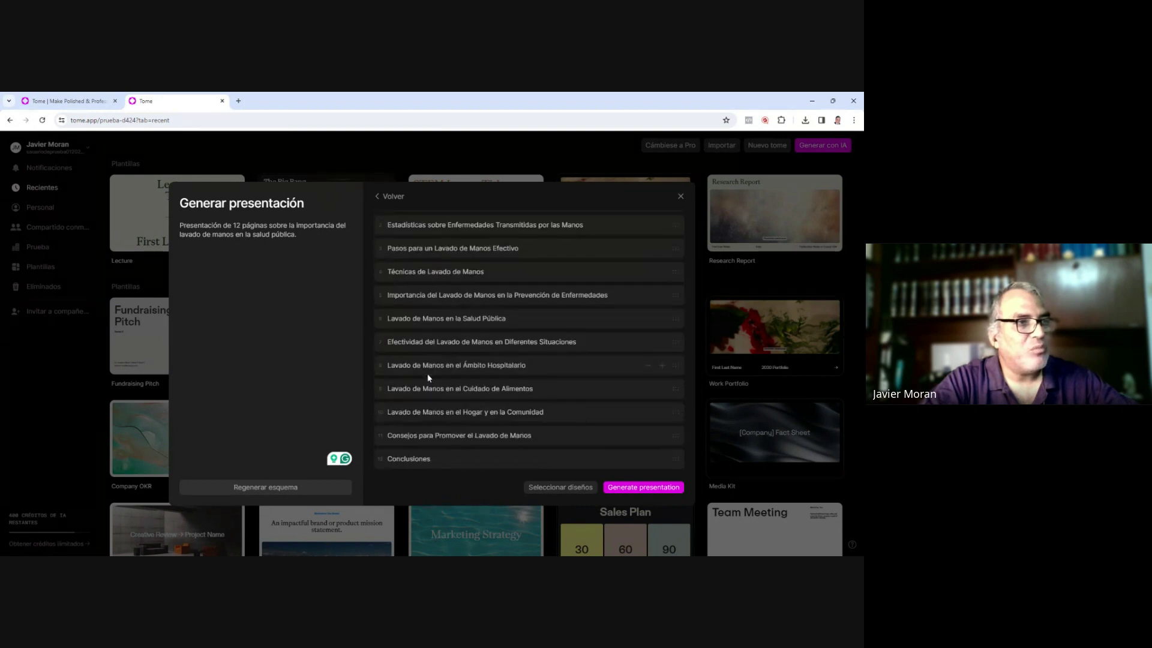
scroll(420, 372, "up", 3)
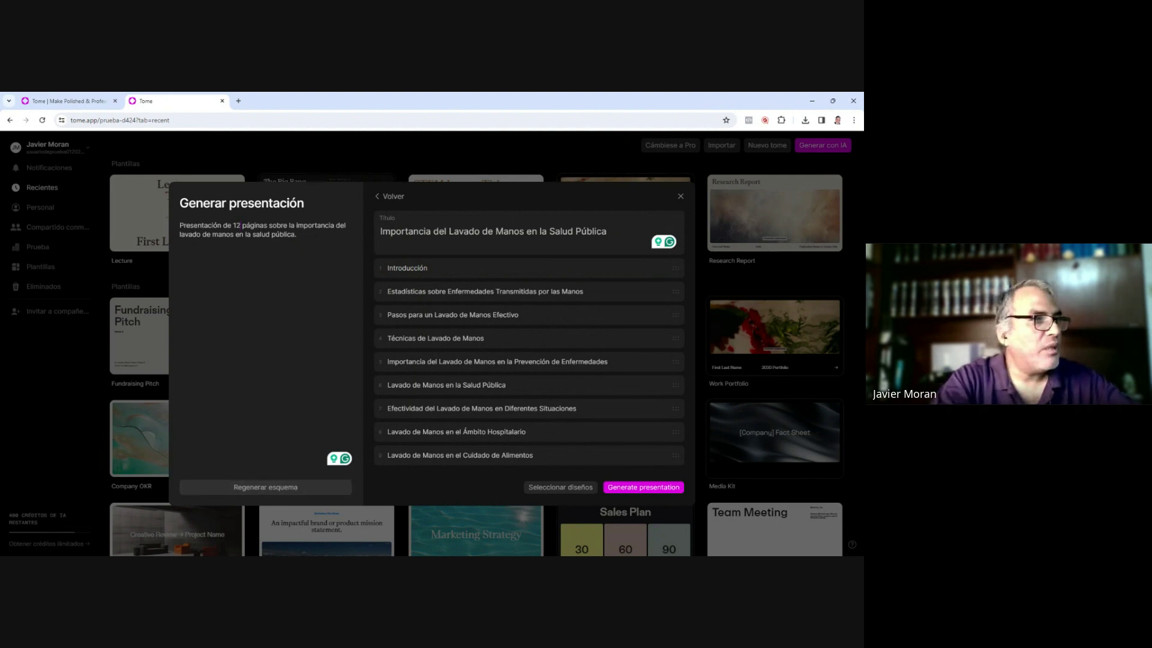
Change the page count from 12 to 8 and regenerate the outline twice.
key("BackSpace")
key("BackSpace")
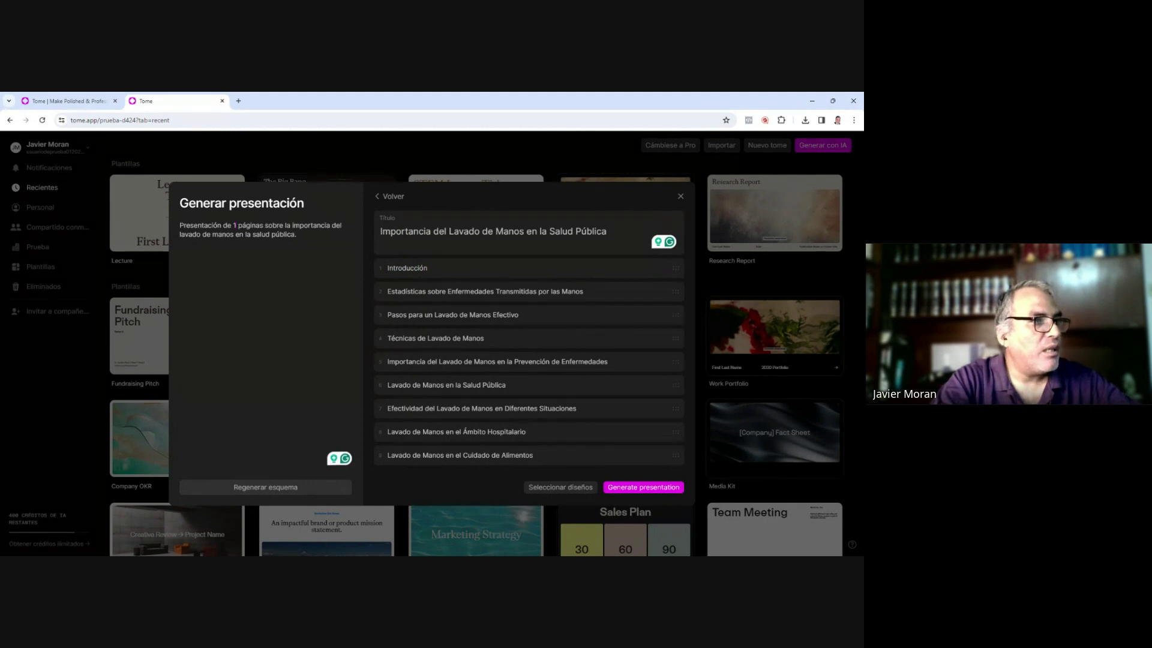
type("8")
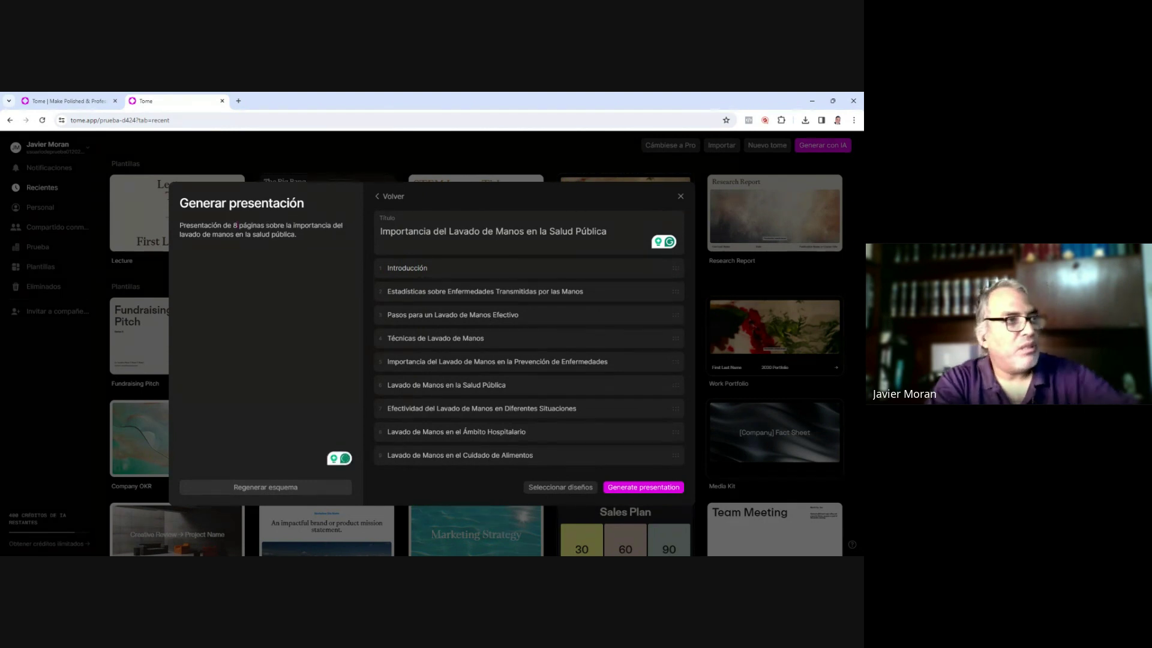
left_click(260, 488)
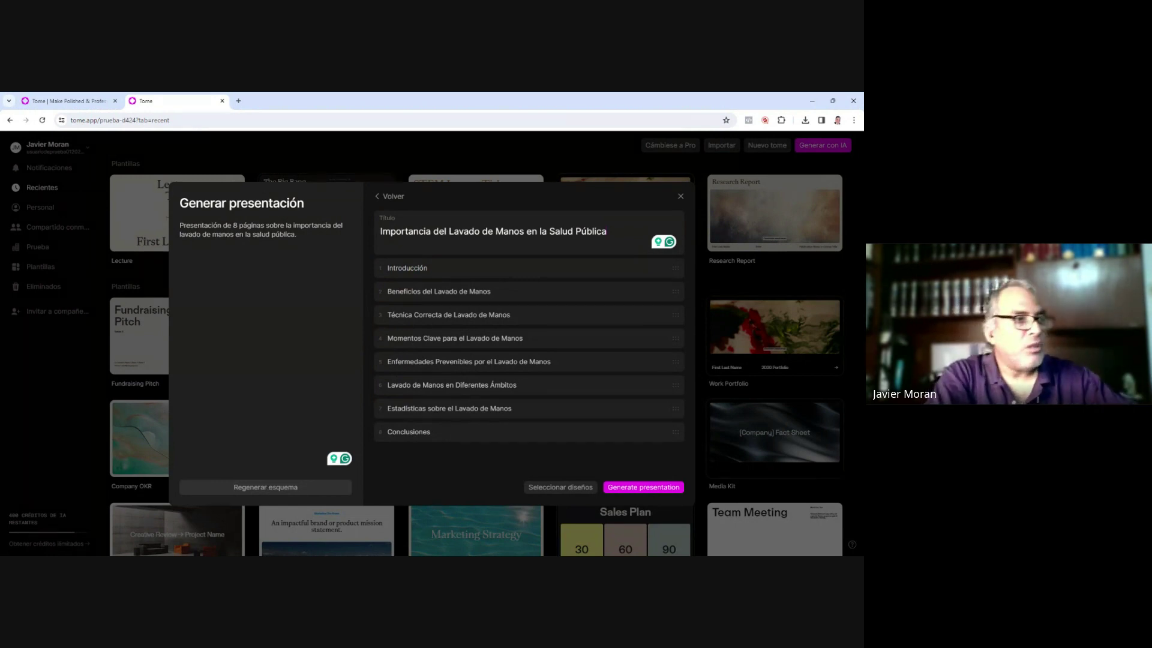
left_click(267, 489)
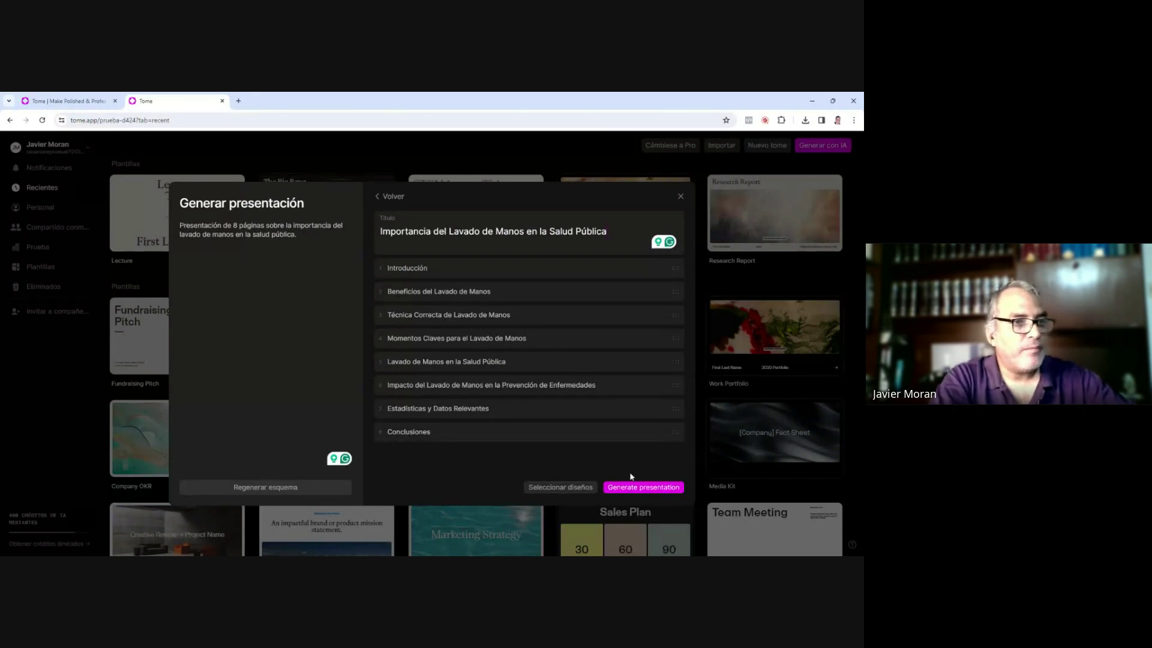
Generate the deck from the outline and give the title slide the hand-washing photo layout.
left_click(639, 491)
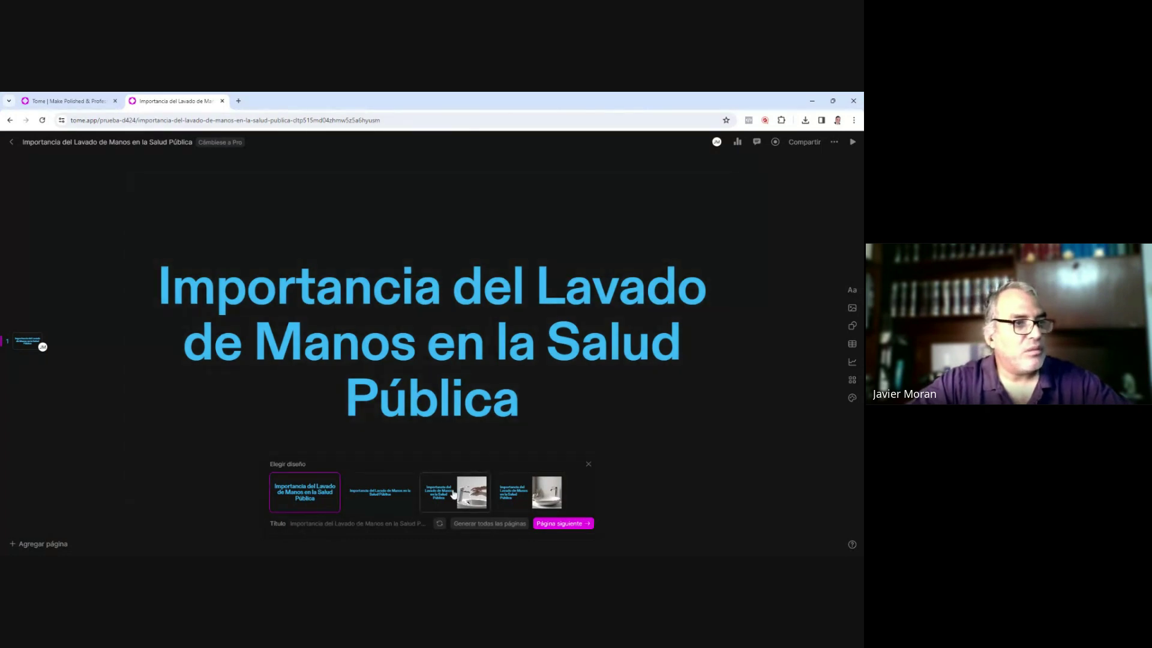
left_click(398, 498)
left_click(449, 498)
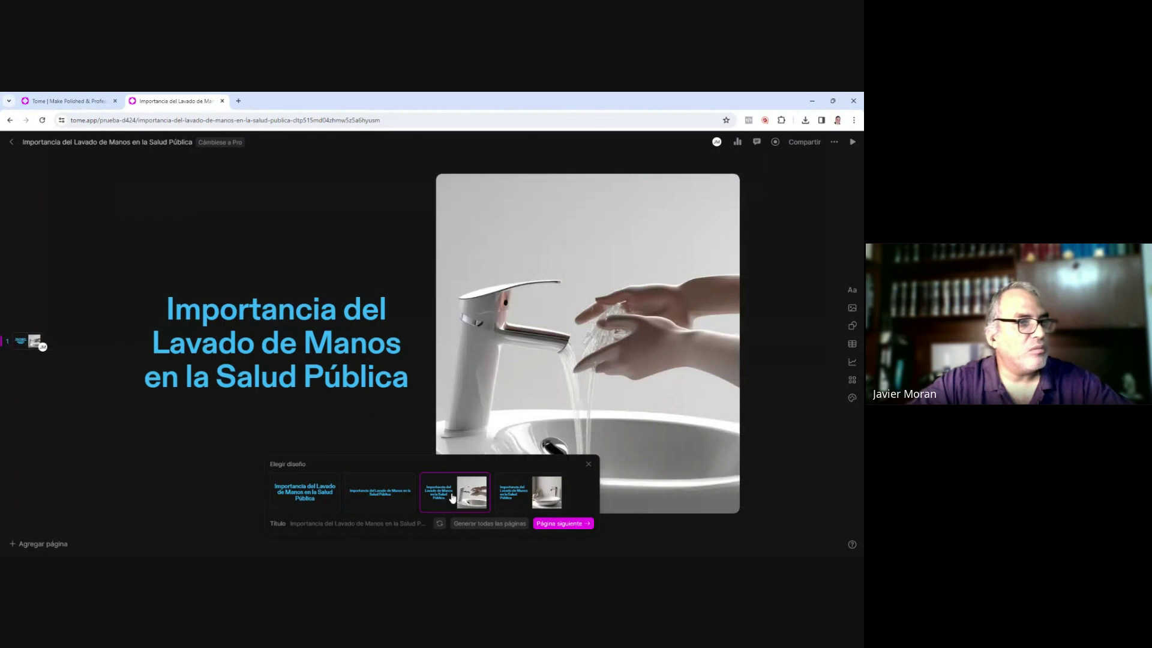
left_click(532, 493)
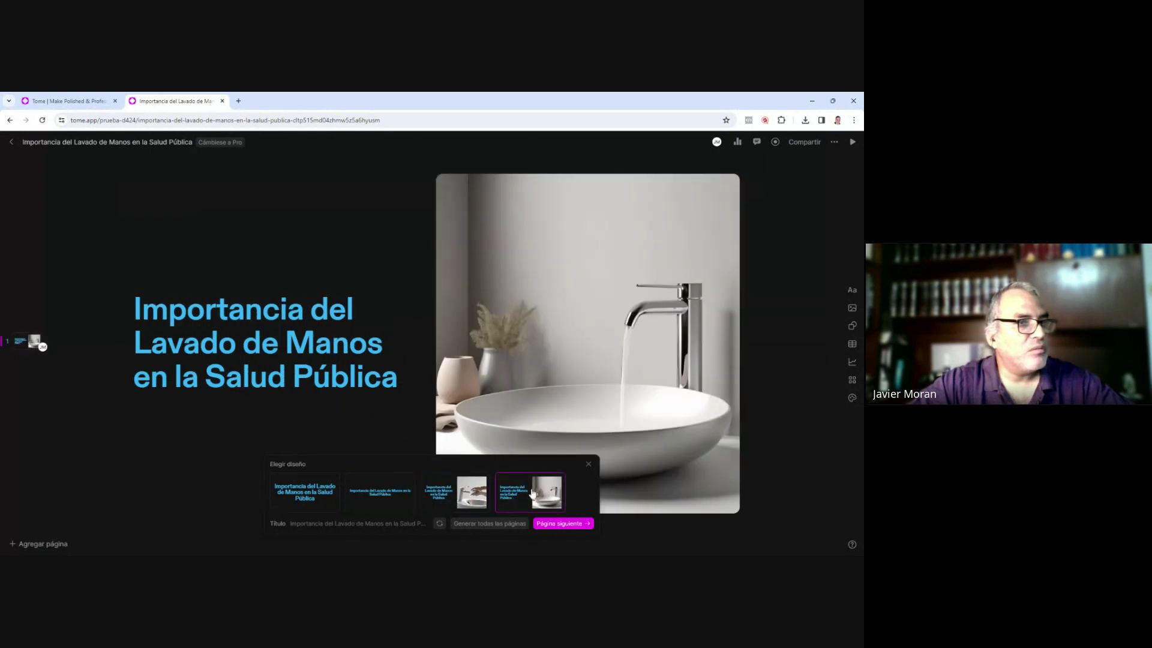
left_click(464, 491)
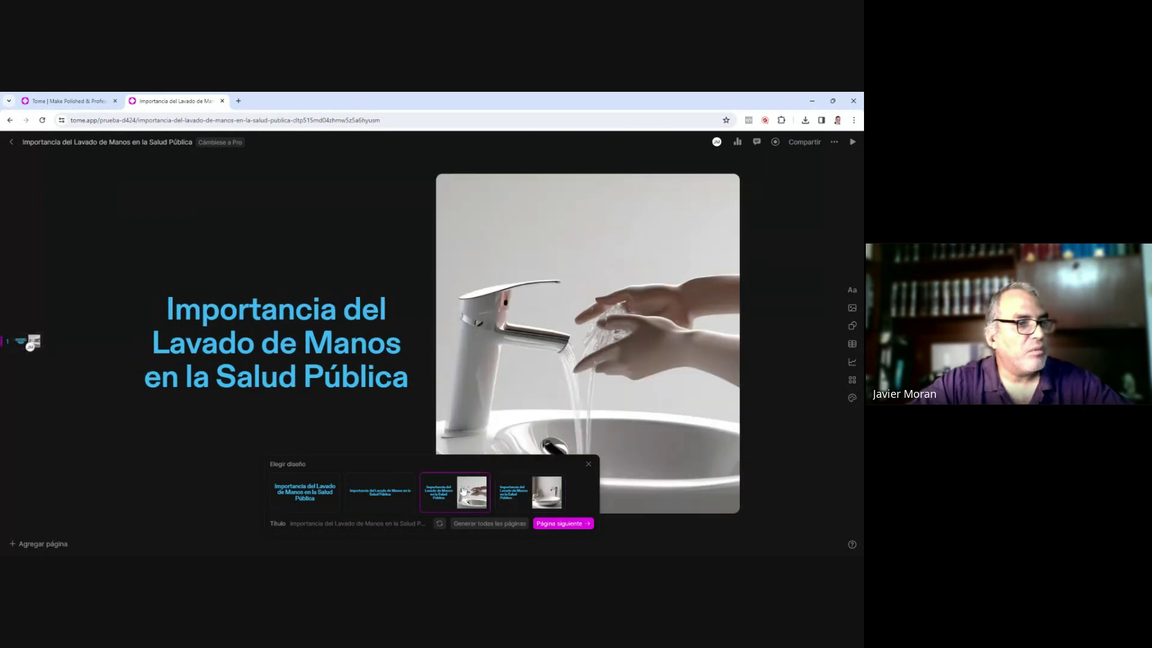
left_click(563, 524)
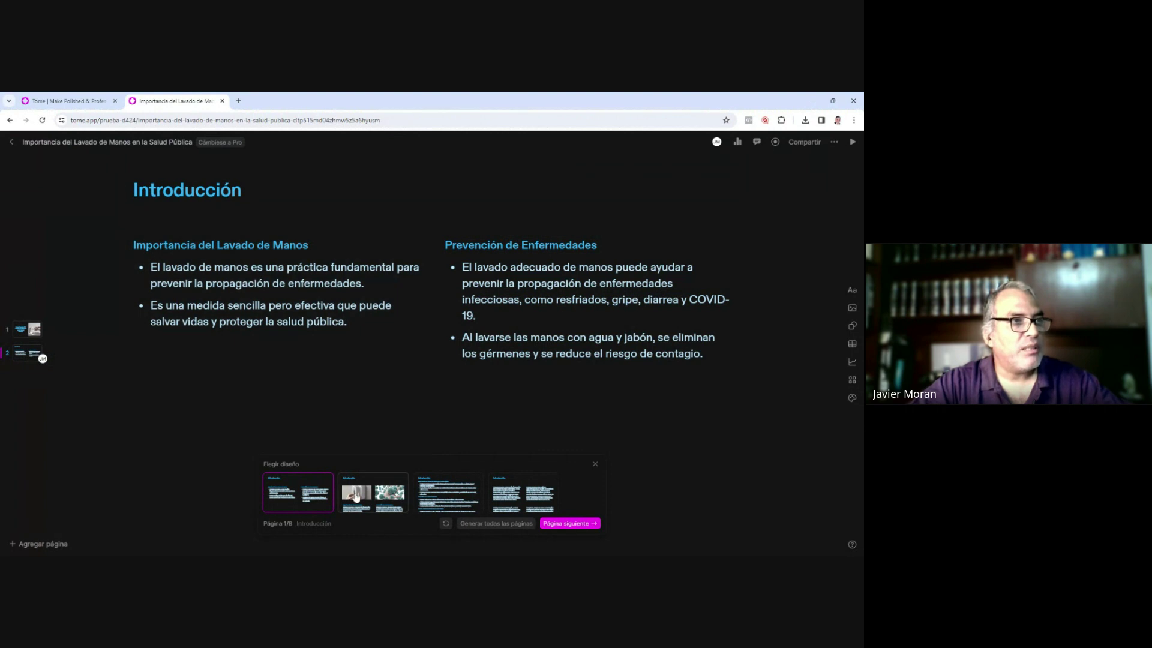
After comparing several layouts, give the Introducción slide the two image cards layout and advance.
left_click(355, 494)
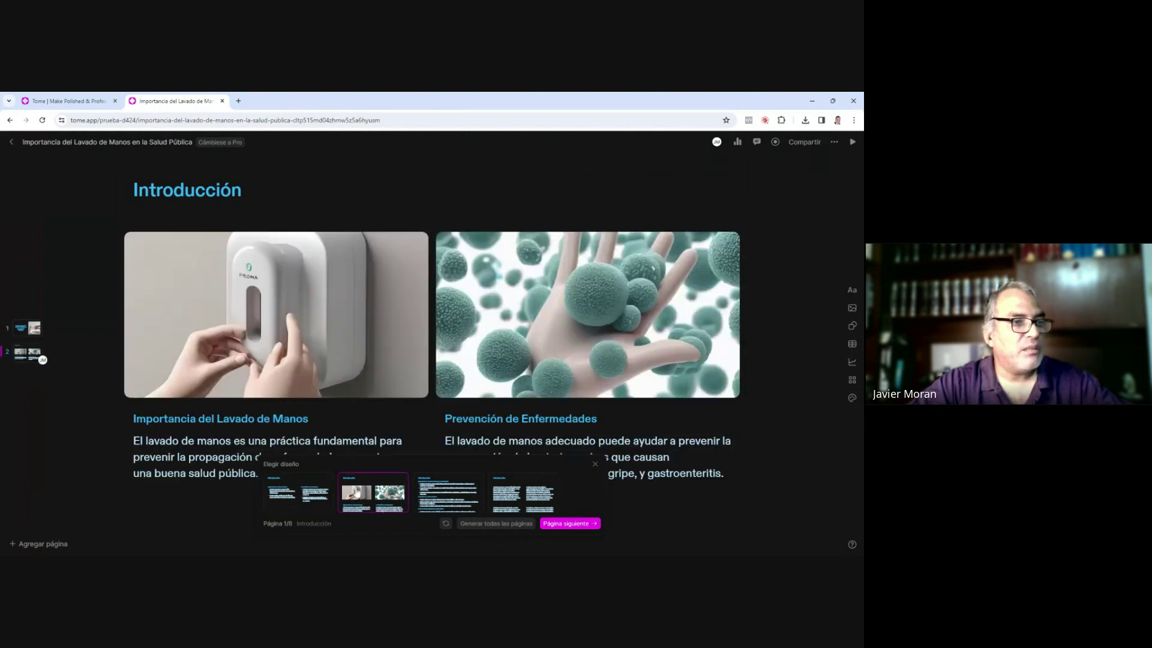
left_click(451, 486)
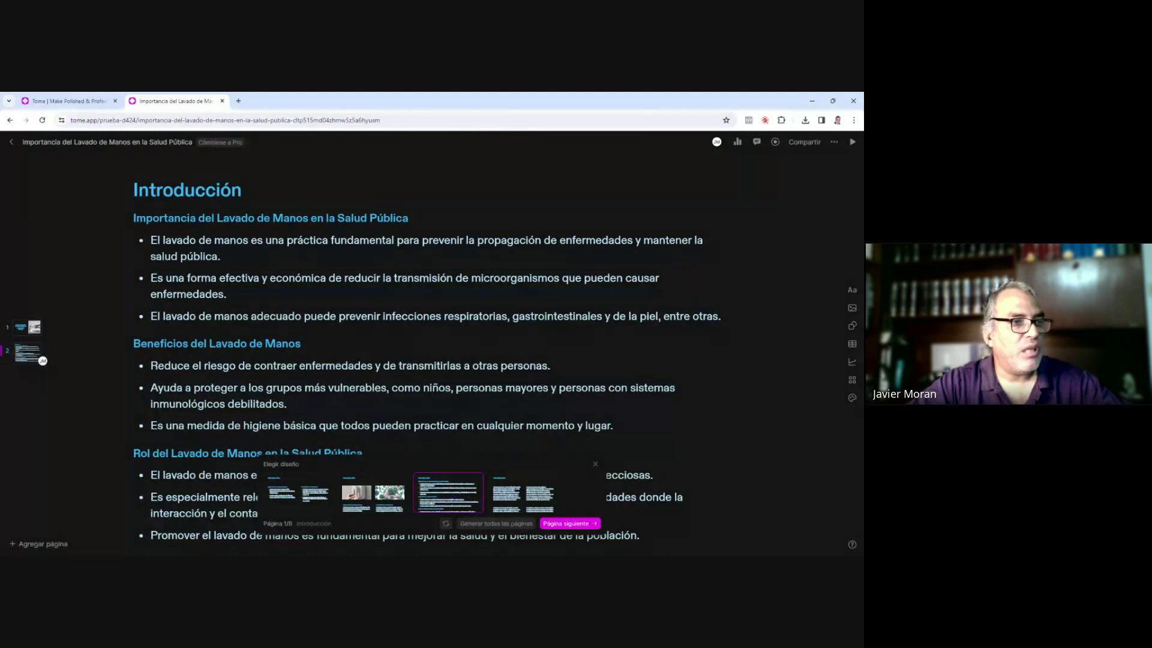
left_click(514, 492)
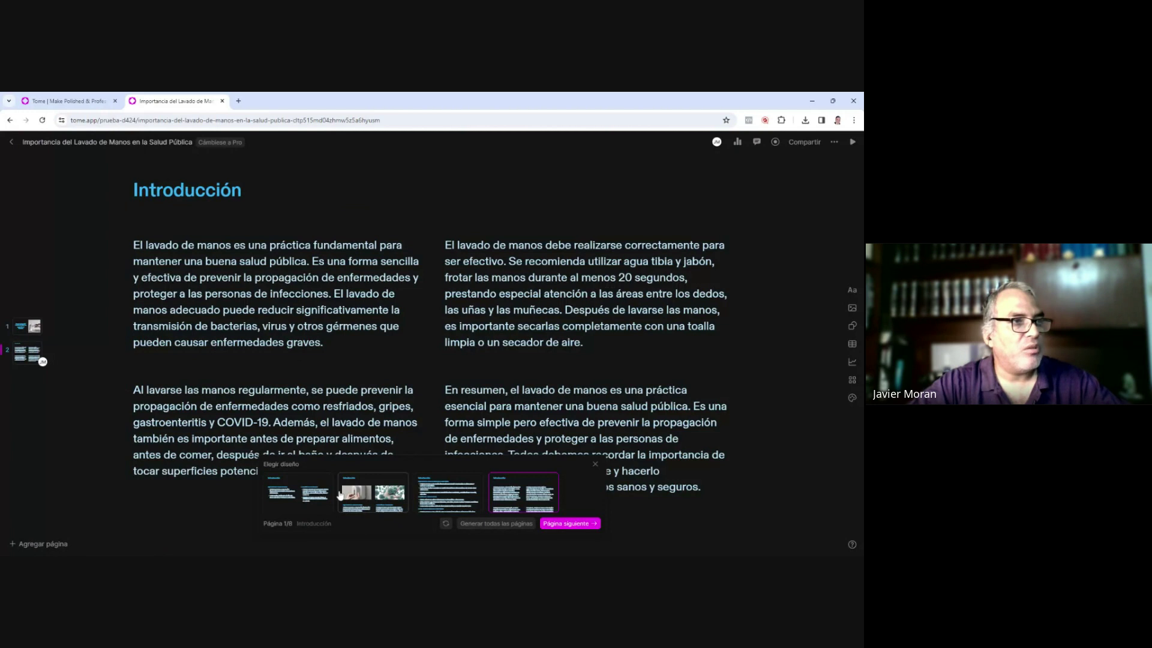
left_click(298, 492)
left_click(503, 490)
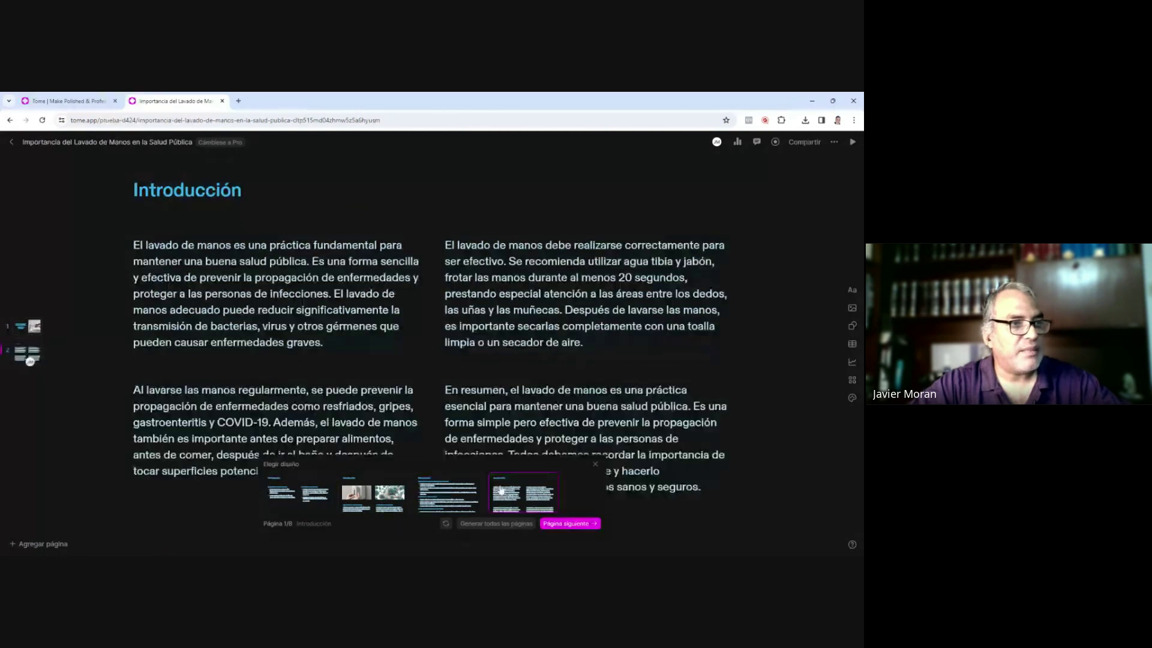
left_click(436, 492)
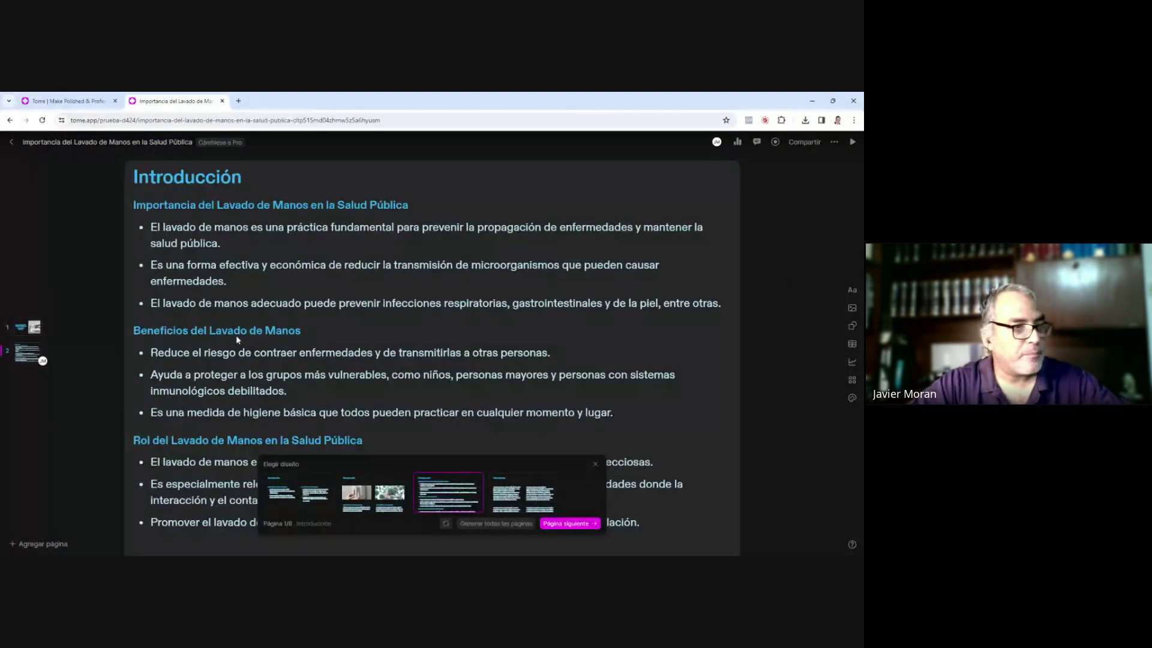
key("Left")
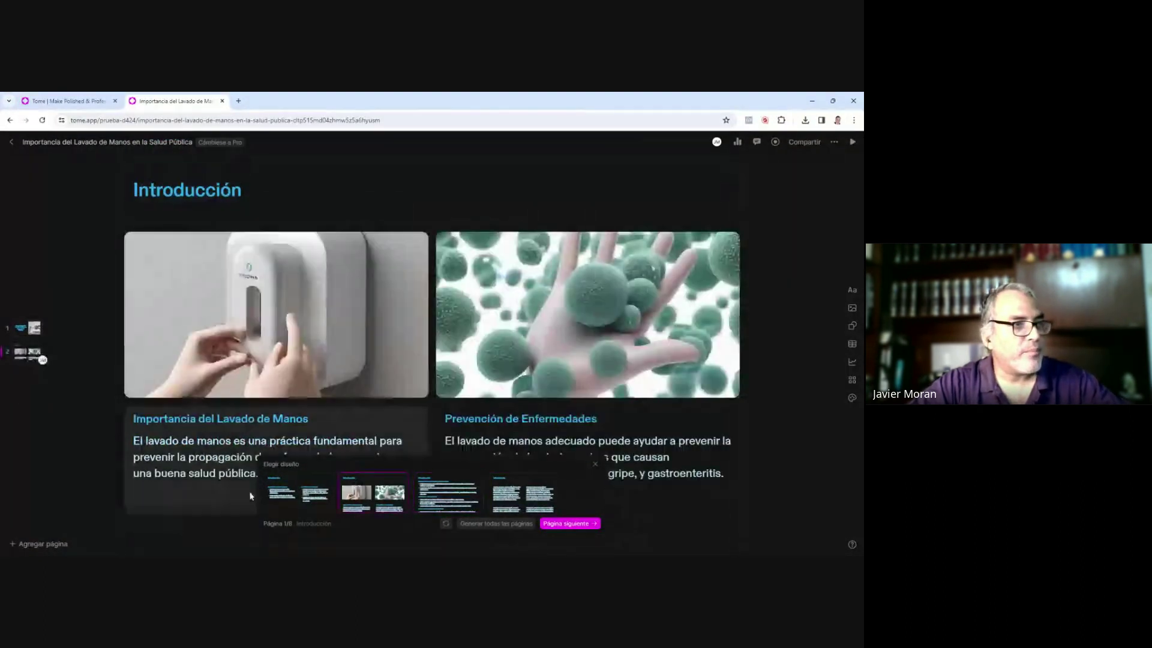
left_click(265, 493)
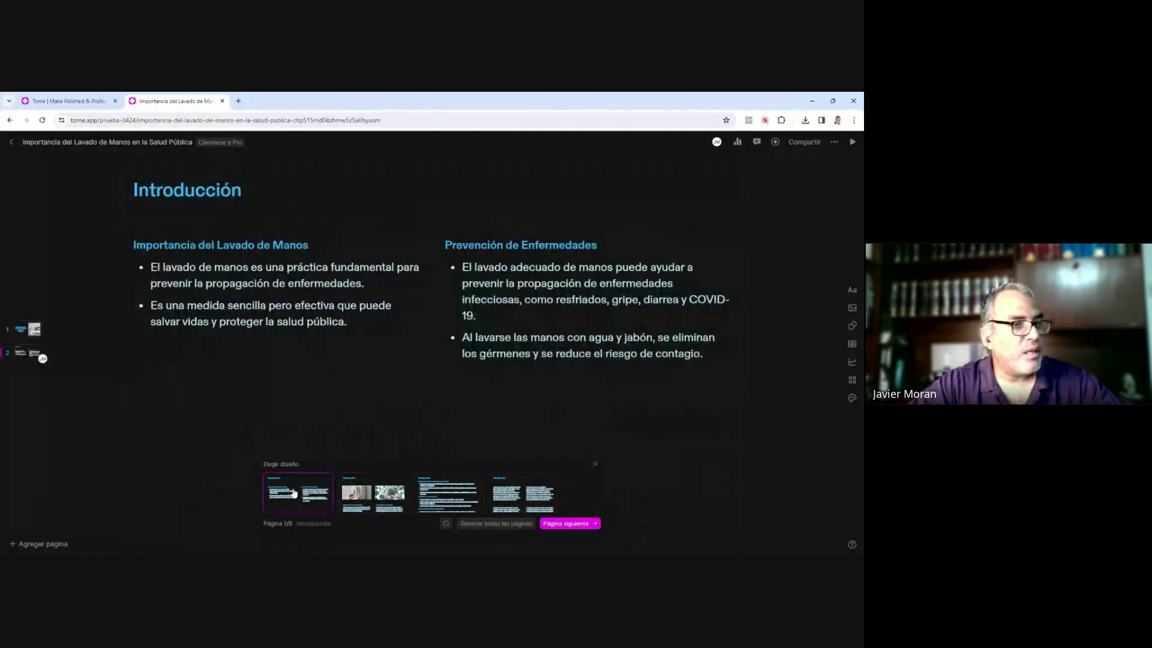
left_click(370, 494)
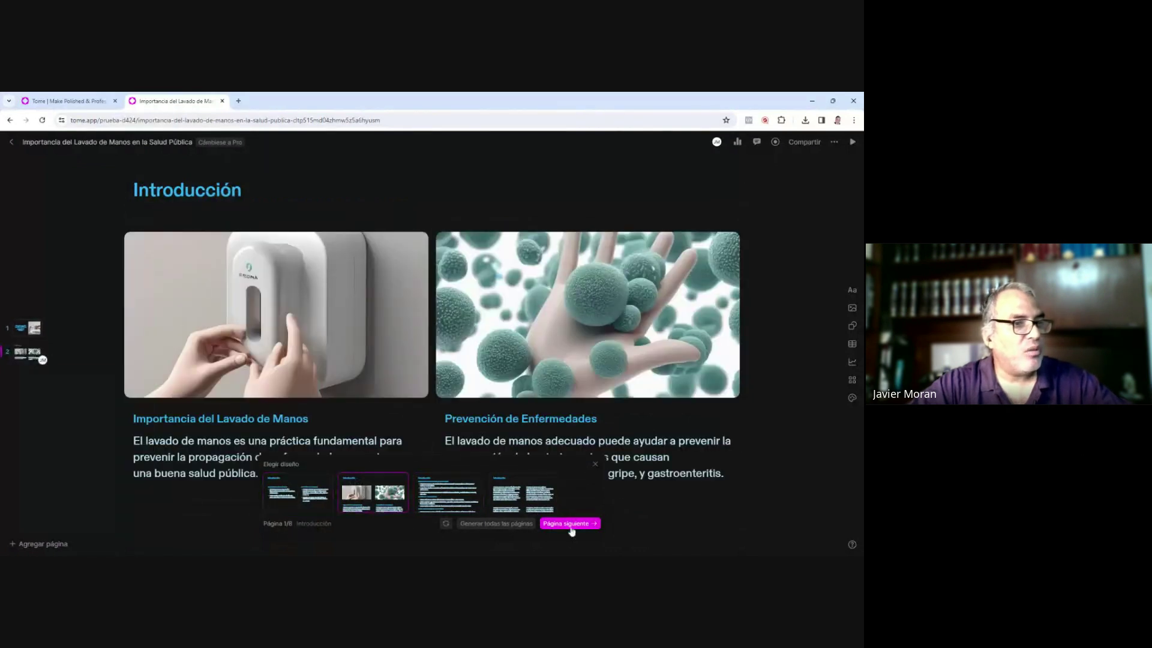
left_click(570, 524)
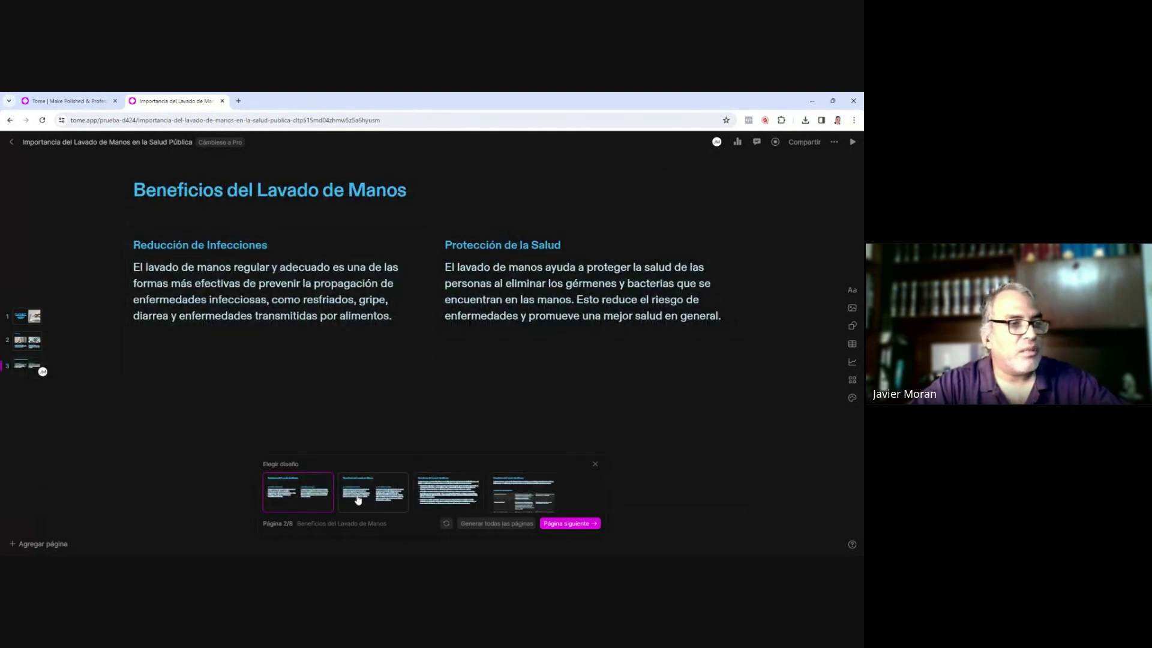
Keep the two-column layout for Beneficios after trying the intro-bullets and table layouts.
left_click(432, 495)
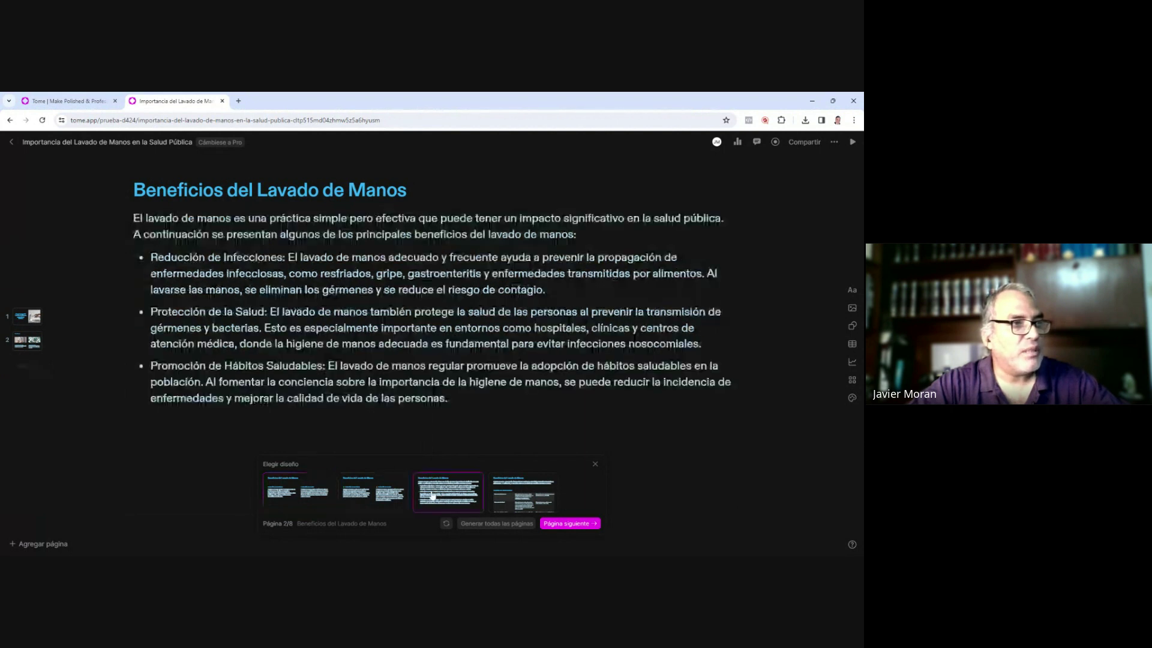
left_click(492, 495)
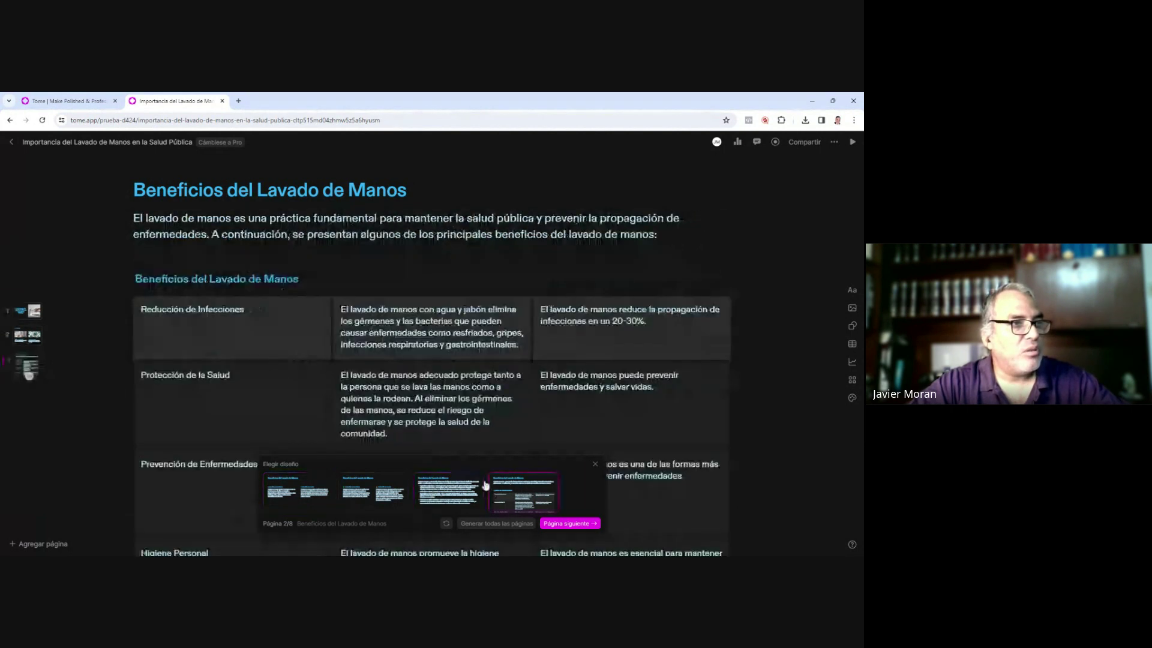
scroll(379, 346, "down", 3)
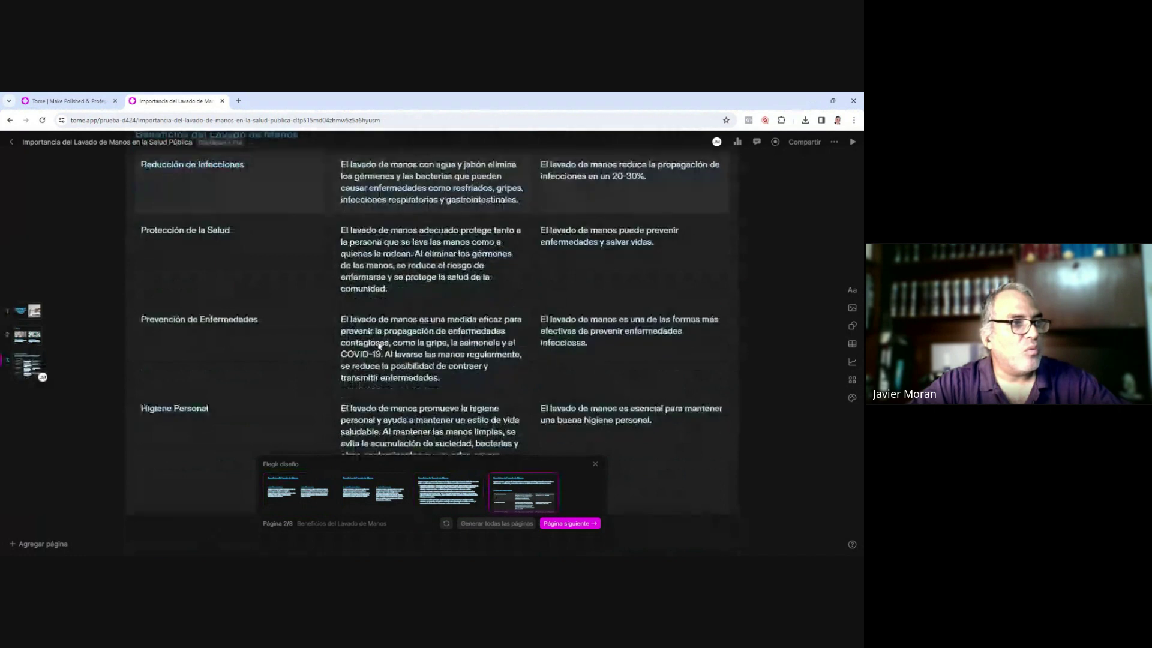
scroll(379, 346, "up", 3)
left_click(295, 490)
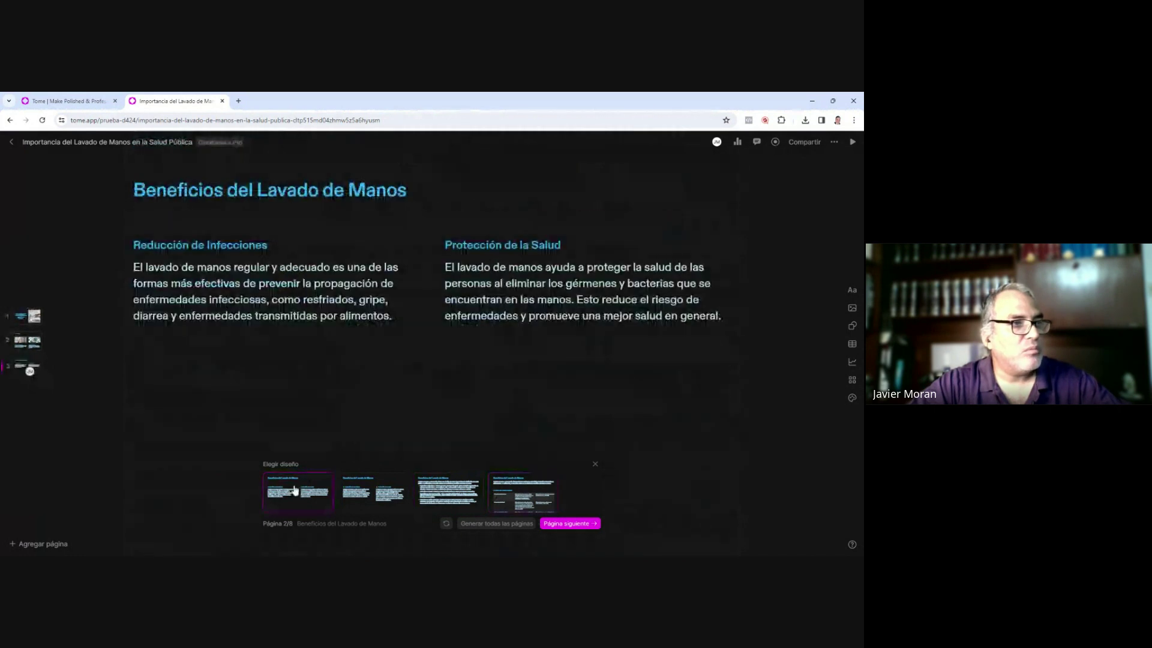
Return to the dashboard, reopen the hand-washing tome, then bring up the Generar con IA outline.
left_click(11, 142)
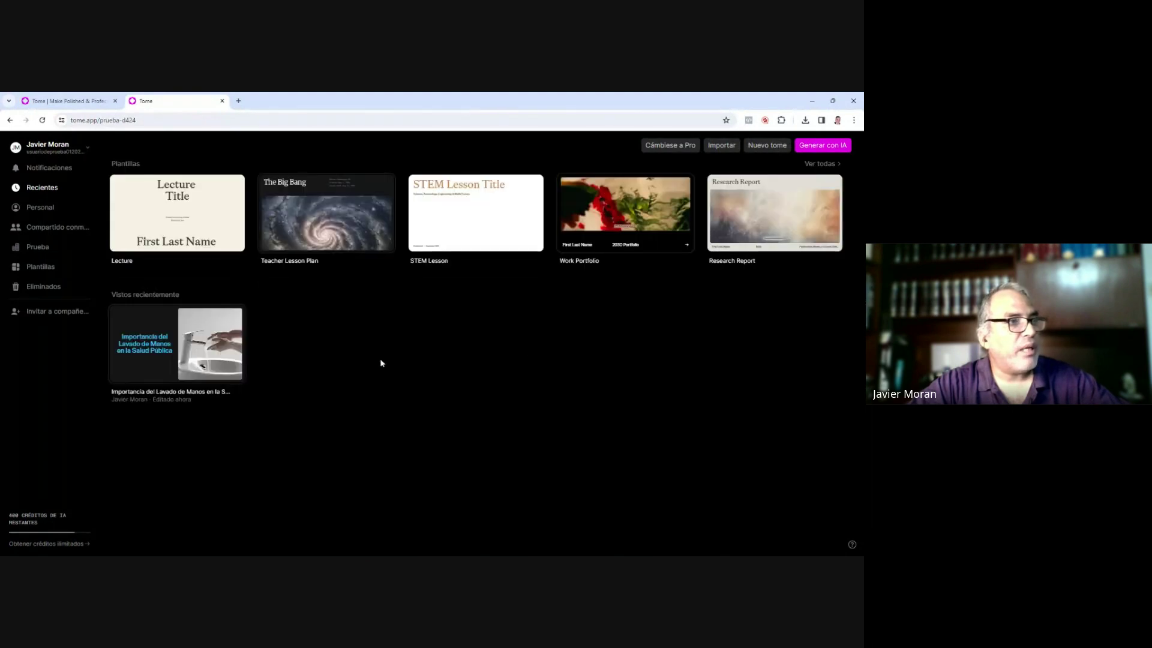
left_click(158, 344)
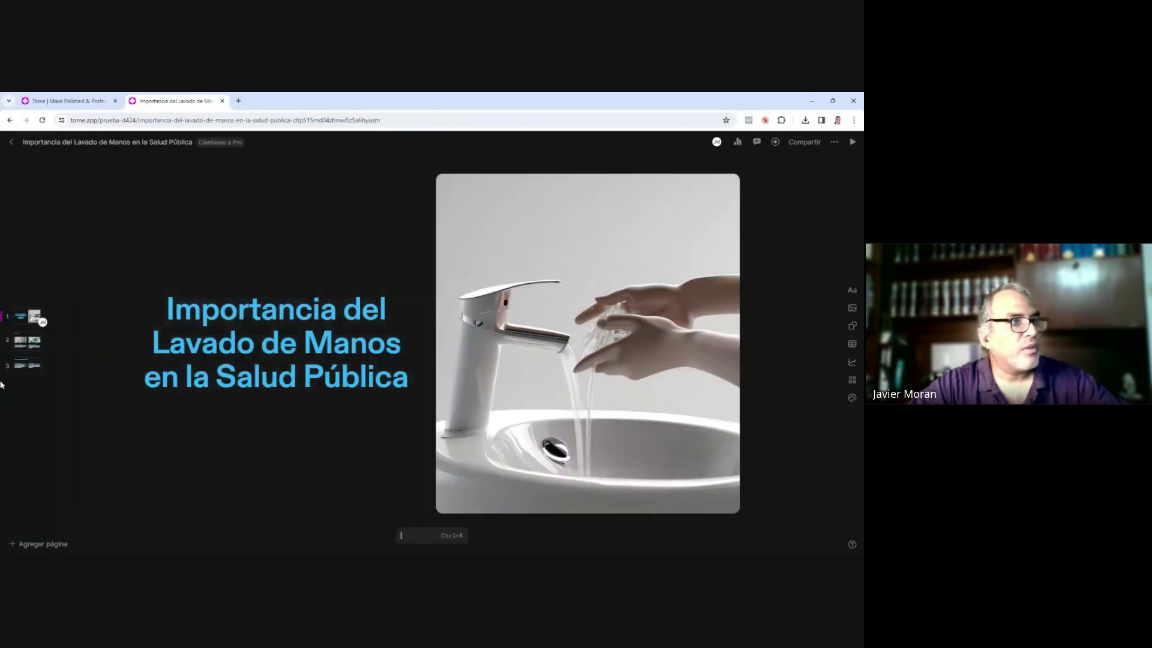
left_click(18, 370)
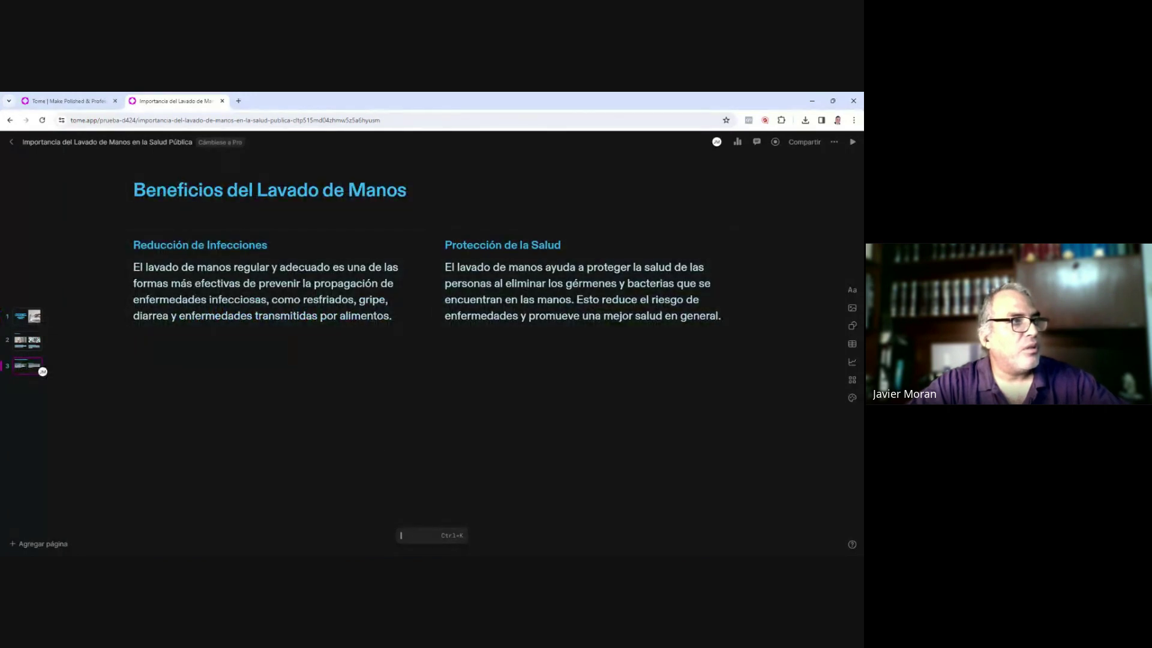
left_click(11, 143)
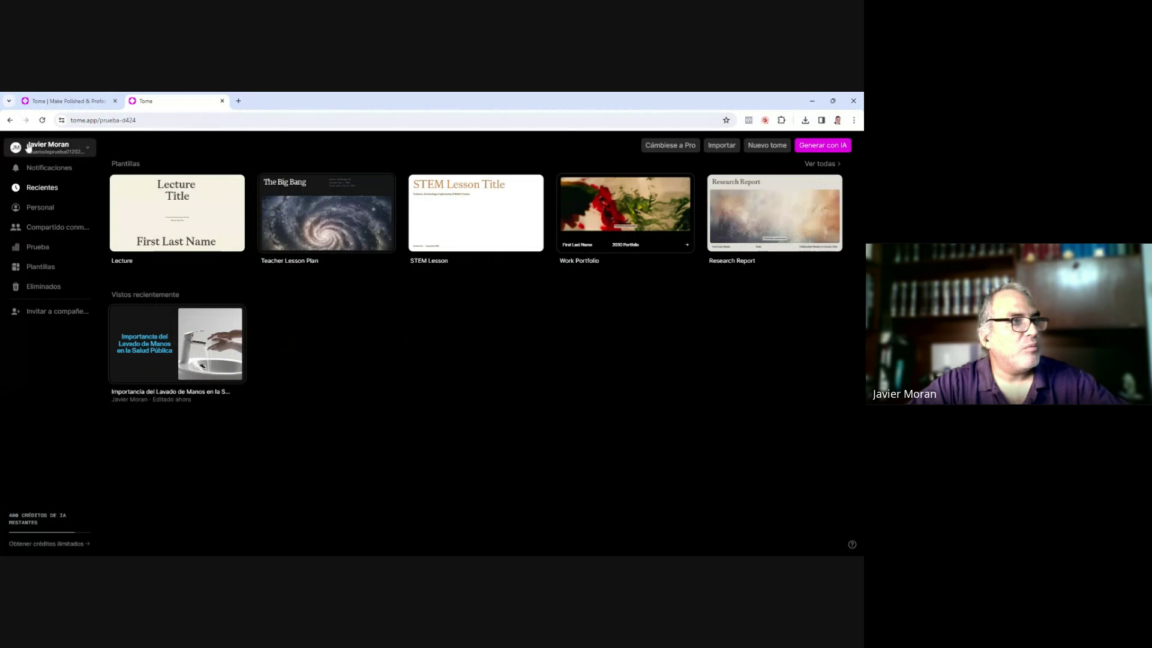
left_click(828, 147)
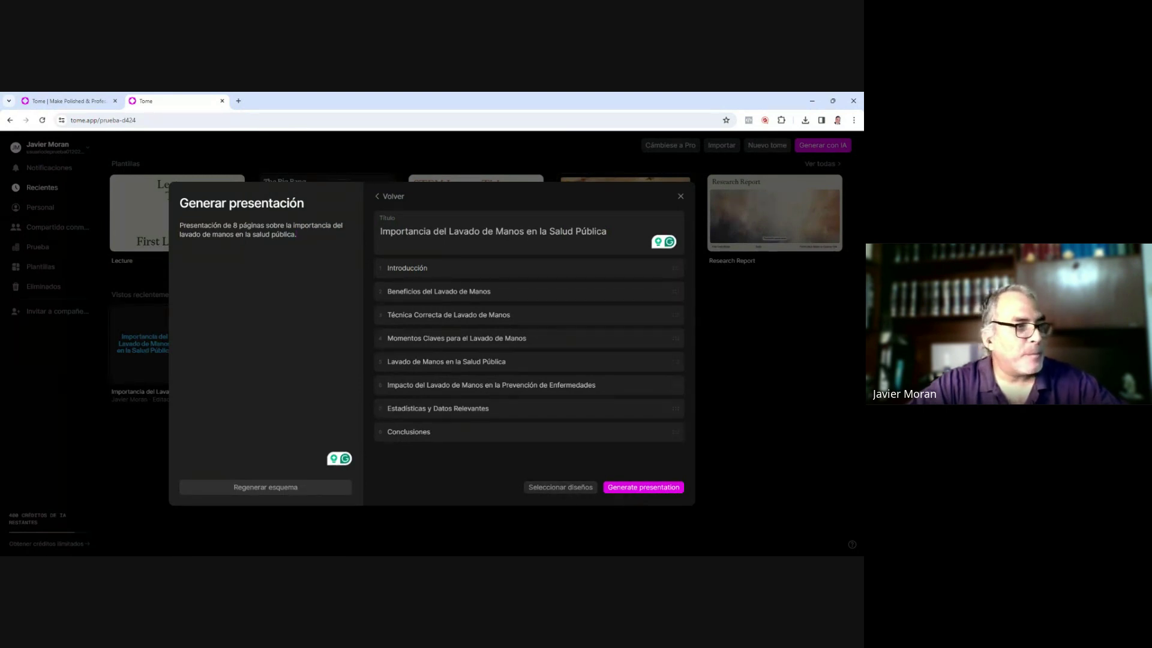
Generate the deck from the outline and page from slide 1 through Impacto del Lavado de Manos.
left_click(634, 487)
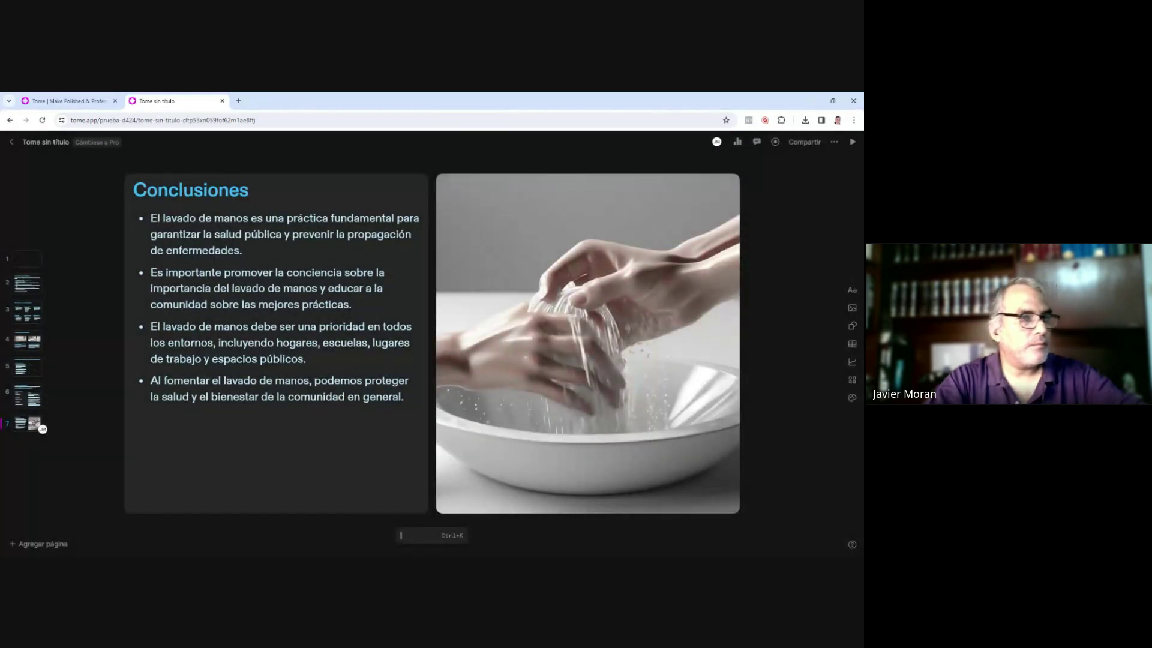
left_click(34, 263)
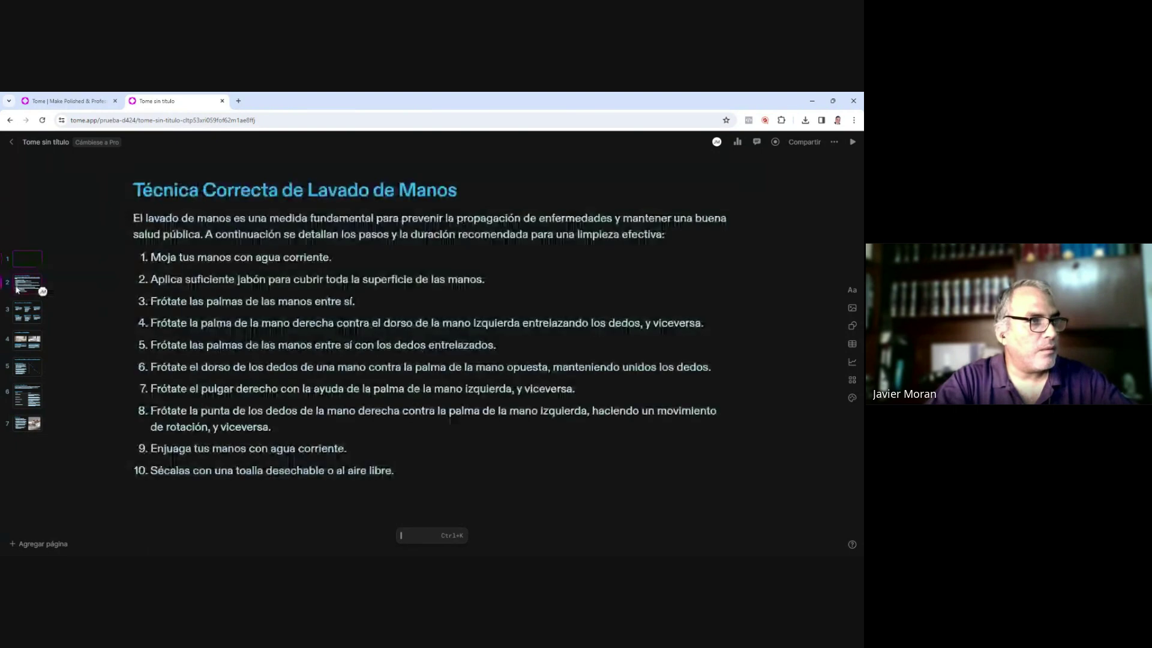
key("Down")
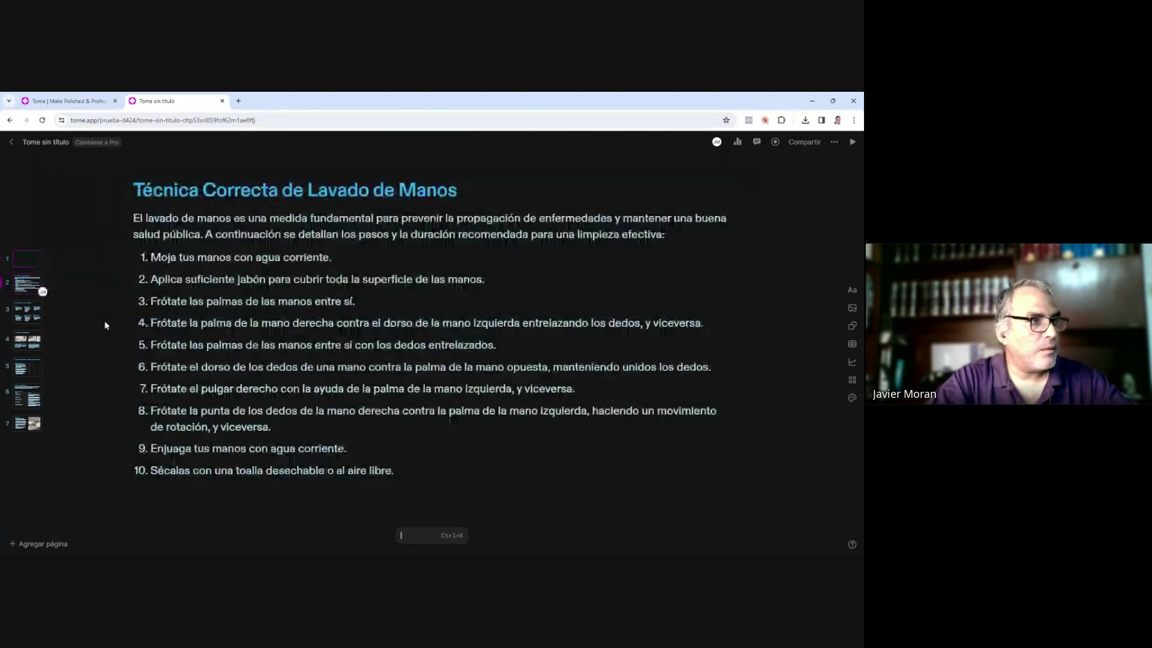
key("Down")
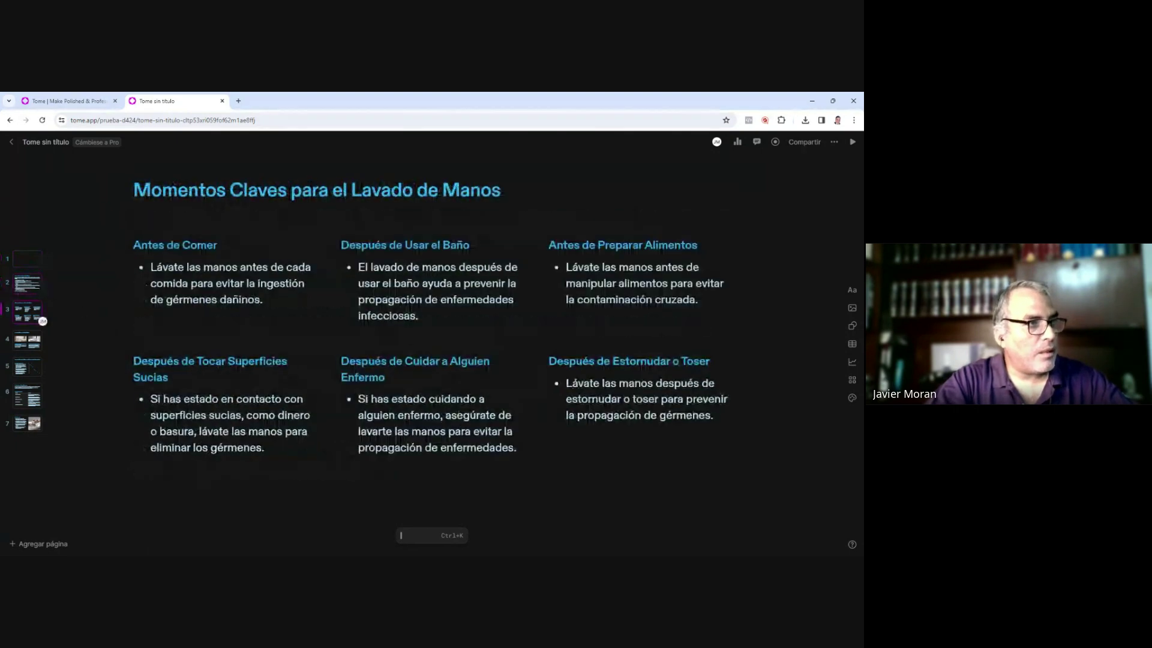
key("Down")
key("Down")
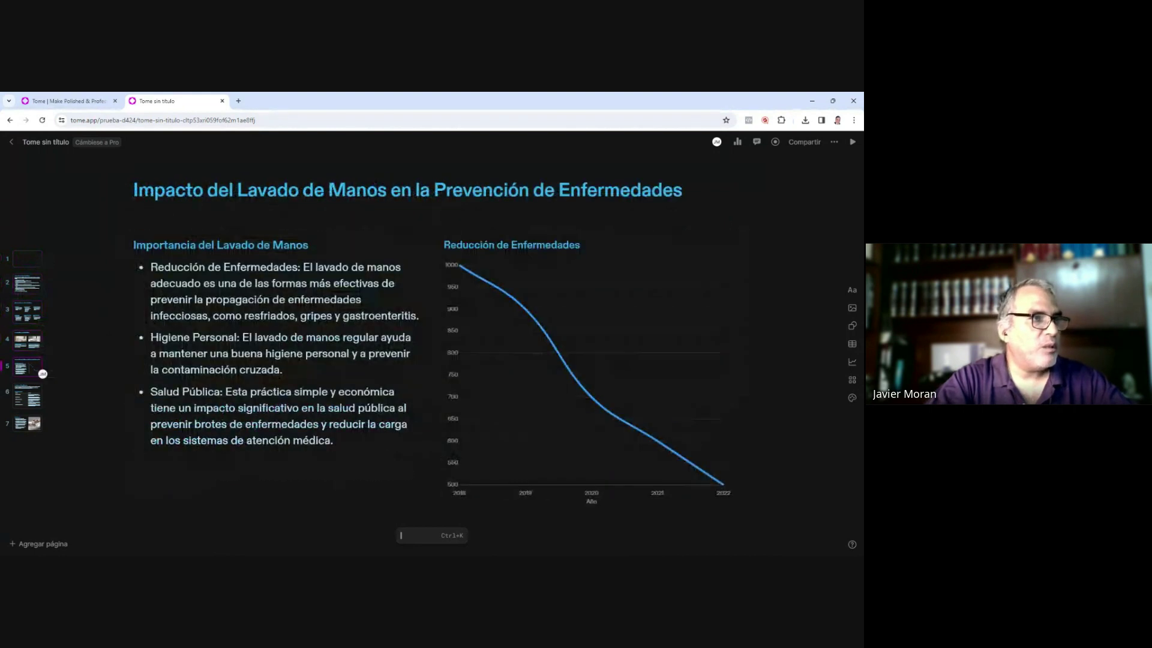
key("Down")
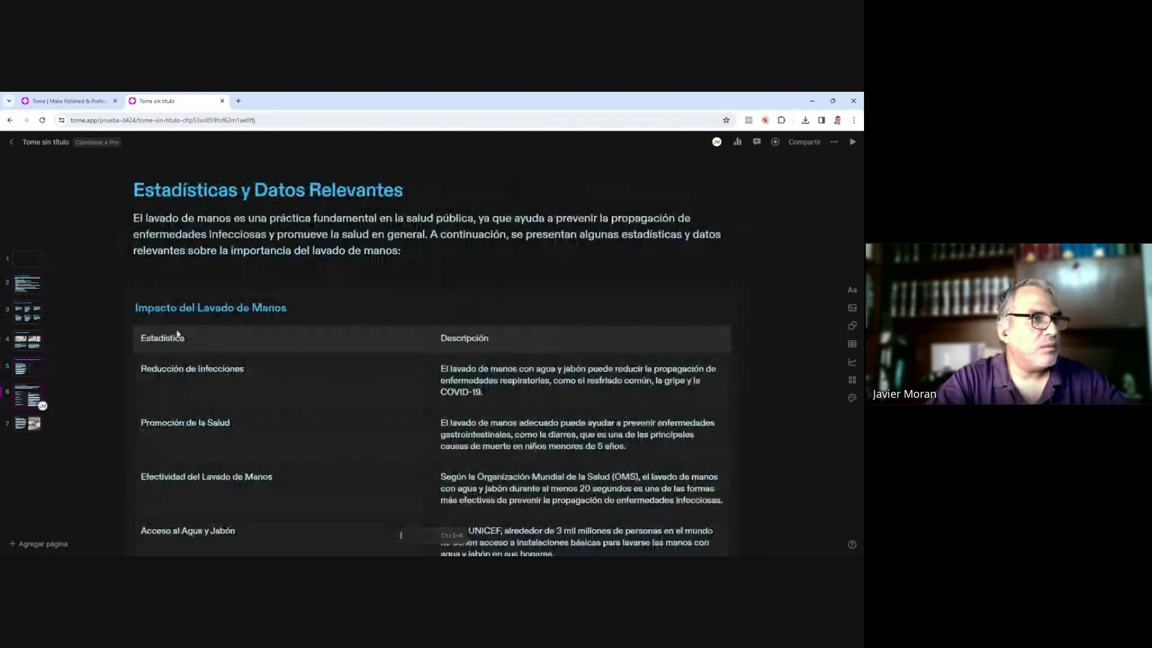
scroll(205, 336, "down", 3)
Advance to the Conclusiones slide and bring up the deck's more-options menu.
key("Down")
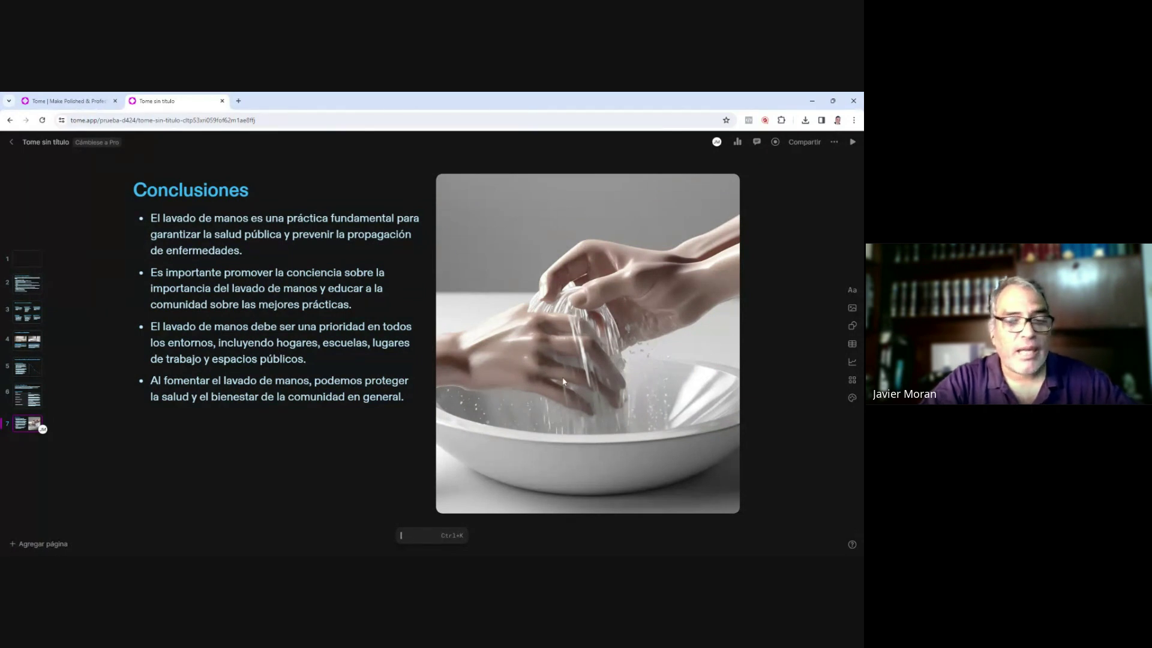
left_click(832, 143)
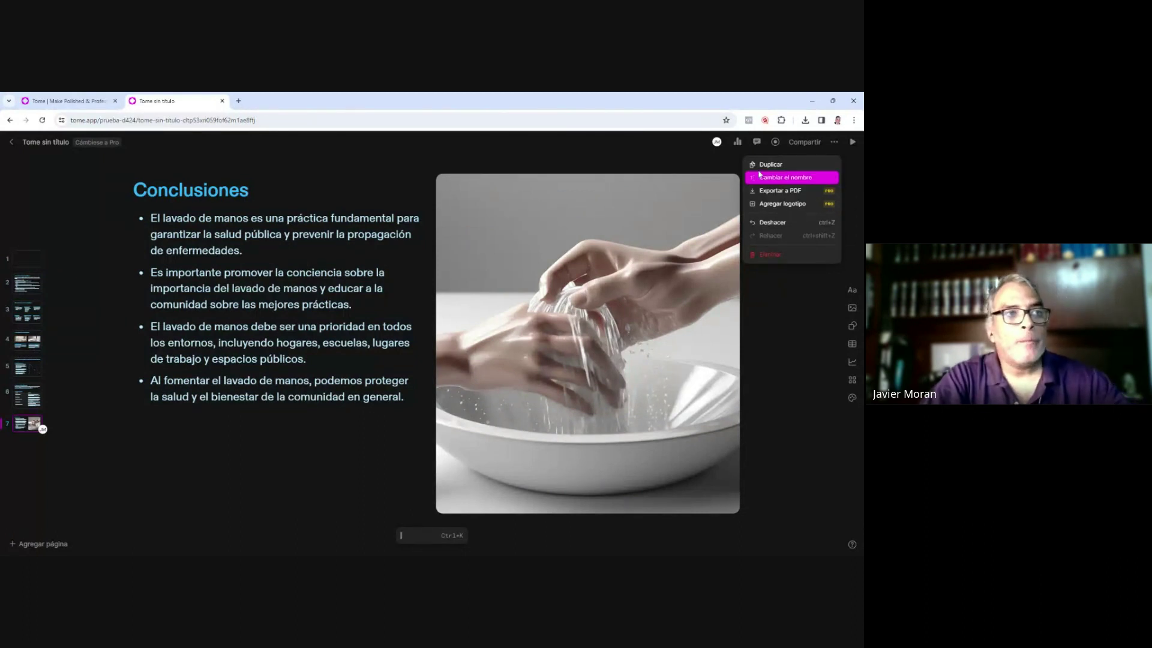
Set link access to Puede reproducir, copy a current-page link, and open a new tab.
left_click(800, 144)
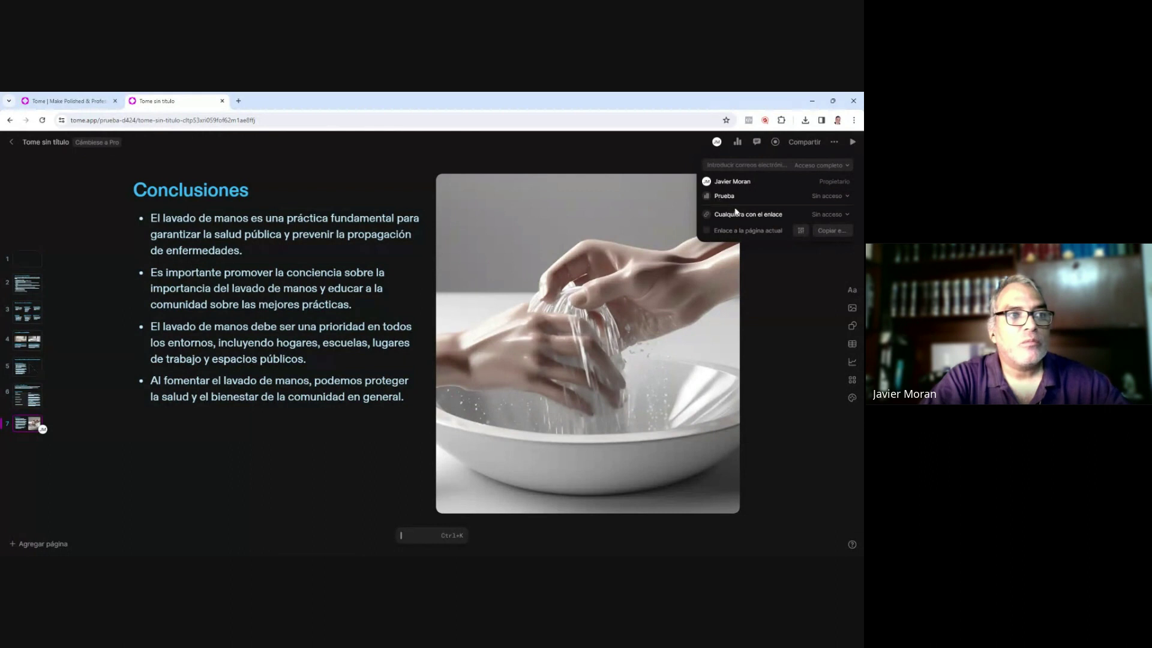
left_click(820, 216)
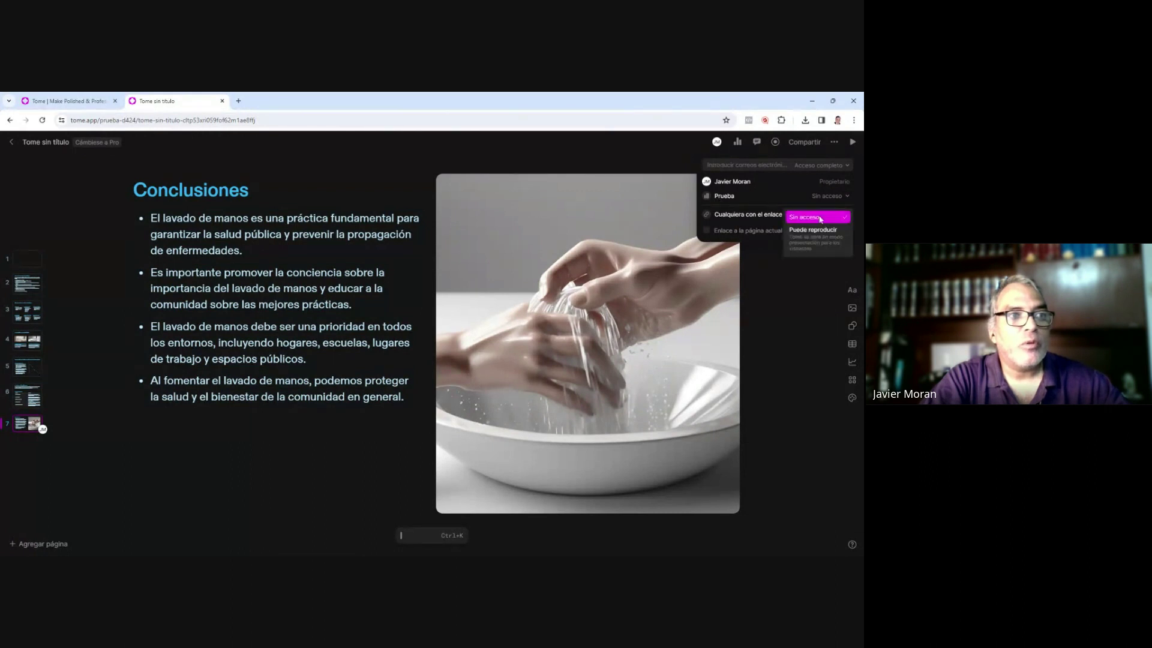
left_click(815, 231)
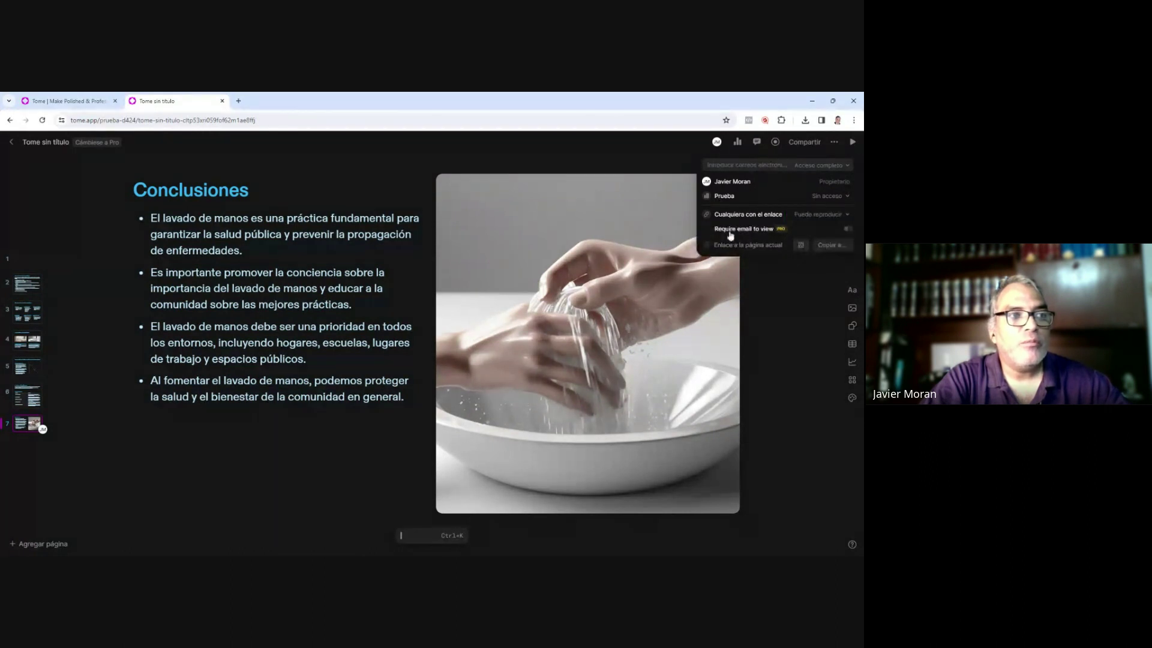
left_click(707, 246)
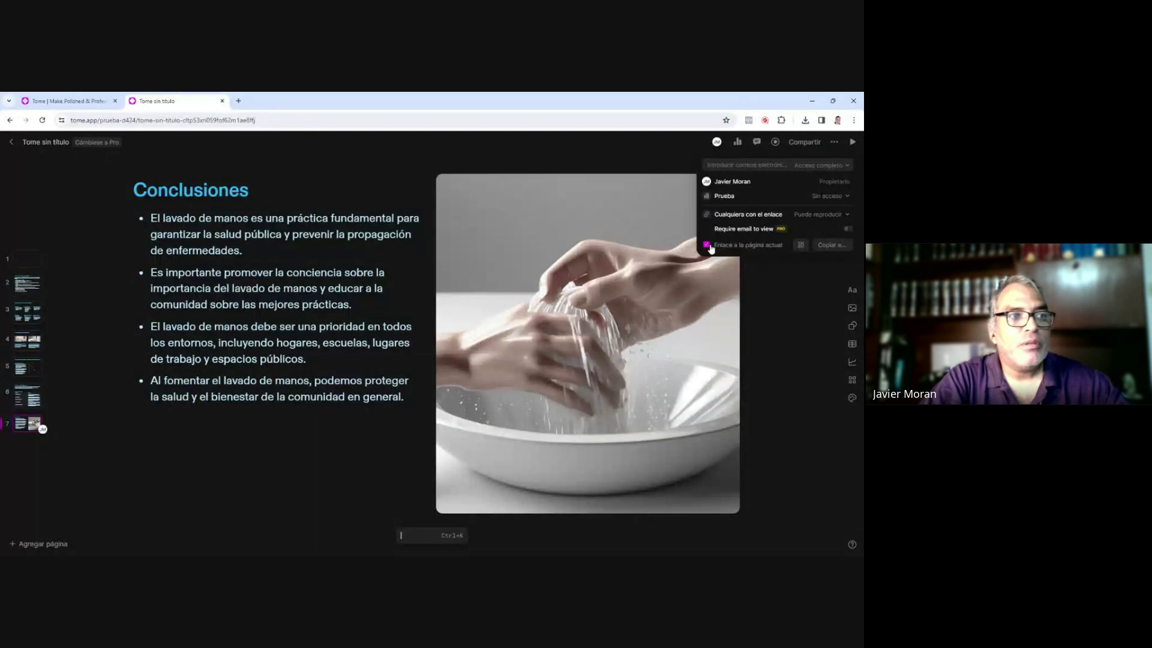
left_click(824, 247)
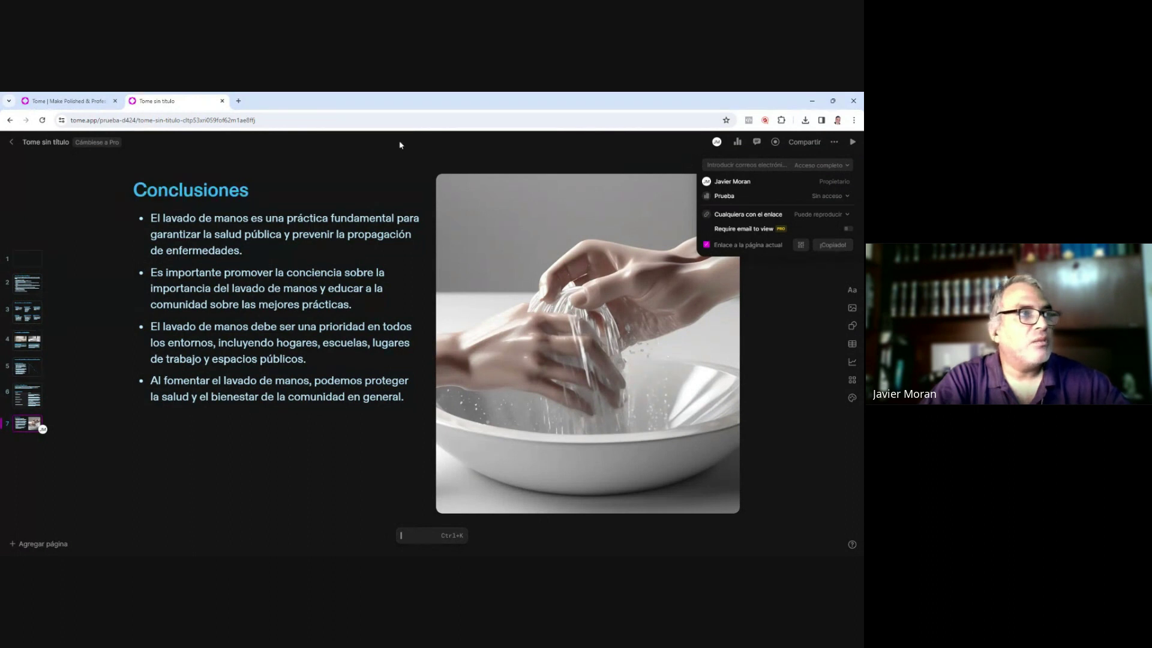
key("ctrl+t")
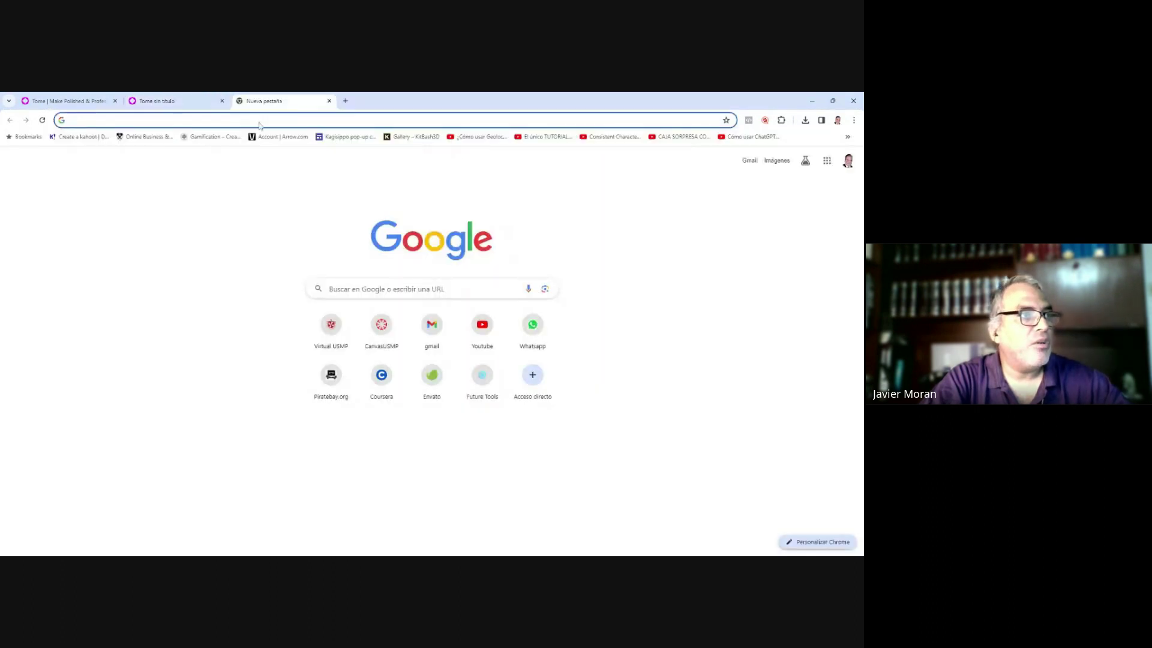
Load the pasted deck link and jump to slide 4, Momentos Claves para el Lavado de Manos.
key("Return")
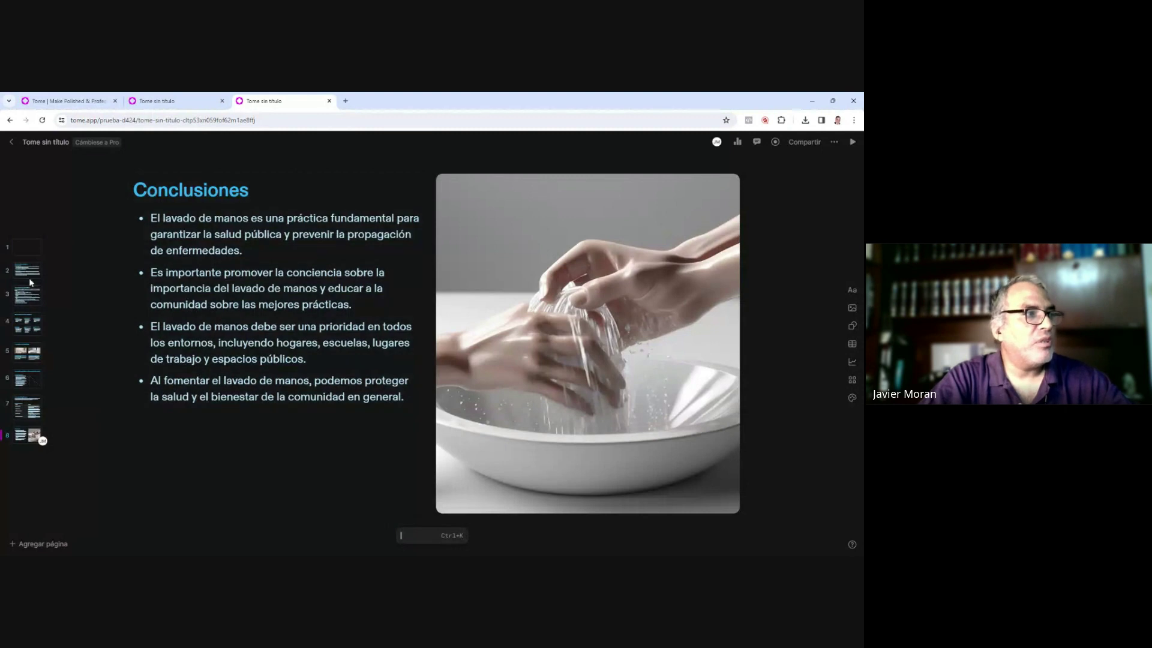
left_click(29, 276)
left_click(33, 323)
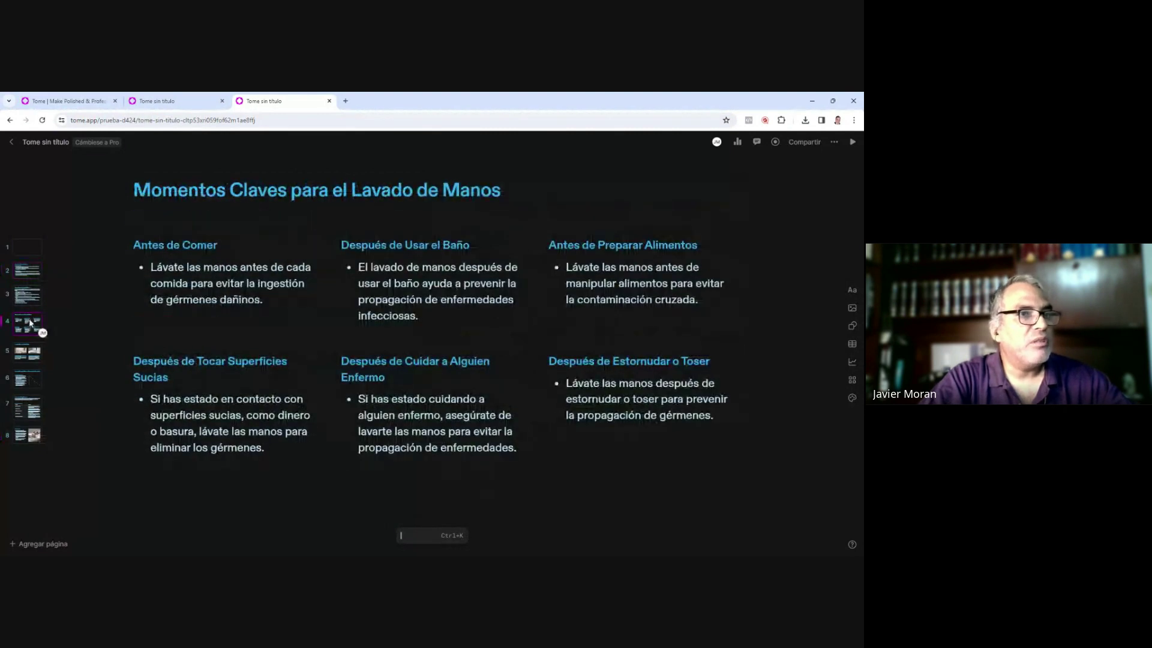
Play the deck forward to Conclusiones and back to the start, then close the shared-link tab.
left_click(854, 143)
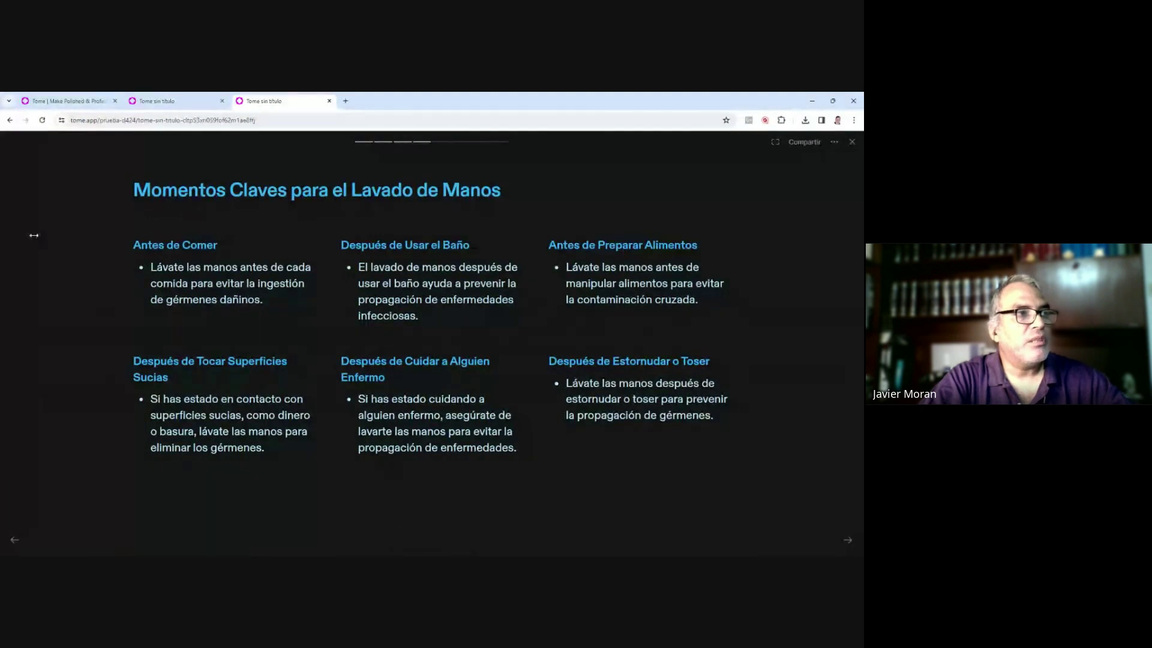
key("Right")
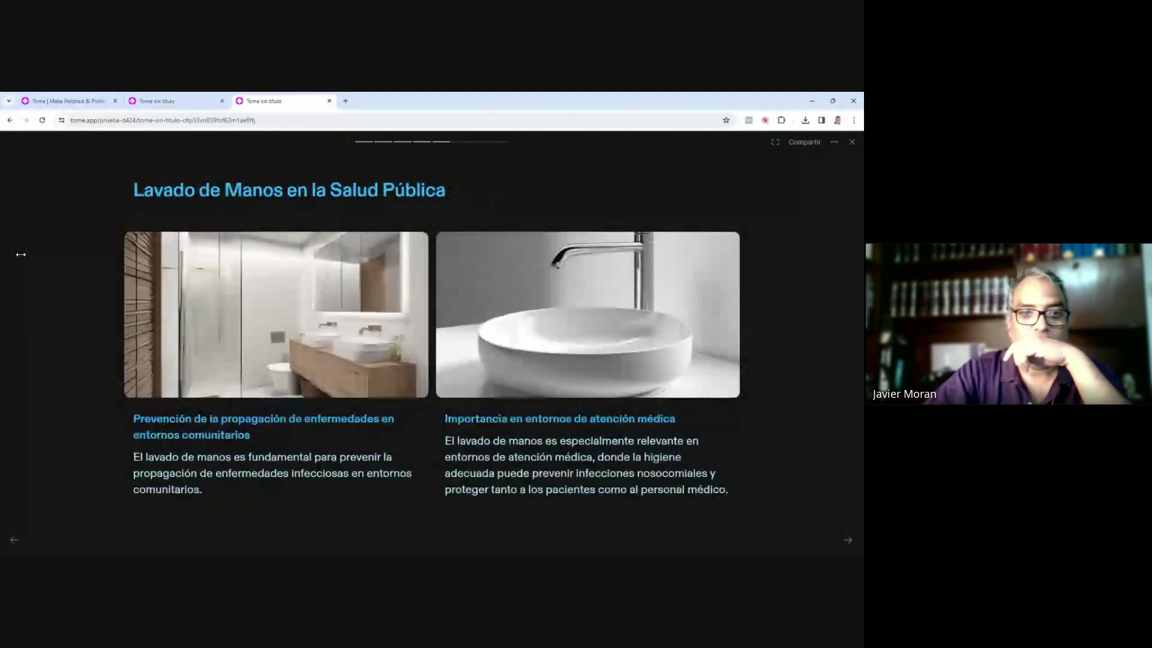
key("Right")
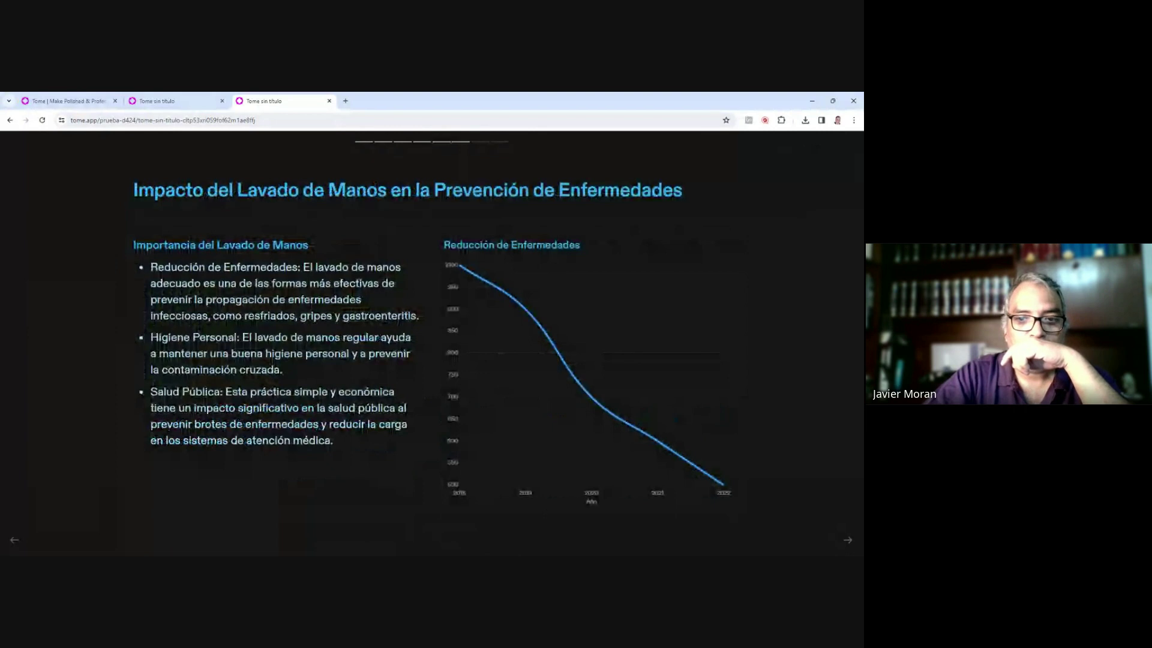
key("Right")
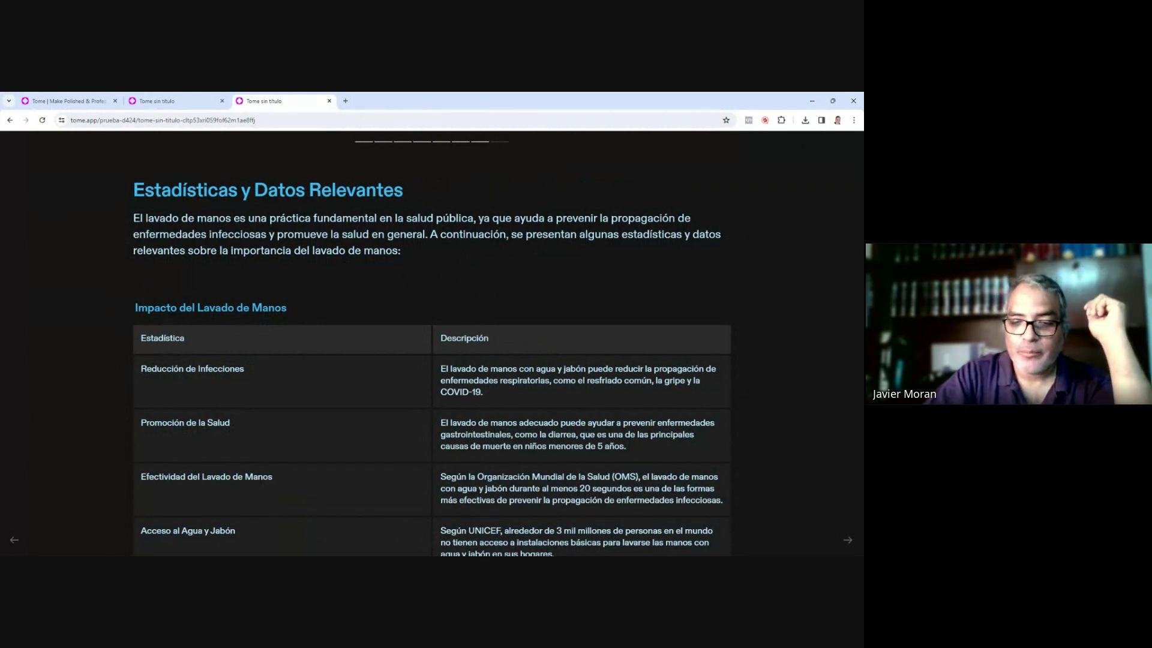
key("Right")
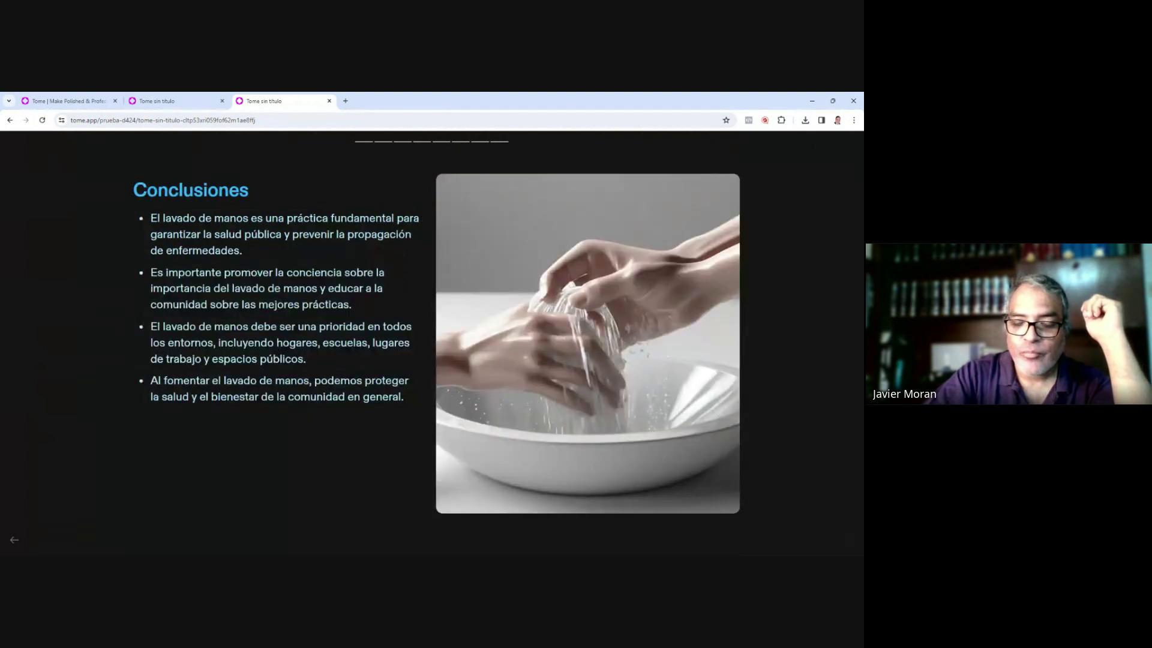
key("Left")
key("Left")
key("Left")
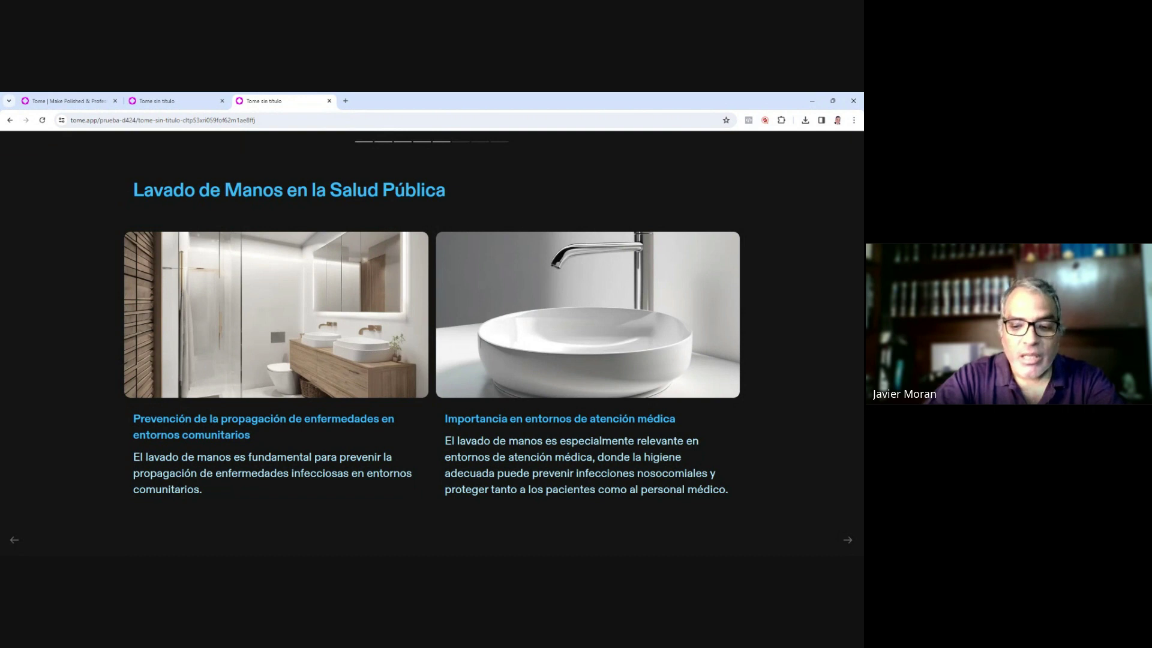
key("Left")
key("Left")
key("Left")
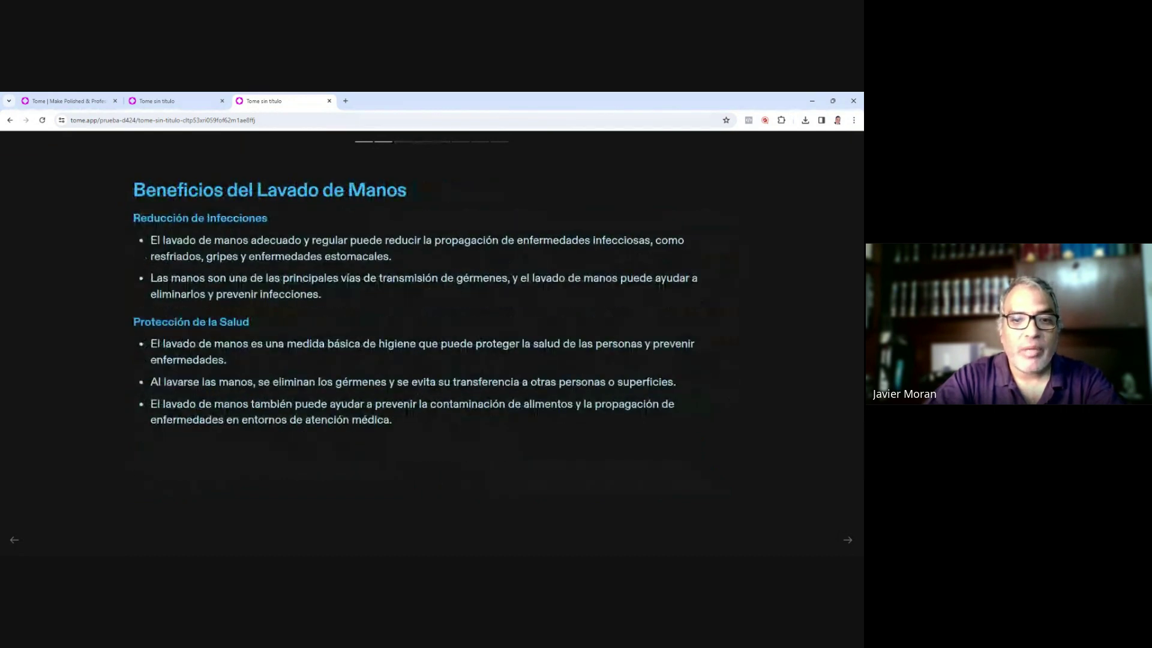
key("Left")
key("Right")
key("Right")
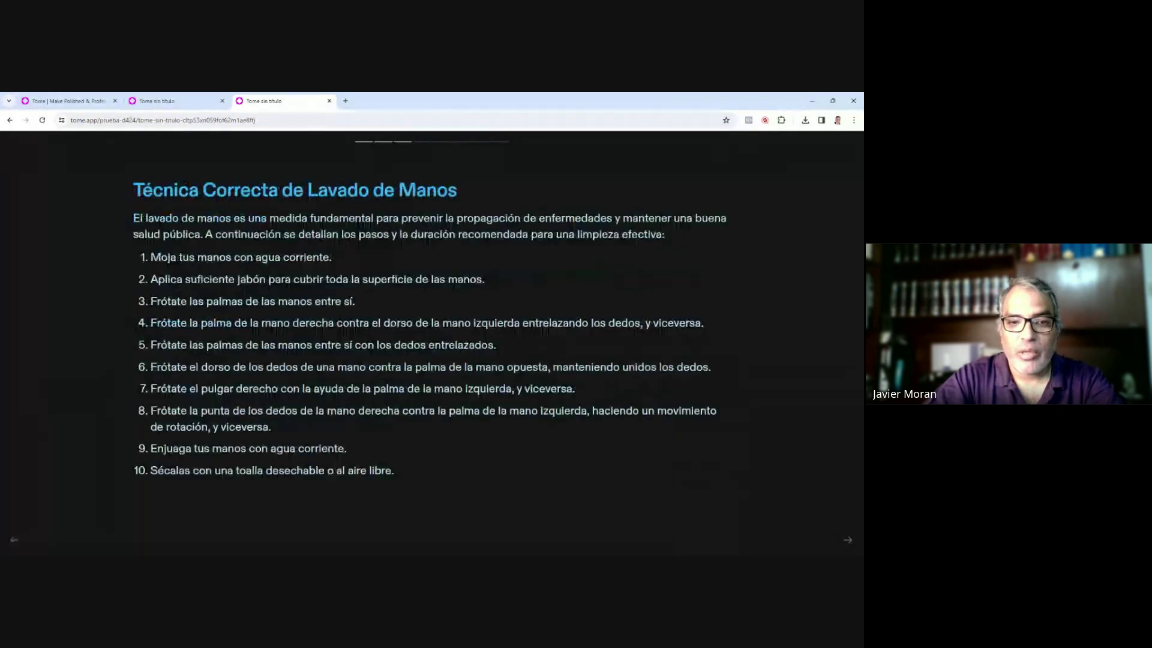
key("Right")
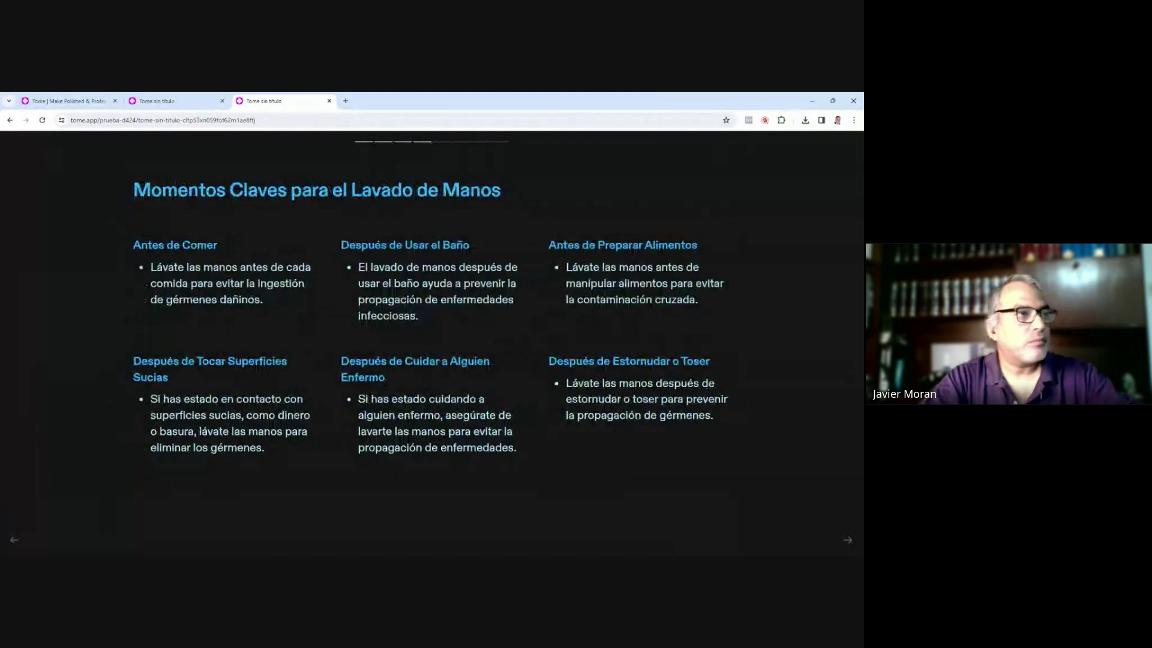
left_click(329, 101)
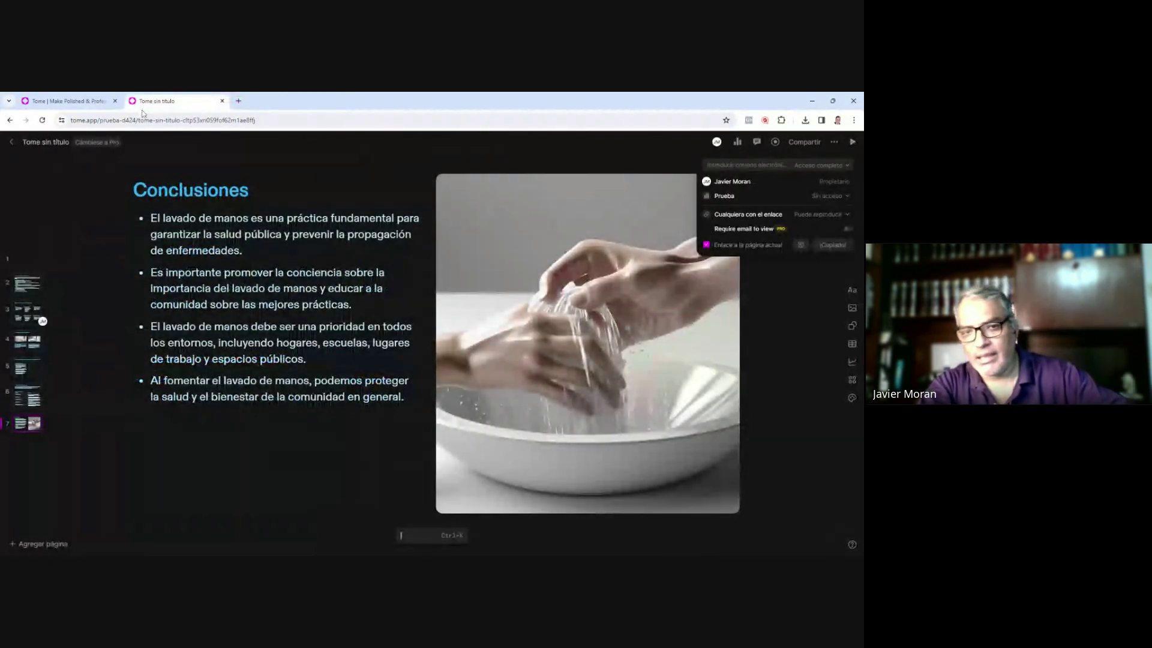
Go back to the workspace home, checking the landing-page tab before returning to the dashboard tab.
left_click(9, 120)
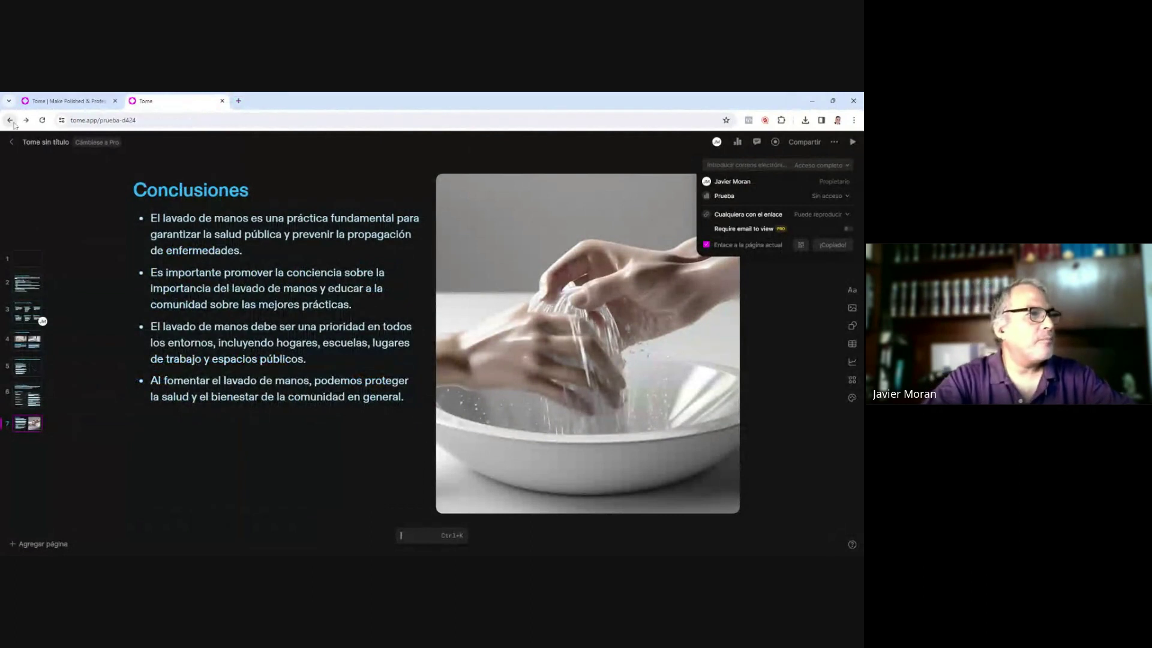
left_click(37, 103)
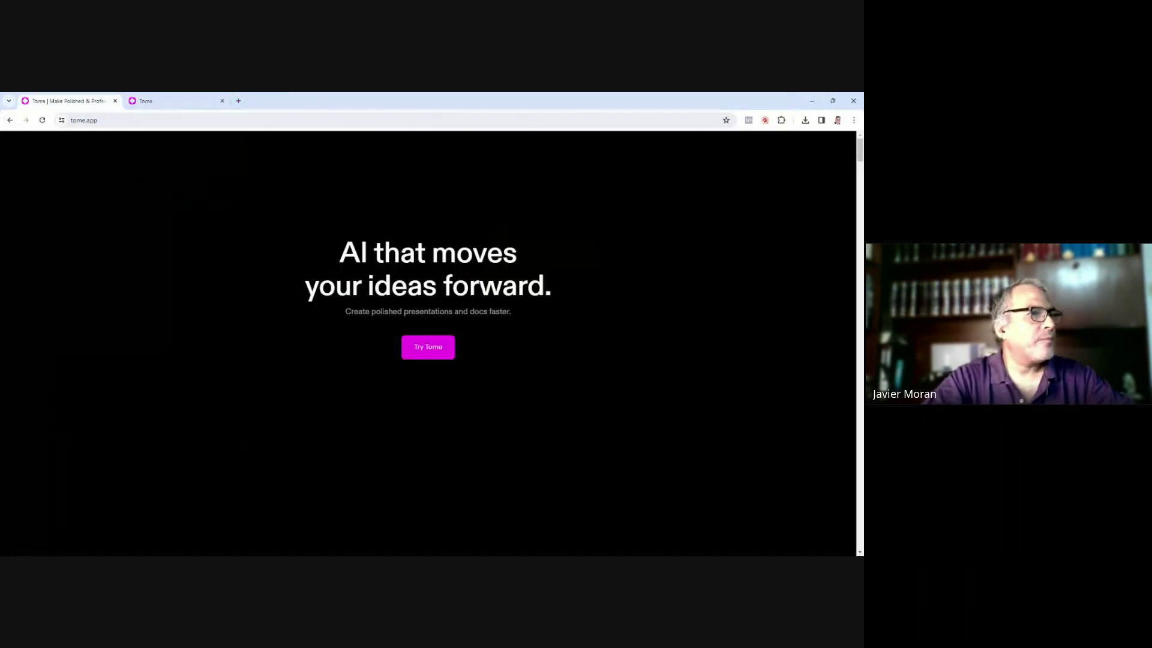
left_click(210, 103)
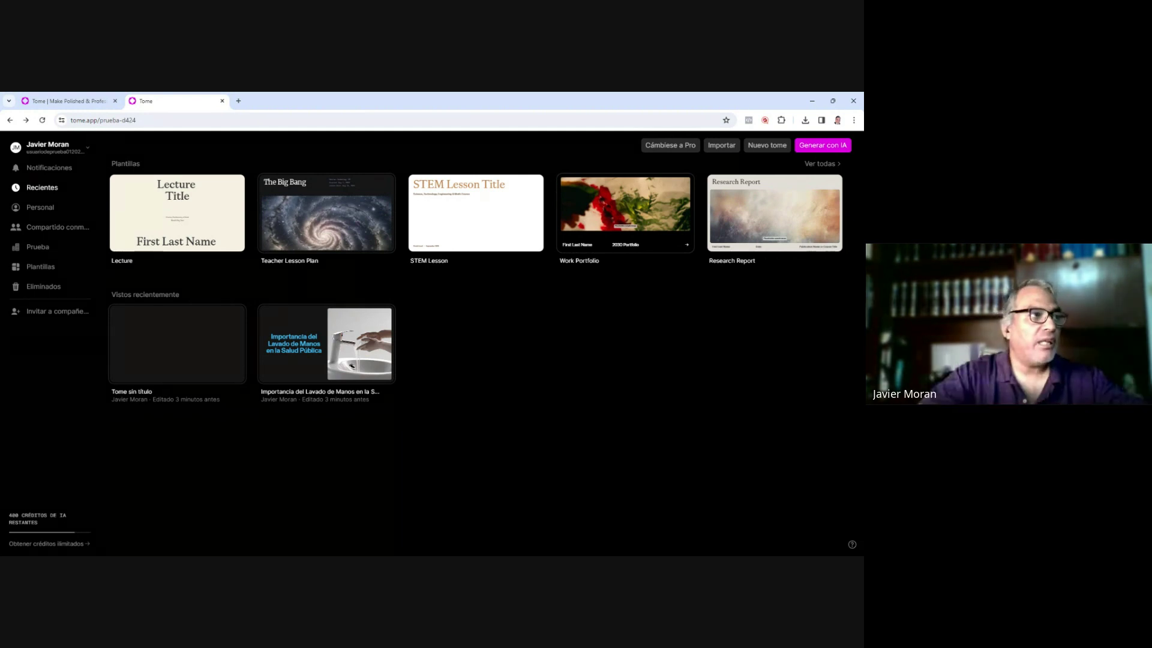
Load the copied deck link in a new tab and reveal its full web address.
left_click(238, 101)
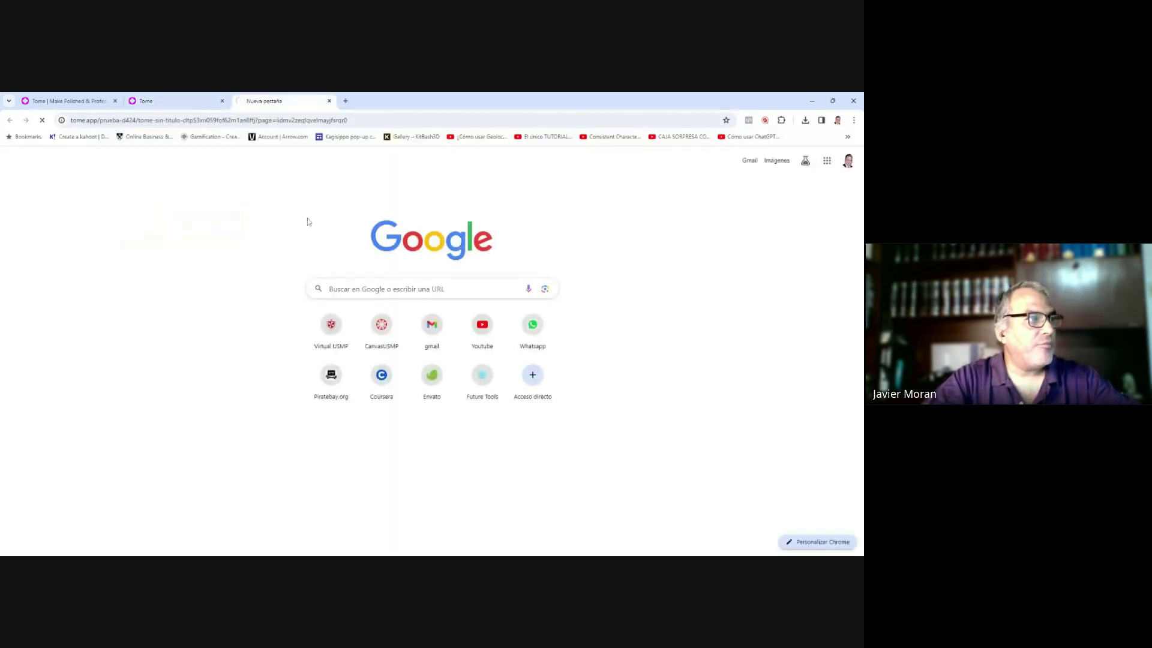
key("Return")
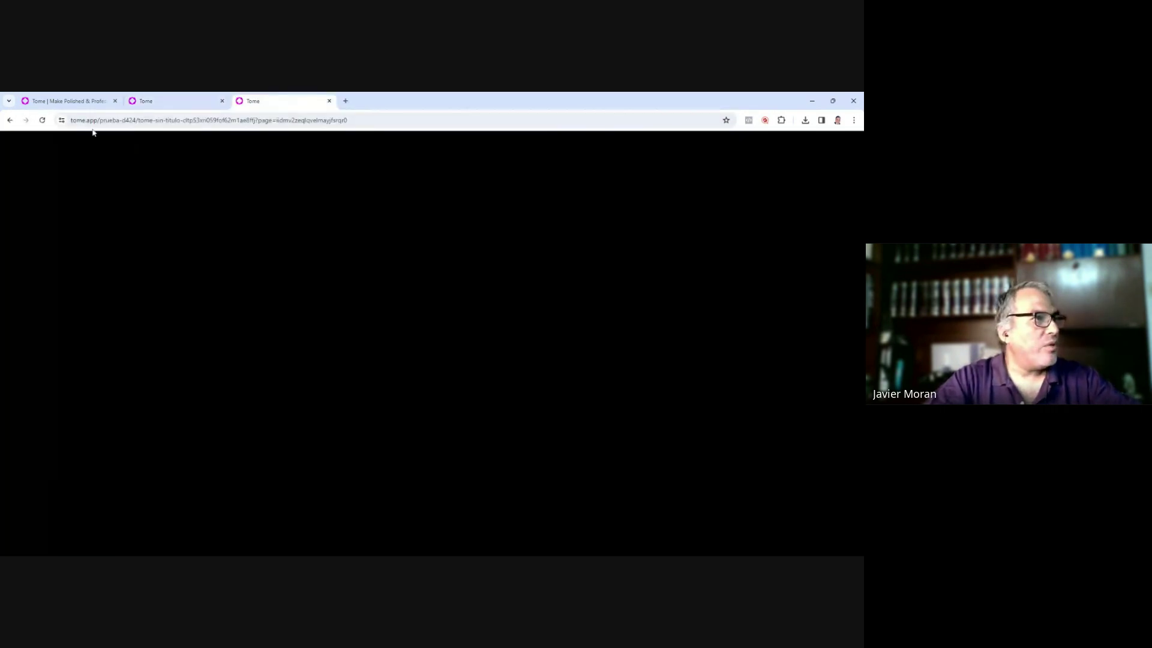
double_click(78, 120)
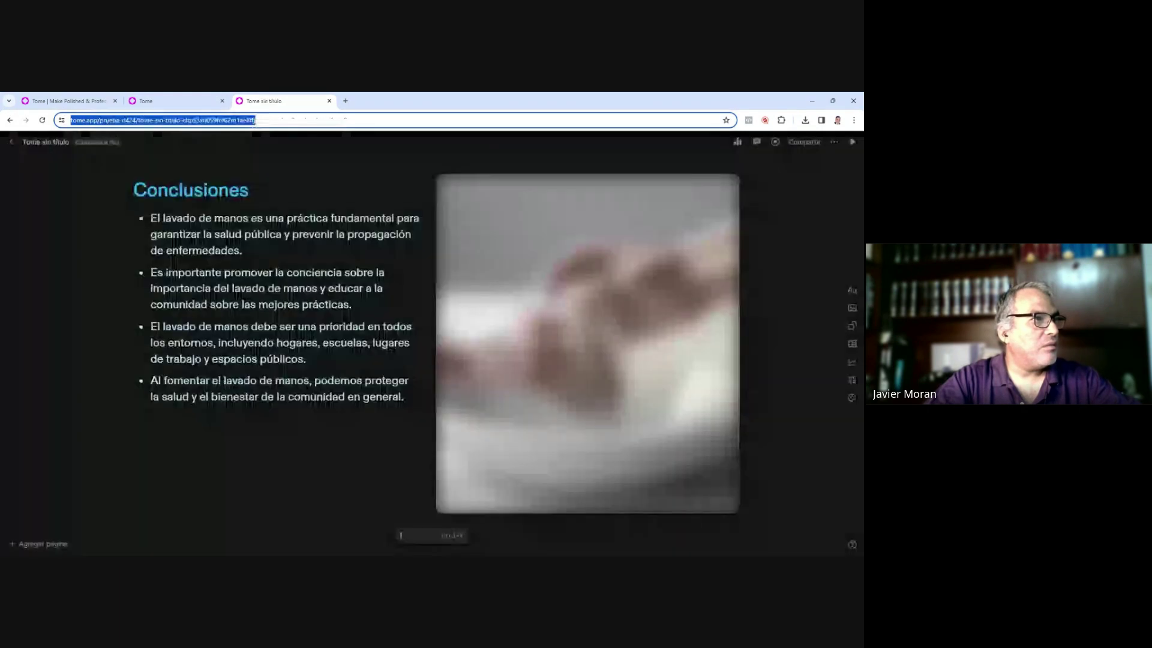
left_click(98, 121)
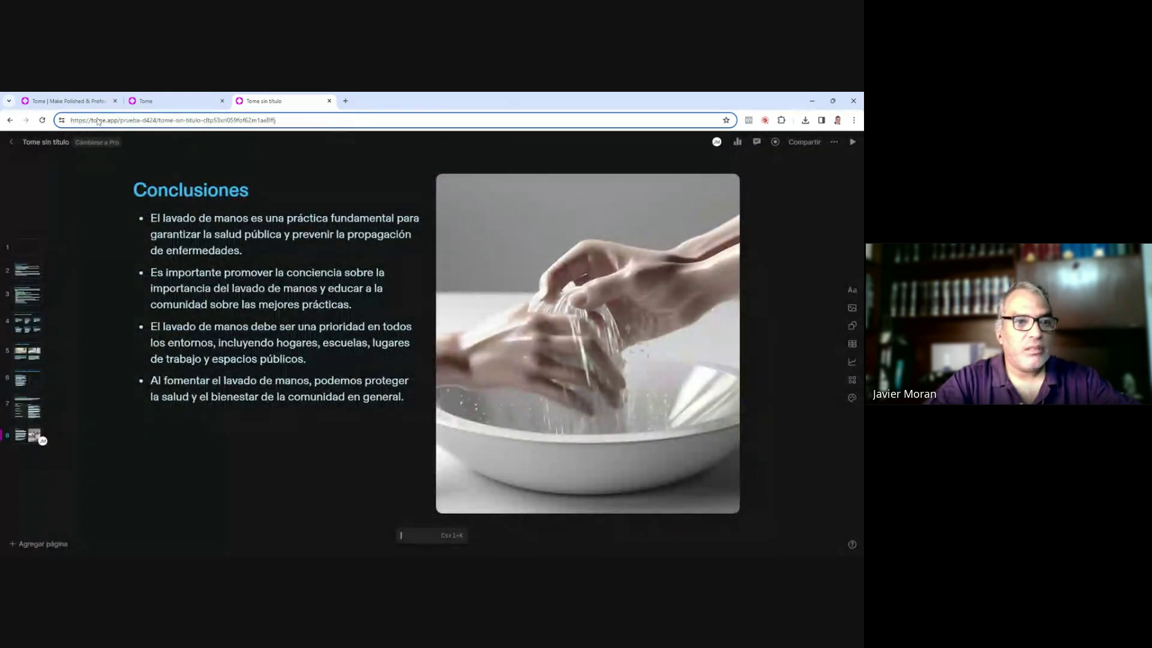
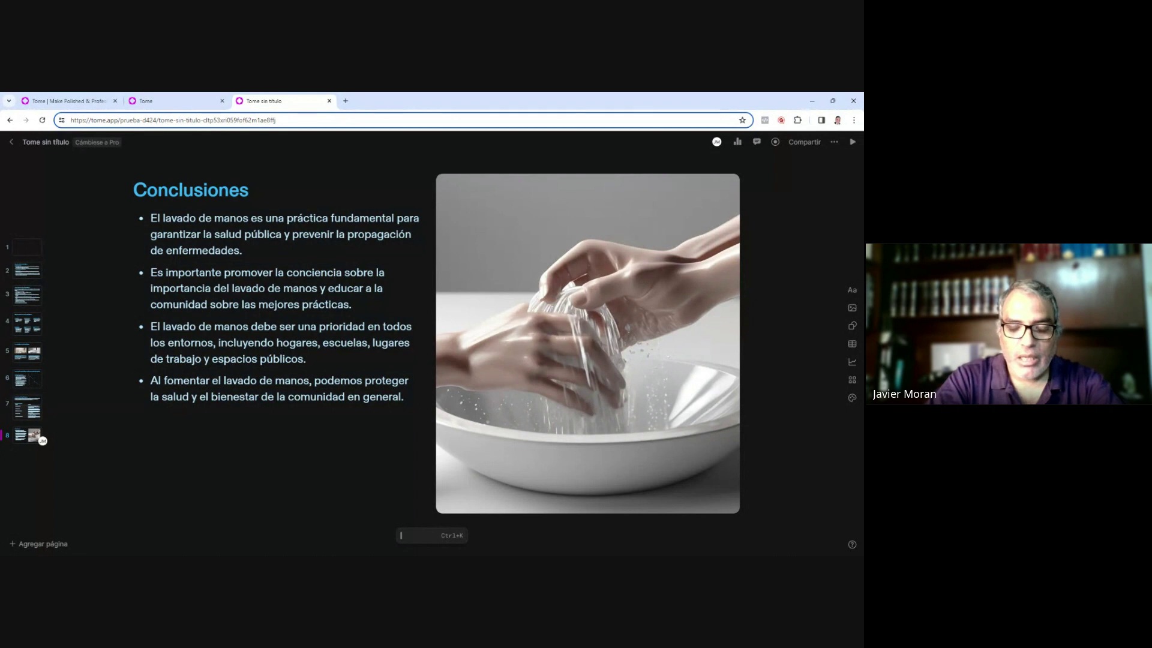
Bring the Gamma workspace page into this window and close the untitled Tome presentation.
left_click(124, 120)
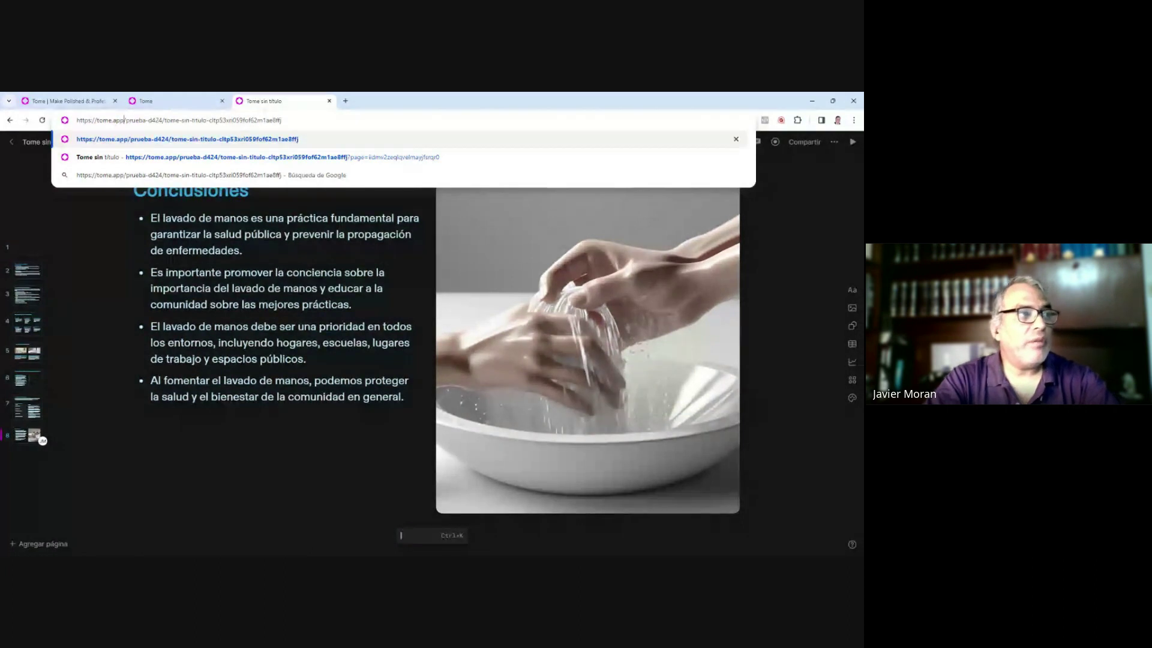
key("Escape")
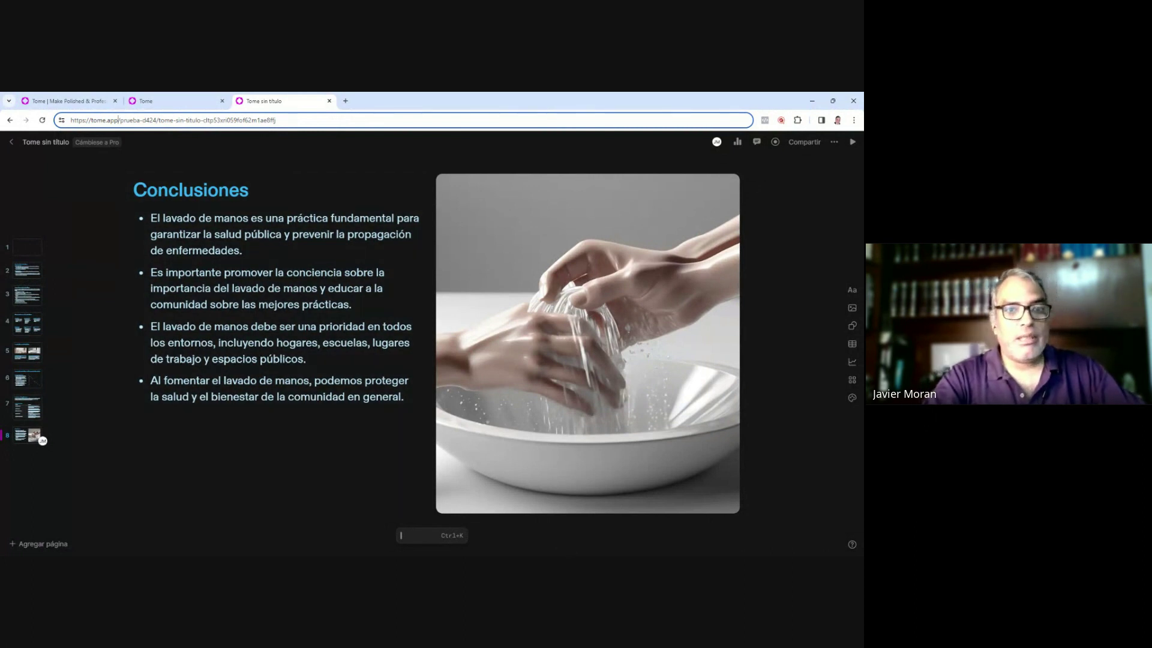
left_click_drag(299, 106, 287, 112)
left_click(436, 101)
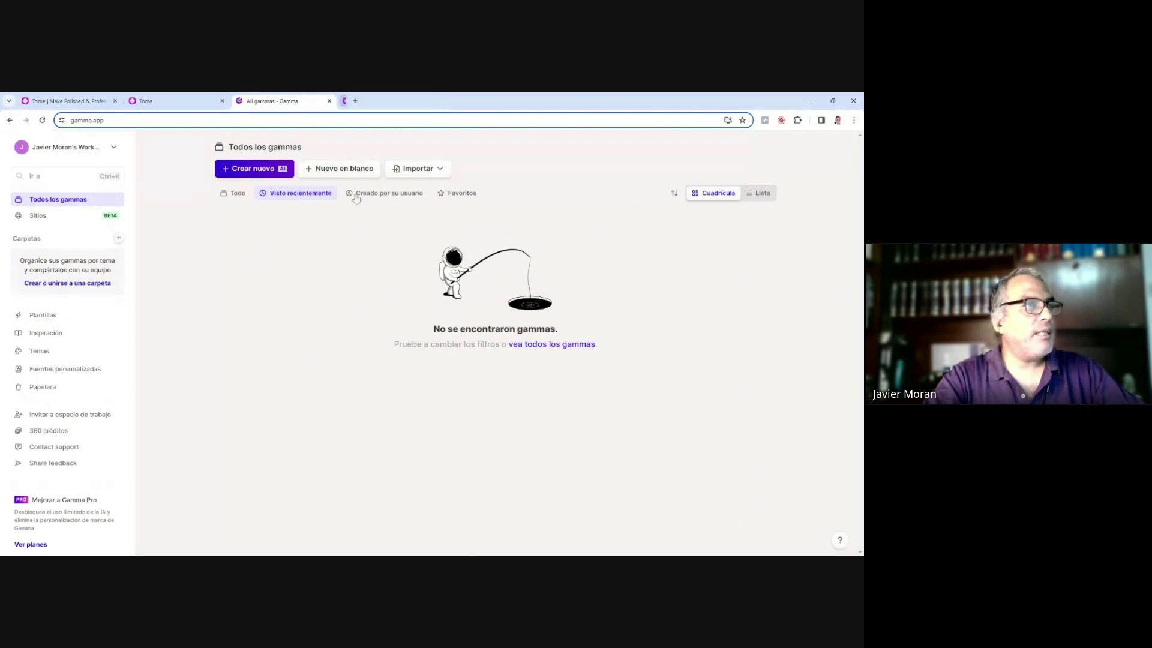
Close the other Tome page and return to the empty 'Todos los gammas' workspace.
left_click(222, 100)
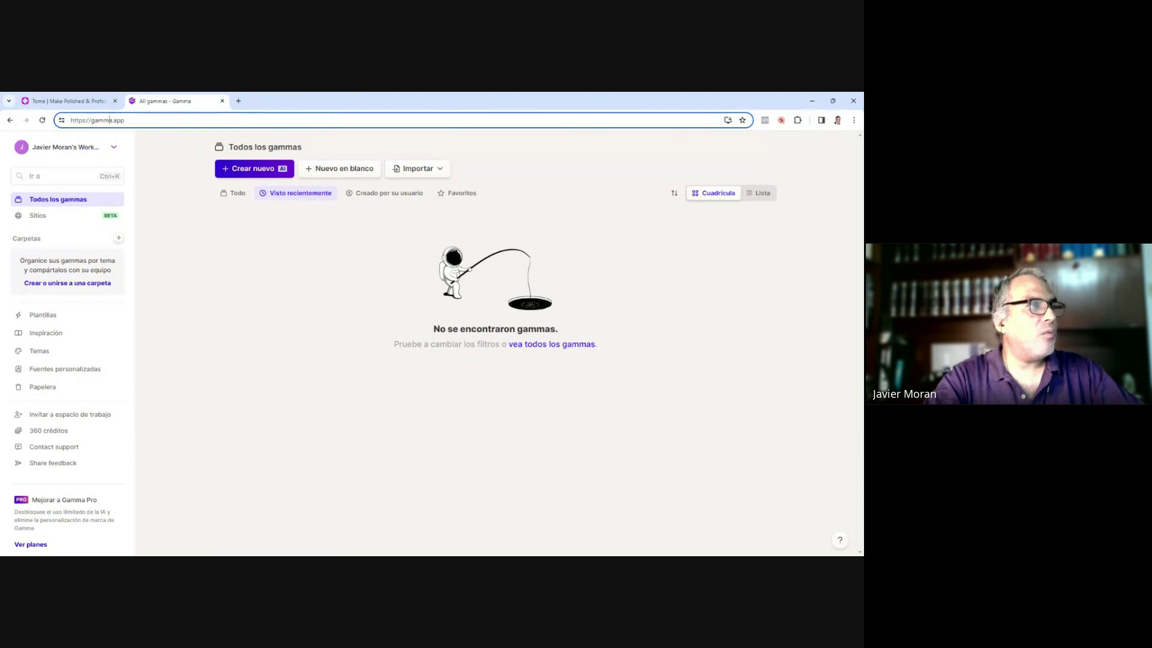
triple_click(103, 121)
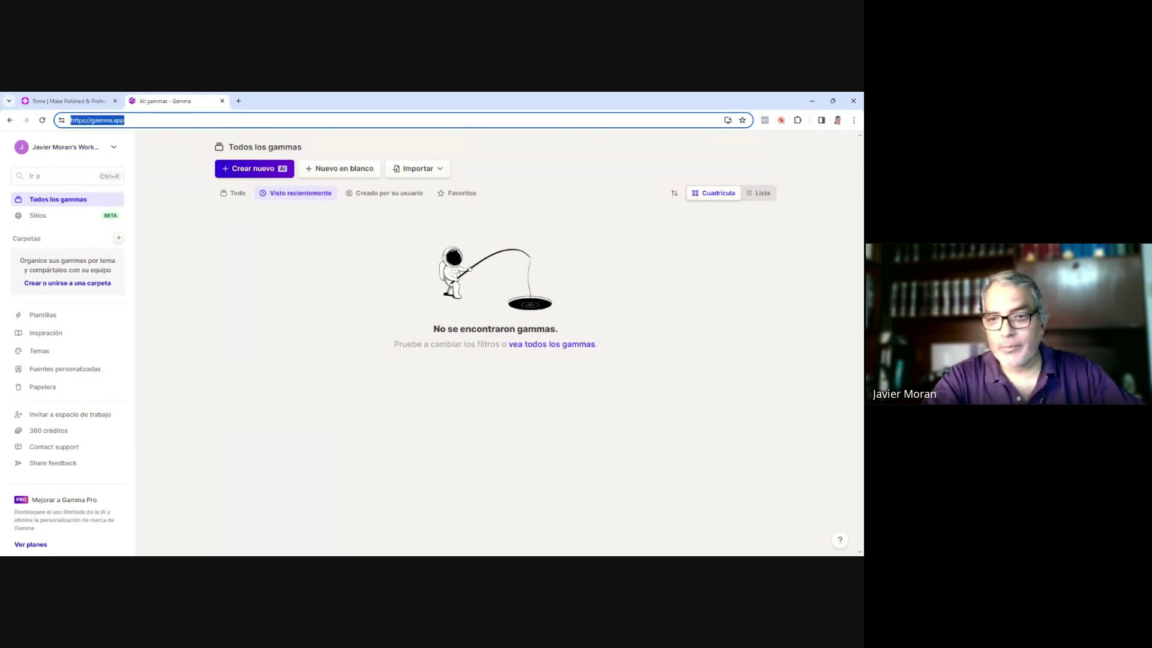
key("alt+Tab")
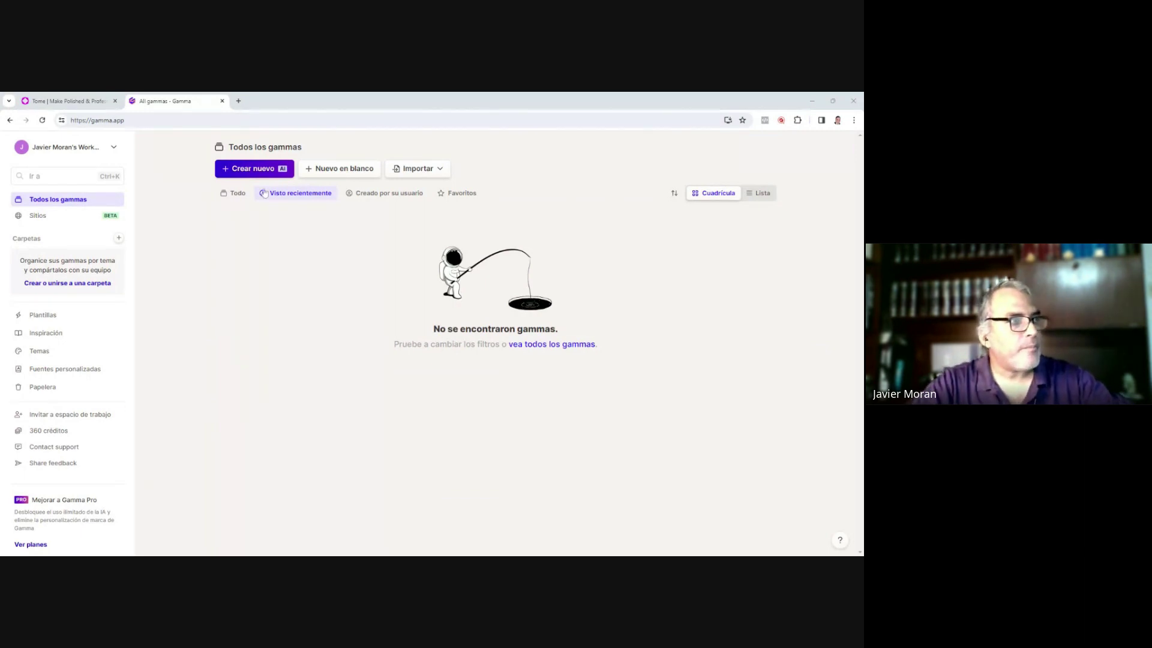
left_click(242, 170)
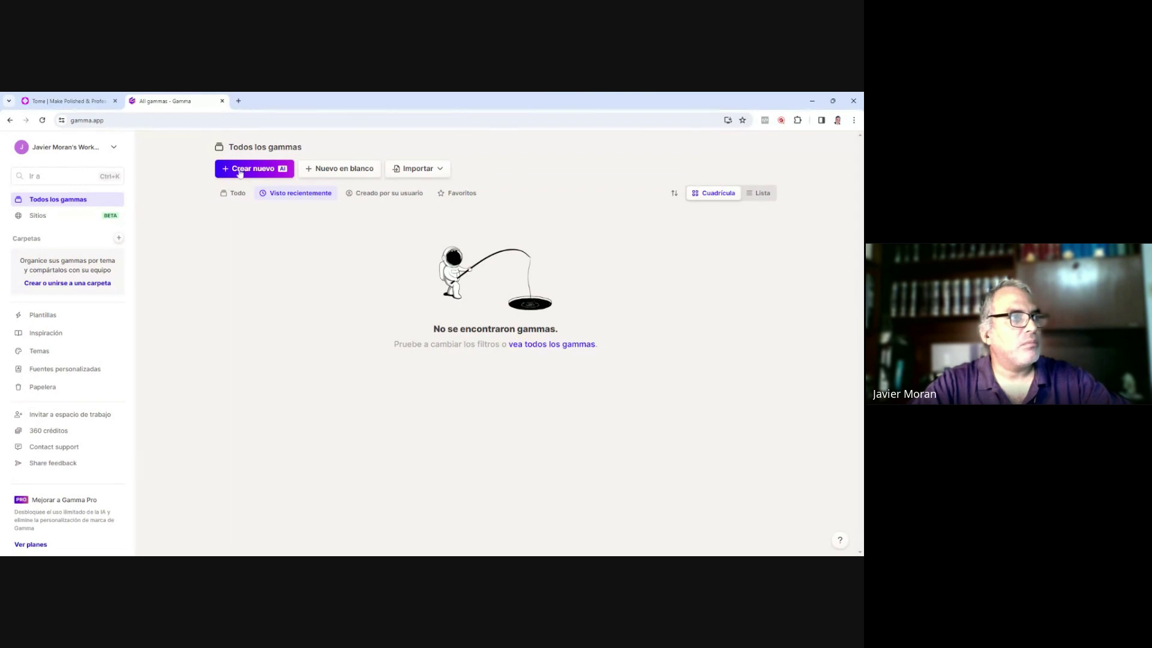
Create a new gamma with AI using the one-line 'Generar' option.
left_click(227, 173)
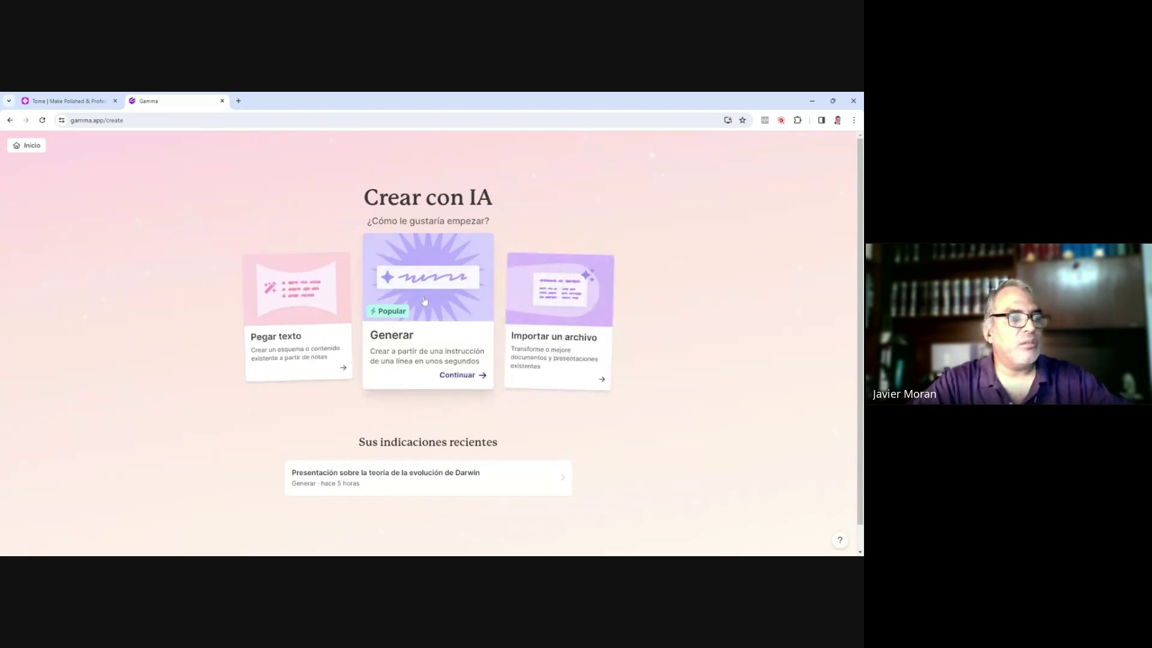
left_click(453, 378)
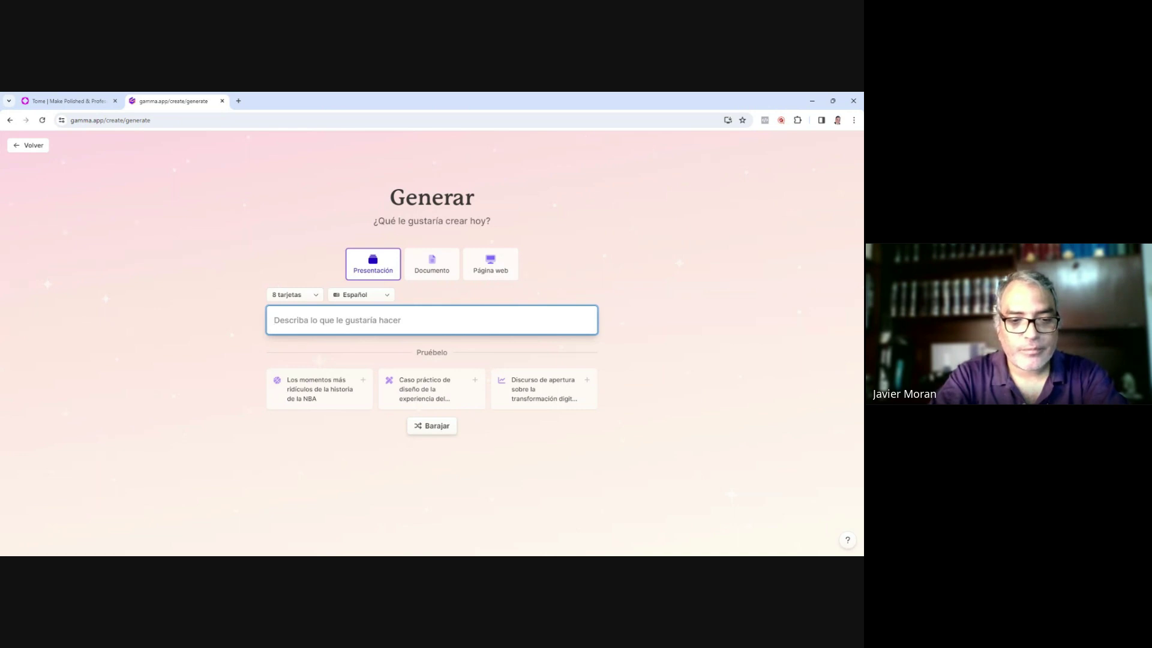
Generate an 8-card Spanish outline from the prompt 'Culturas precolombinas de américa'.
type("Culturas ")
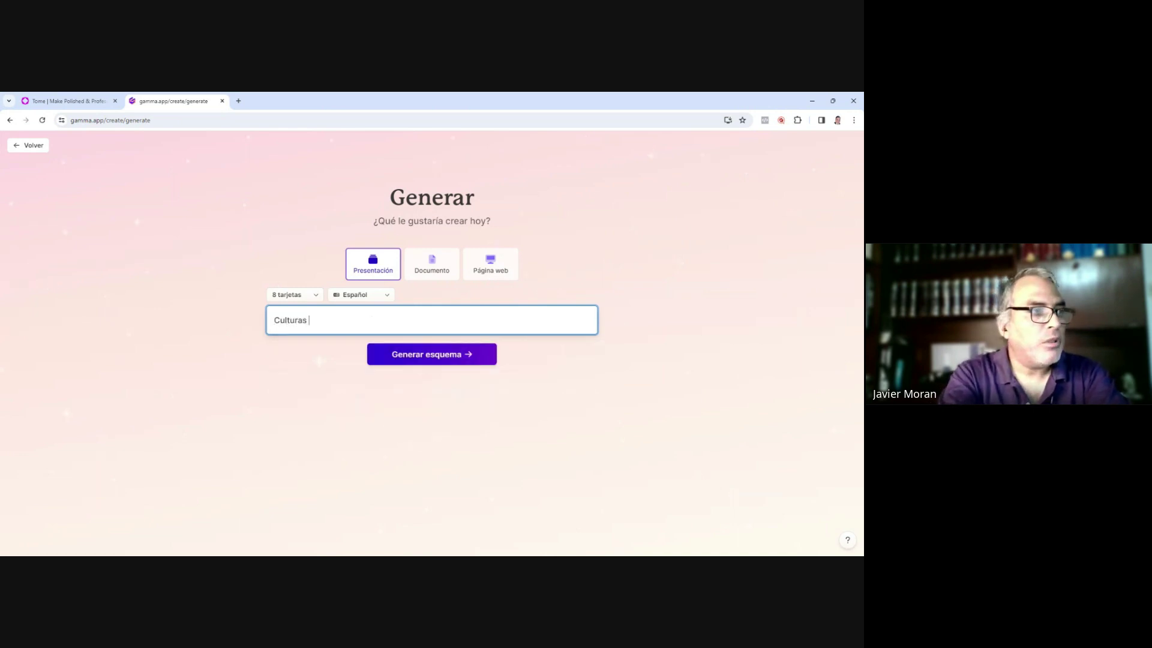
type("pre")
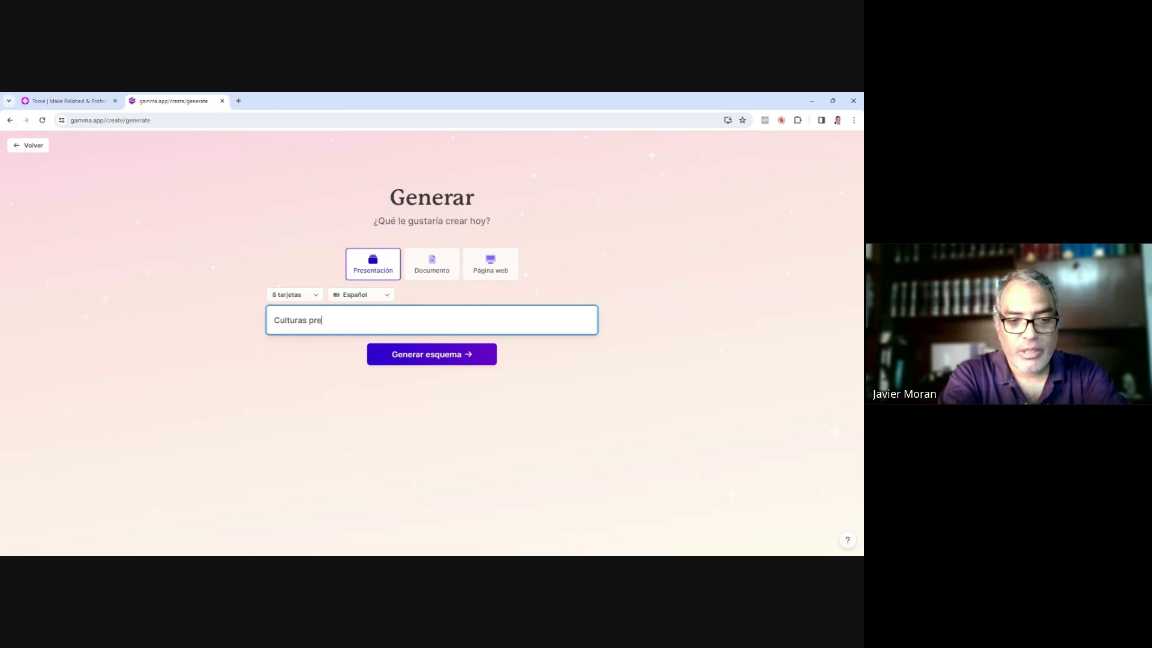
type("colombinas de ")
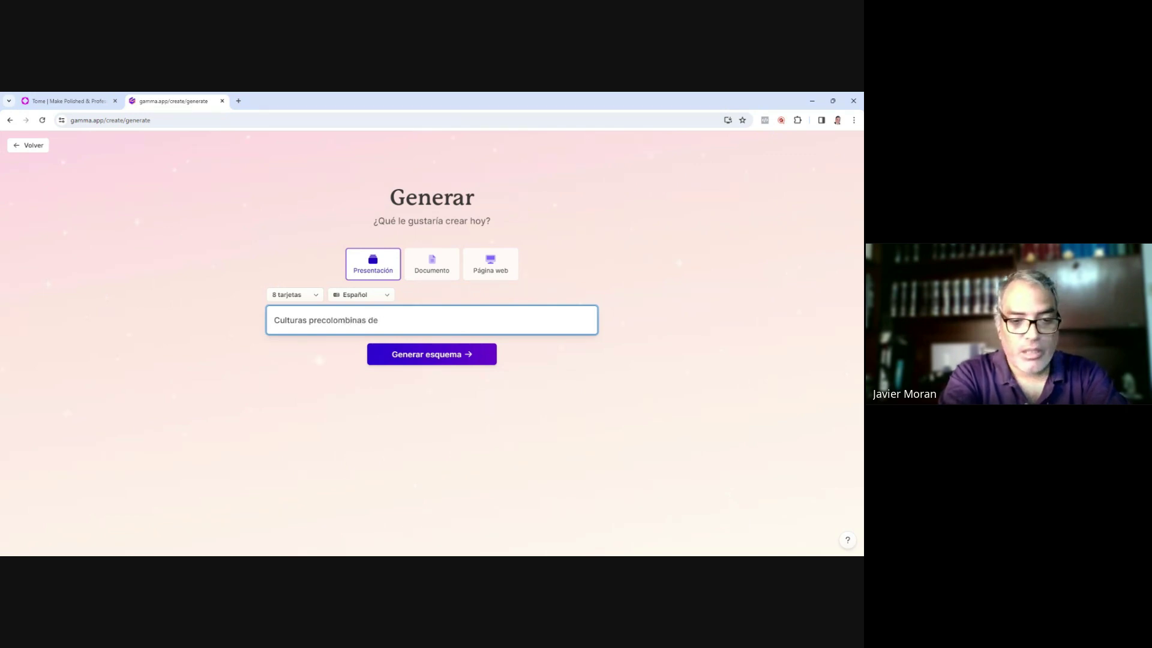
type("américa")
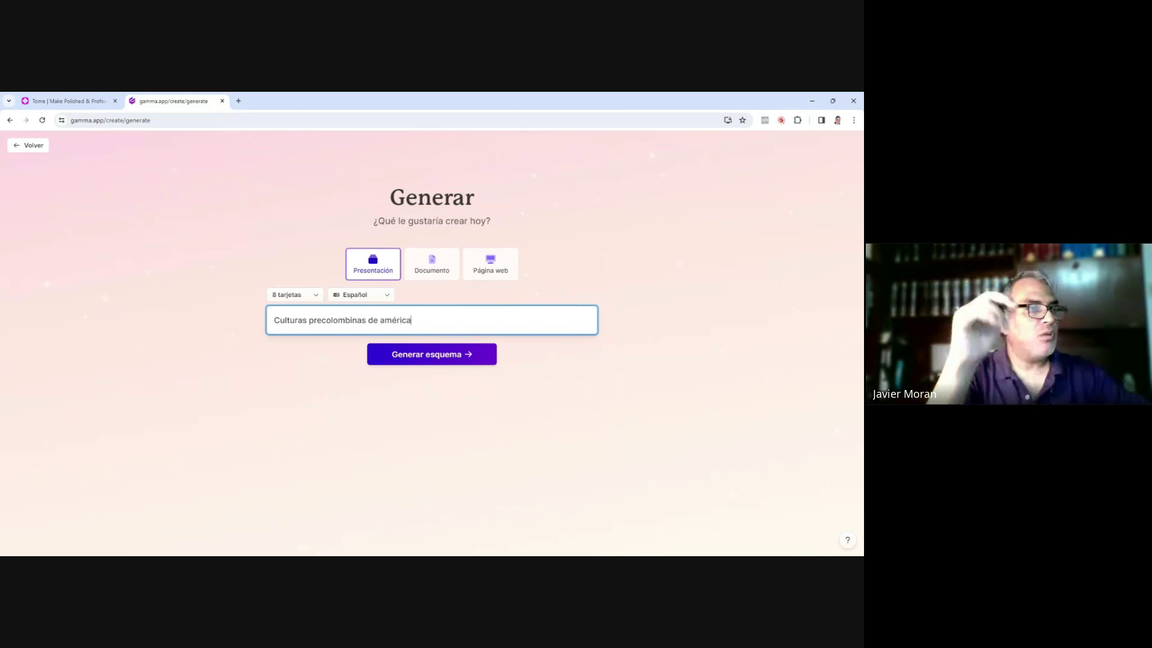
left_click(313, 295)
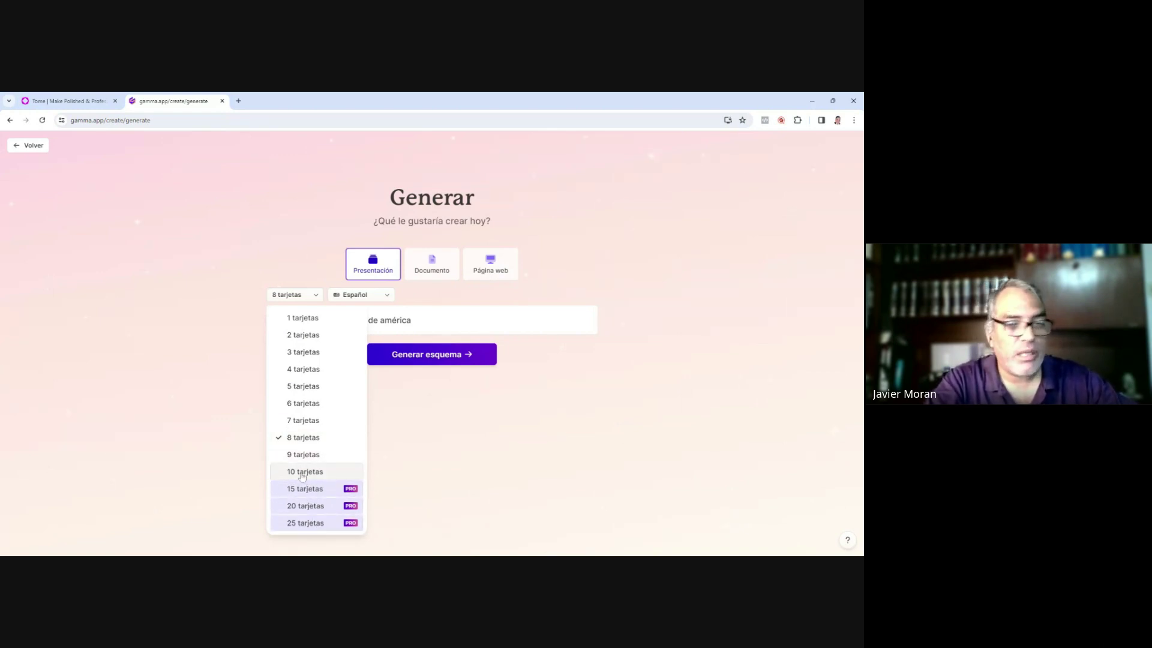
left_click(301, 443)
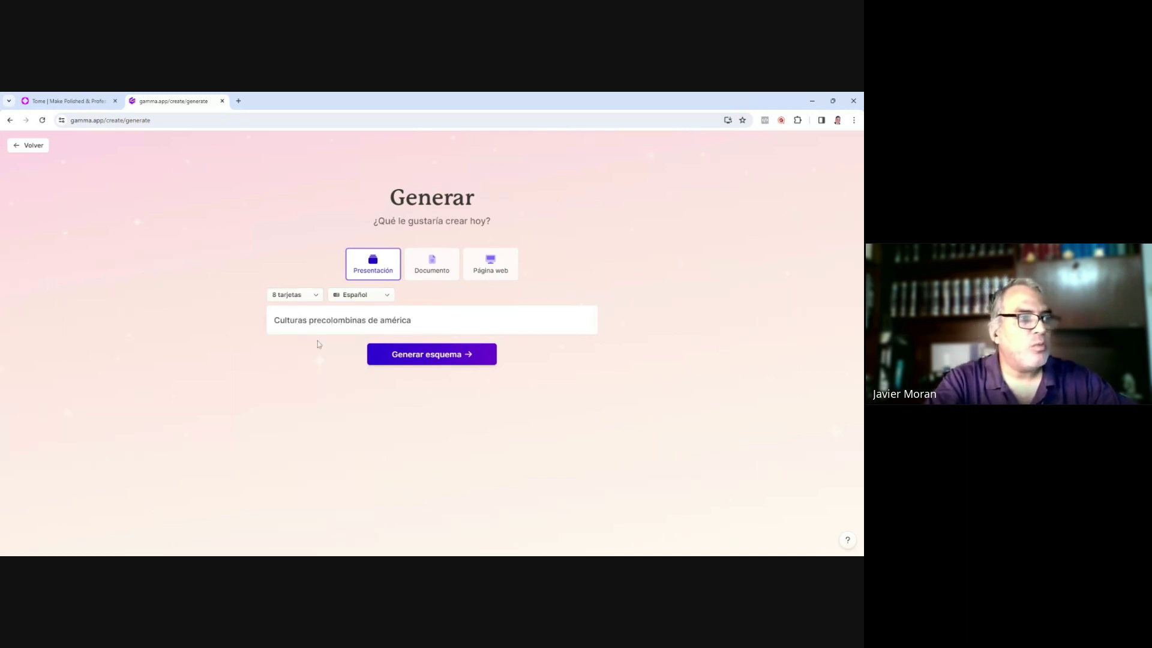
left_click(387, 300)
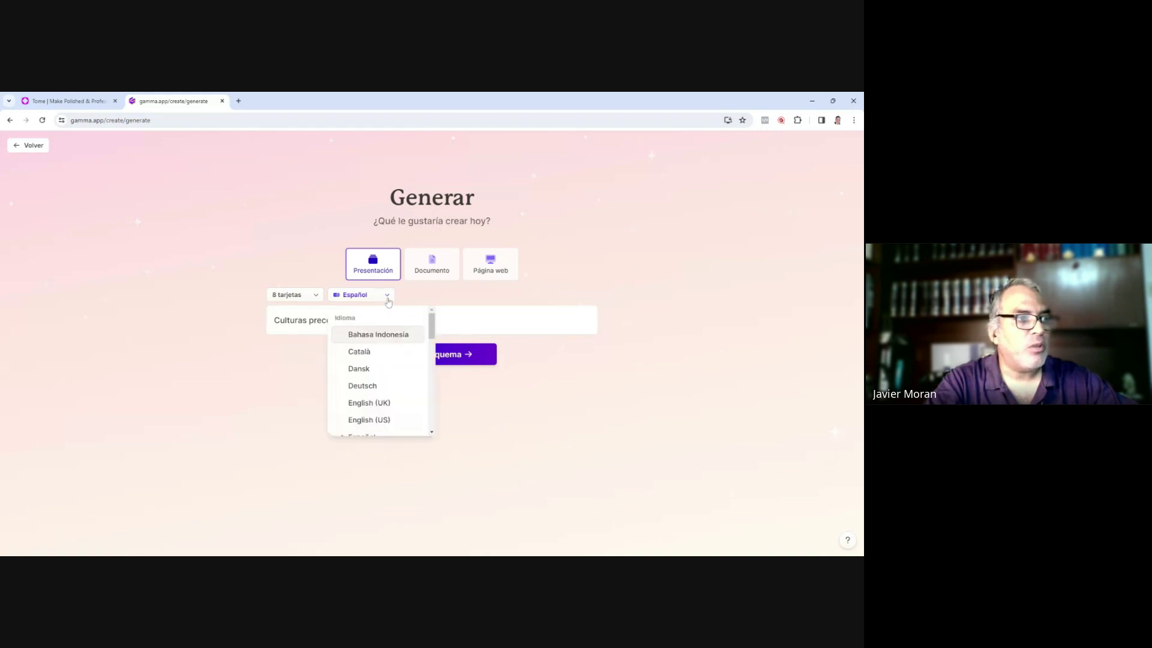
left_click(387, 300)
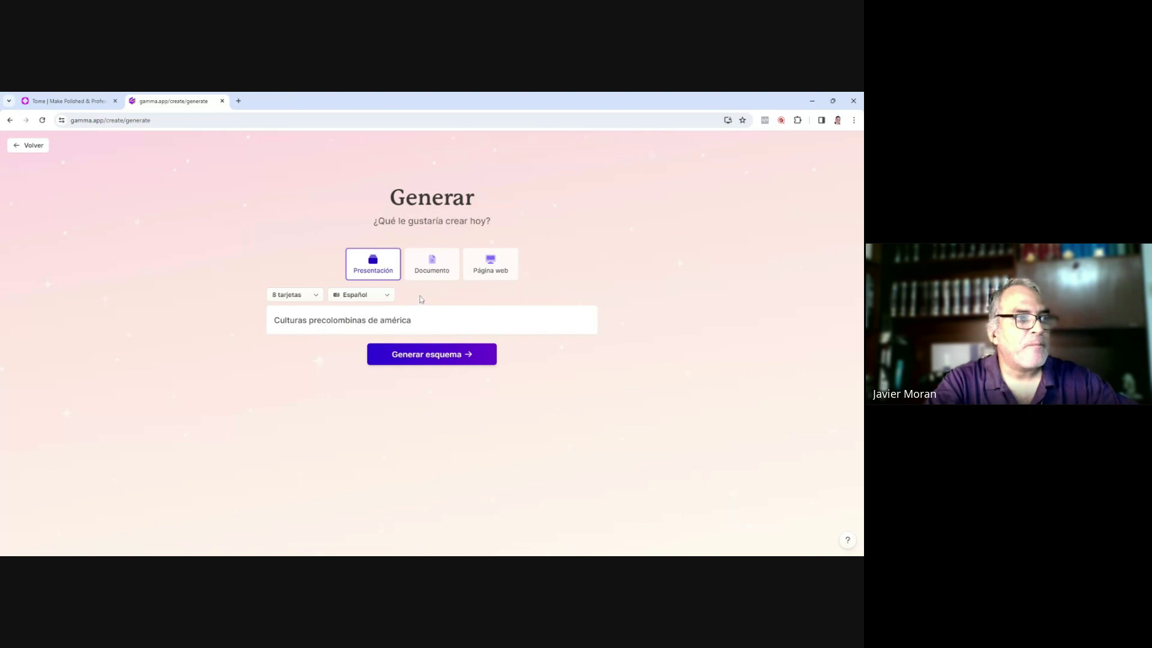
left_click(434, 360)
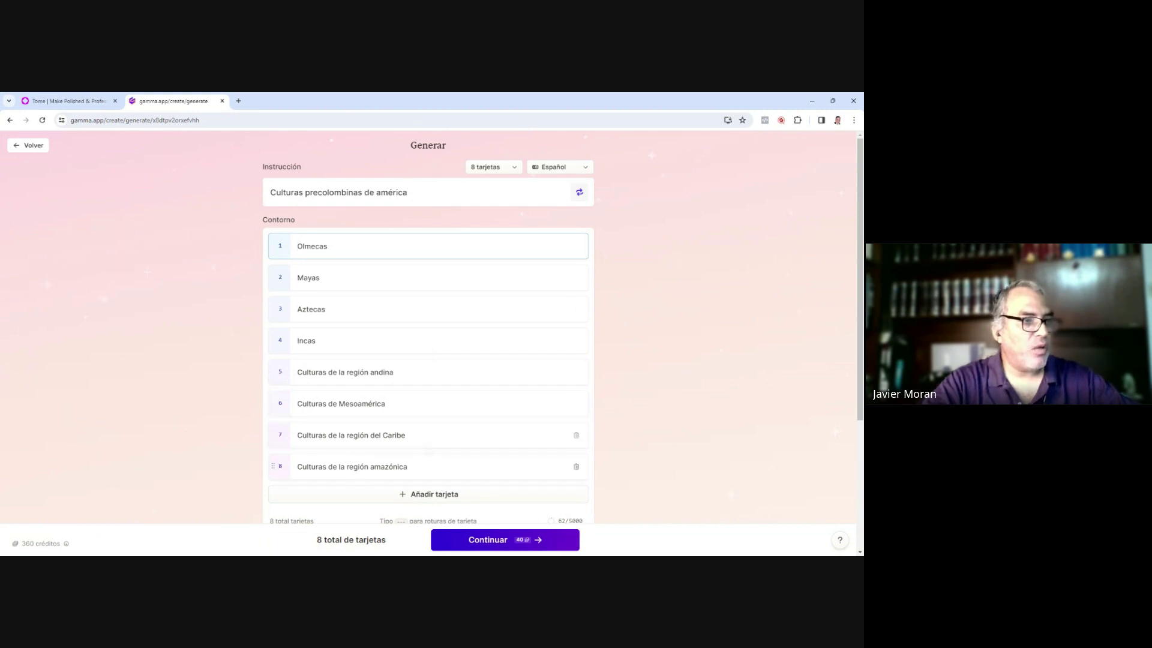
Change the card count from 8 to 10 tarjetas.
scroll(426, 432, "down", 1)
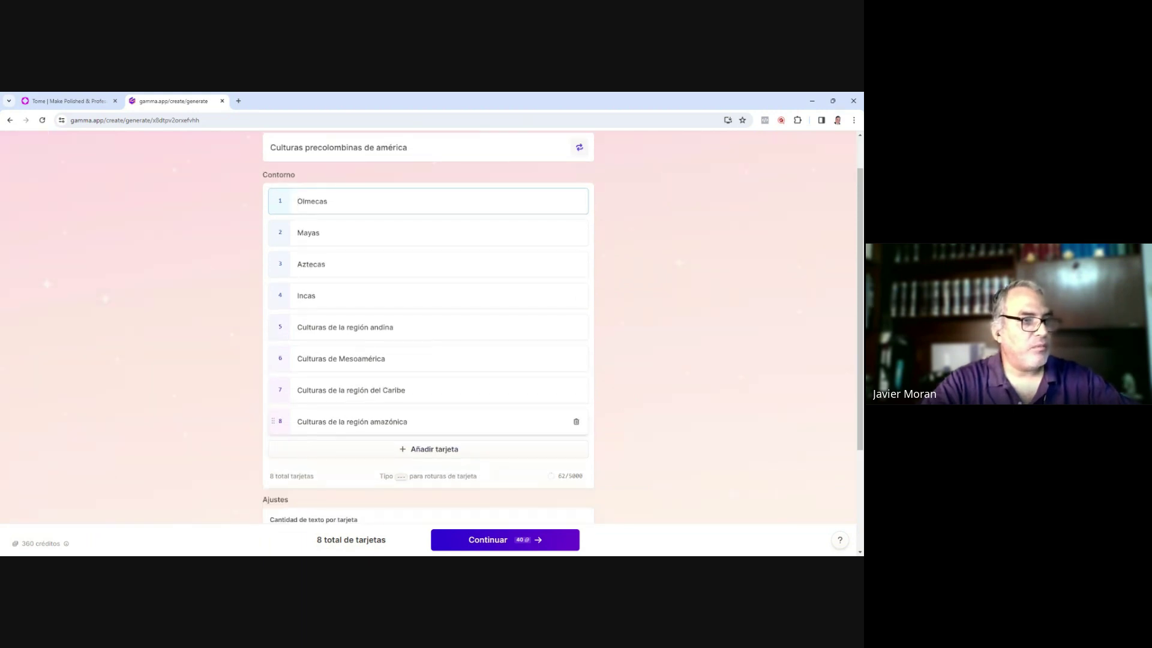
scroll(332, 350, "up", 1)
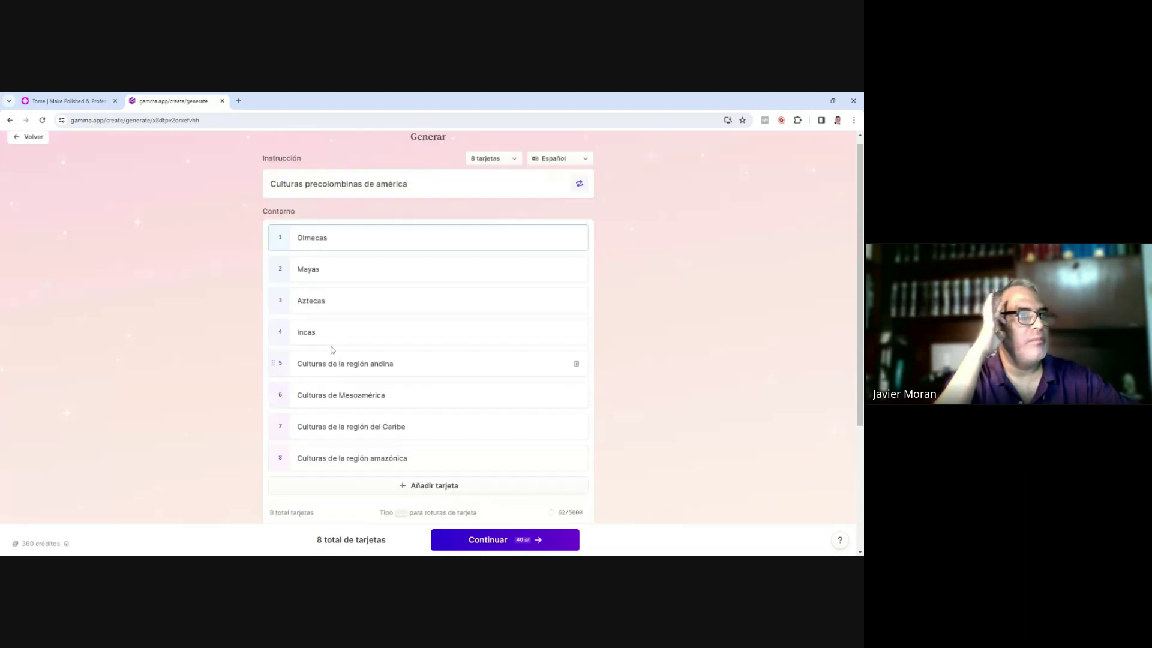
scroll(331, 350, "down", 1)
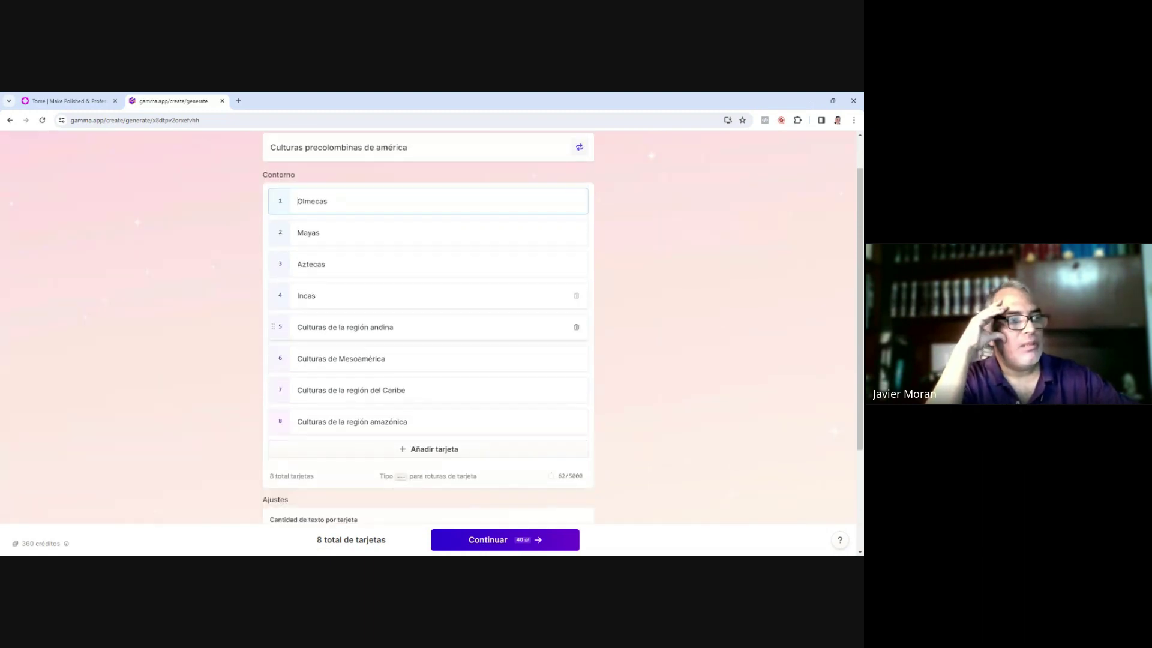
scroll(368, 329, "up", 1)
scroll(368, 330, "down", 1)
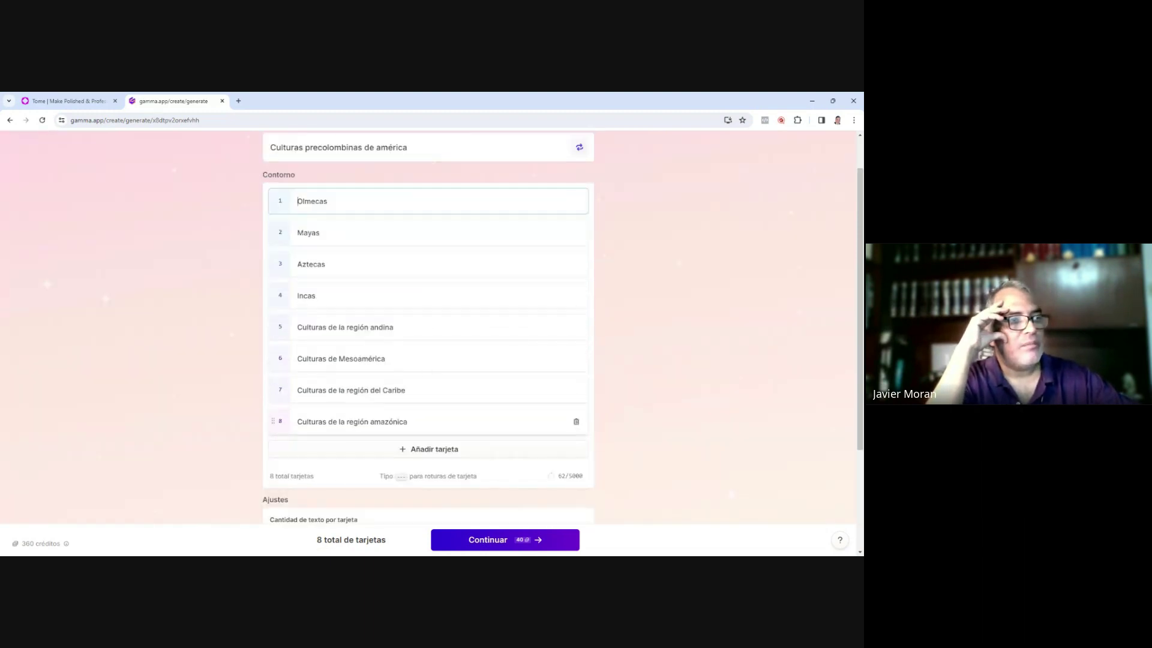
scroll(420, 369, "up", 1)
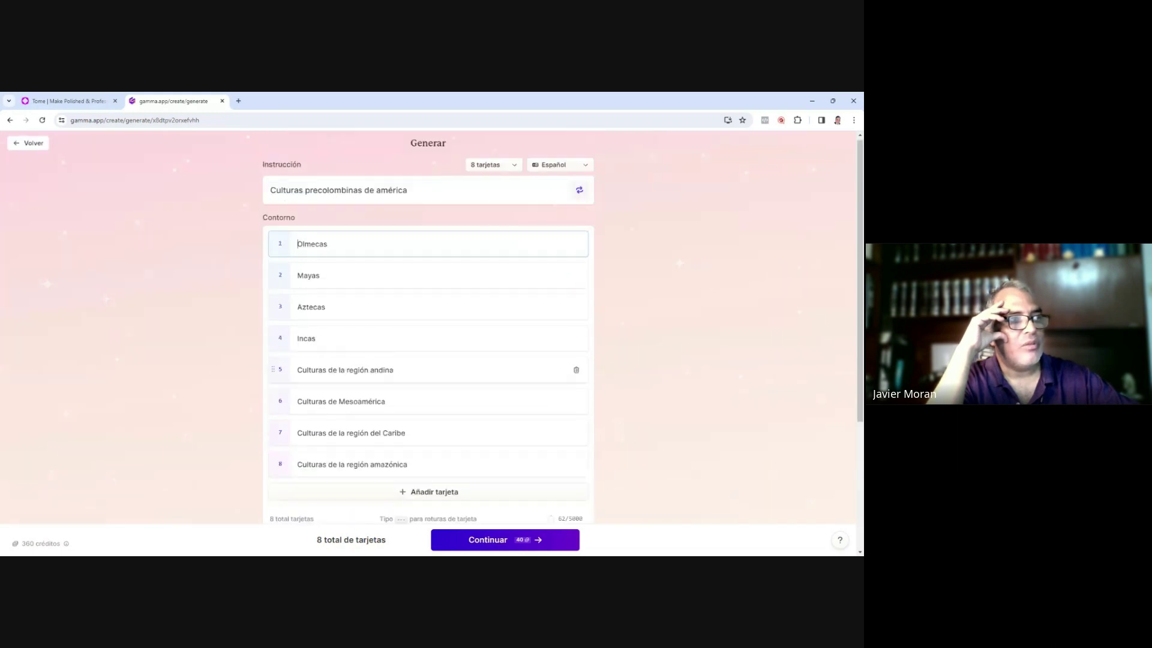
left_click(492, 166)
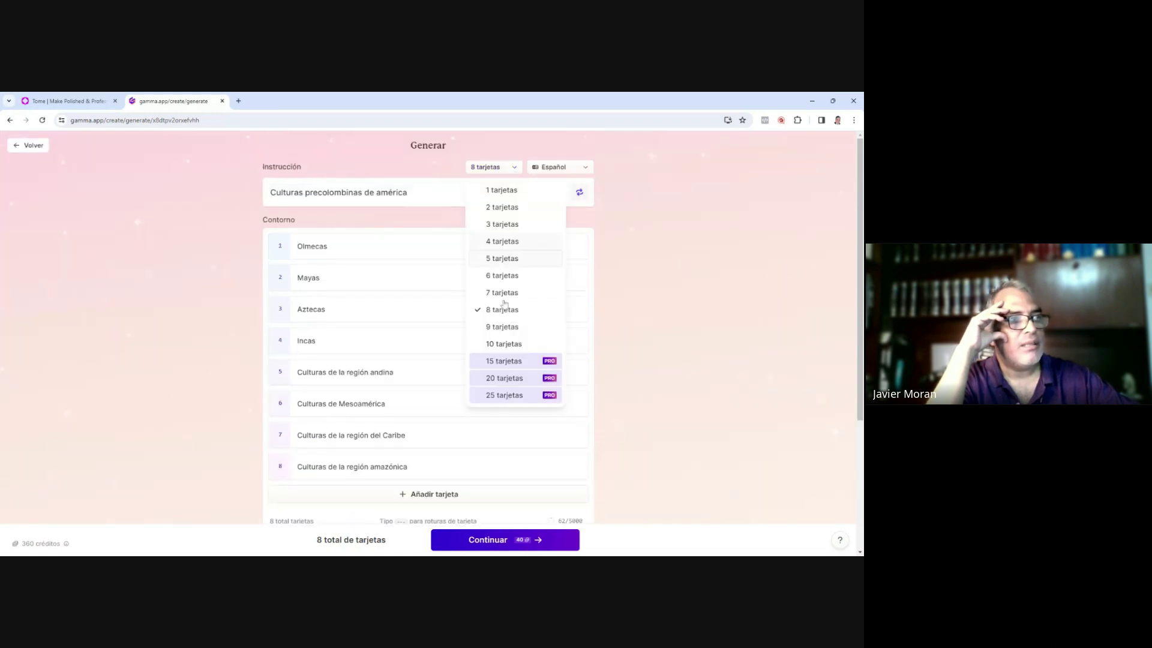
left_click(504, 344)
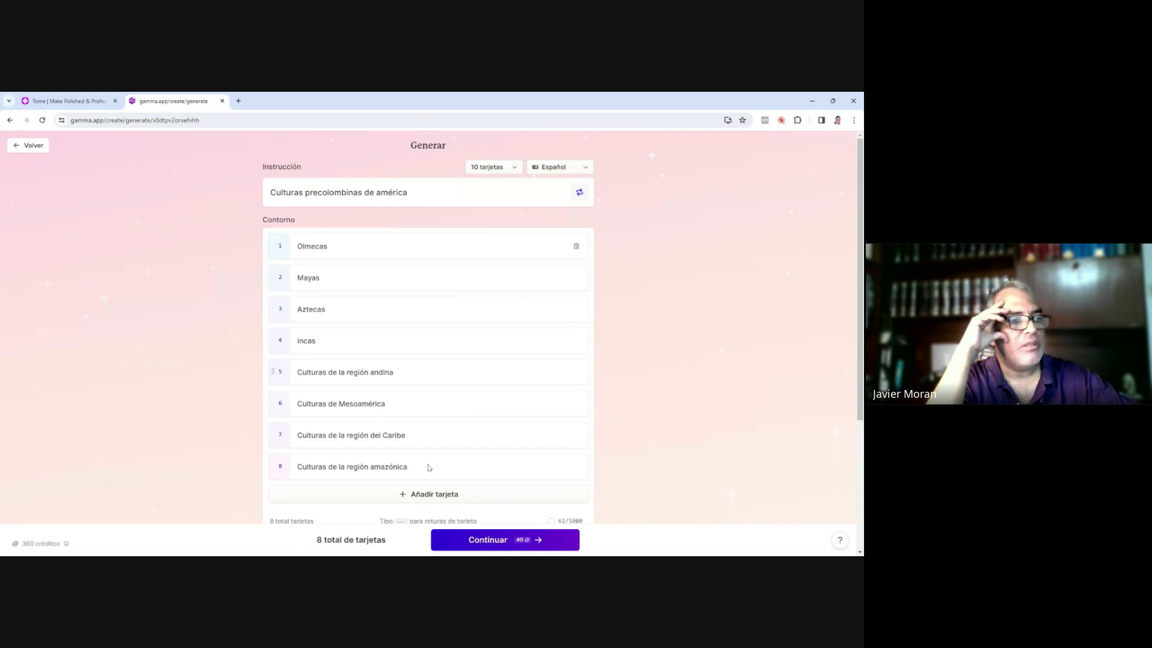
Regenerate the outline so it fills all 10 cards.
scroll(478, 355, "down", 2)
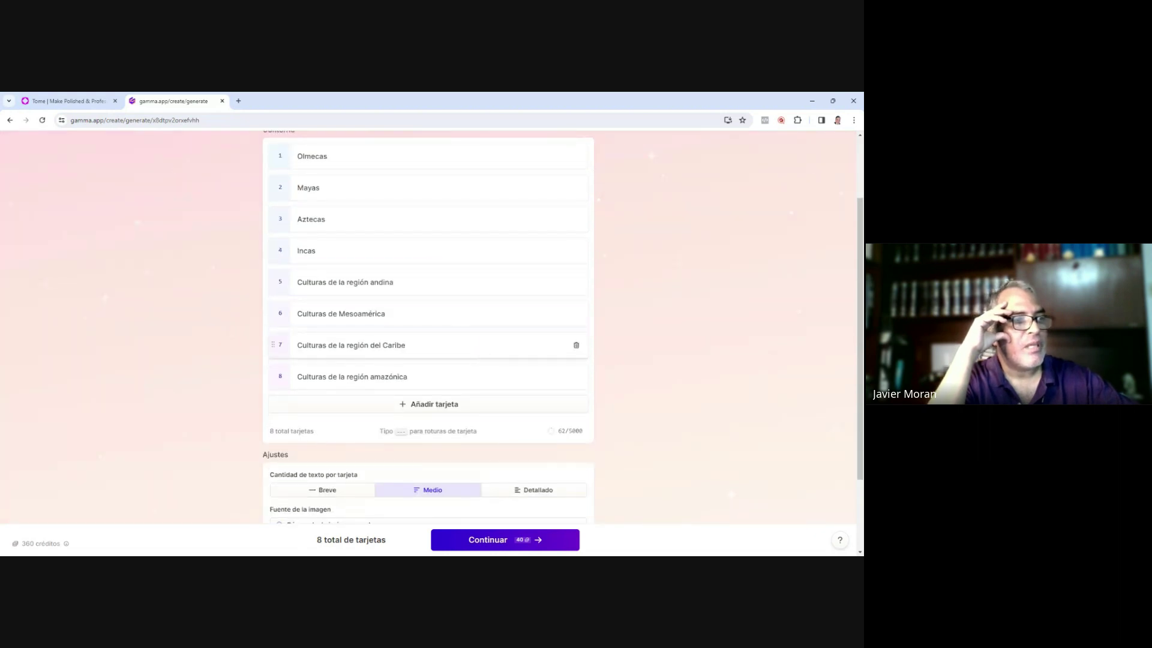
mouse_move(65, 543)
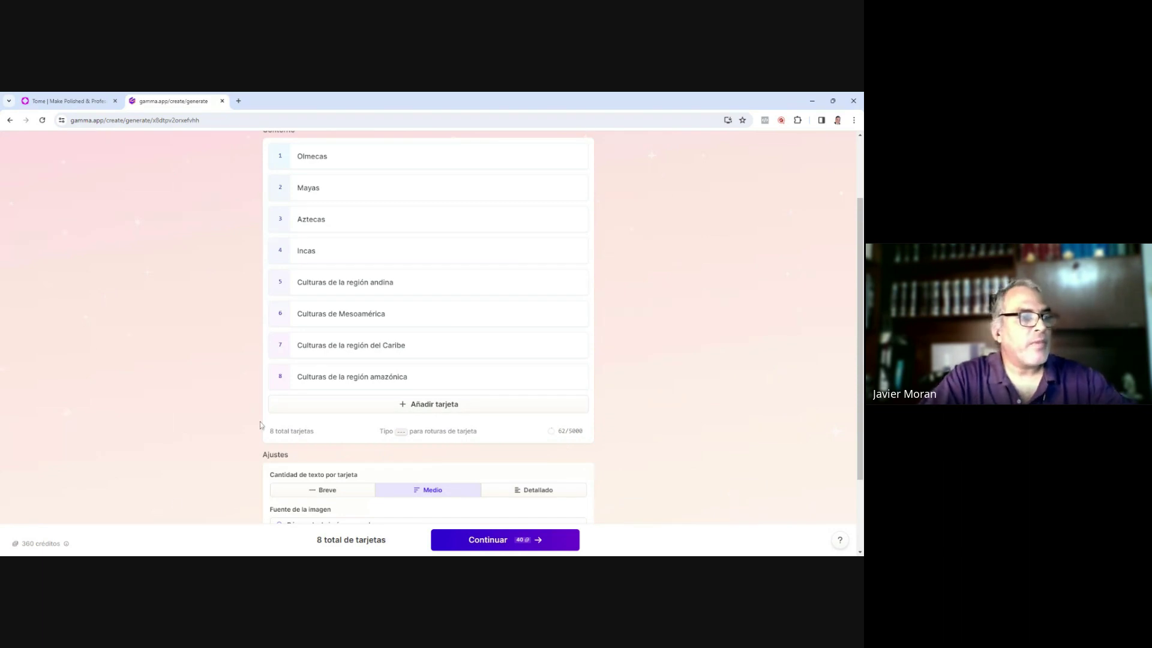
scroll(573, 384, "up", 3)
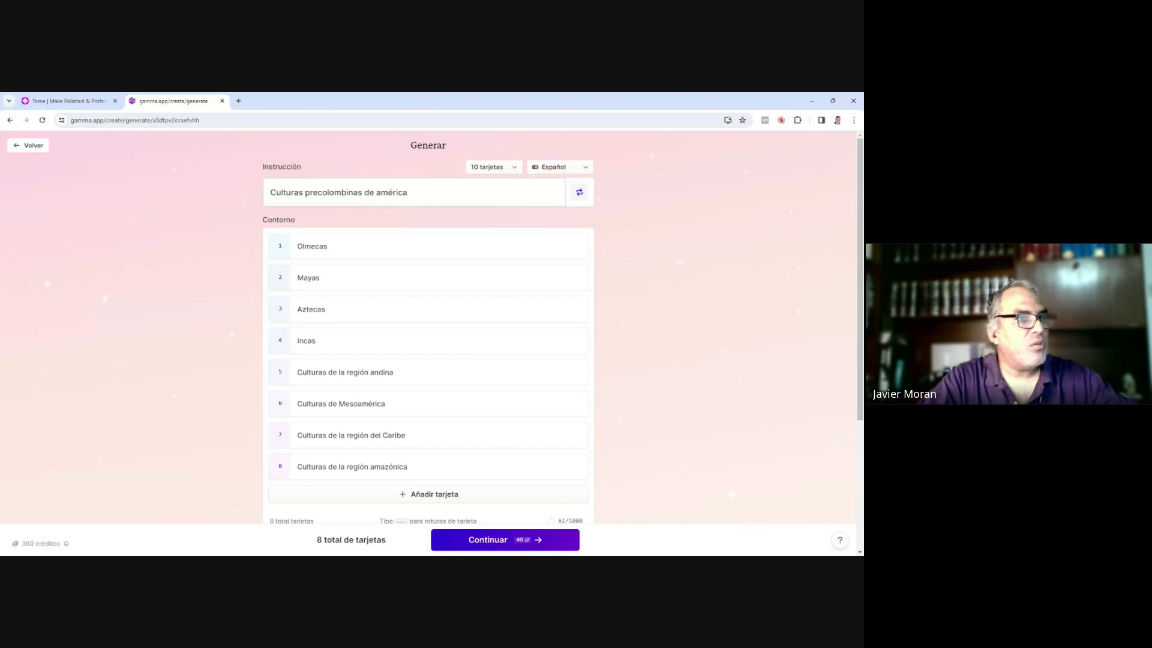
left_click(585, 196)
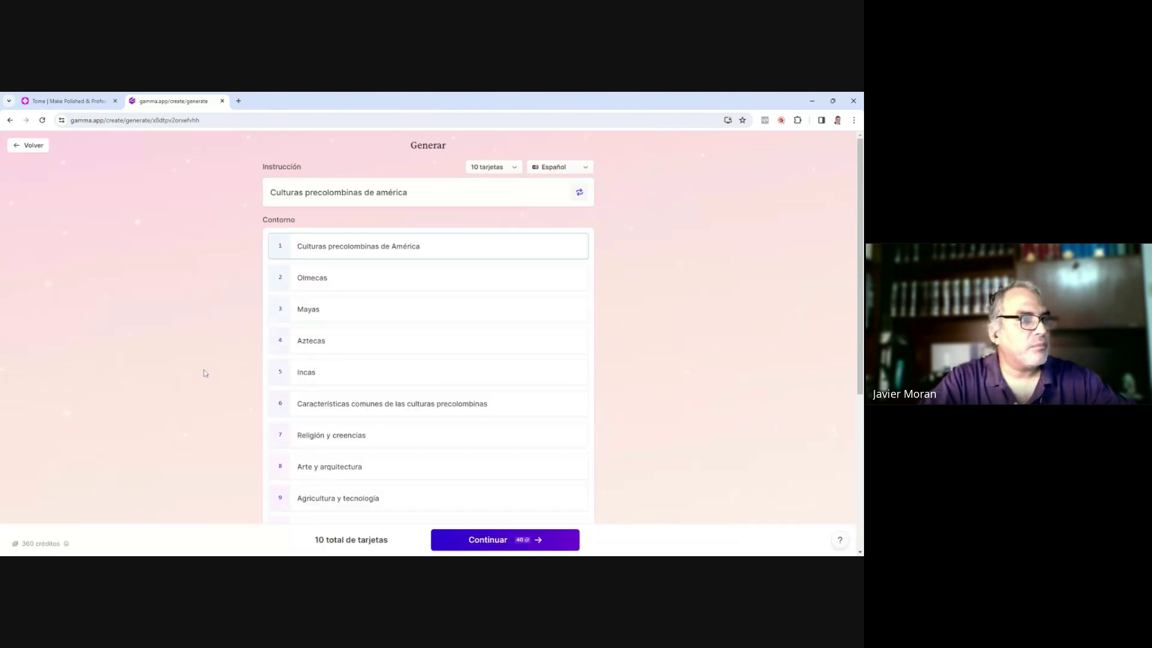
scroll(234, 369, "down", 3)
scroll(238, 369, "down", 1)
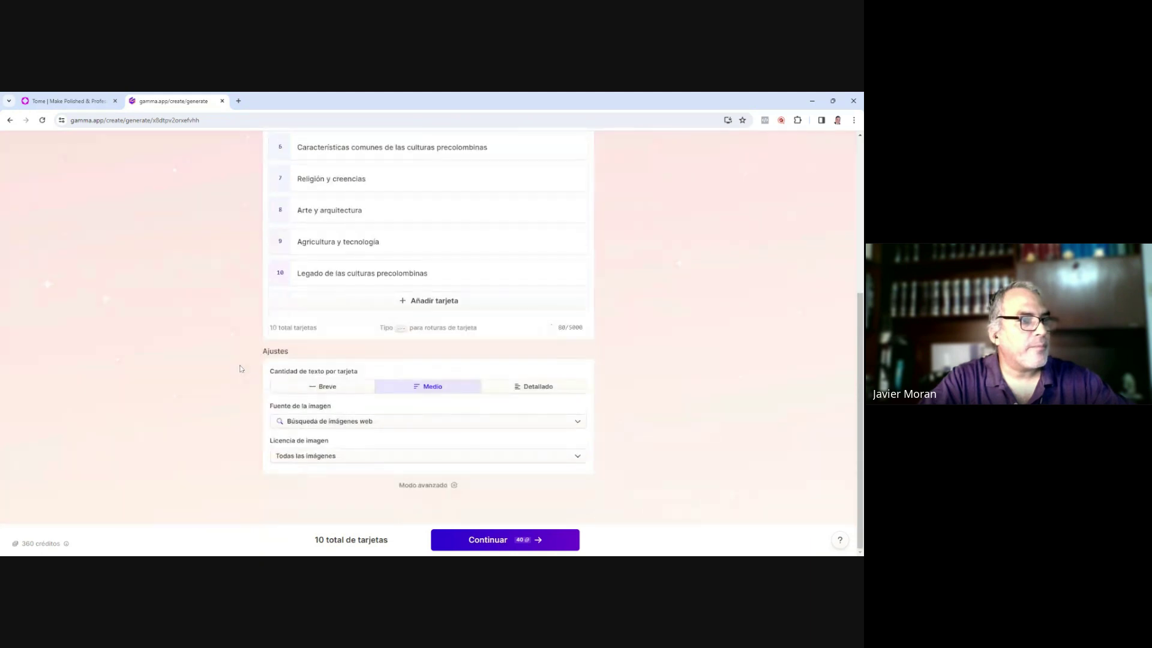
scroll(240, 369, "up", 3)
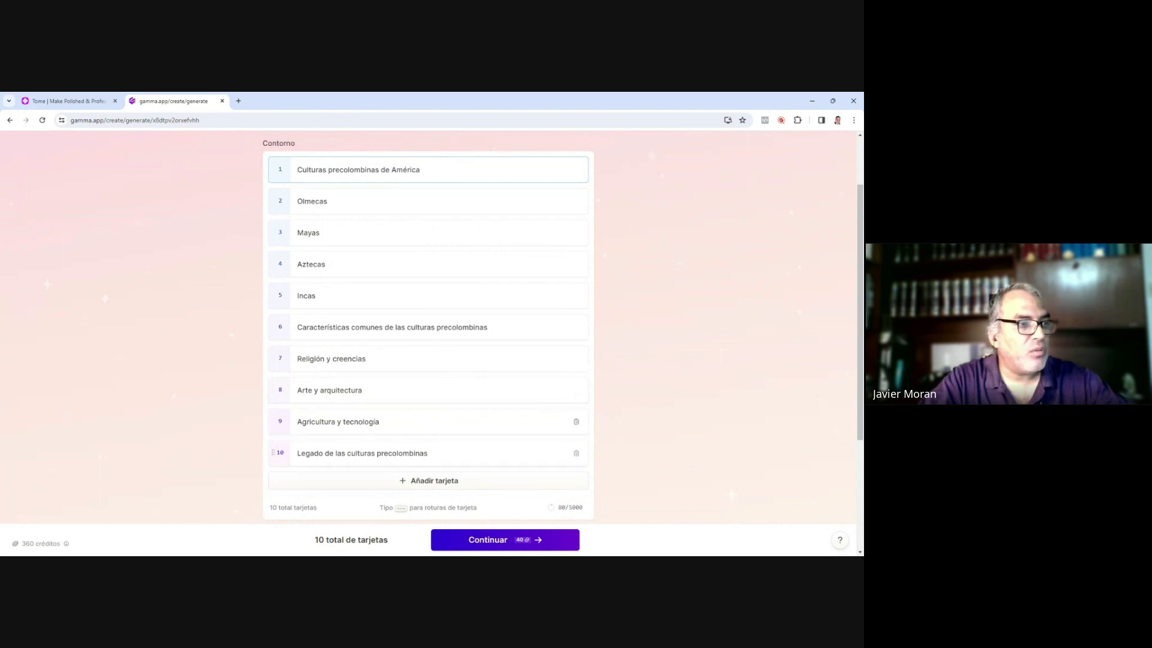
scroll(323, 434, "down", 3)
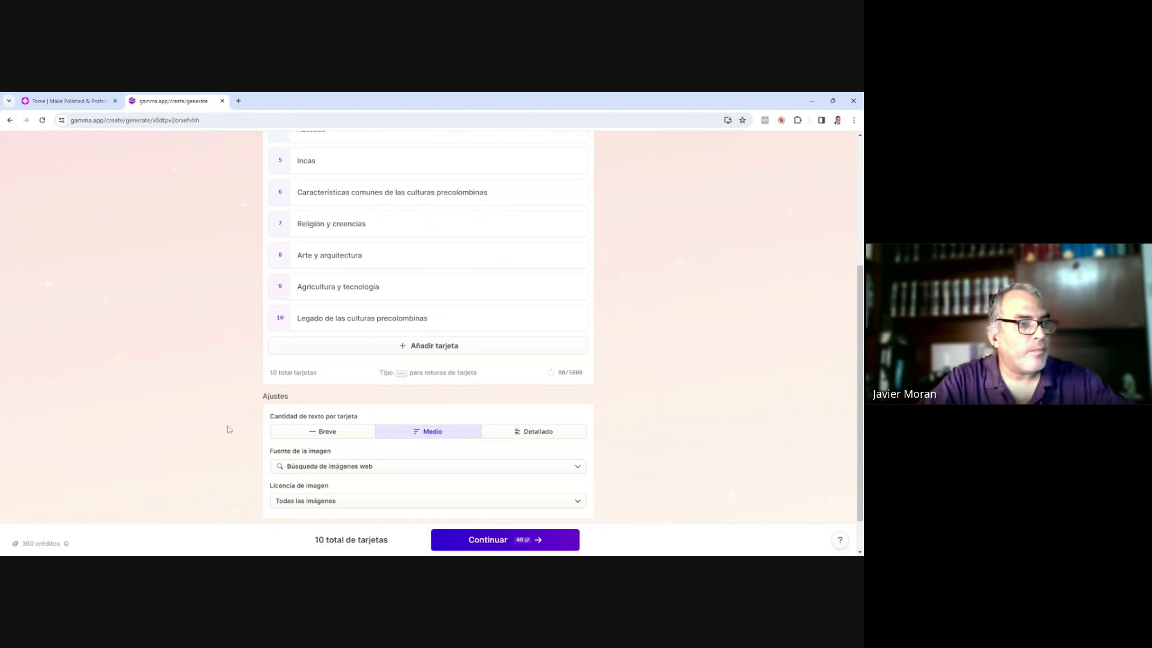
scroll(227, 430, "down", 1)
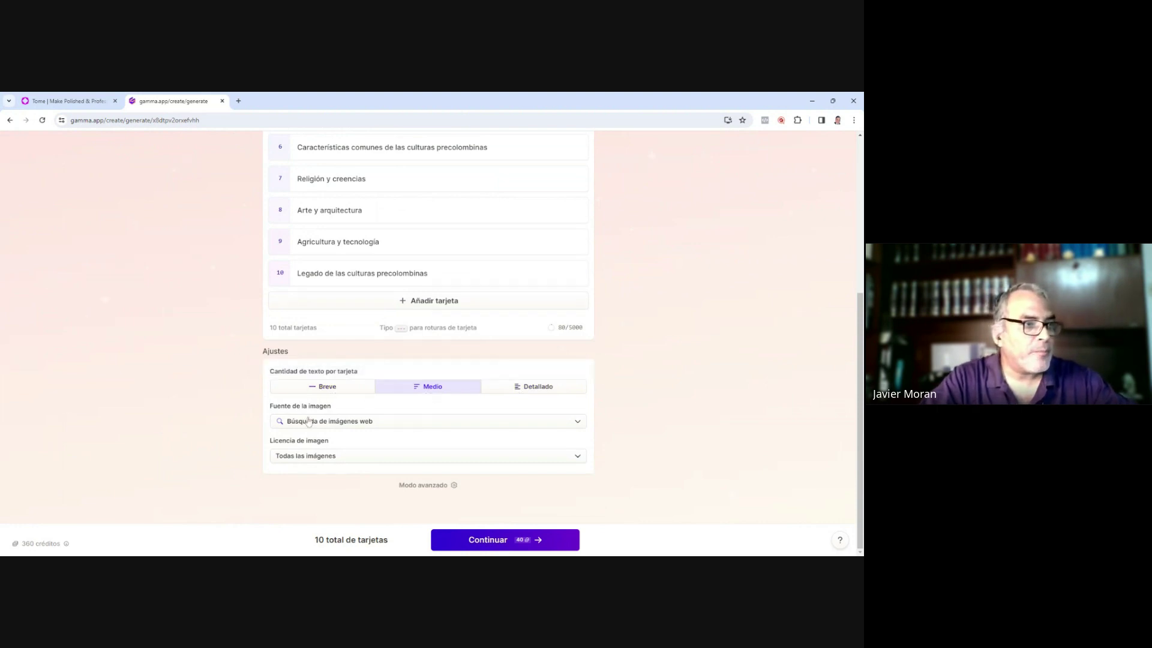
Set the image source to AI-generated images and start on the image style field.
left_click(345, 427)
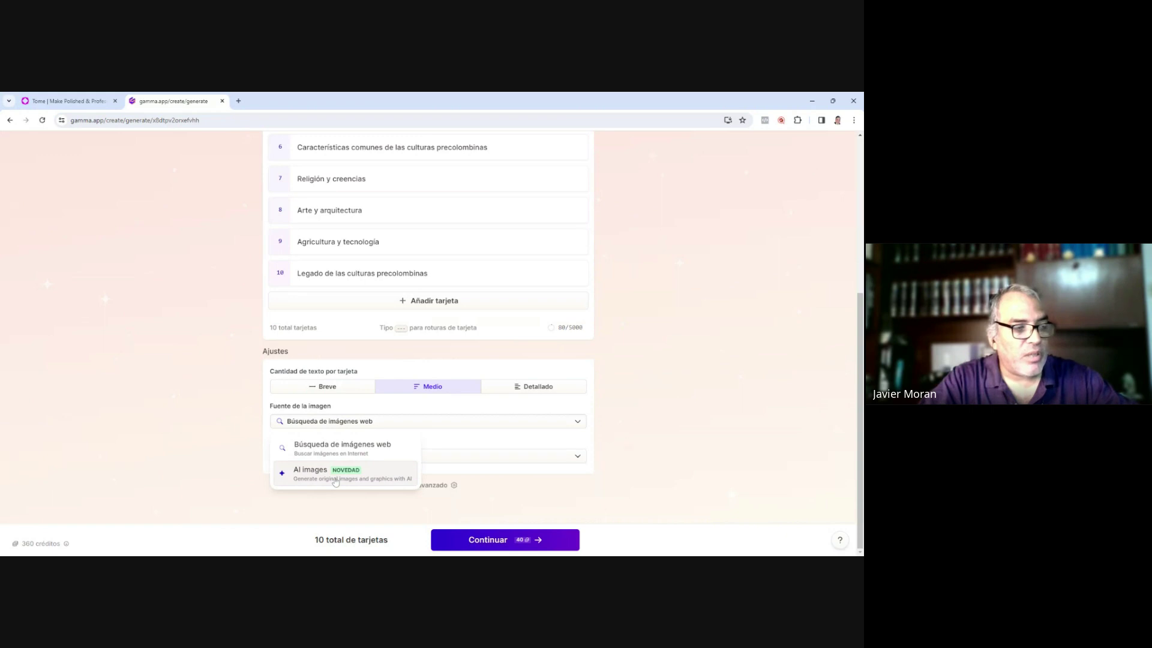
left_click(335, 474)
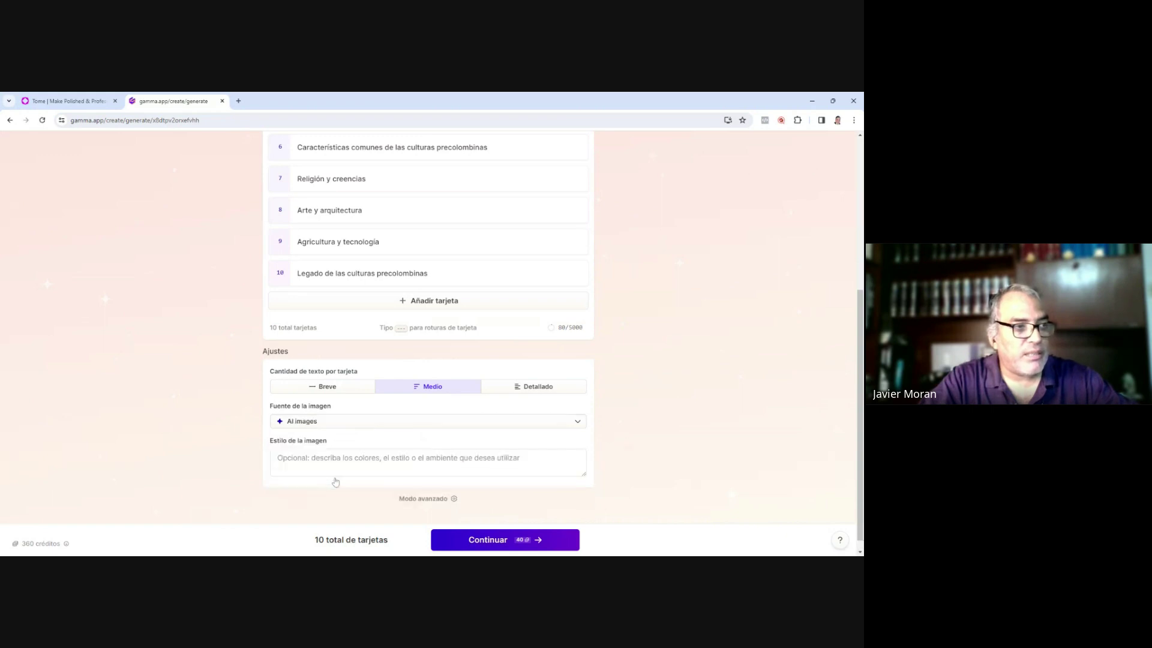
left_click(323, 424)
left_click(313, 456)
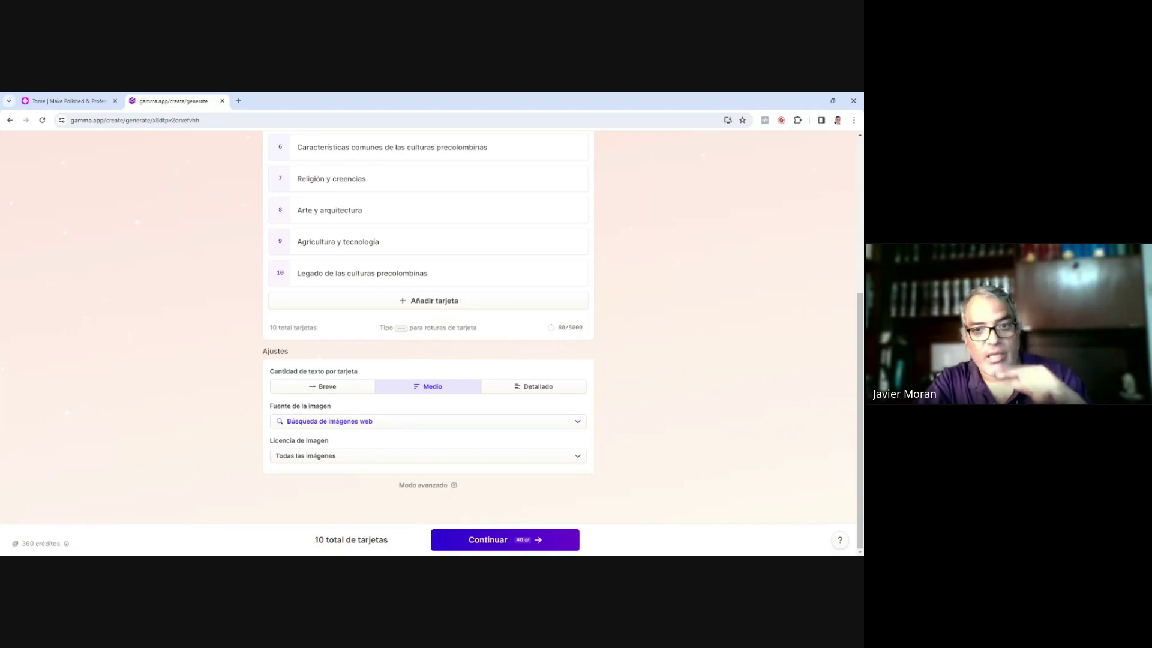
left_click(336, 423)
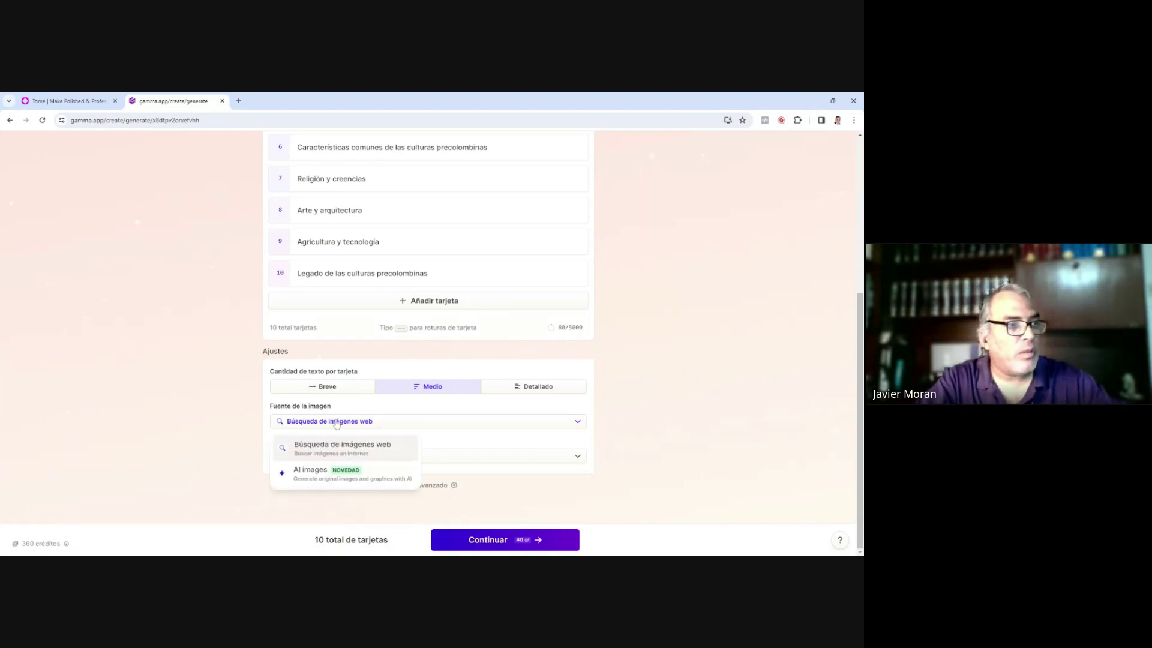
left_click(334, 469)
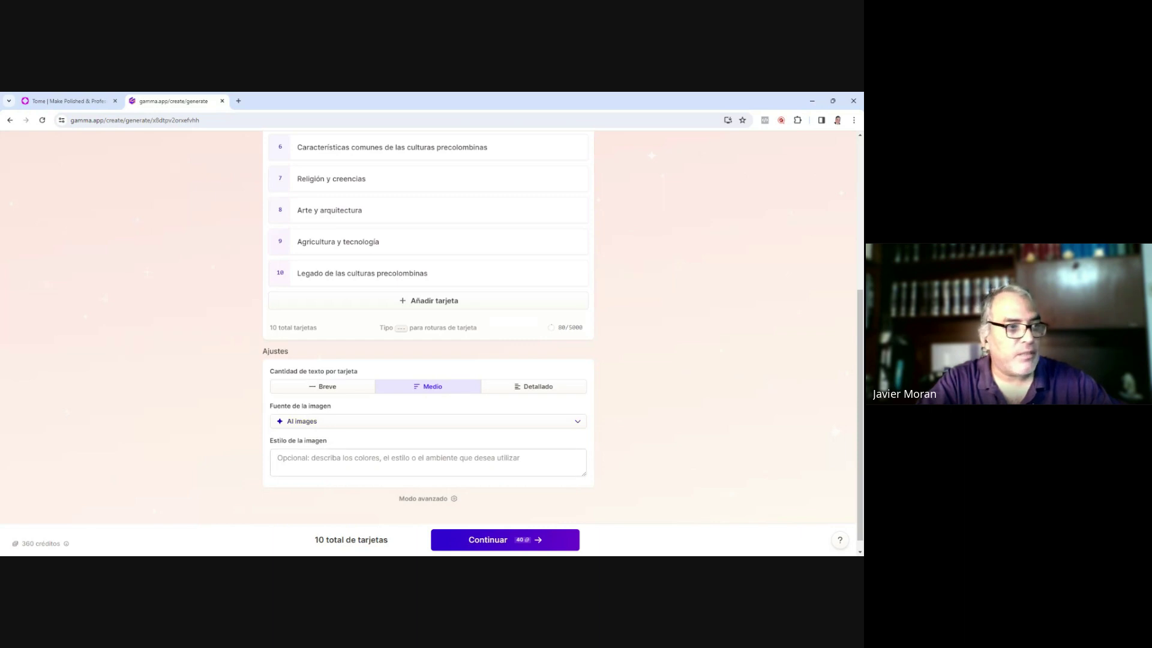
left_click(357, 459)
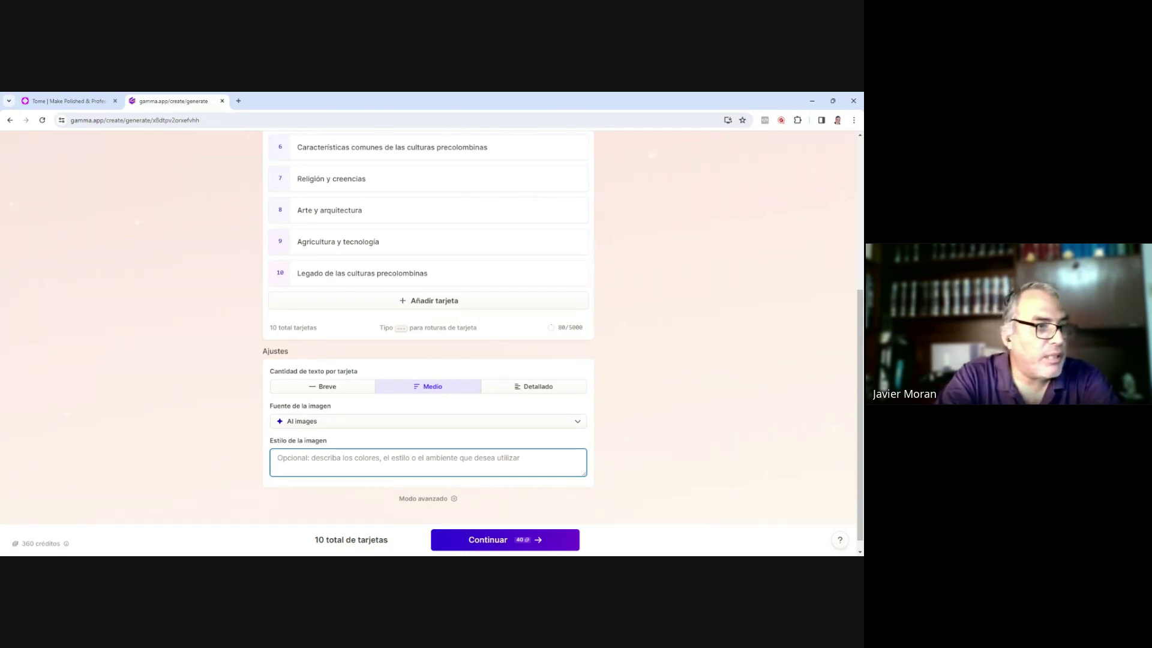
Enter 'Estilo anime. color' as the image style and review the generation settings.
type("Estilo ")
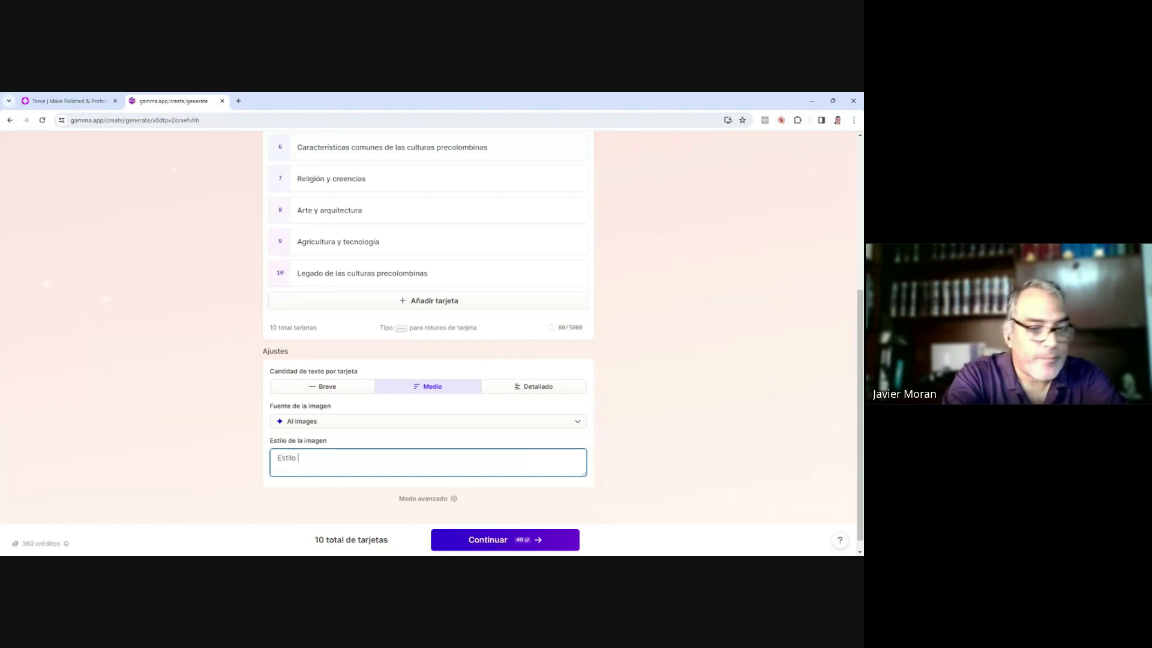
type("anime")
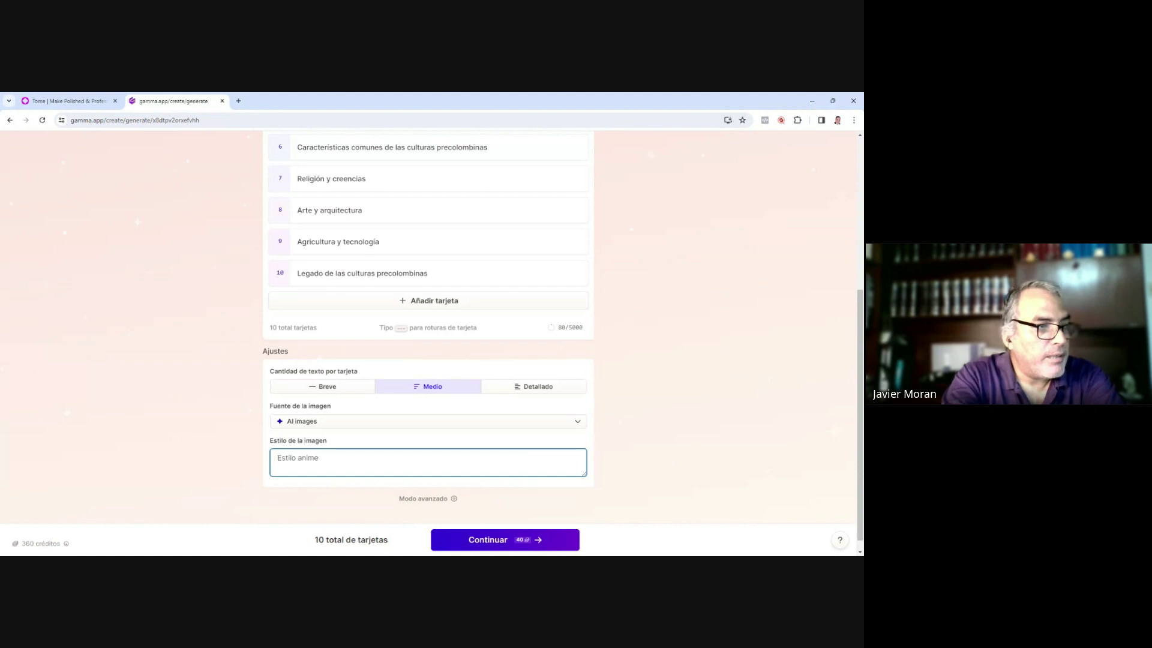
type(". ")
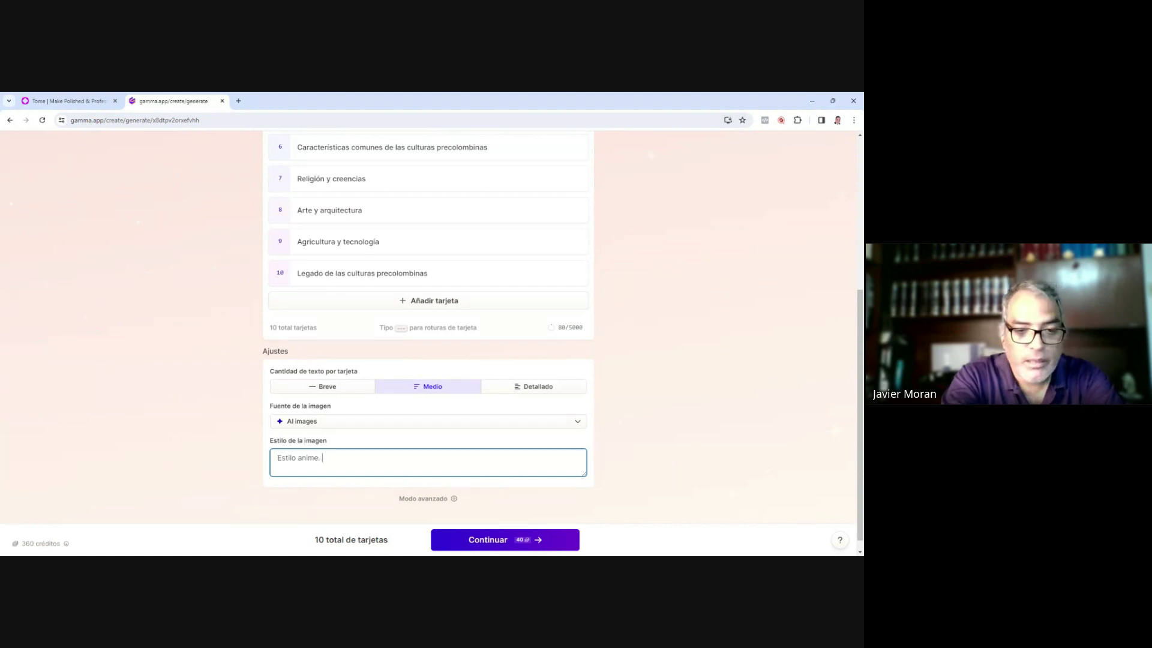
type("color.")
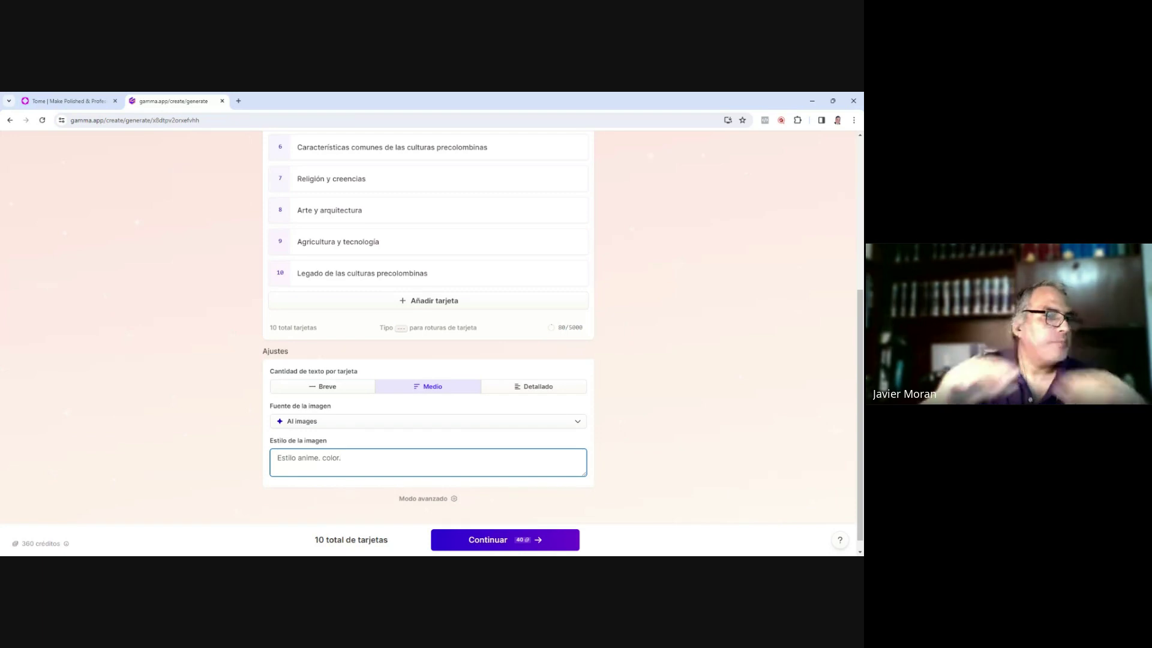
scroll(476, 404, "down", 1)
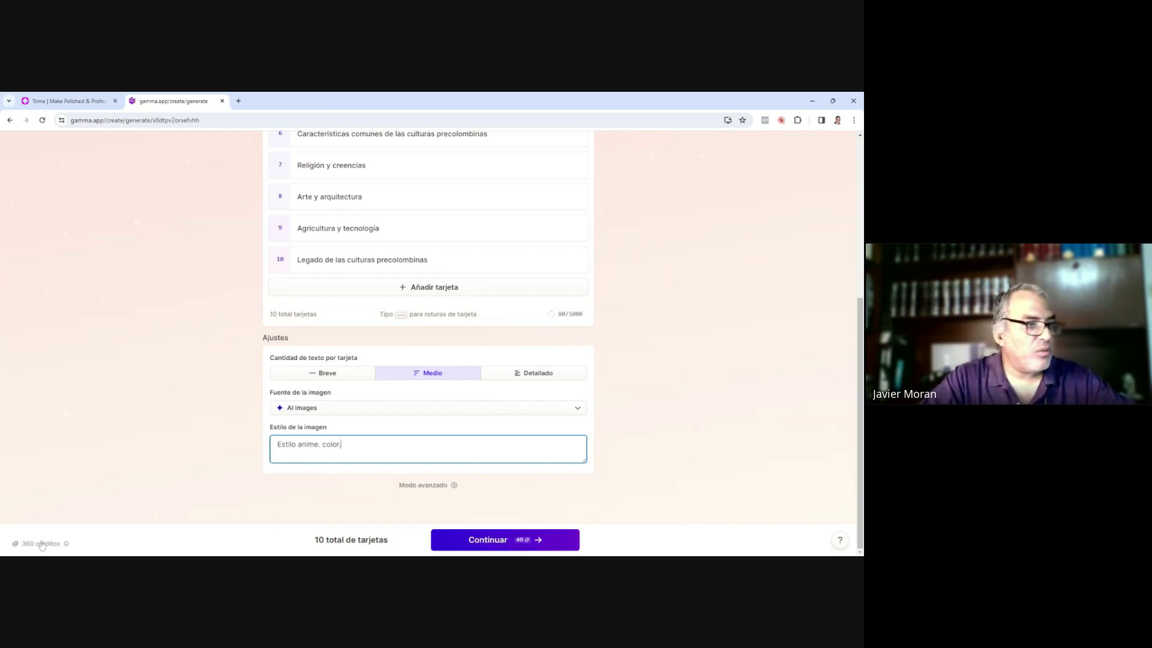
mouse_move(413, 542)
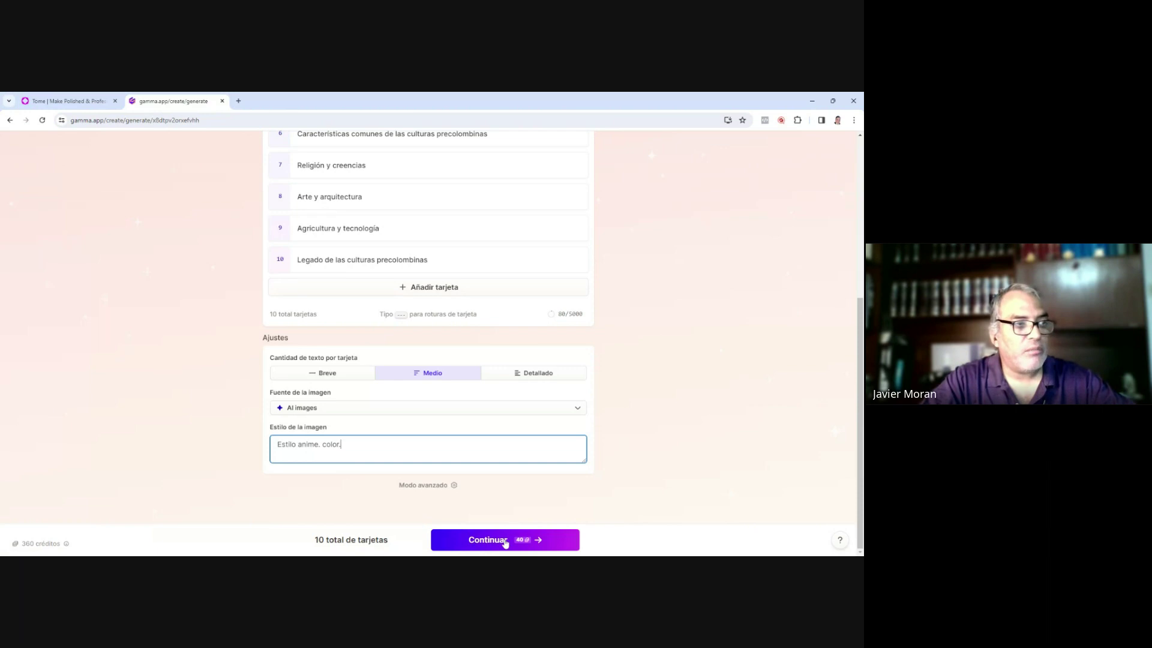
scroll(428, 330, "up", 5)
scroll(527, 390, "down", 5)
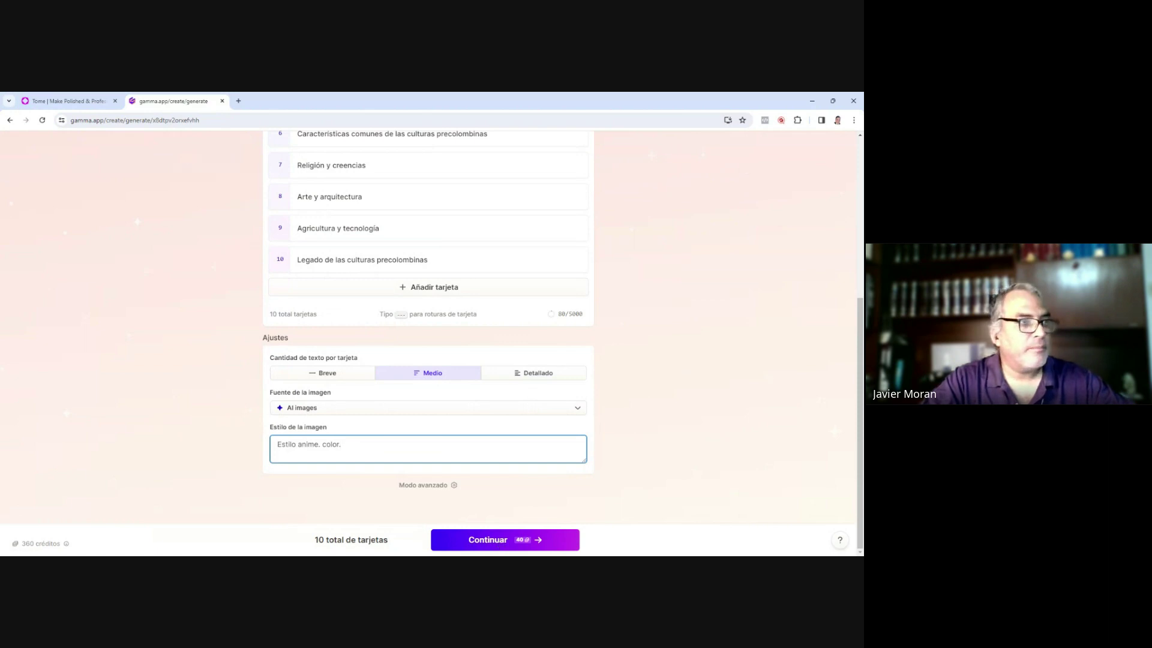
Preview themes from Electric through Soft Cloud, Icebreaker, Orbit, Aurora to Bubble gum.
left_click(501, 540)
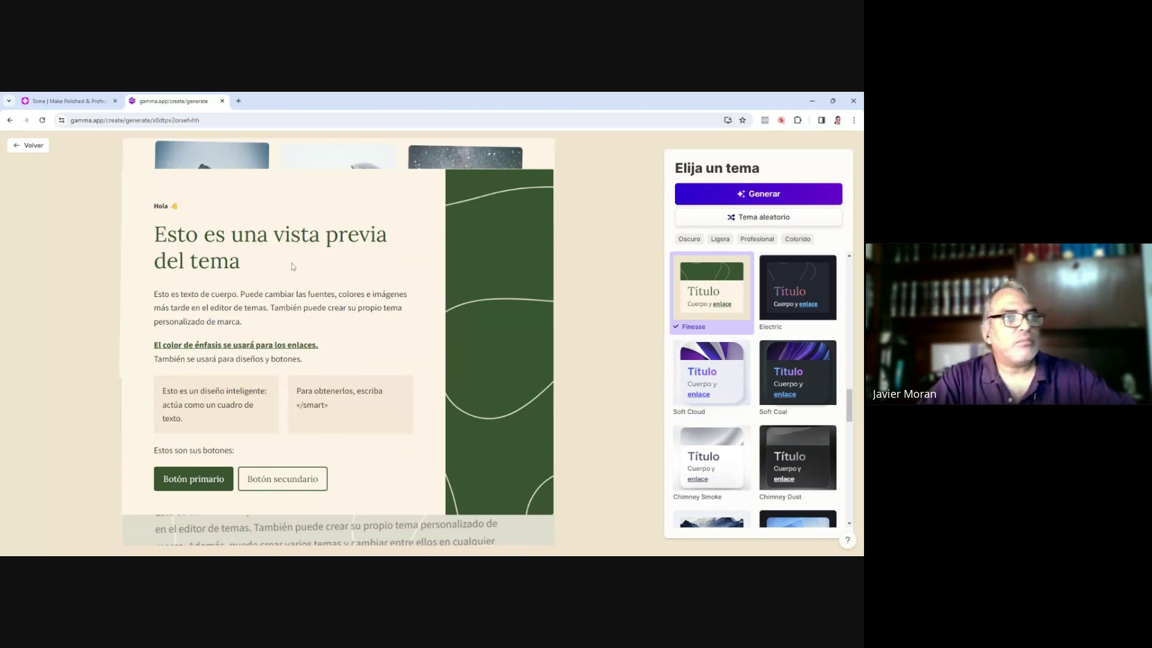
left_click(775, 308)
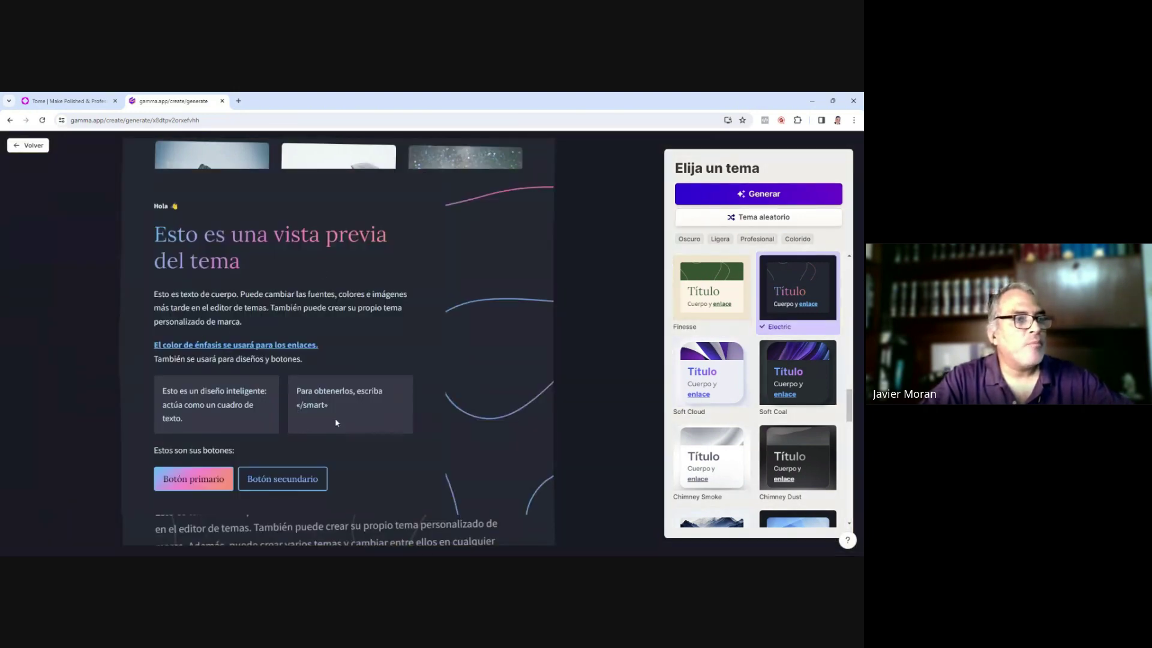
left_click(732, 380)
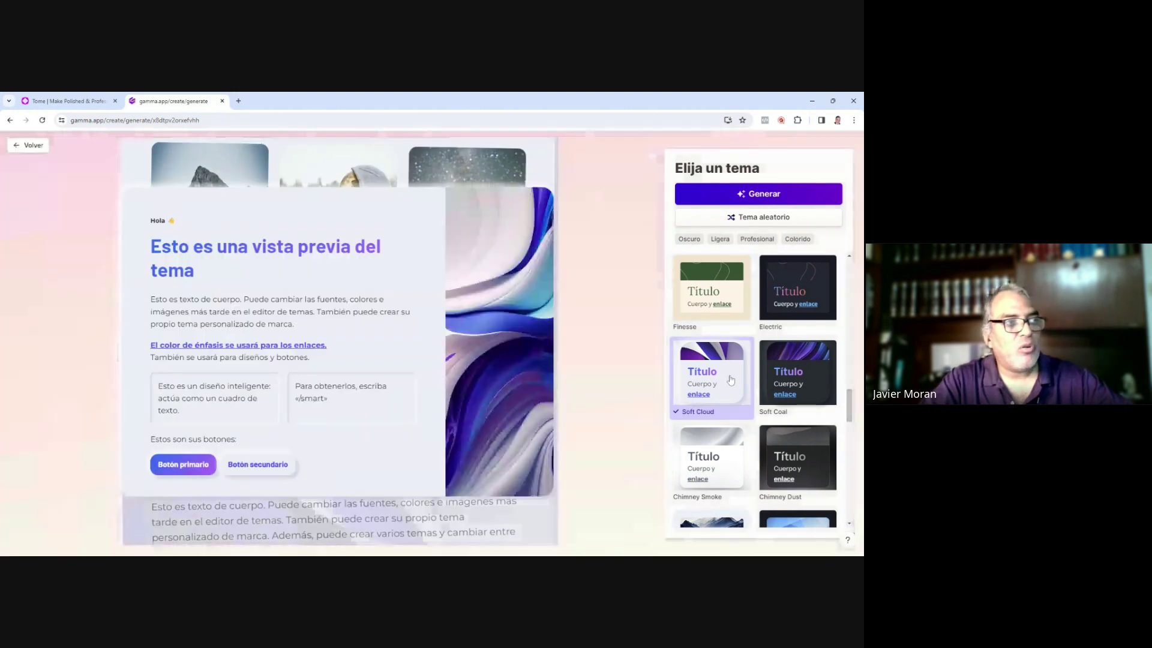
left_click(776, 390)
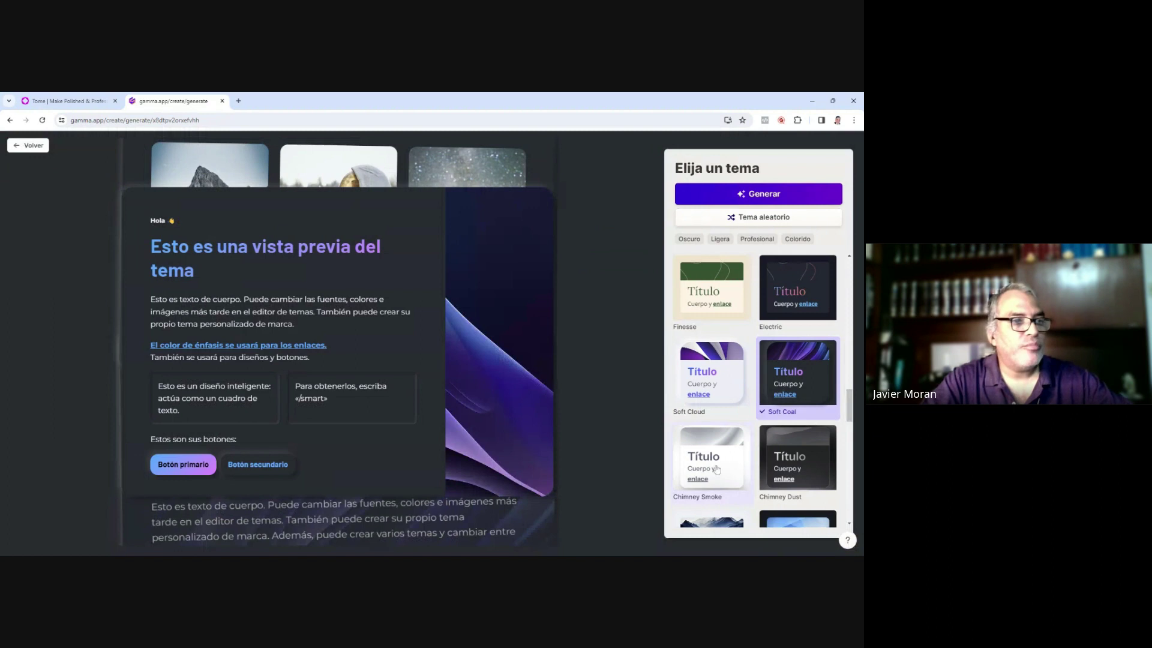
left_click(717, 469)
scroll(717, 420, "down", 3)
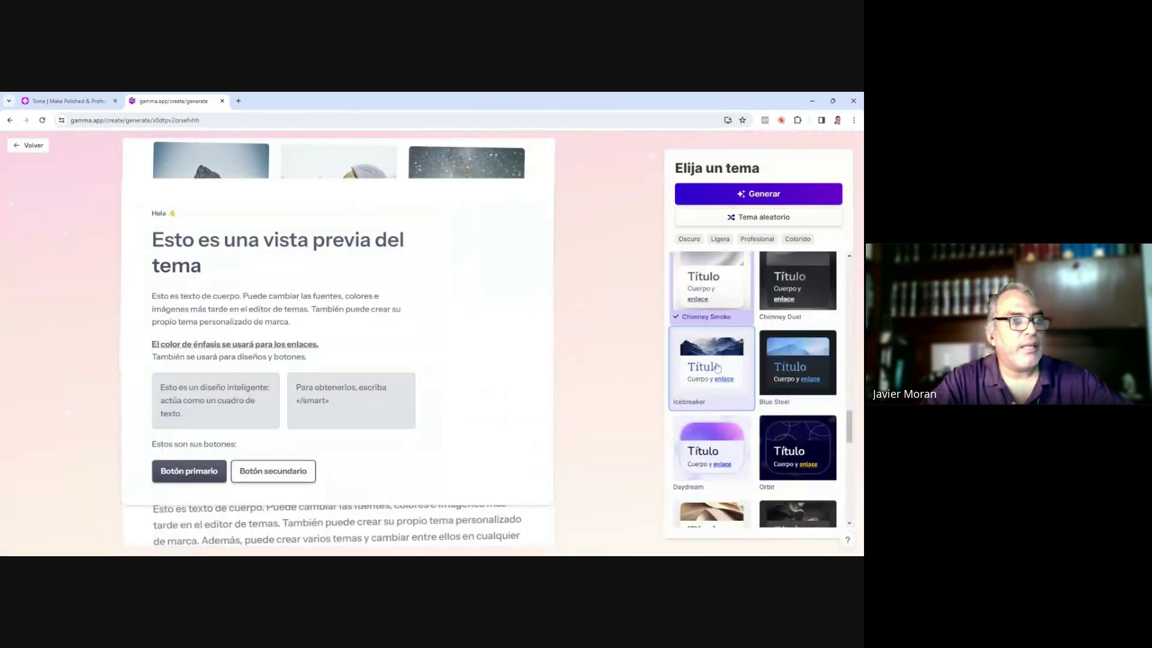
left_click(717, 367)
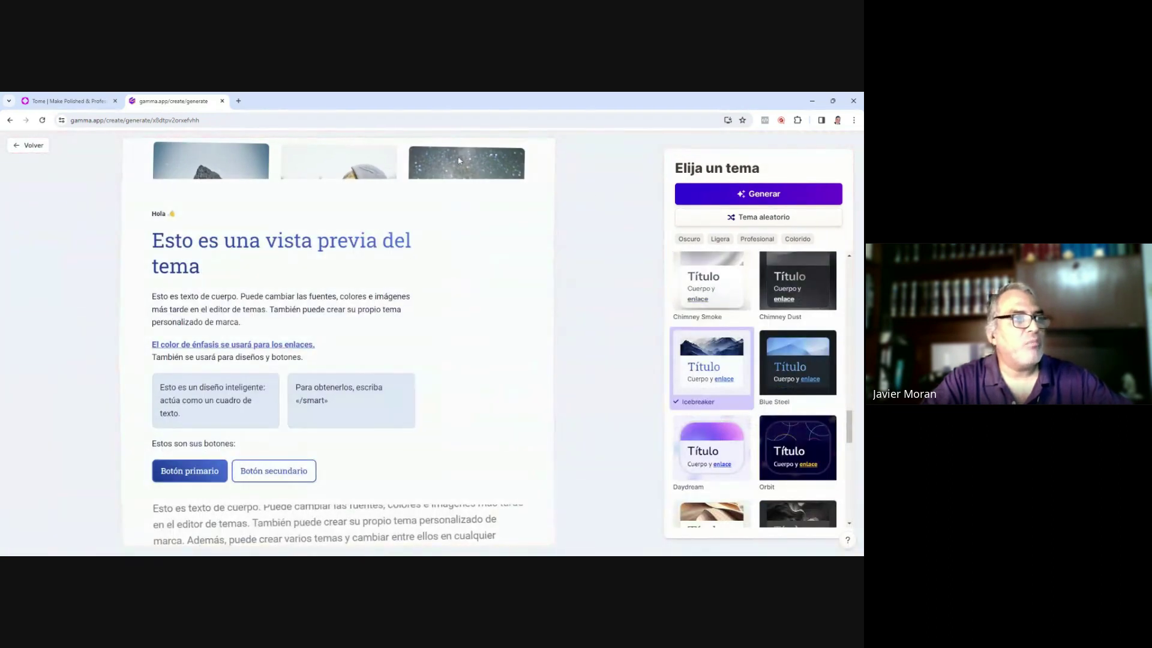
left_click(797, 366)
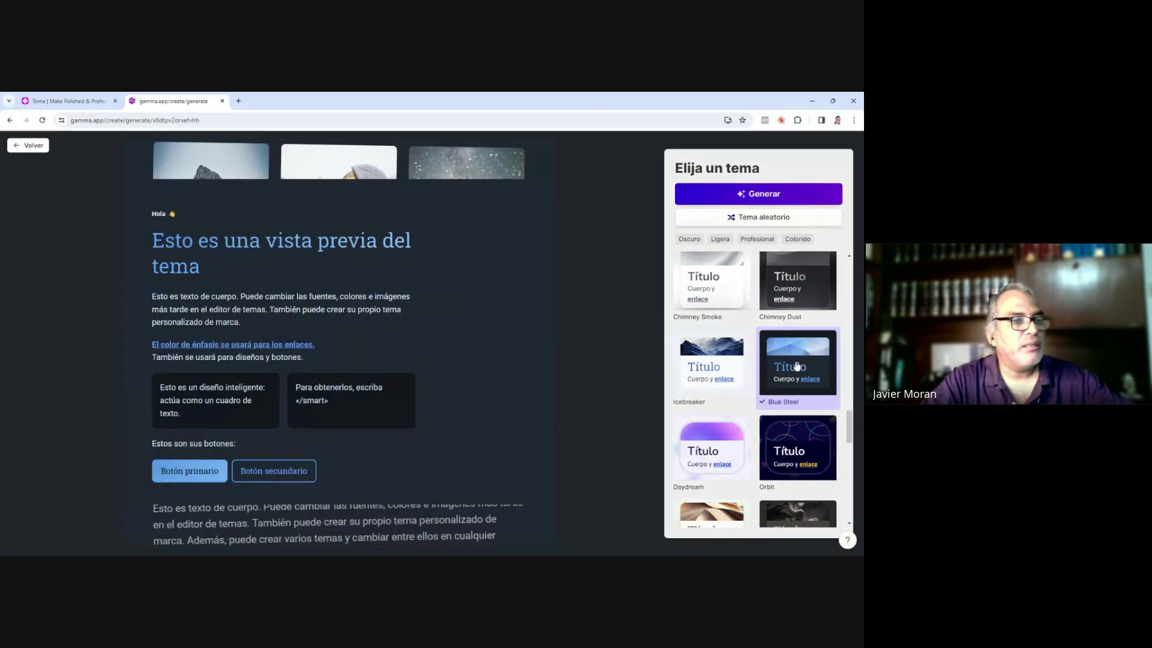
left_click(797, 447)
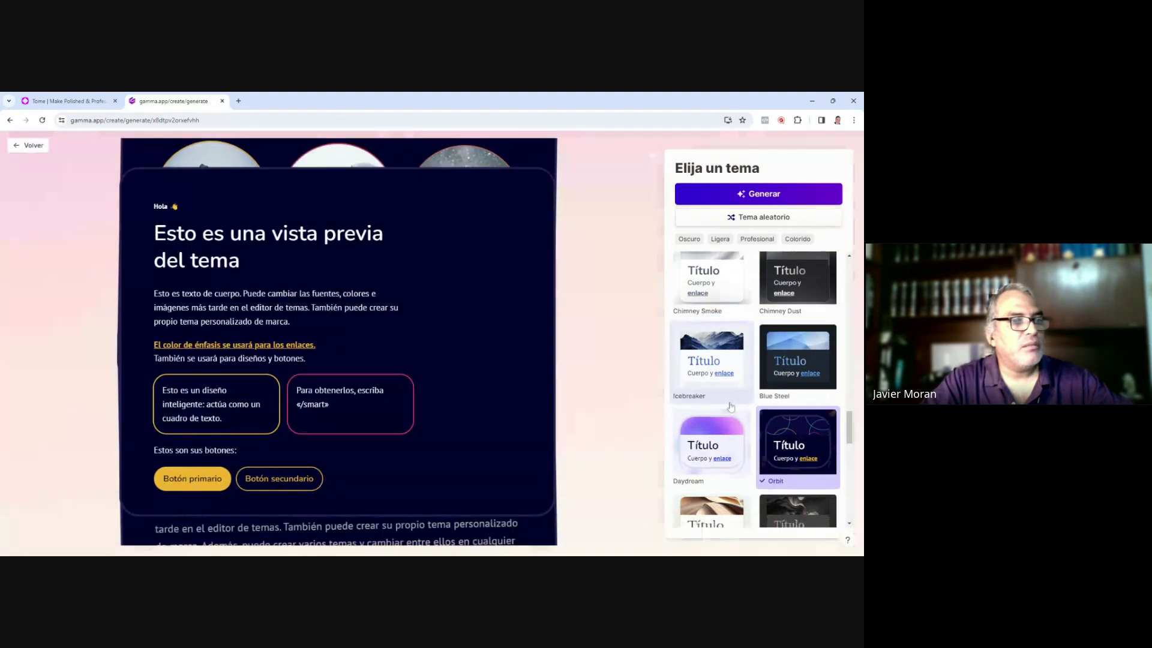
scroll(731, 406, "down", 3)
left_click(798, 393)
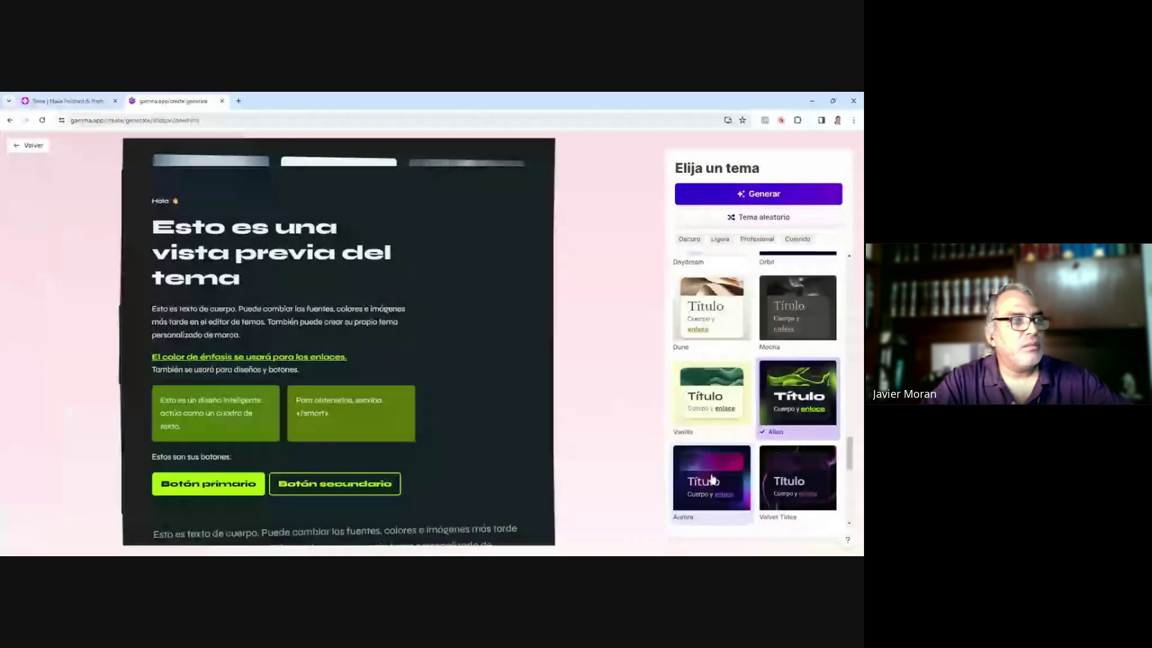
left_click(712, 474)
scroll(712, 474, "down", 3)
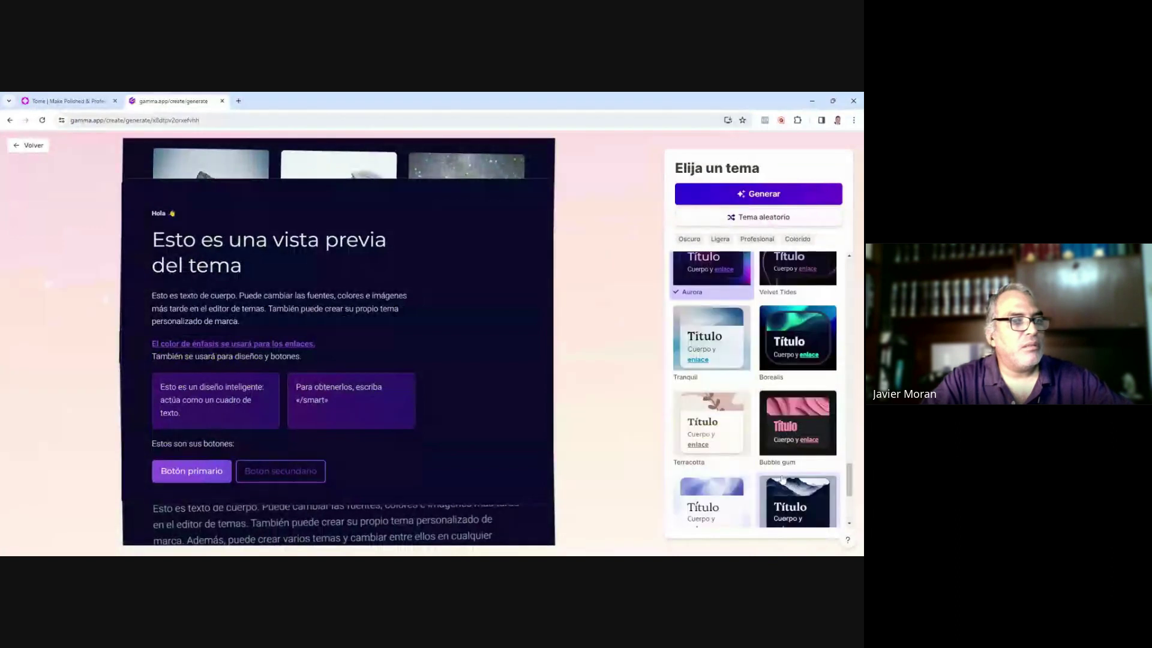
left_click(784, 428)
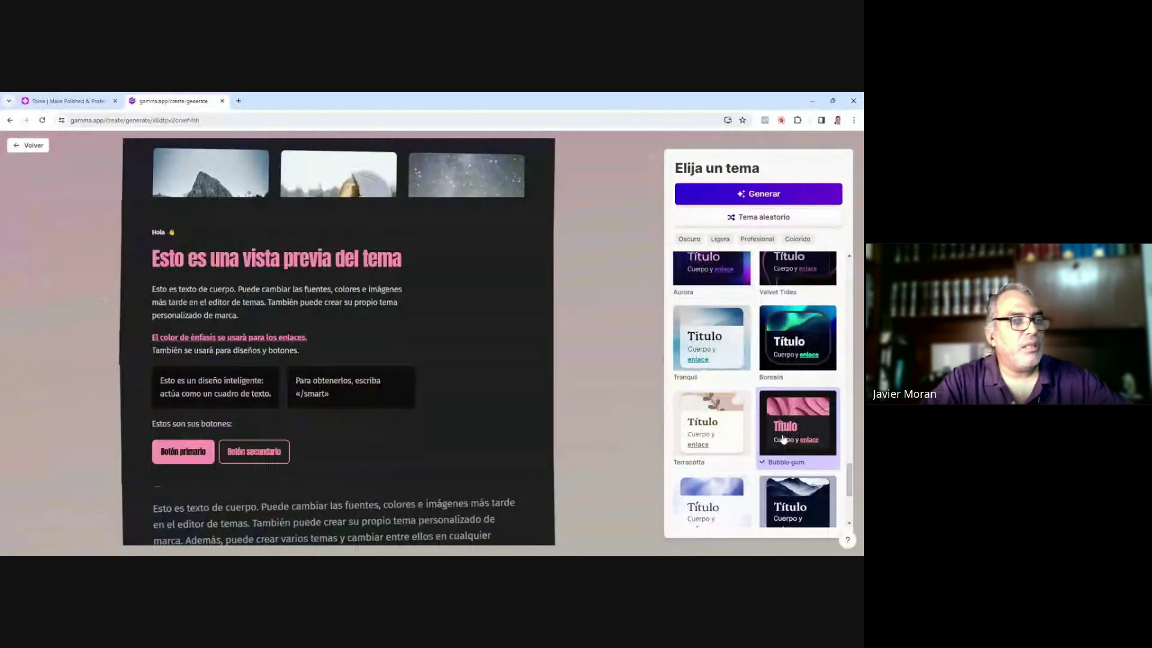
Try Incandescent and the black wavy-line theme, then generate the deck with dark green Lux.
scroll(729, 403, "up", 5)
scroll(728, 403, "up", 3)
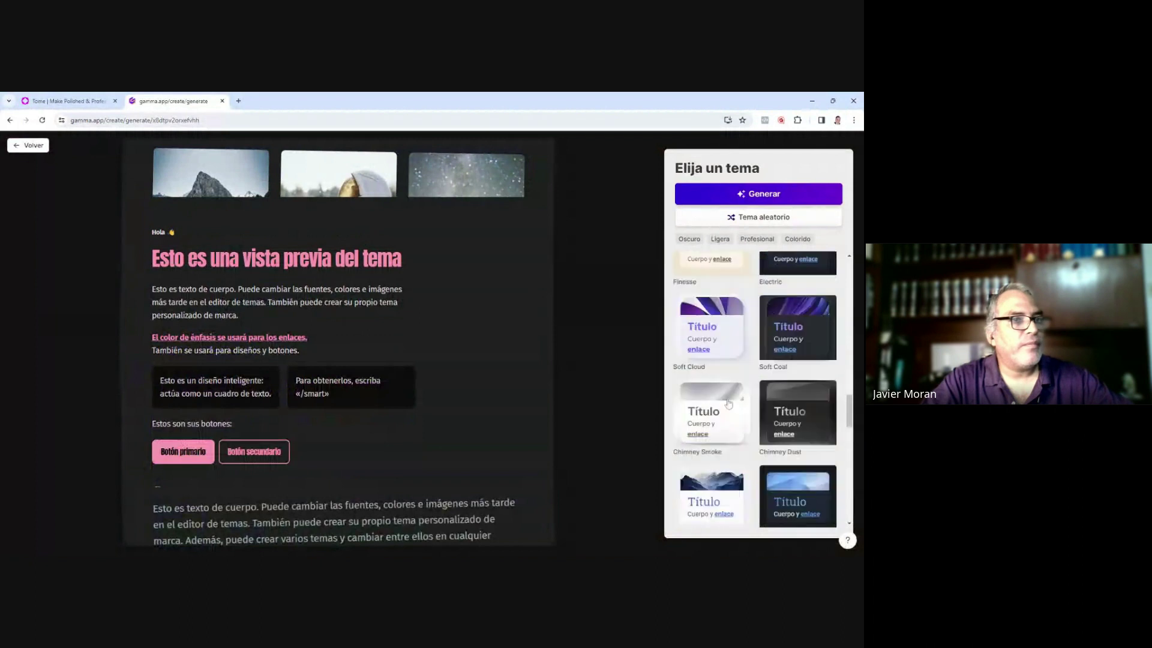
scroll(728, 404, "down", 5)
scroll(728, 404, "up", 5)
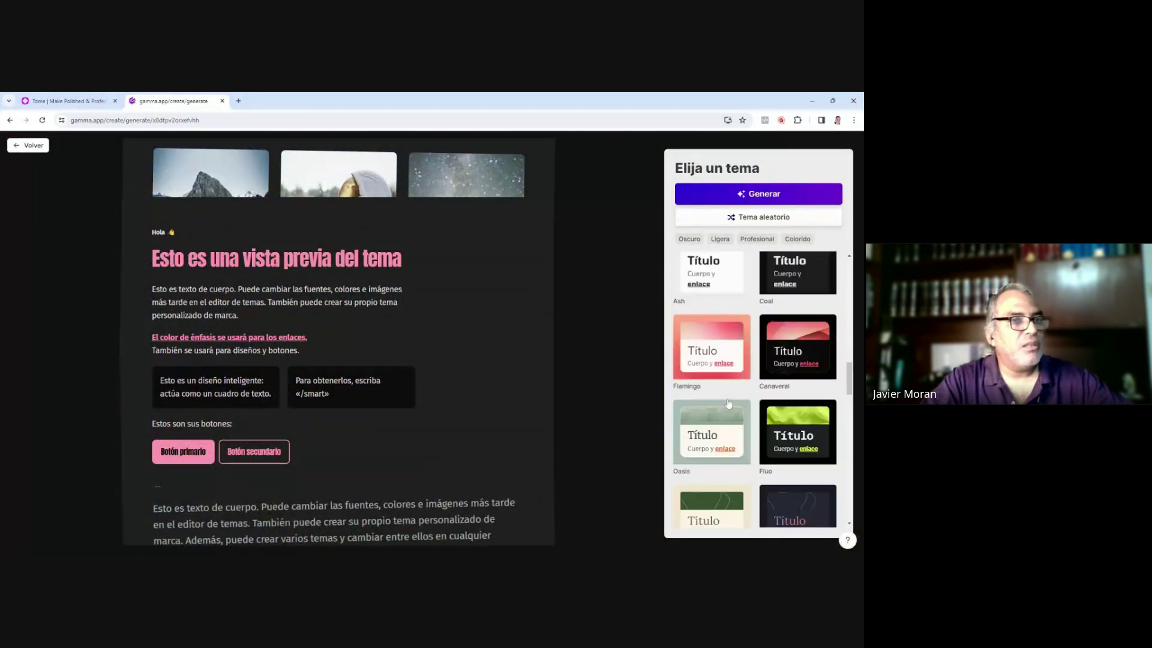
scroll(729, 403, "up", 5)
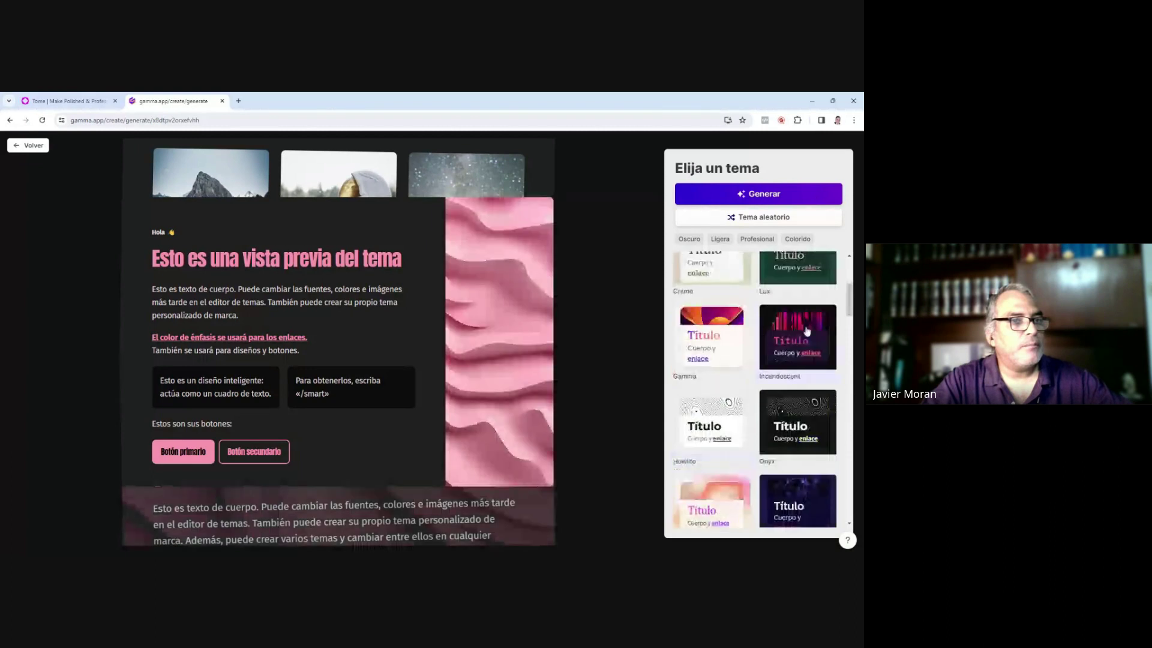
left_click(807, 332)
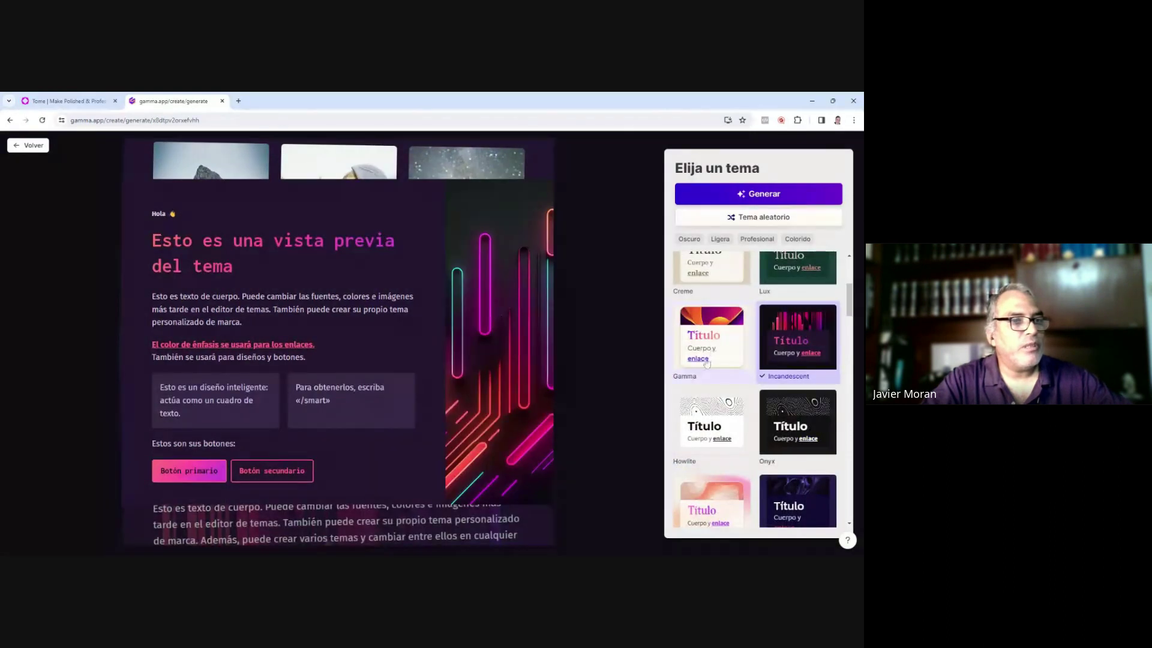
scroll(707, 363, "up", 3)
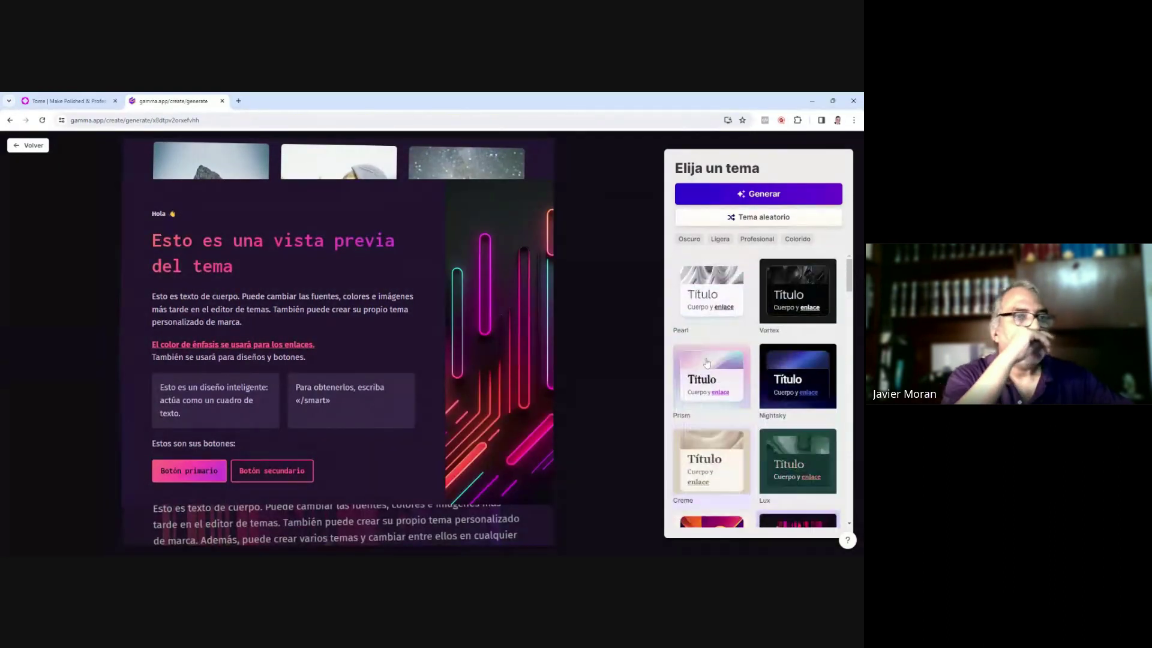
scroll(706, 363, "down", 2)
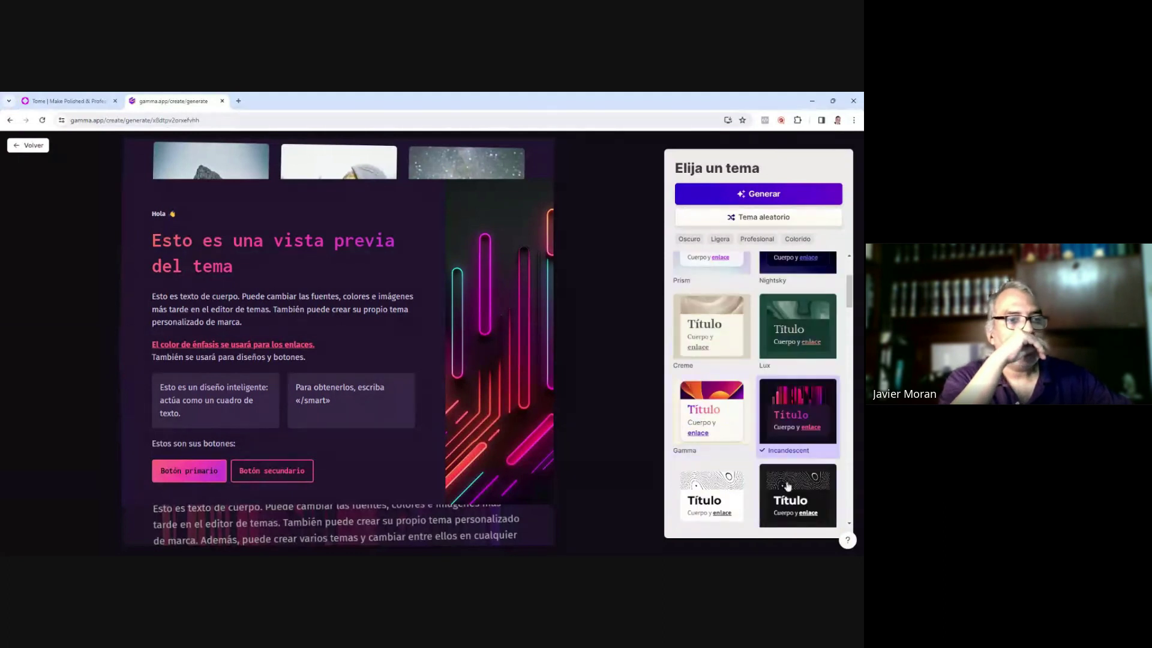
left_click(786, 481)
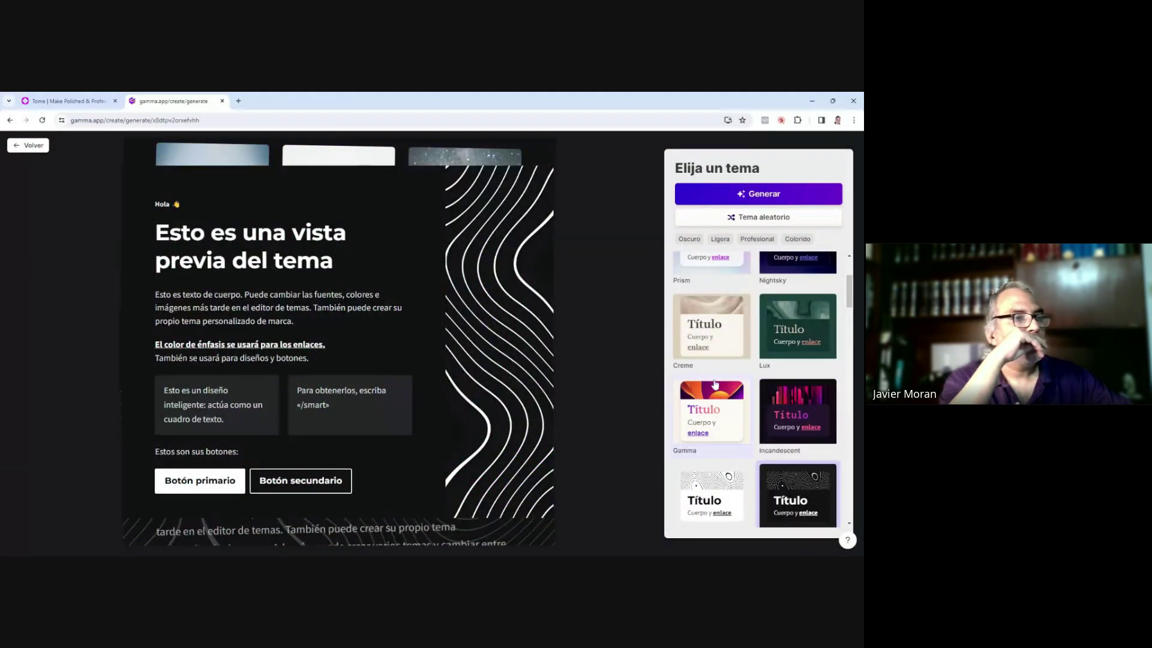
scroll(714, 384, "up", 3)
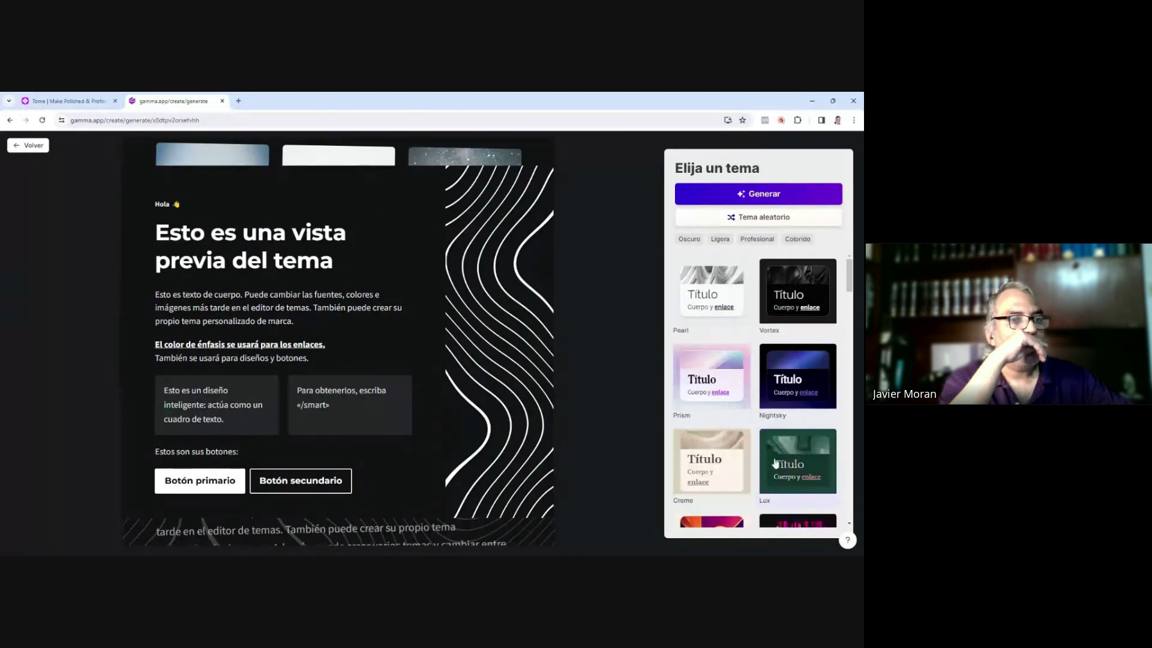
left_click(798, 450)
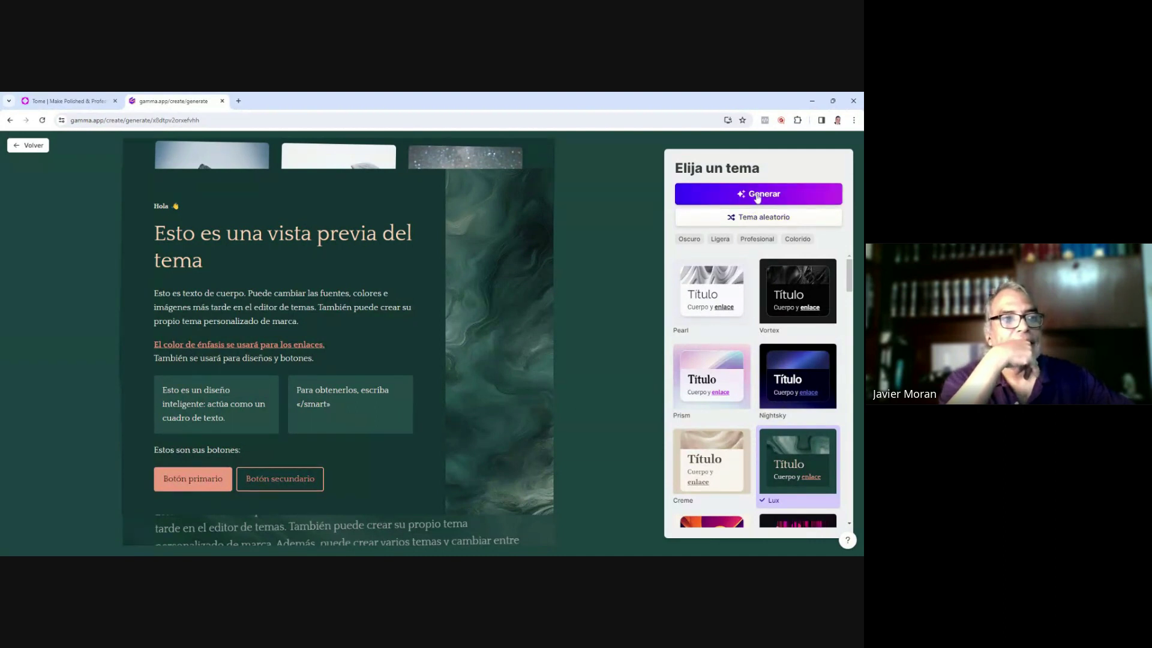
left_click(758, 196)
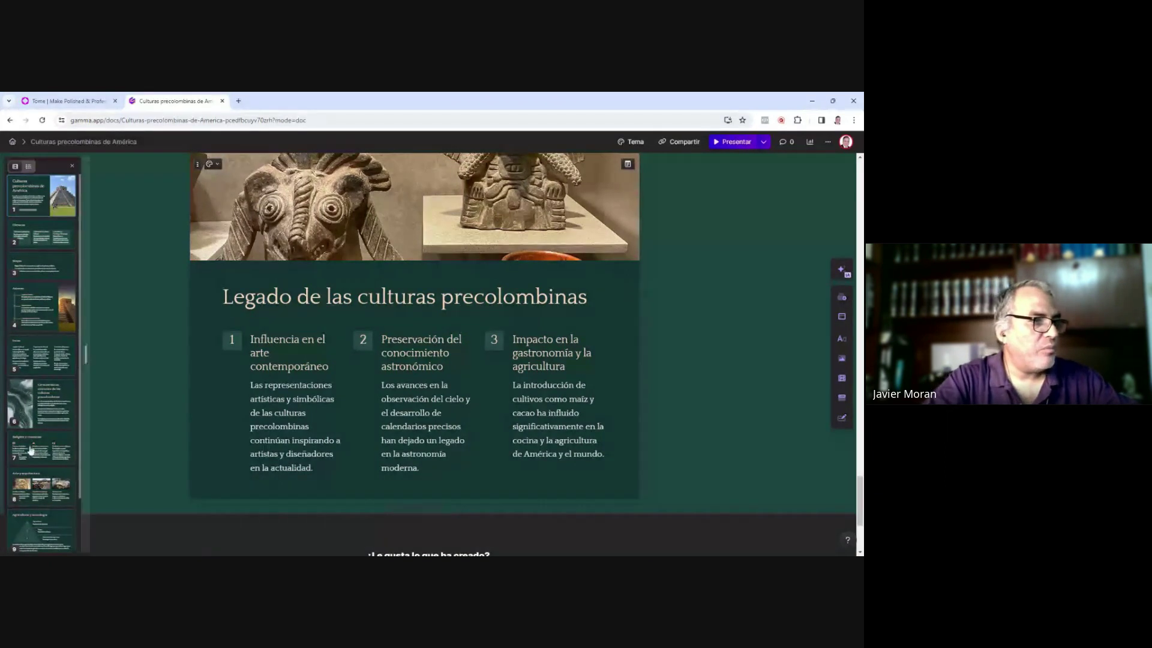
scroll(41, 446, "down", 2)
left_click(41, 387)
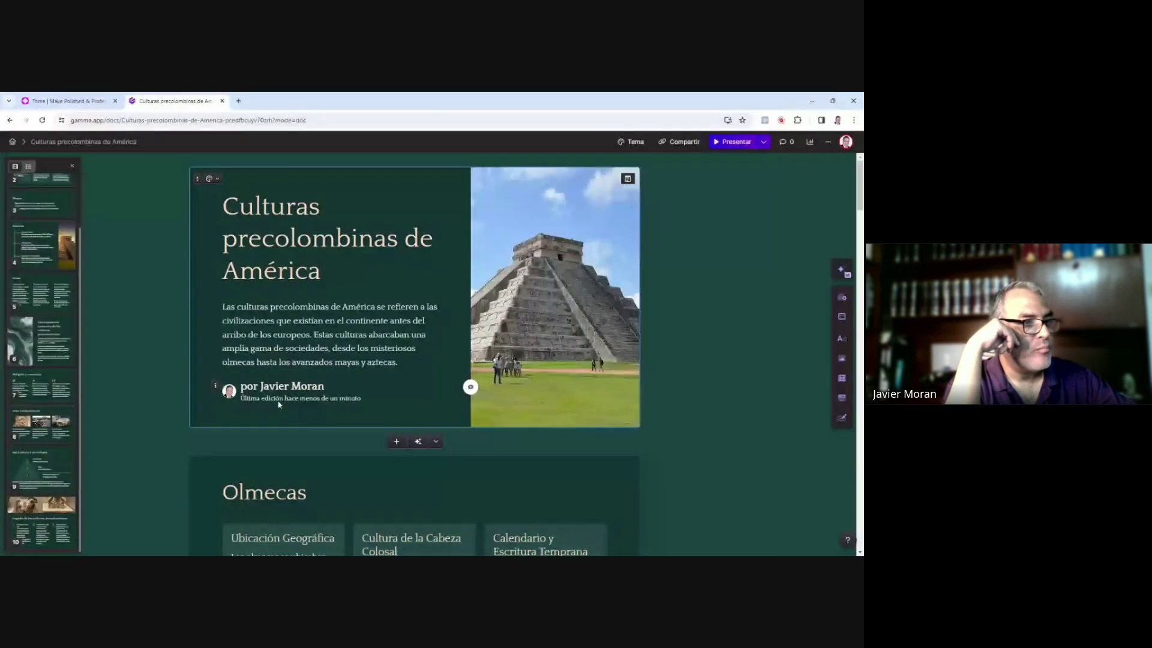
scroll(279, 405, "down", 3)
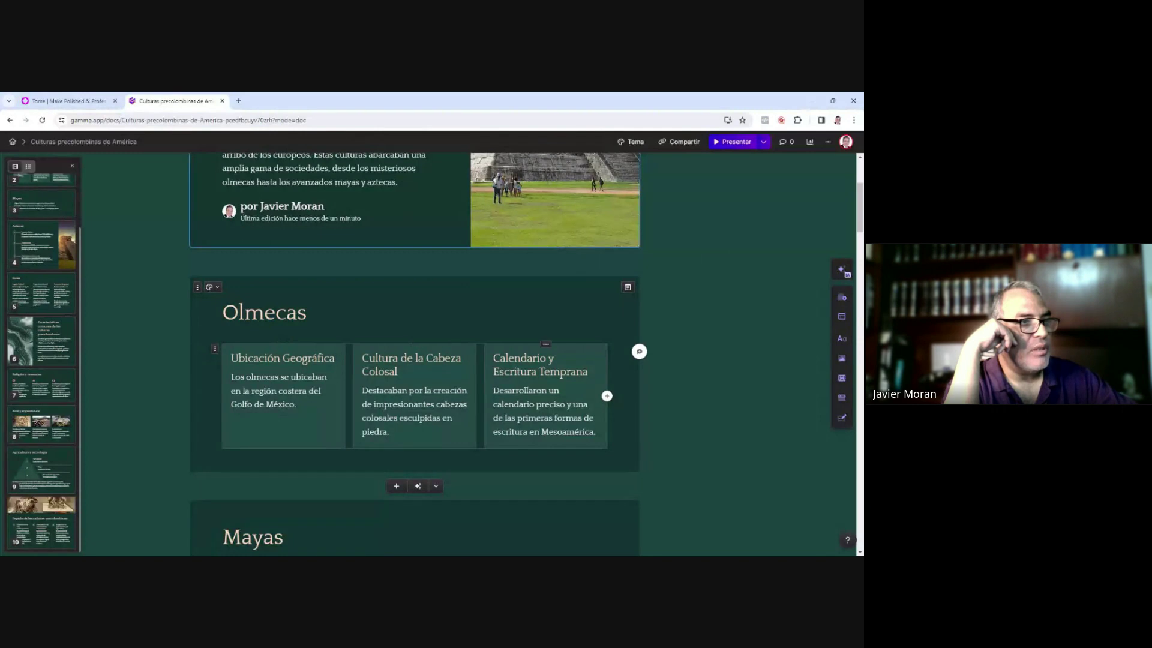
scroll(414, 384, "down", 4)
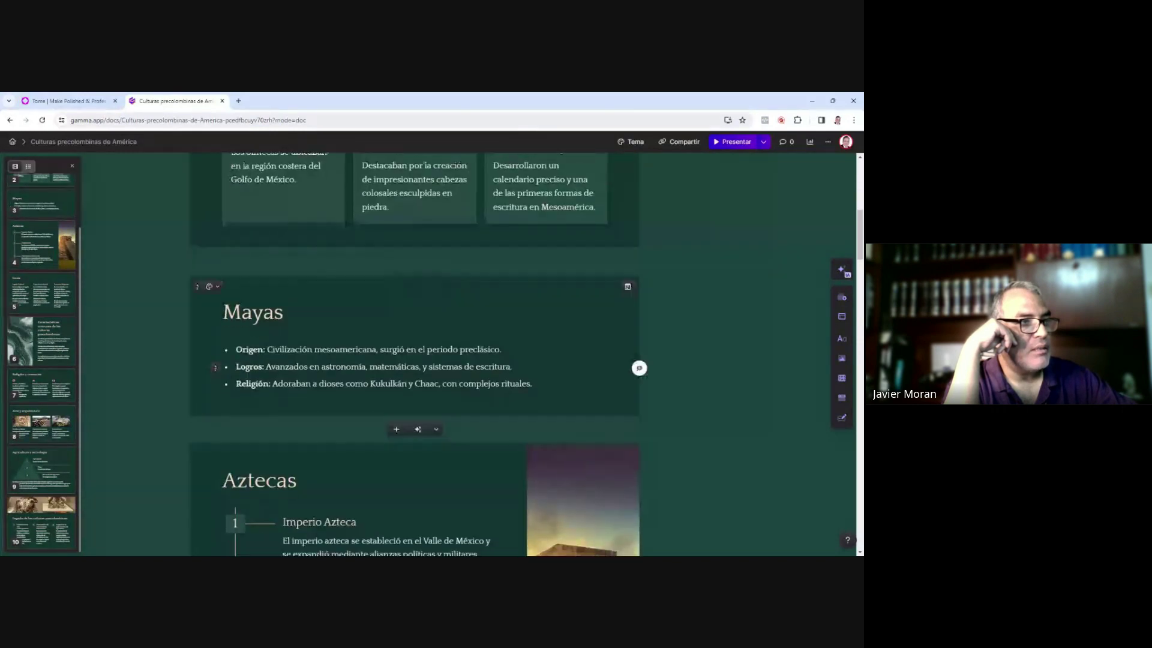
scroll(414, 372, "down", 4)
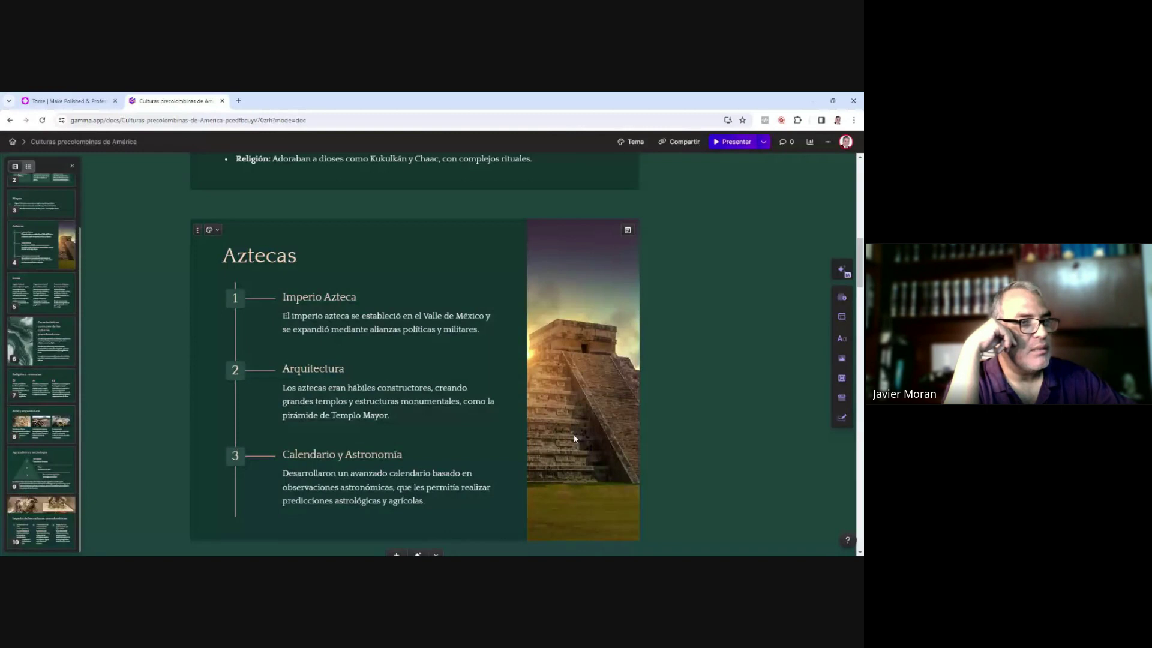
scroll(574, 434, "down", 3)
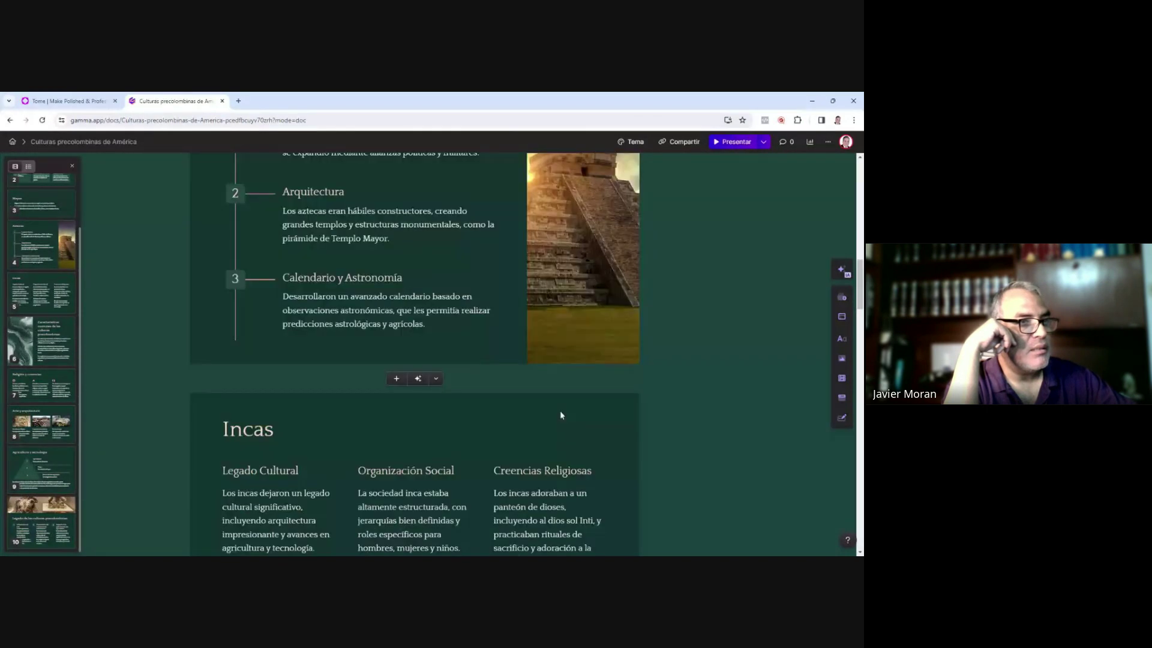
scroll(559, 410, "up", 2)
scroll(559, 410, "down", 3)
scroll(414, 354, "down", 2)
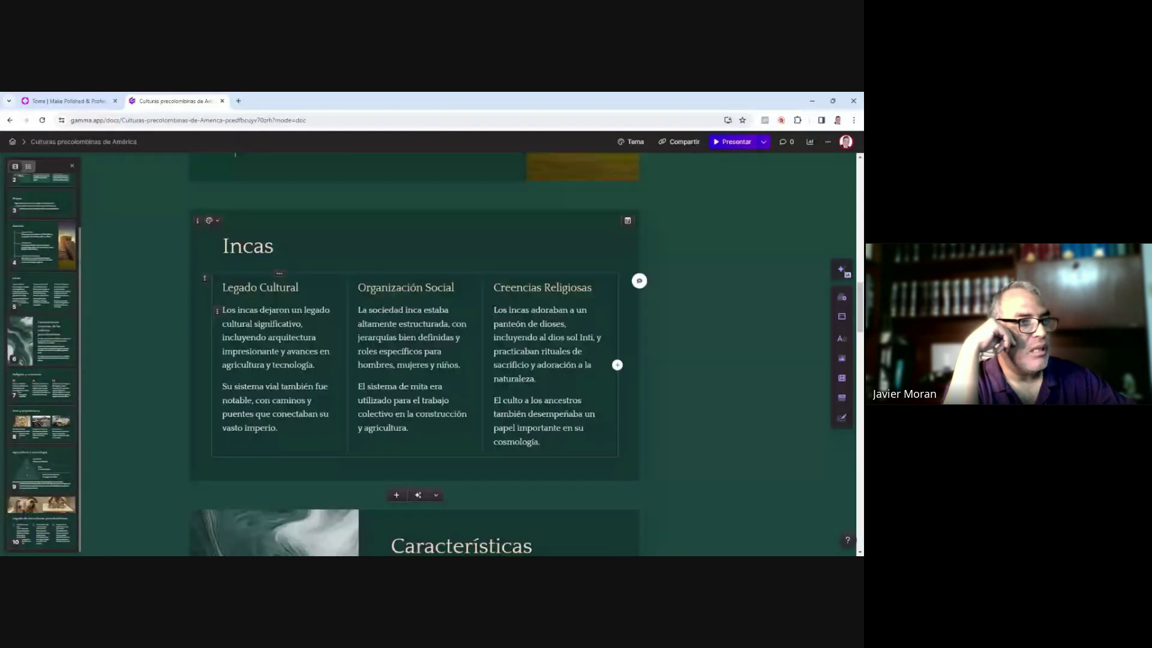
scroll(414, 354, "down", 6)
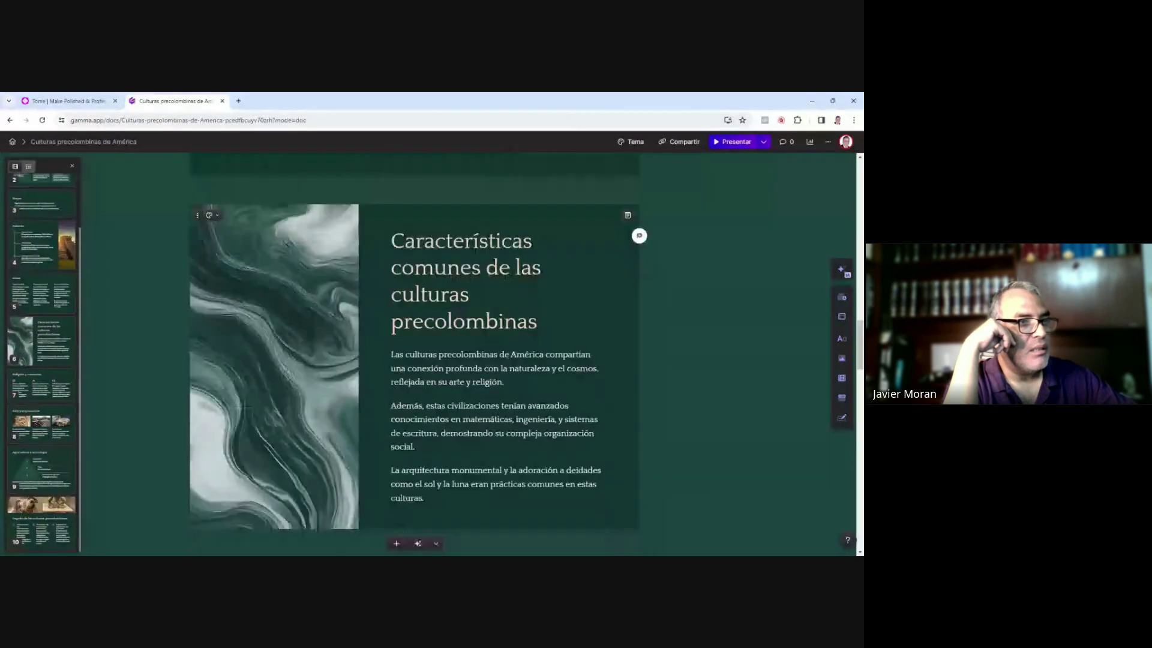
scroll(414, 354, "down", 1)
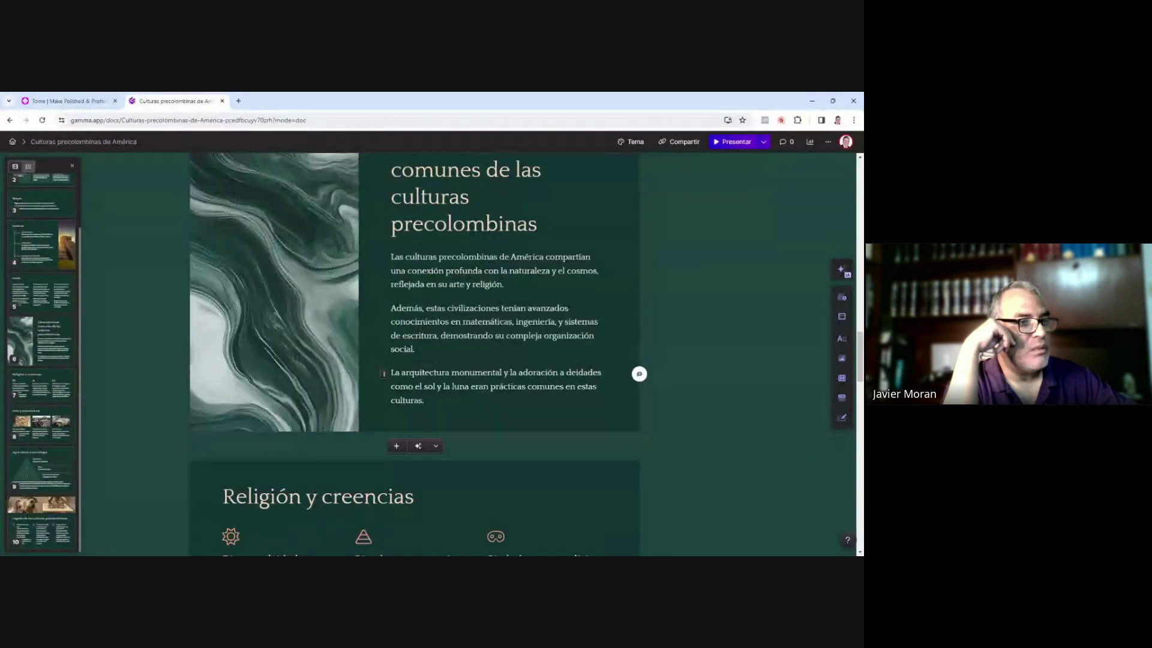
scroll(414, 354, "down", 3)
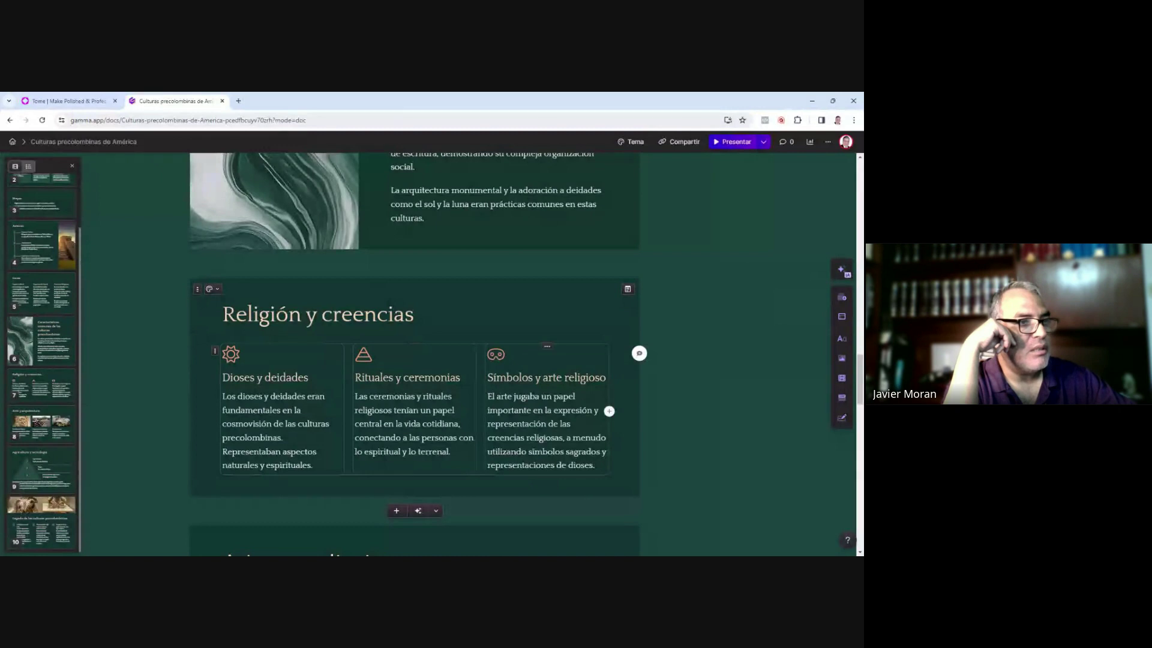
scroll(503, 384, "down", 5)
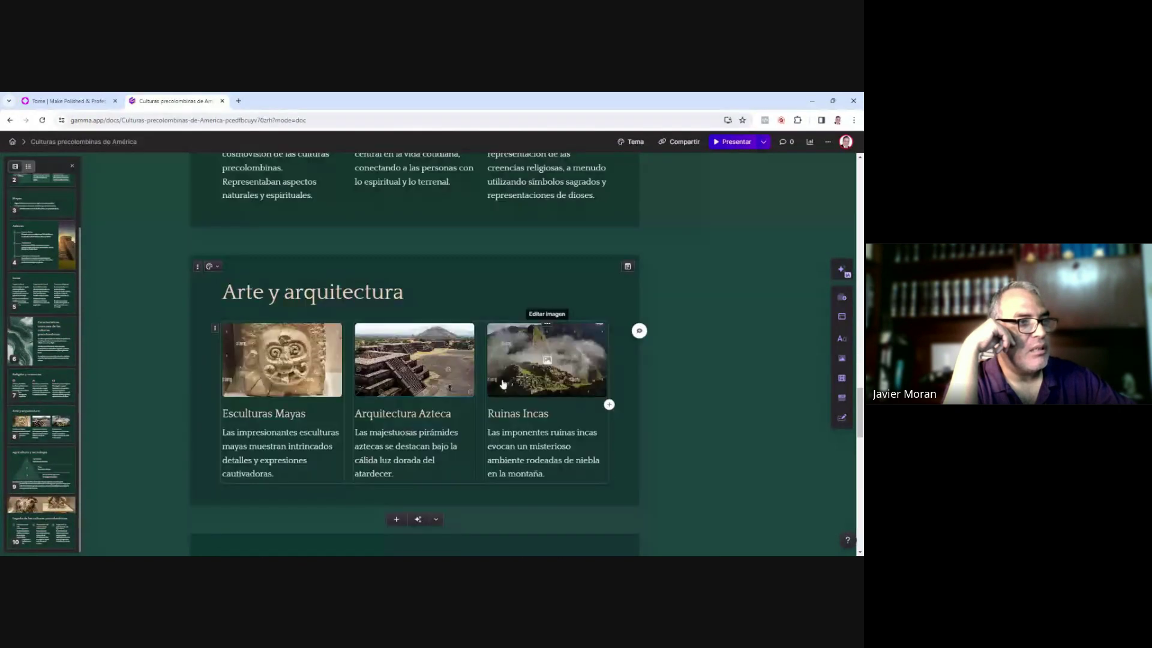
scroll(503, 384, "down", 14)
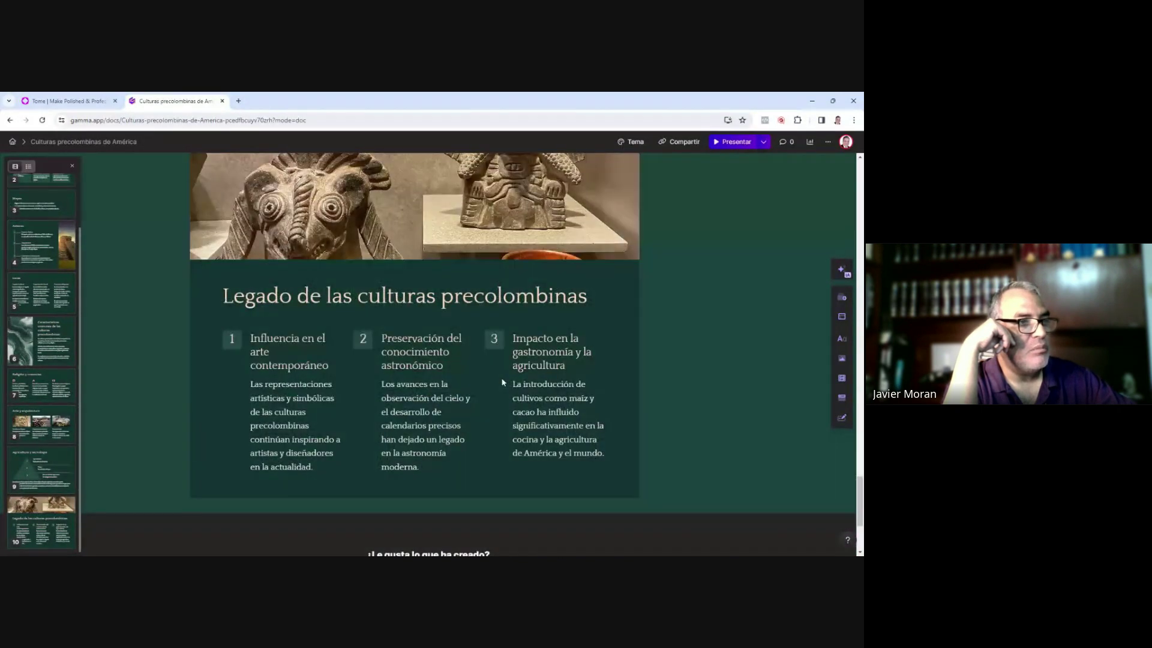
scroll(503, 382, "up", 1)
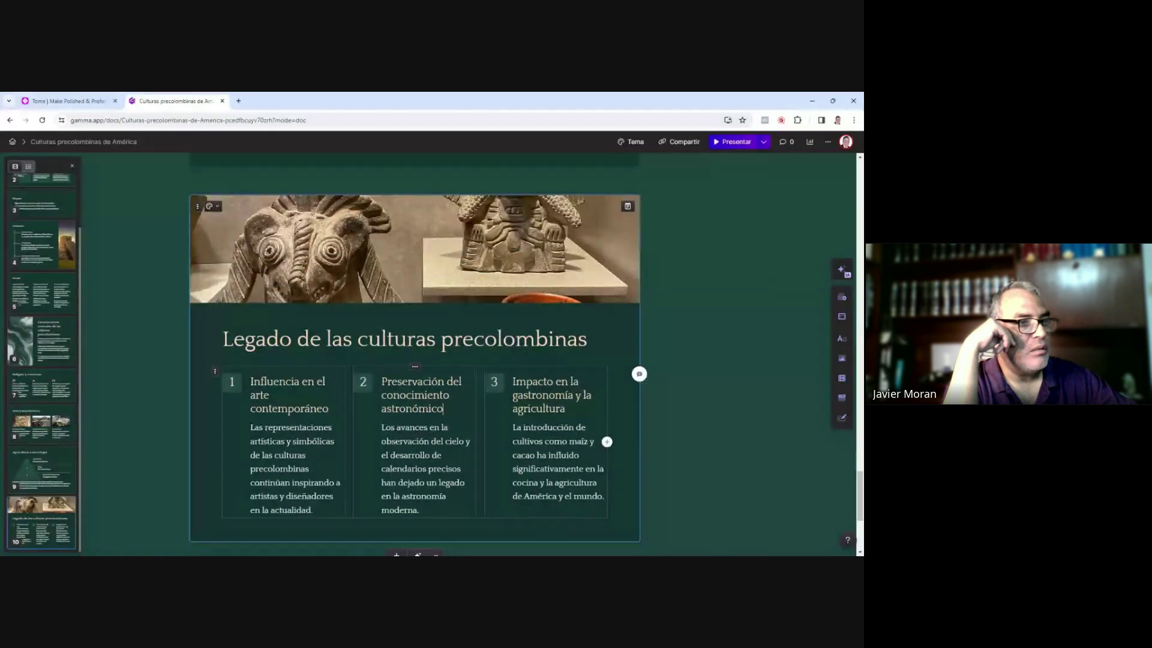
scroll(443, 408, "up", 5)
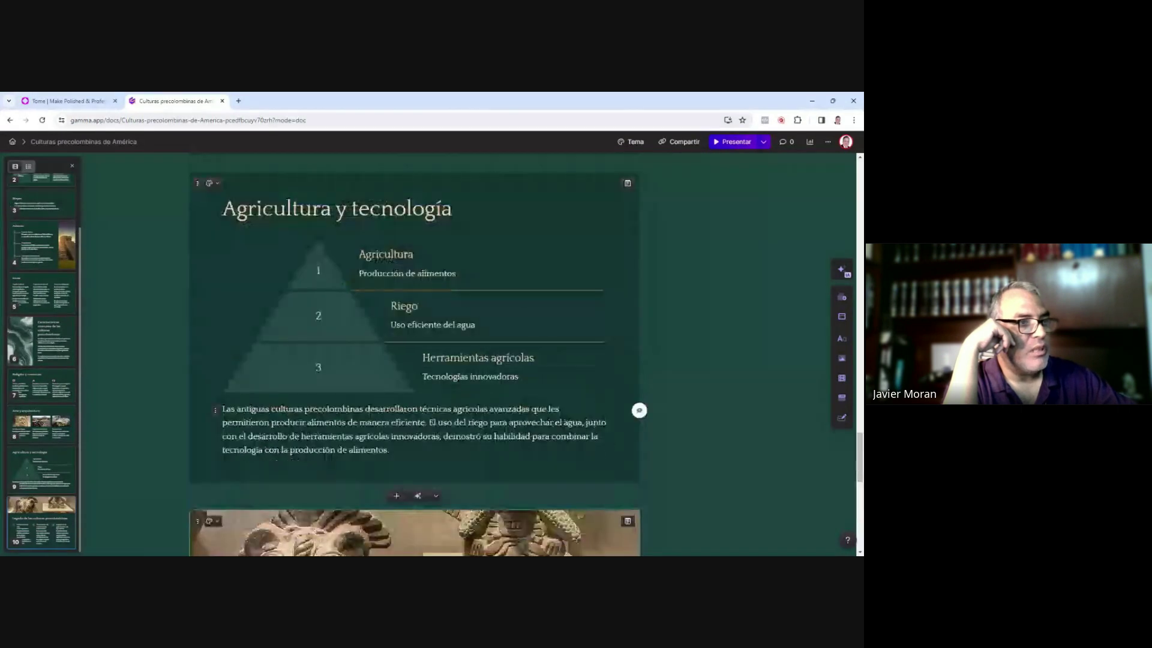
scroll(437, 408, "down", 2)
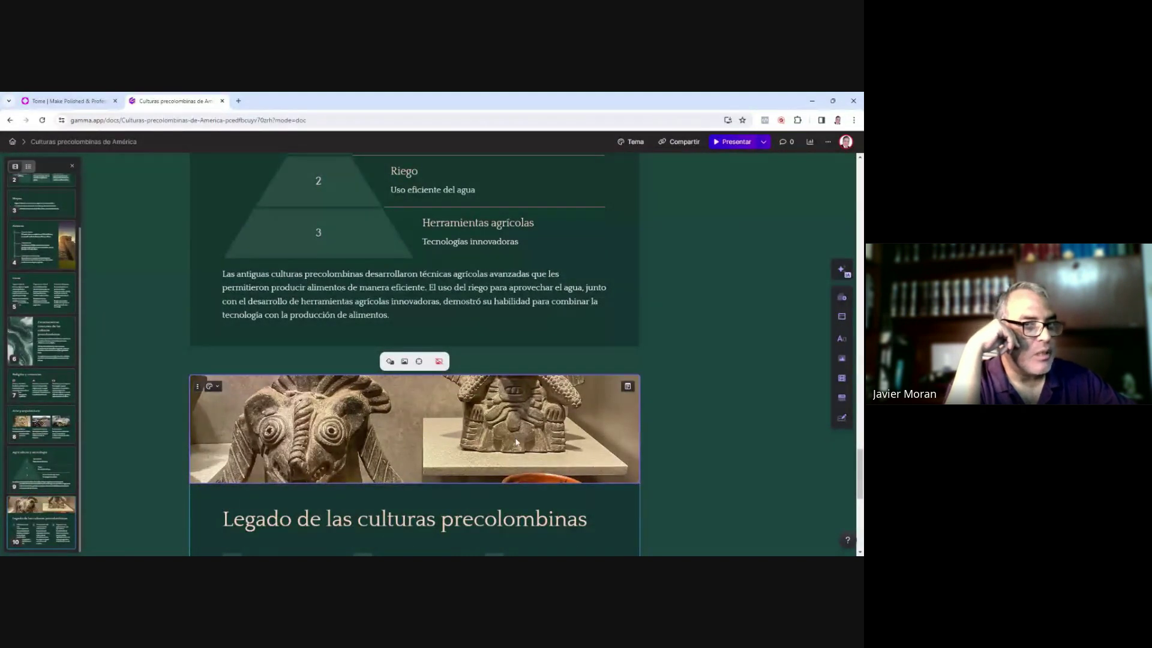
left_click(842, 273)
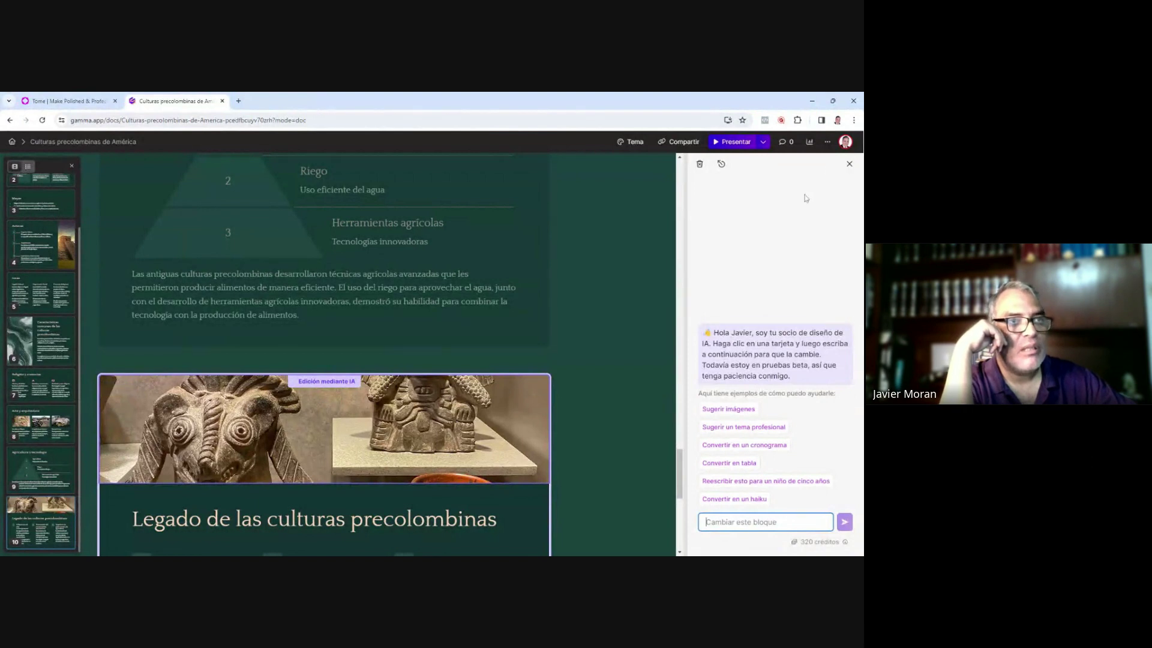
left_click(849, 164)
scroll(489, 355, "up", 2)
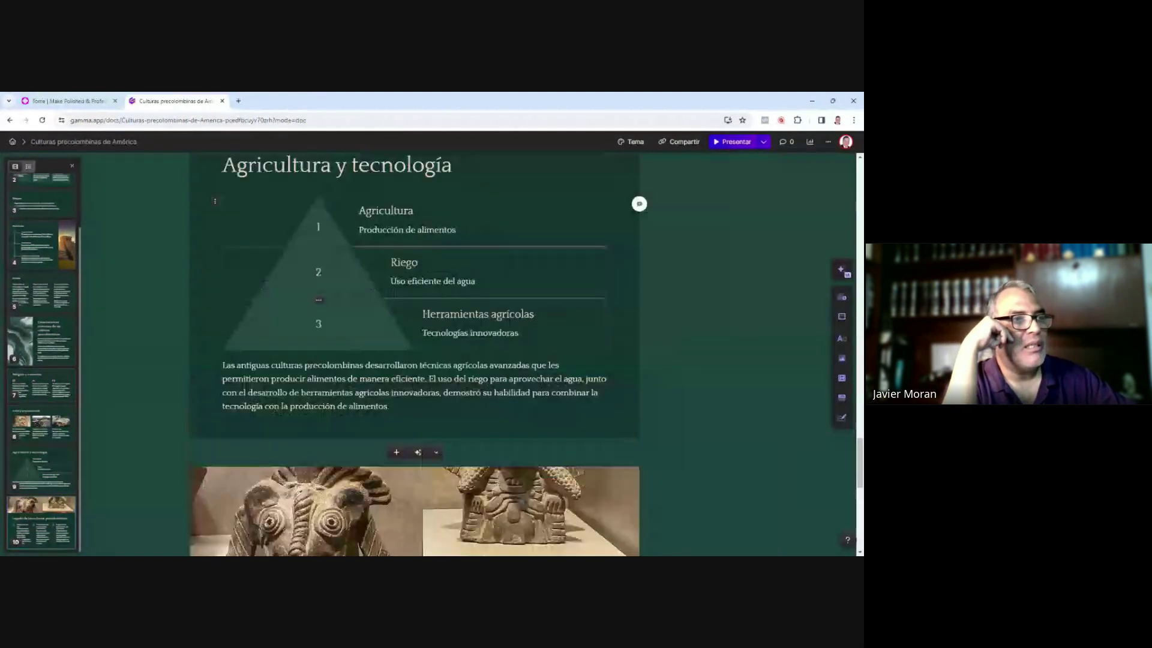
scroll(414, 354, "up", 5)
scroll(593, 355, "up", 15)
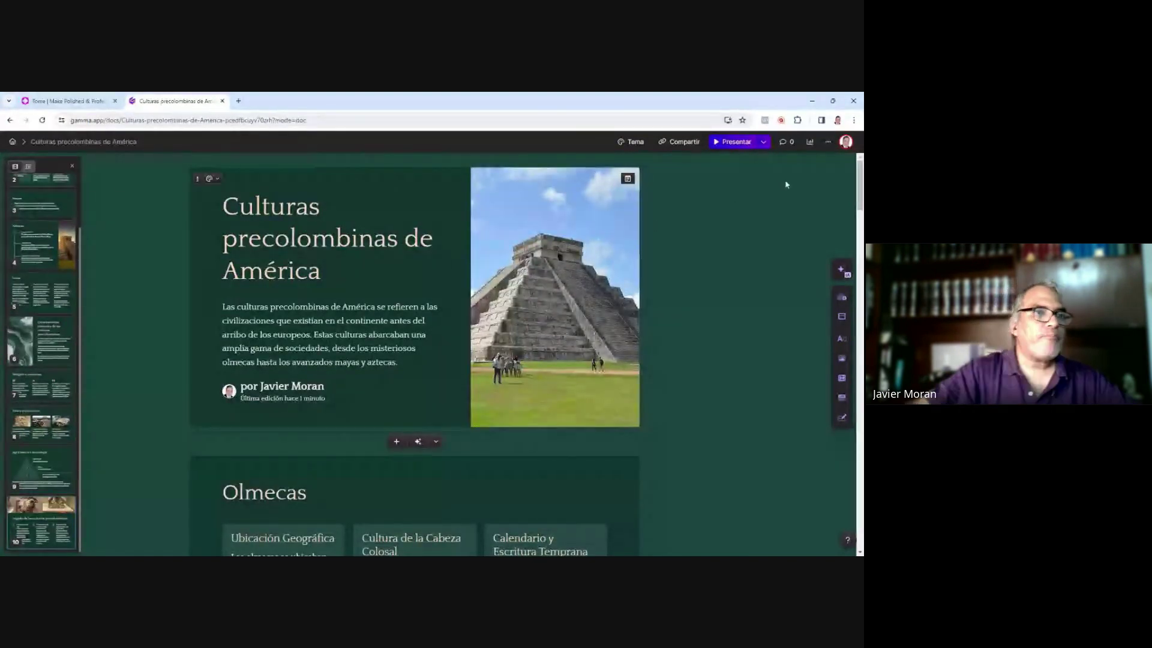
Export 'Culturas precolombinas de América' to PowerPoint from the share dialog's Exportar section.
left_click(764, 142)
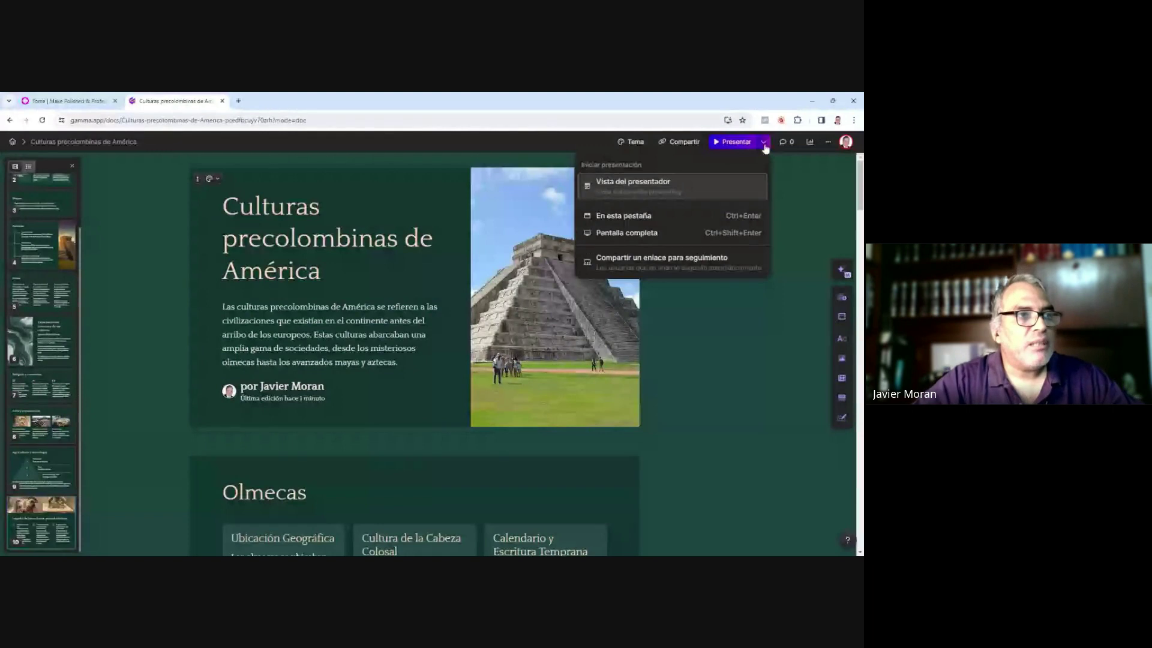
left_click(636, 193)
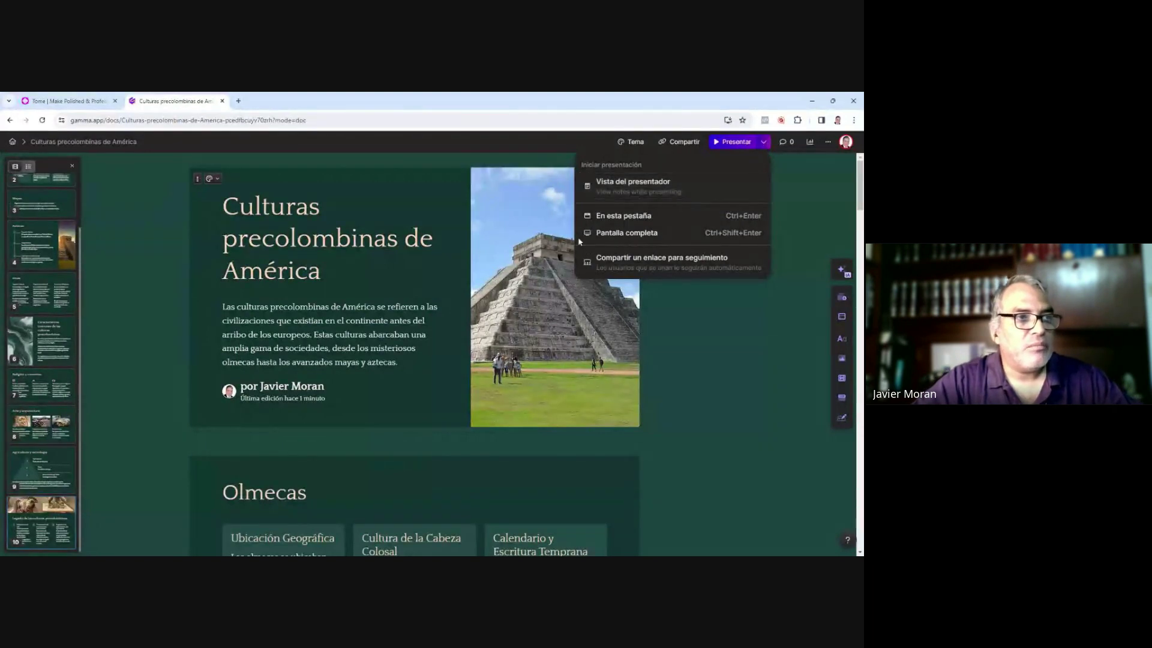
left_click(689, 143)
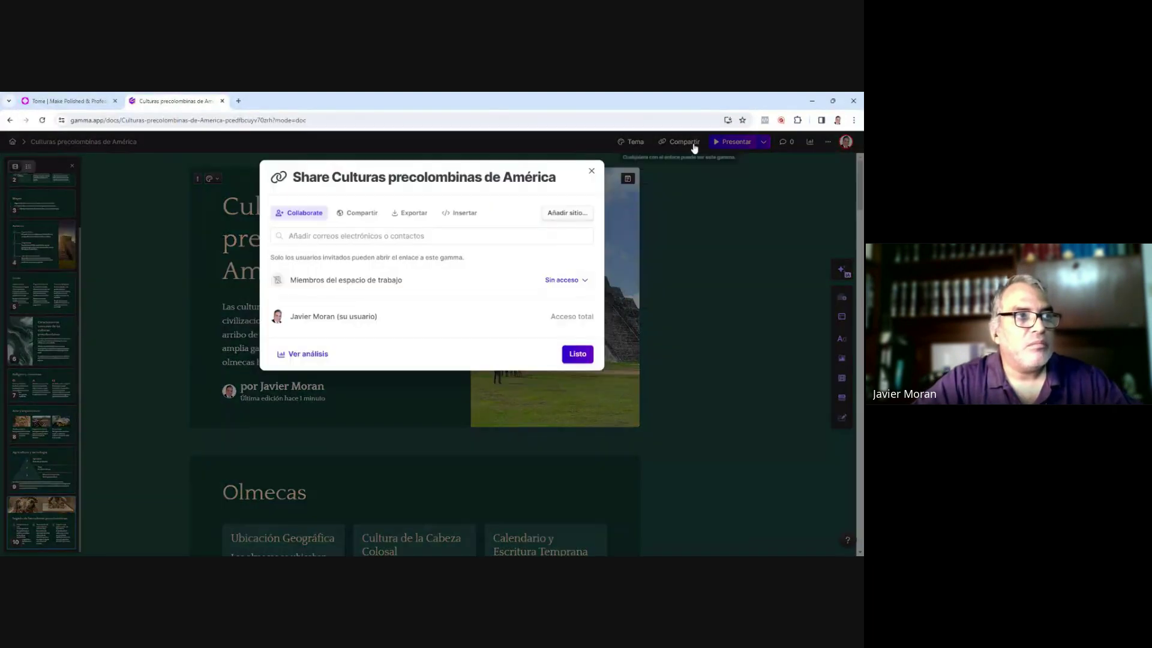
left_click(403, 216)
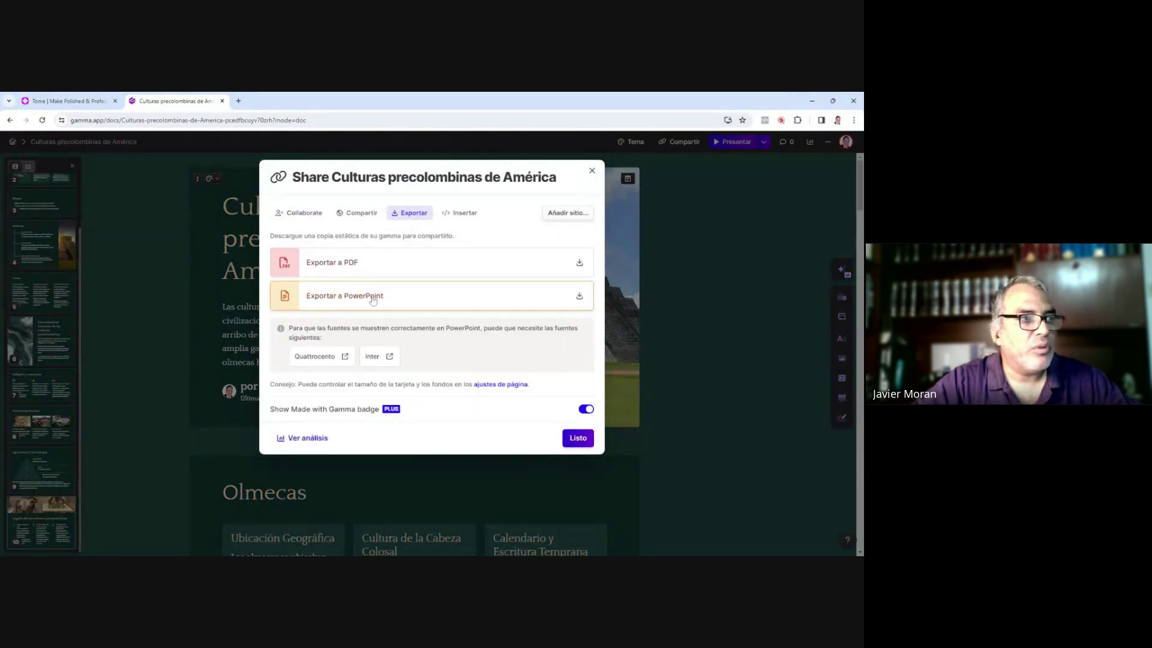
left_click(495, 298)
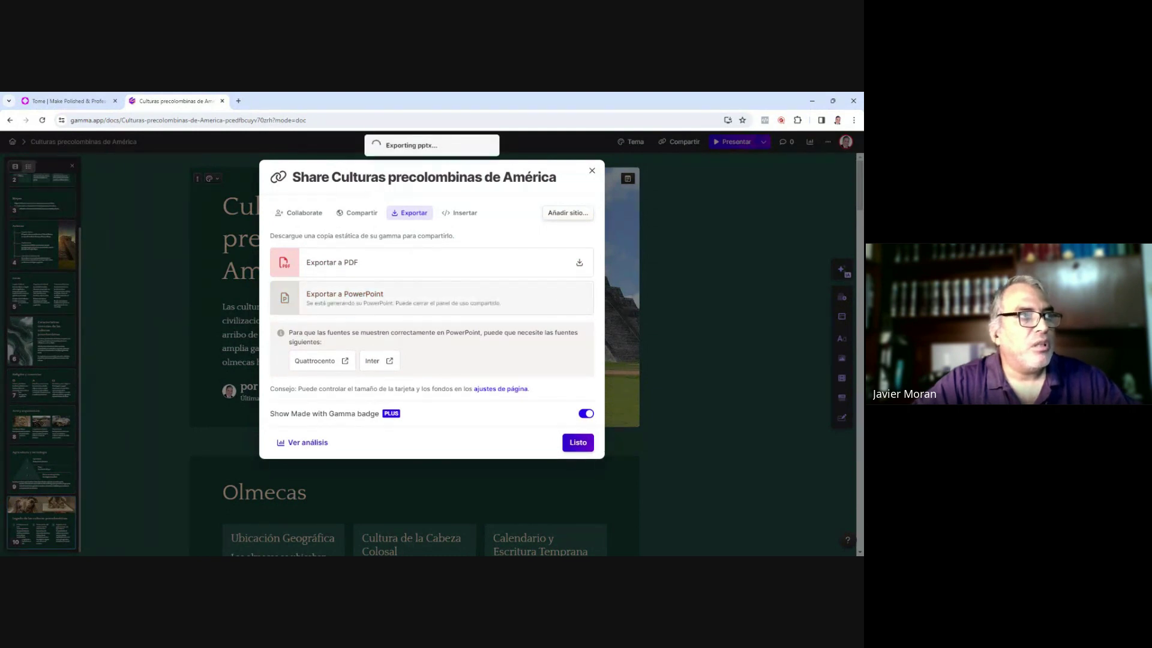